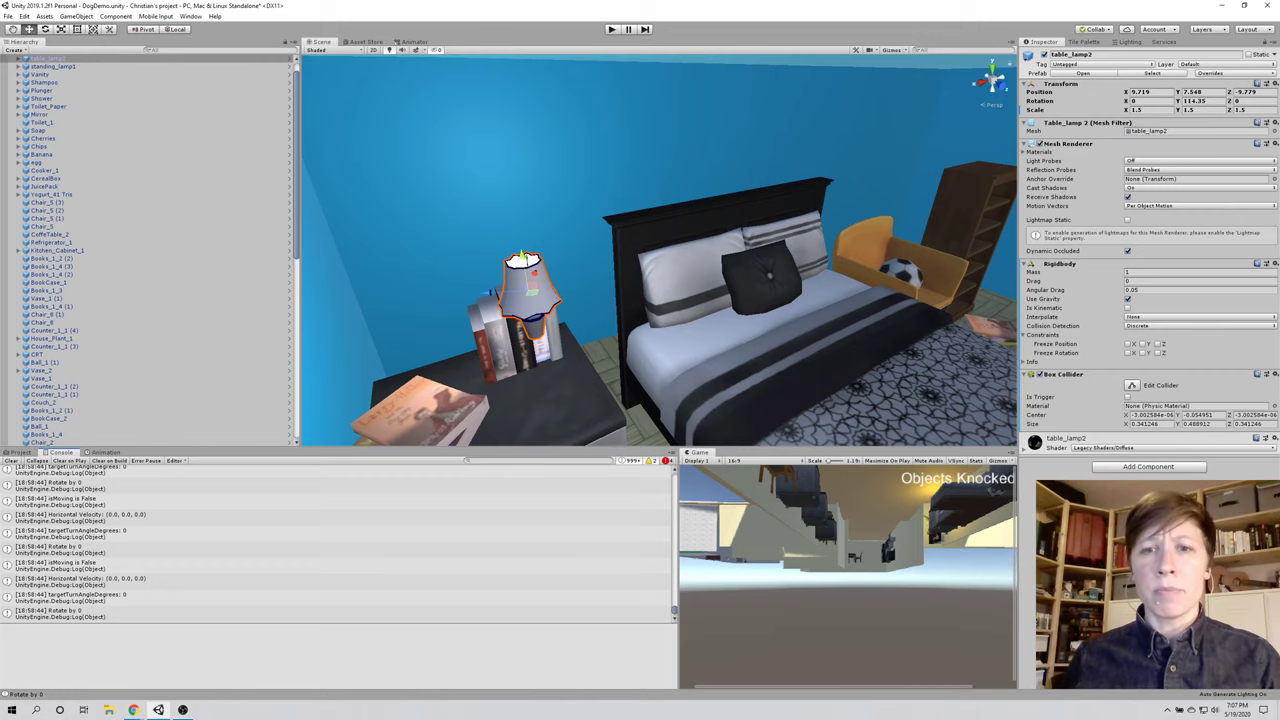
Step: Shrink the editor window, open Unity Hub from the desktop and clear the project search to list all projects
left_click(1243, 5)
left_click_drag(590, 10, 828, 365)
double_click(730, 265)
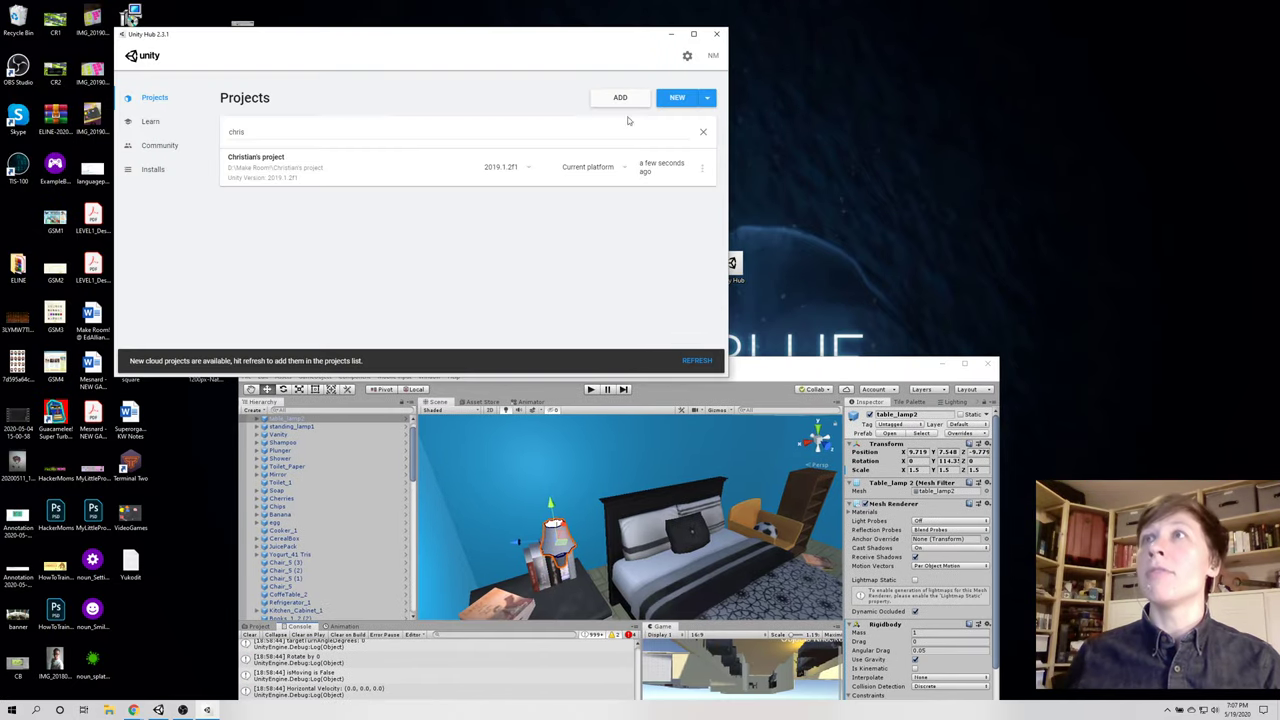
left_click(703, 131)
left_click_drag(714, 157, 700, 362)
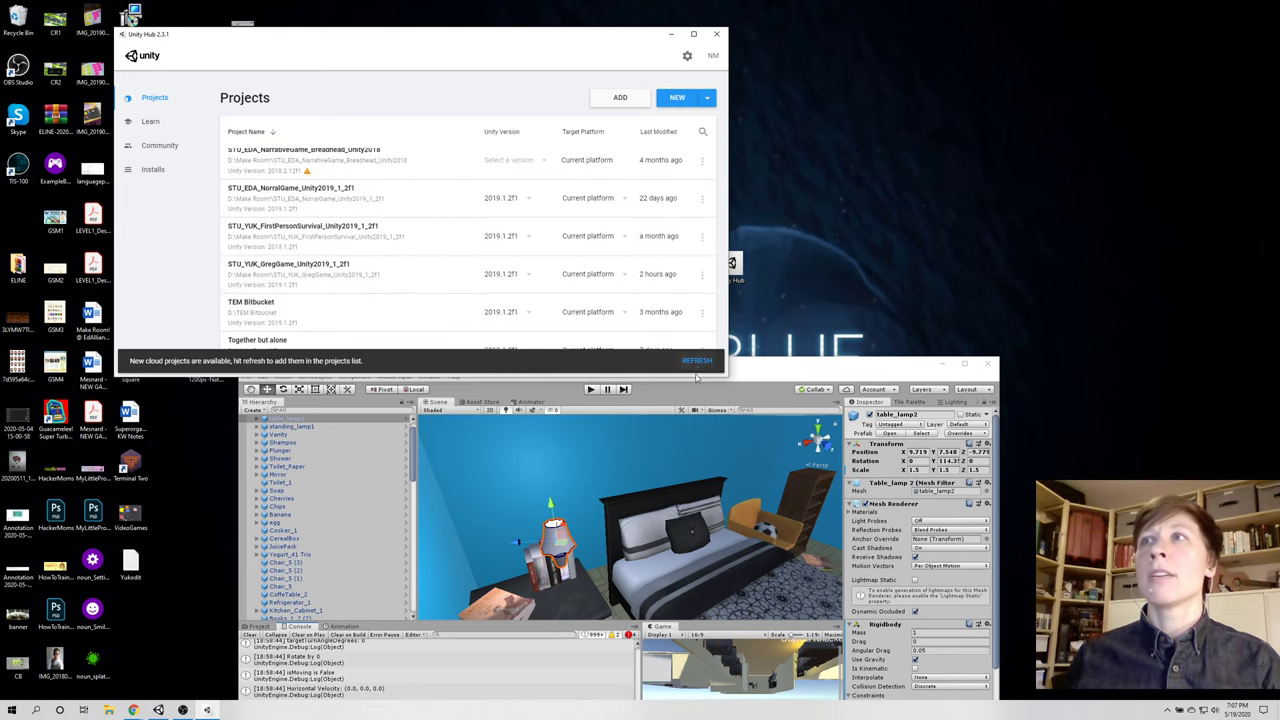
Step: Refresh the Hub's project list with the cloud projects, review it in an enlarged window, and return to the maximized editor
left_click(690, 361)
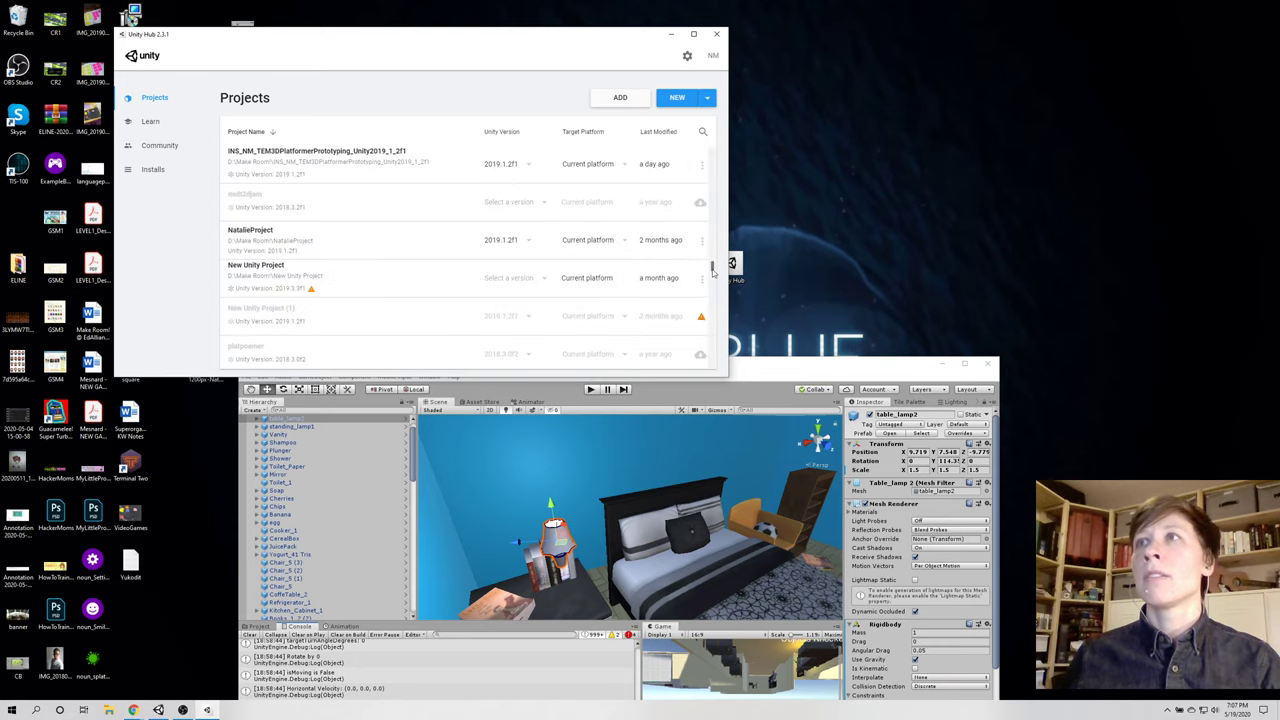
left_click_drag(712, 272, 710, 377)
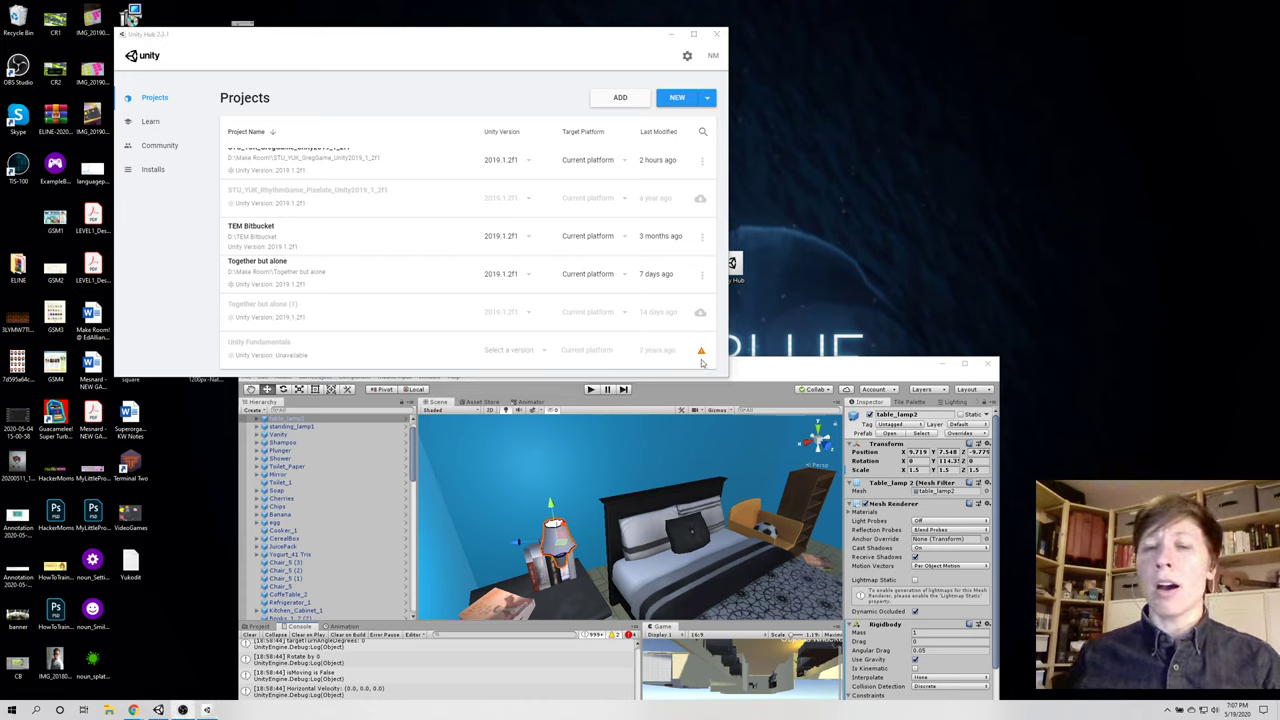
left_click_drag(733, 383, 1186, 618)
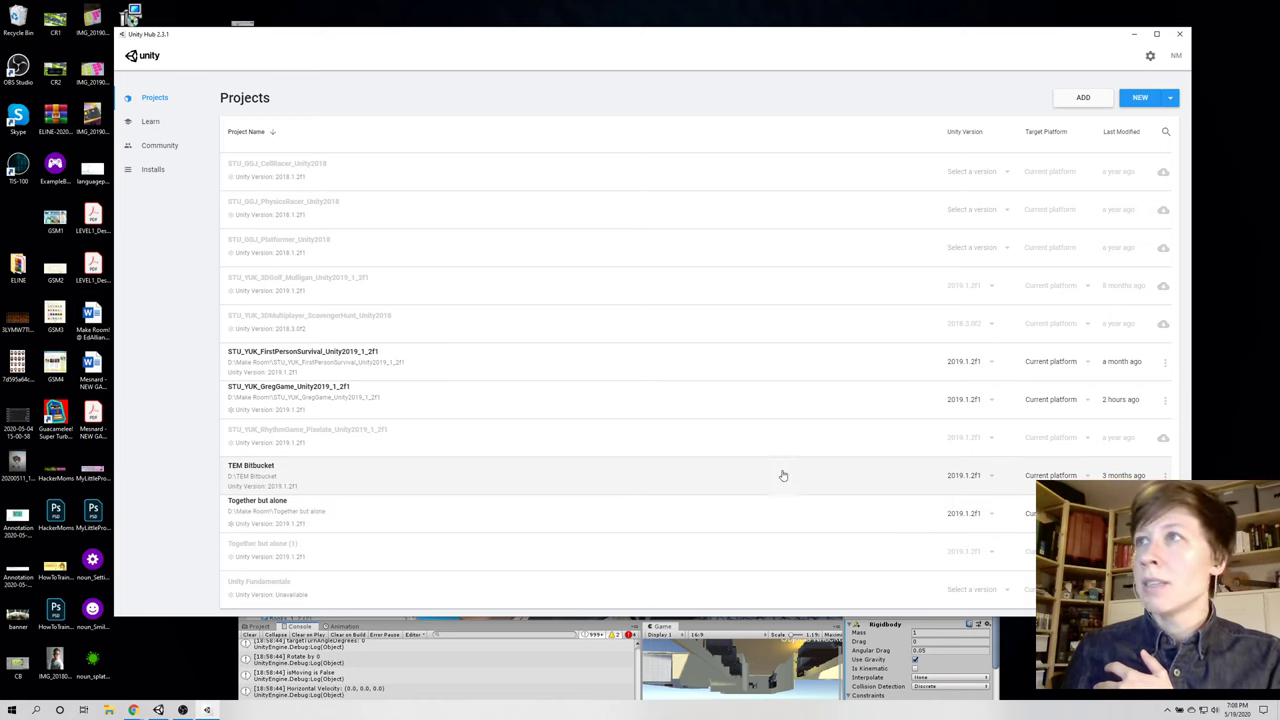
left_click(1179, 34)
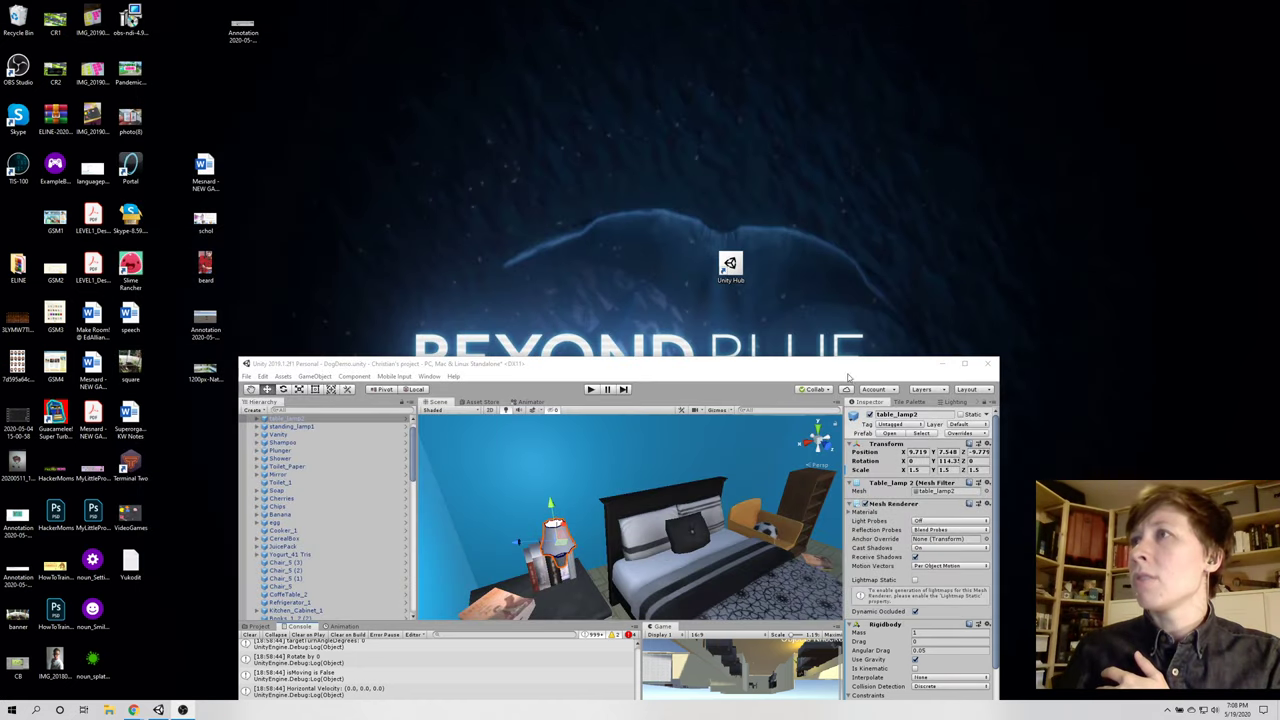
double_click(945, 364)
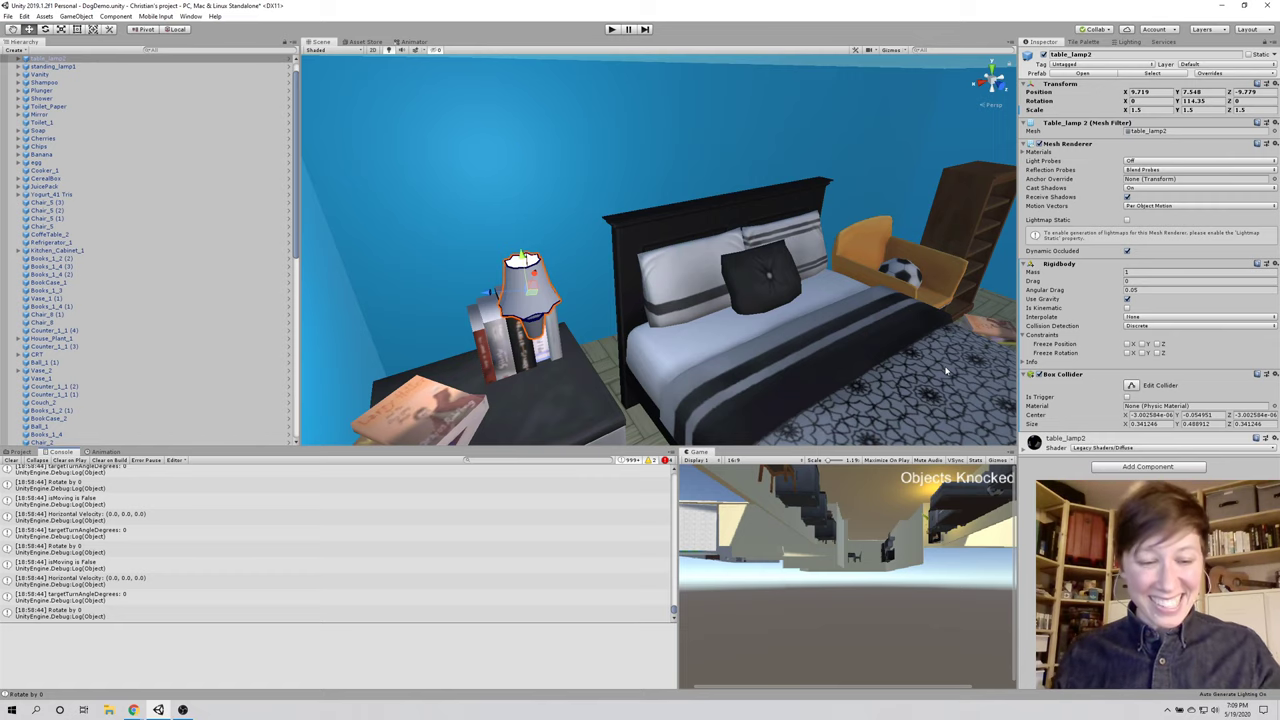
Step: Shift the bathroom mirror sideways along the wall so it is centred above the vanity, at Z about 46.09
left_click_drag(728, 318, 730, 210)
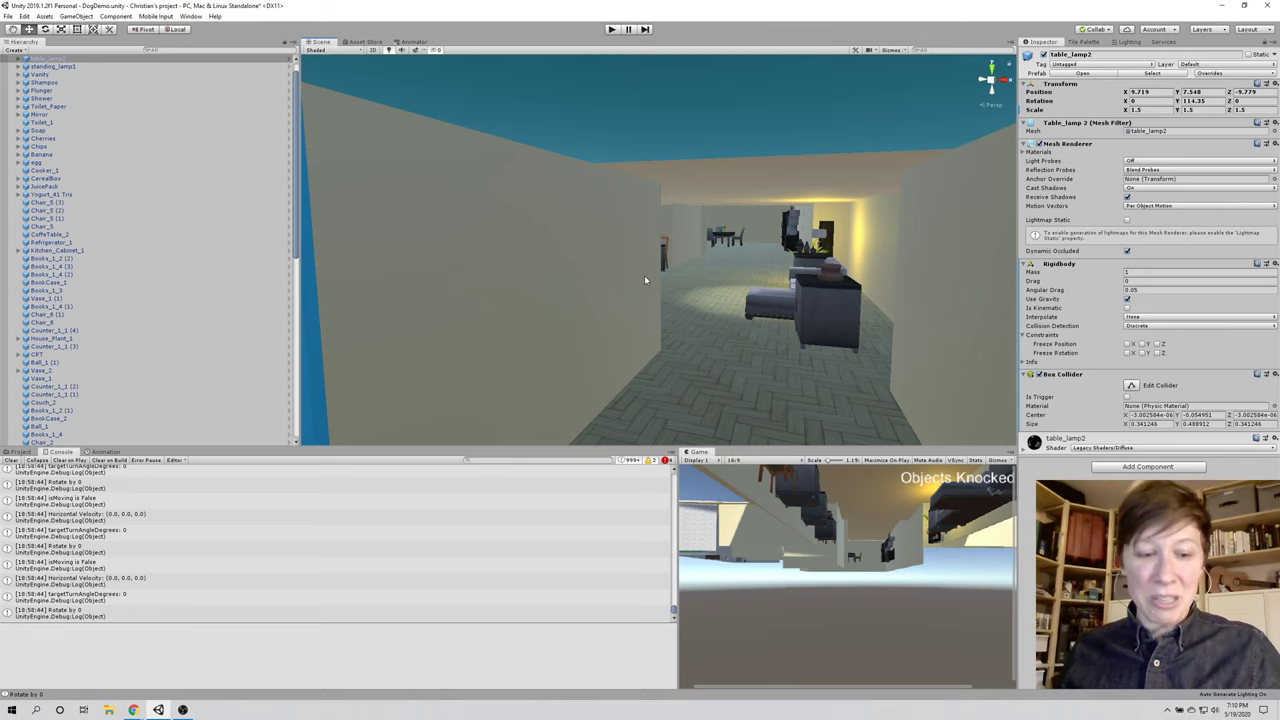
left_click_drag(590, 311, 866, 327)
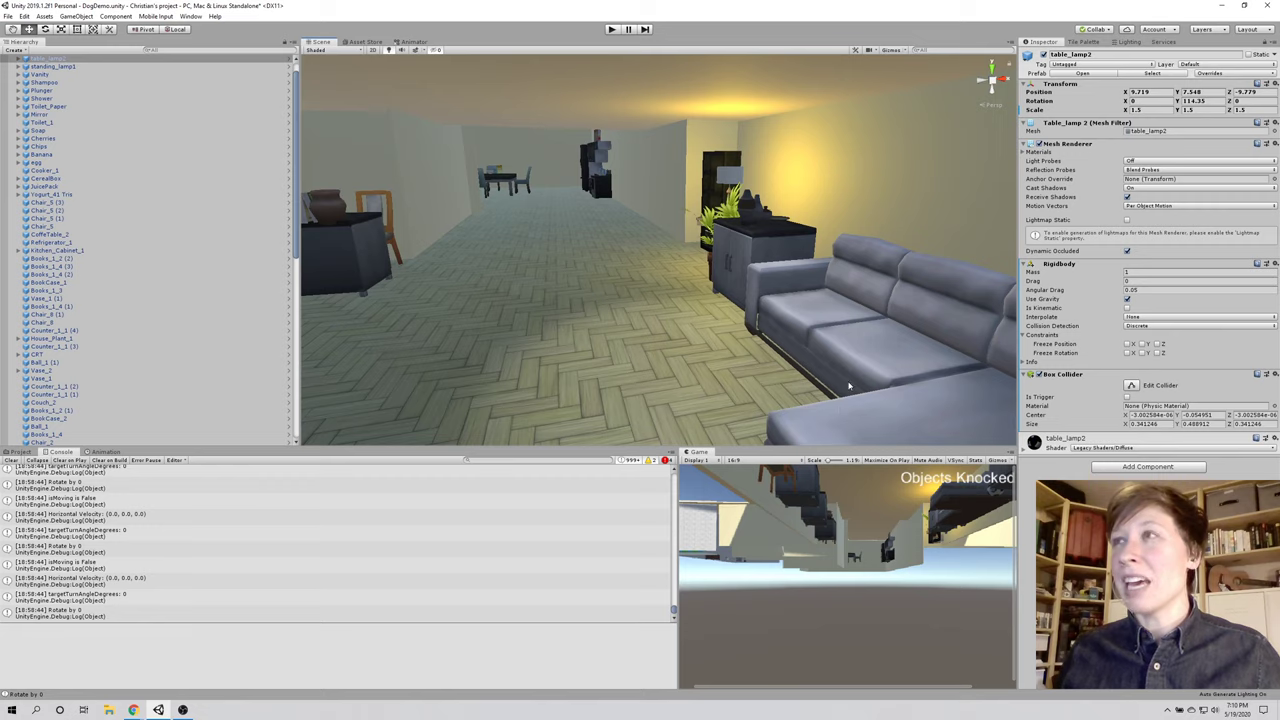
left_click_drag(849, 385, 574, 337)
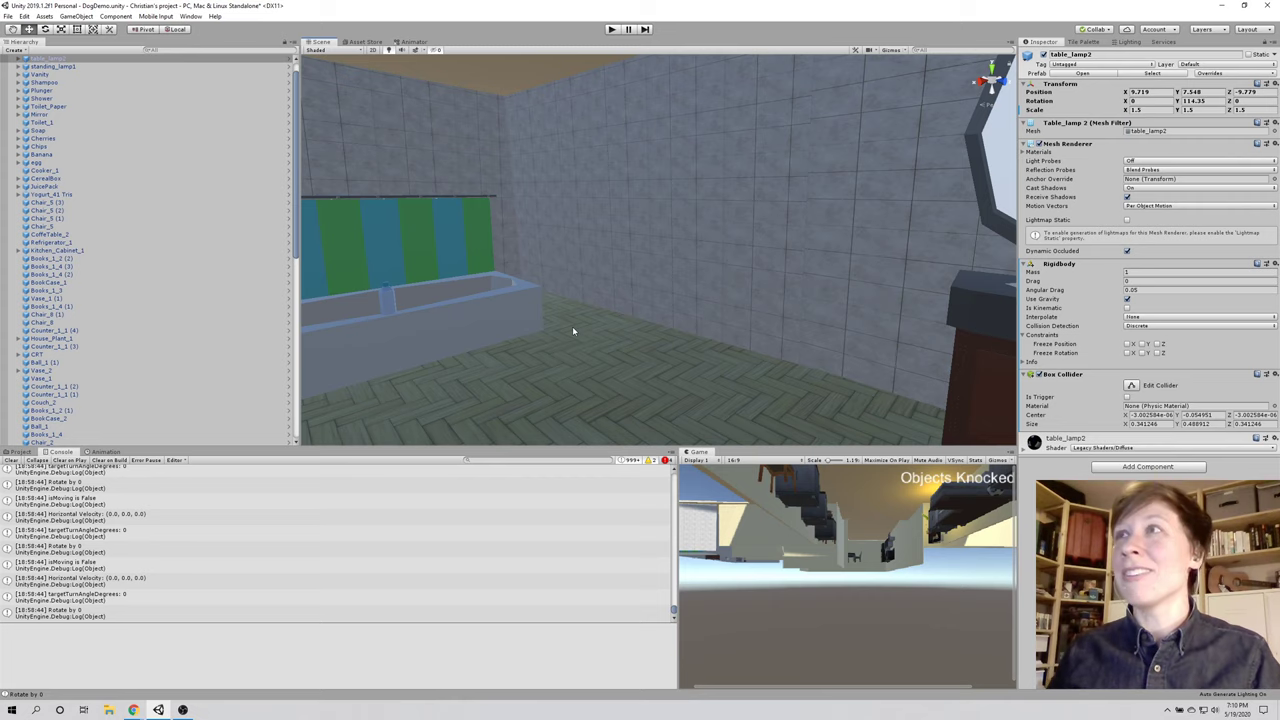
left_click_drag(690, 338, 645, 253)
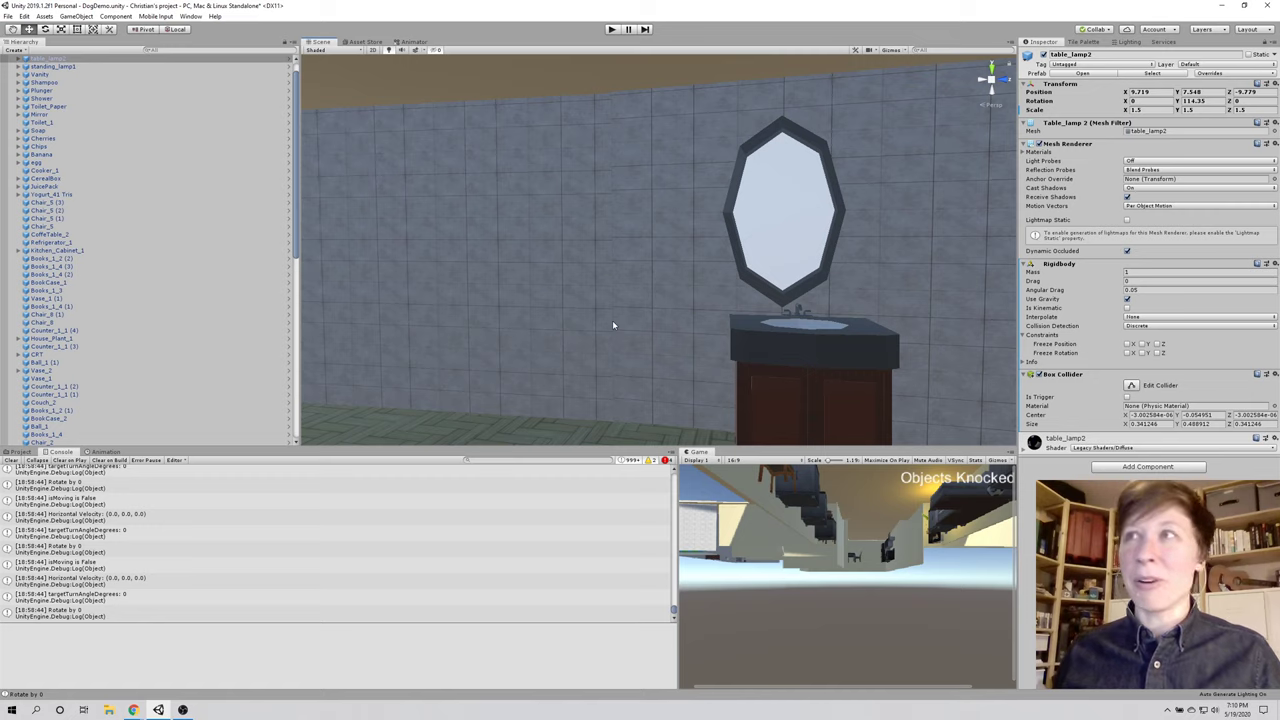
left_click(775, 212)
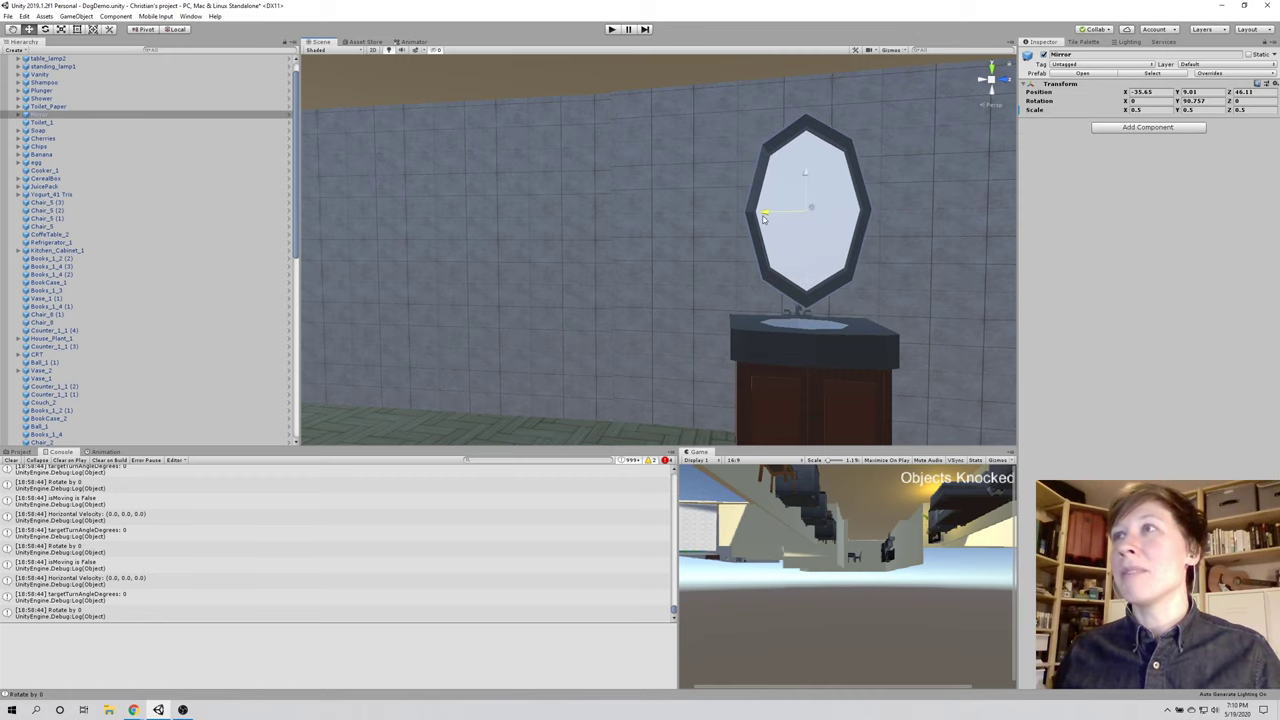
left_click_drag(780, 216, 906, 327)
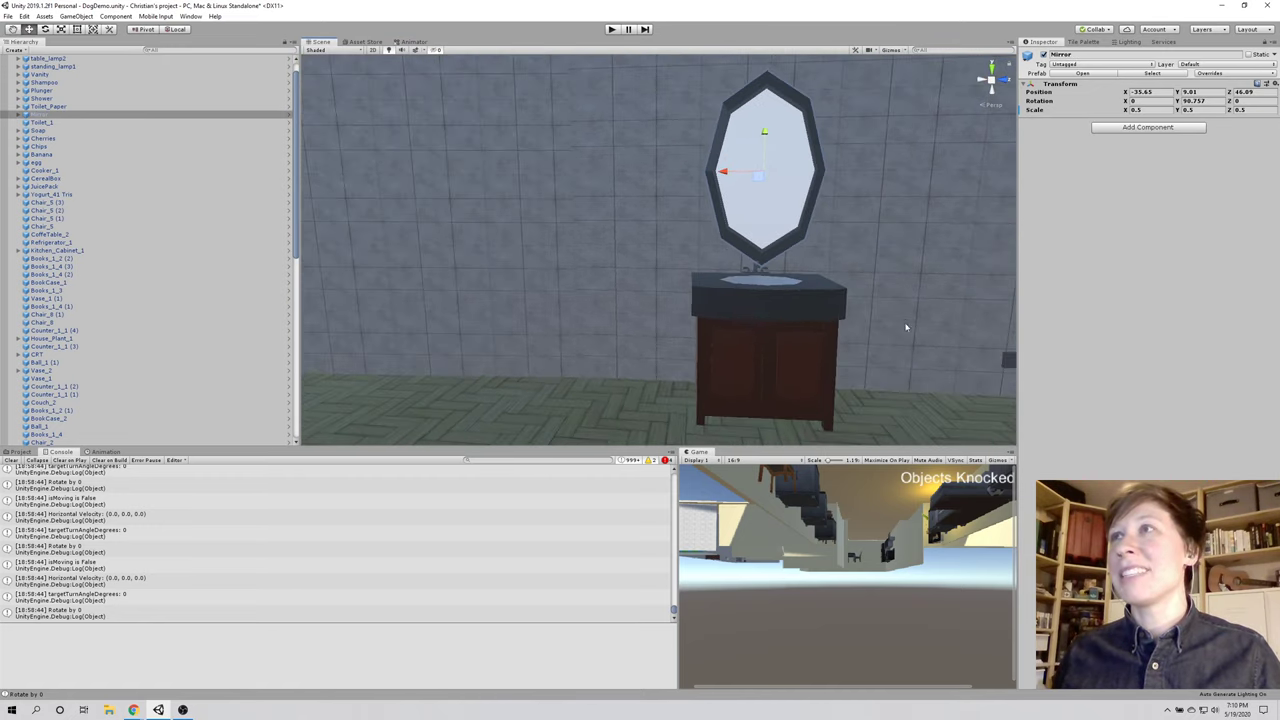
Step: Select table_lamp2 on the bedroom nightstand and activate the Move tool
left_click_drag(666, 337, 586, 360)
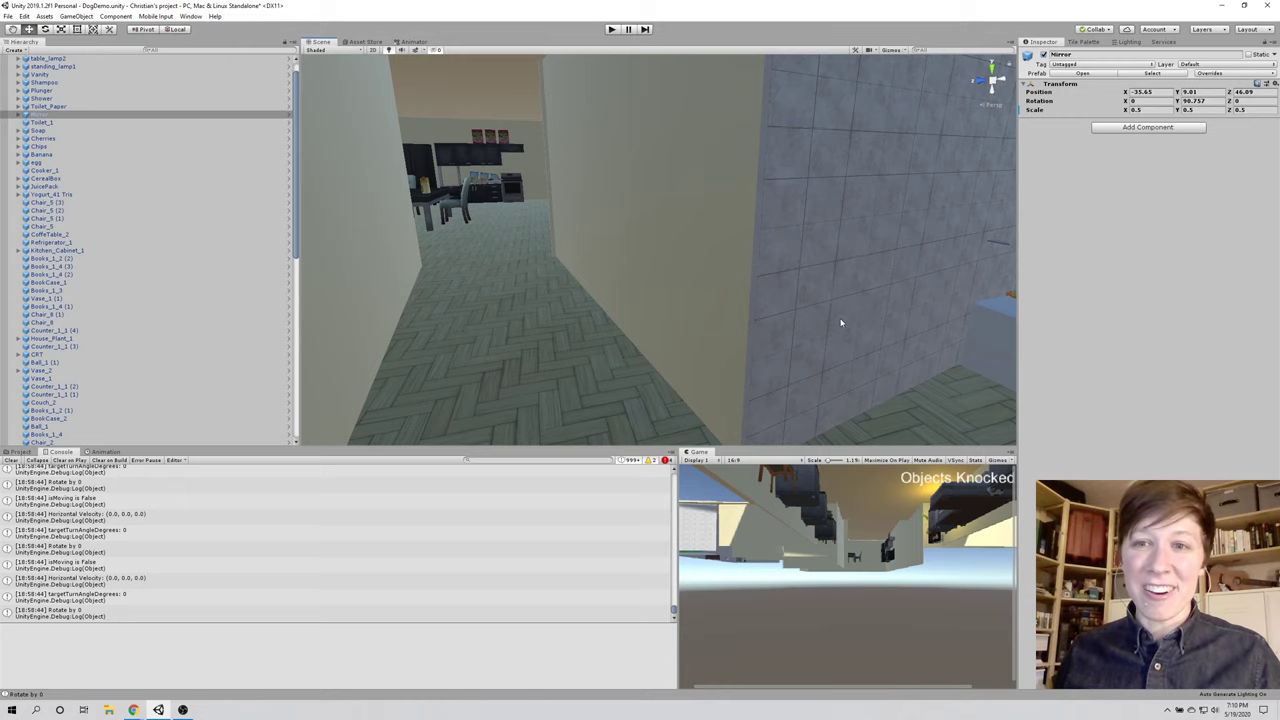
left_click_drag(752, 320, 852, 281)
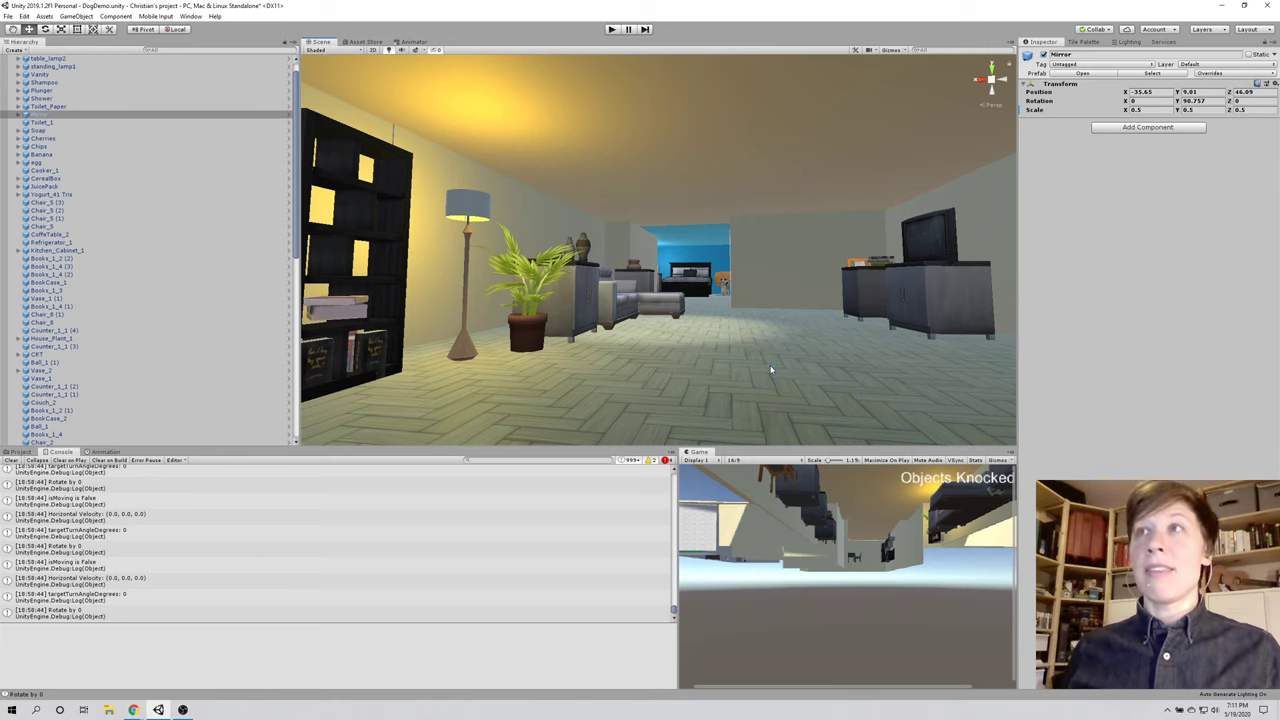
mouse_move(770, 370)
left_mouse_down()
mouse_move(752, 338)
mouse_move(672, 379)
mouse_move(722, 362)
mouse_move(777, 378)
left_mouse_up()
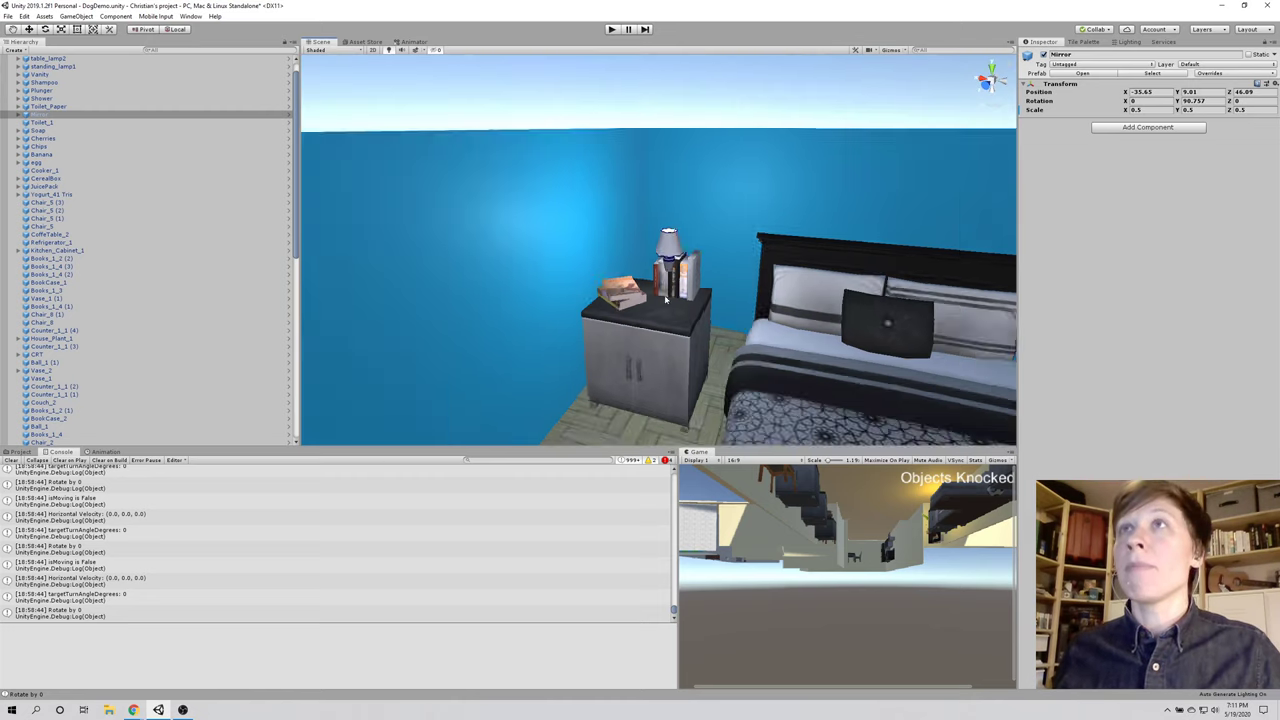
scroll(675, 250, "up", 3)
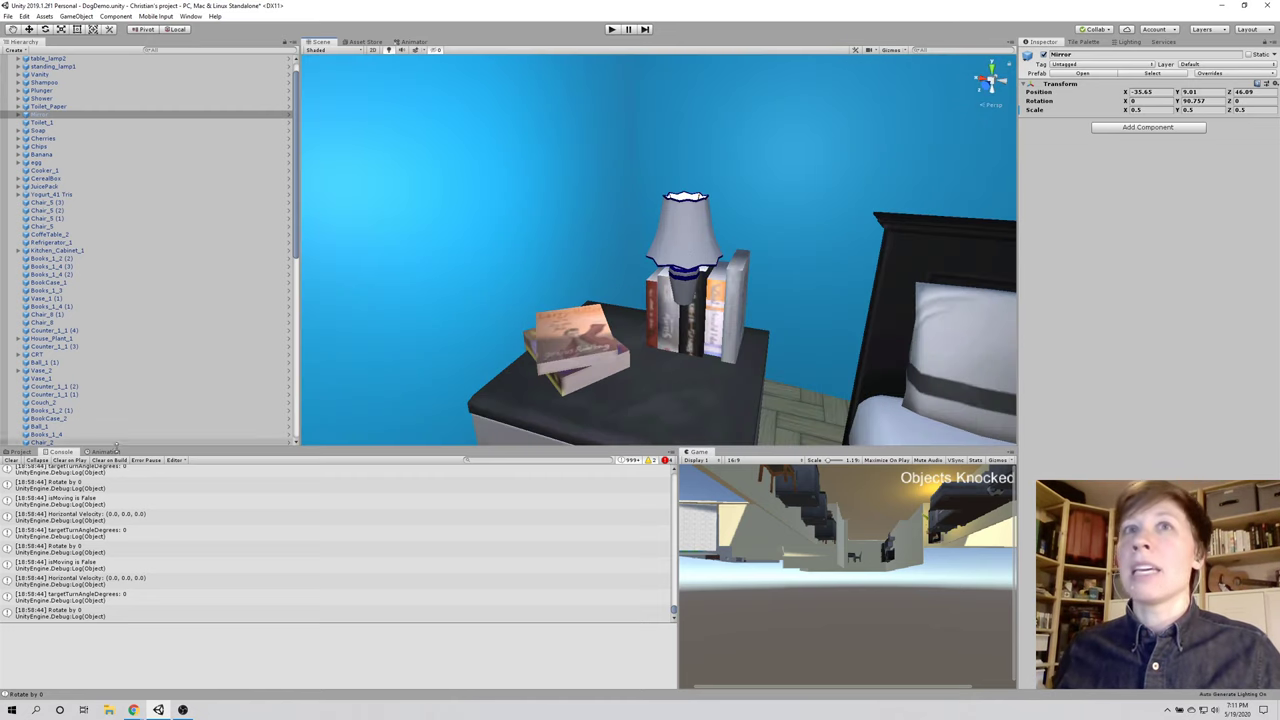
scroll(50, 78, "up", 2)
left_click(47, 75)
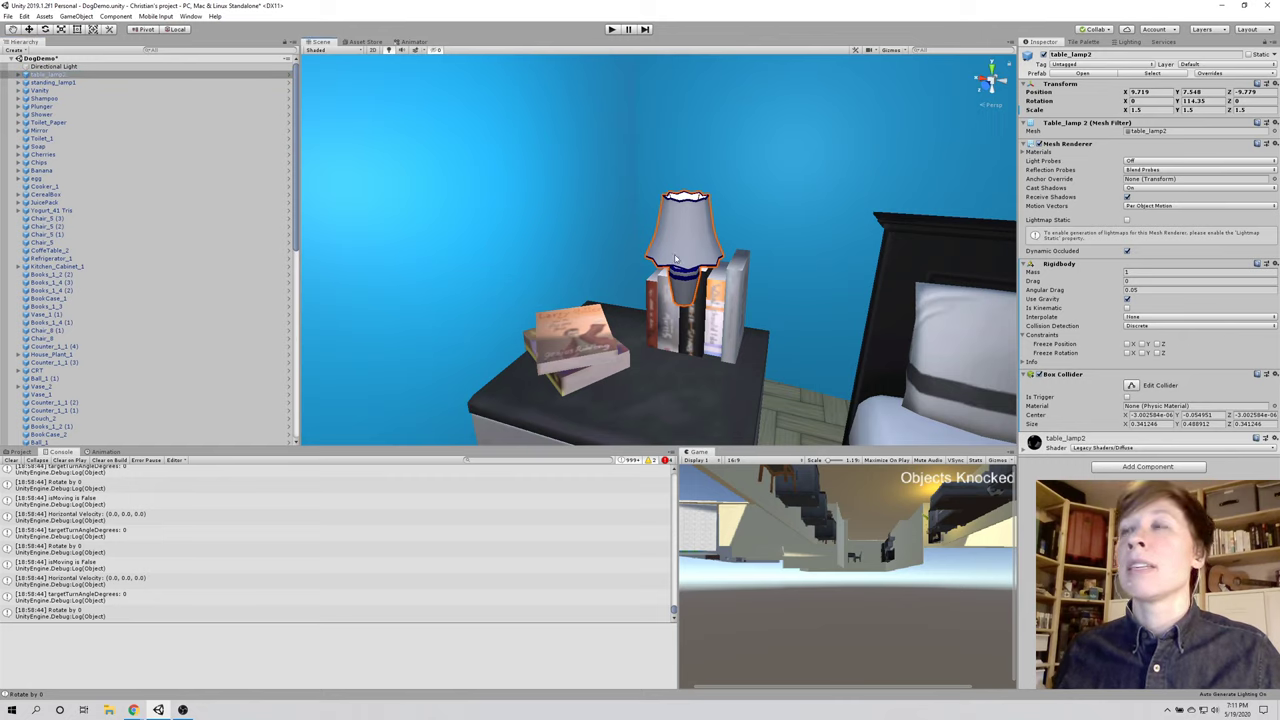
left_click(29, 29)
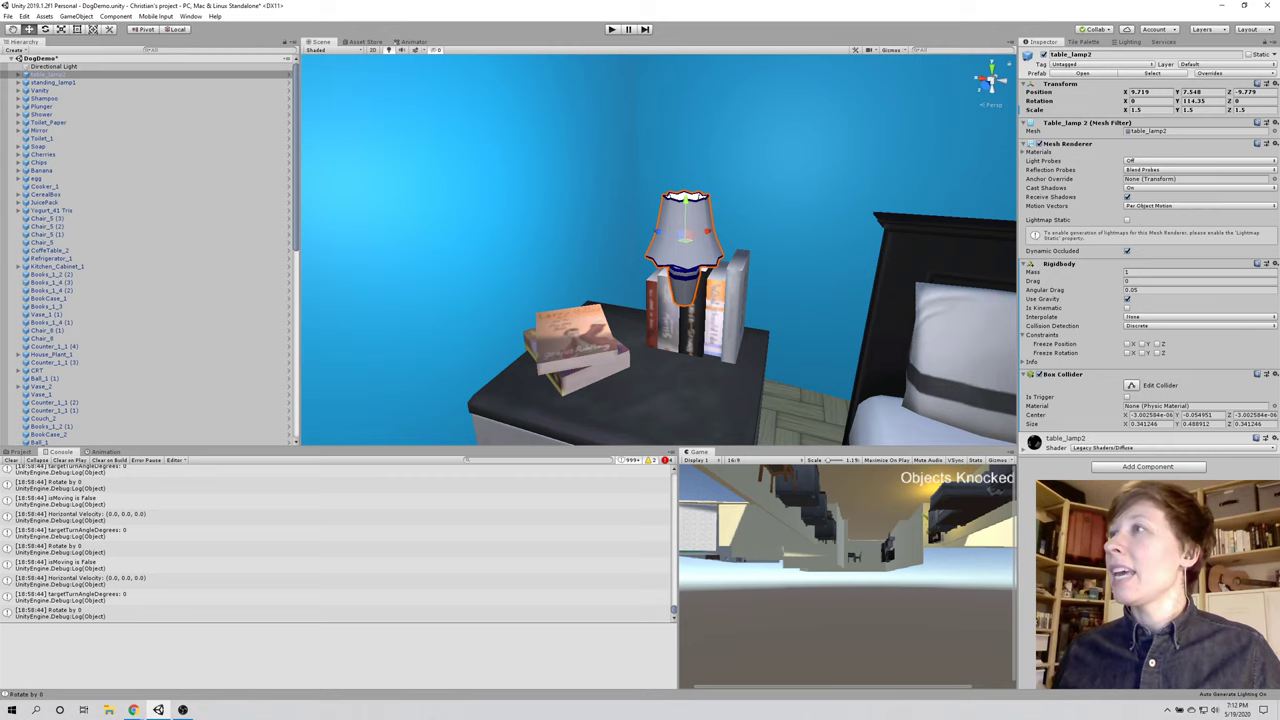
Step: Replace the Box Collider component on table_lamp2 with a Mesh Collider
left_click(1266, 374)
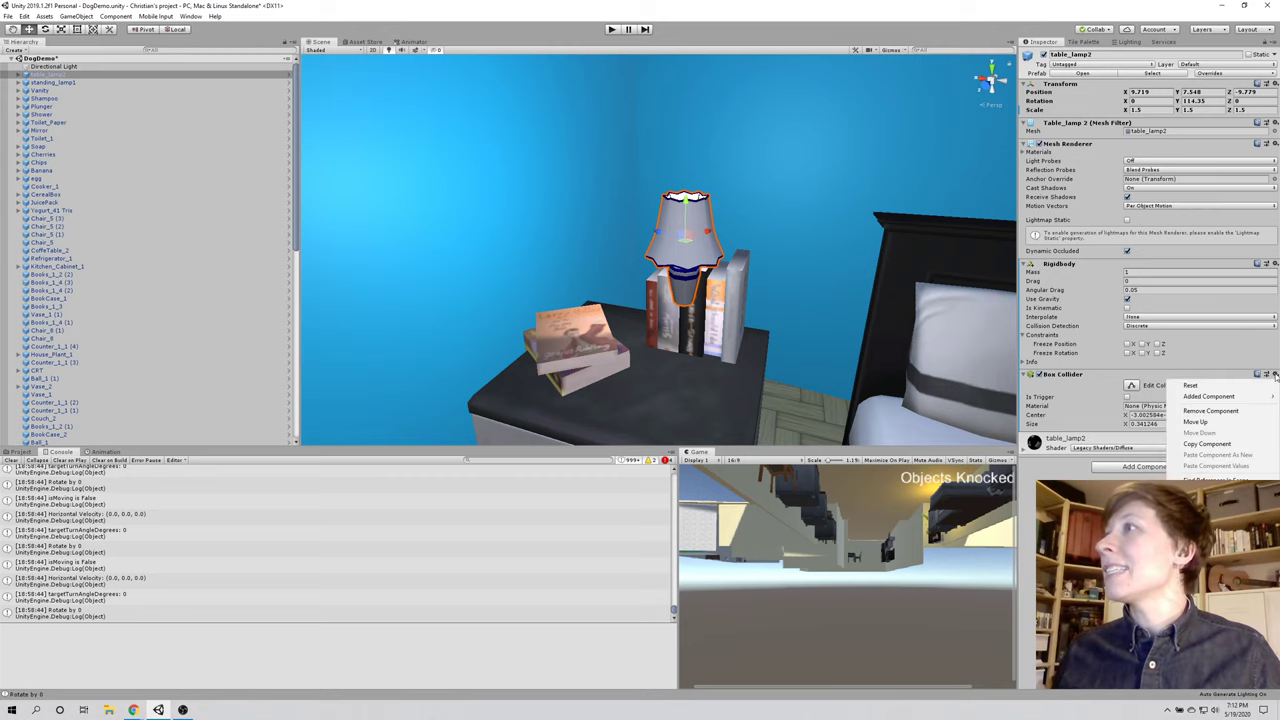
left_click(1218, 410)
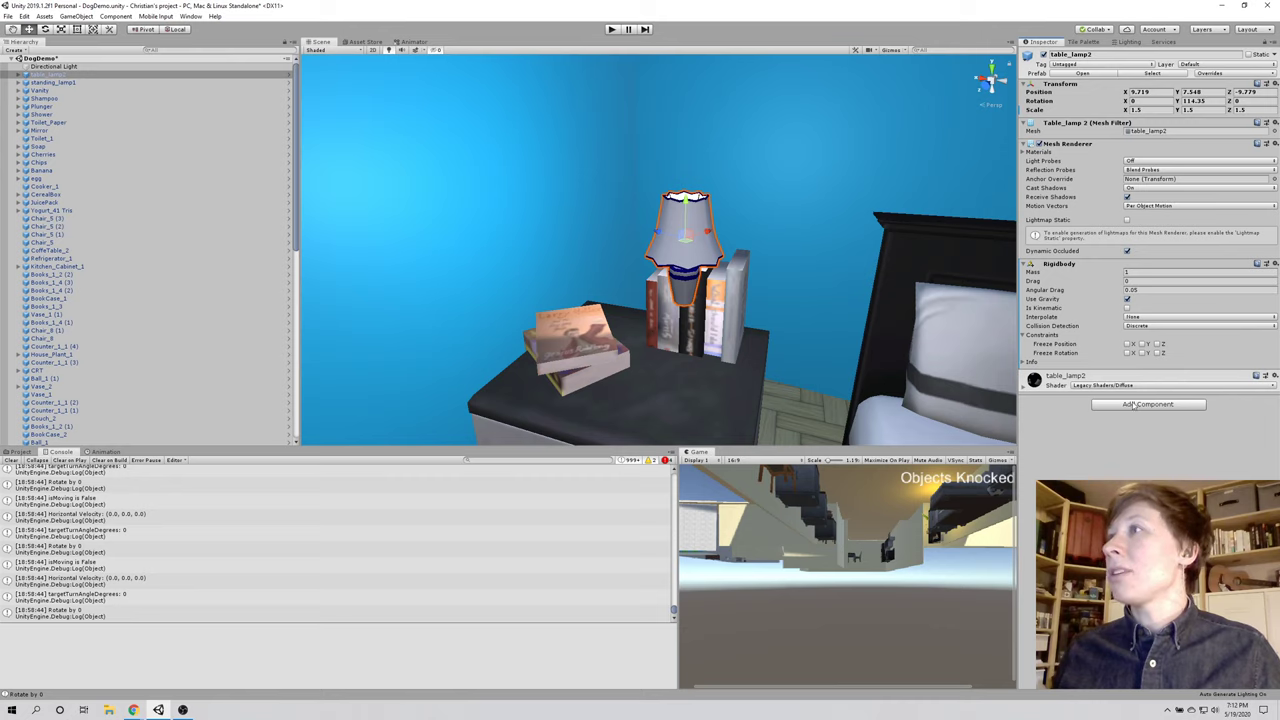
left_click(1134, 405)
type("mesh")
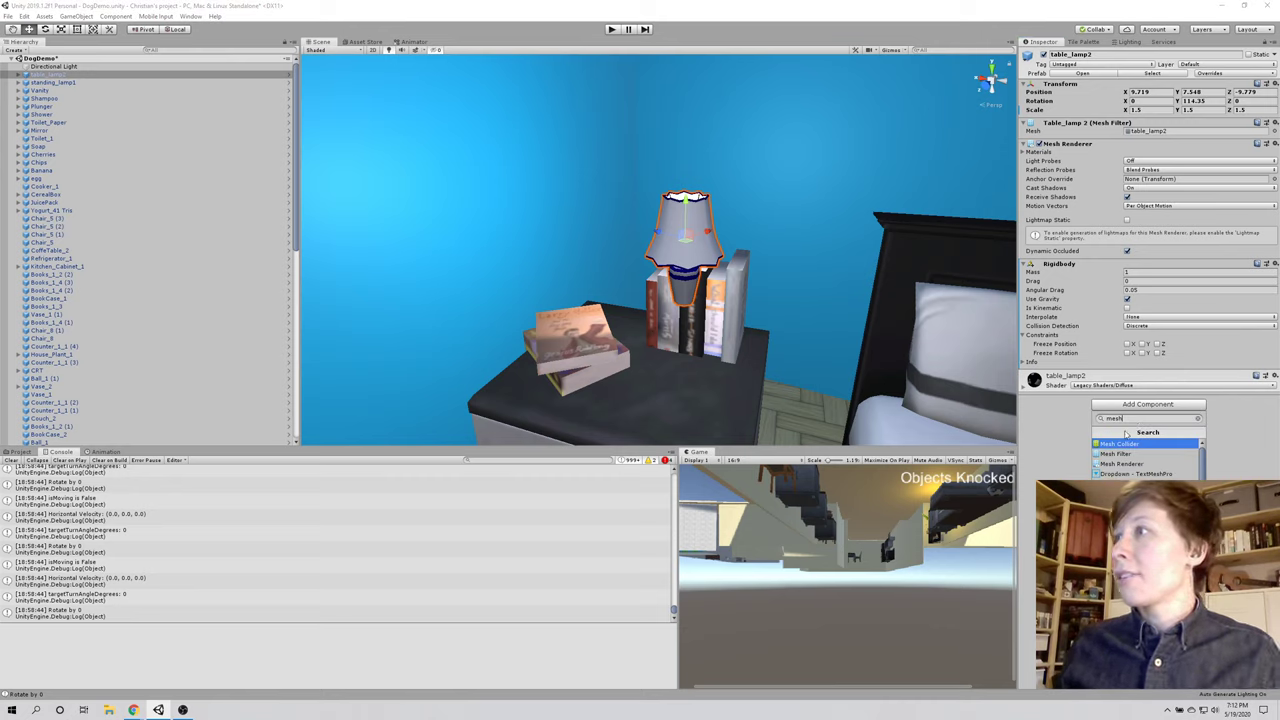
left_click(1132, 442)
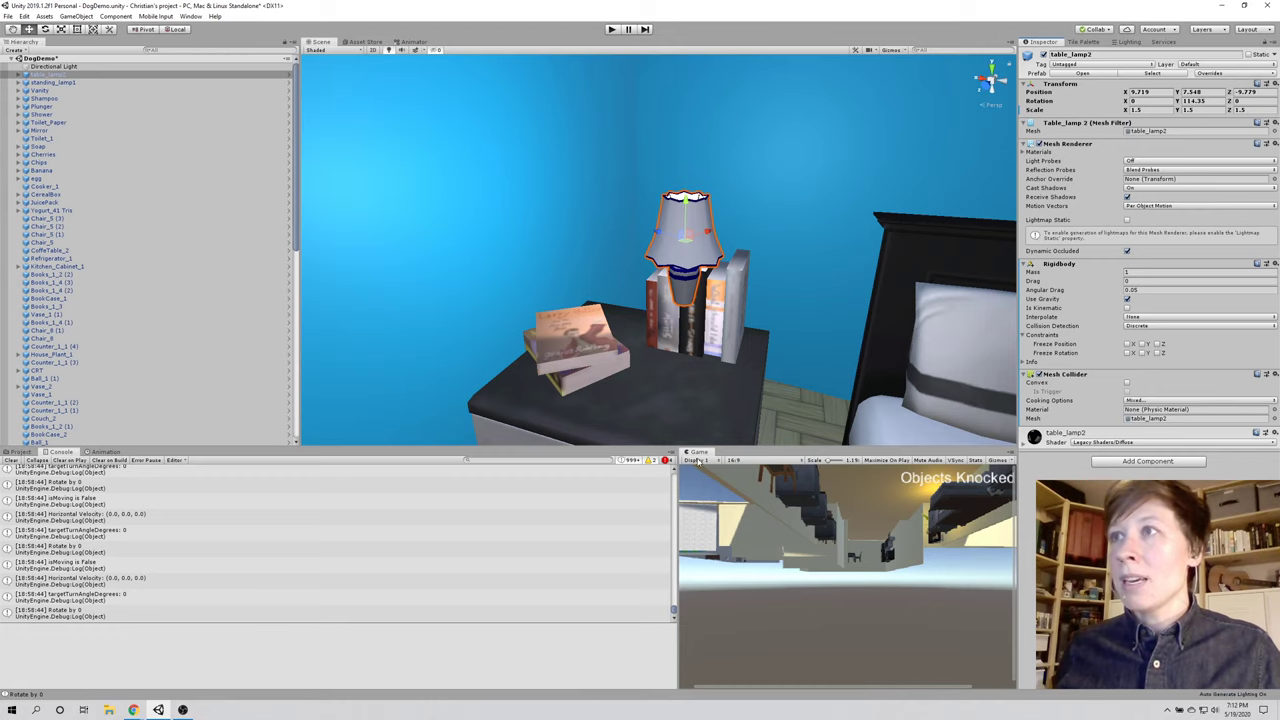
Step: Dock the Game view beside the Scene tabs, play the scene to check the lamp with its Mesh Collider, and stop
left_click_drag(700, 453, 496, 44)
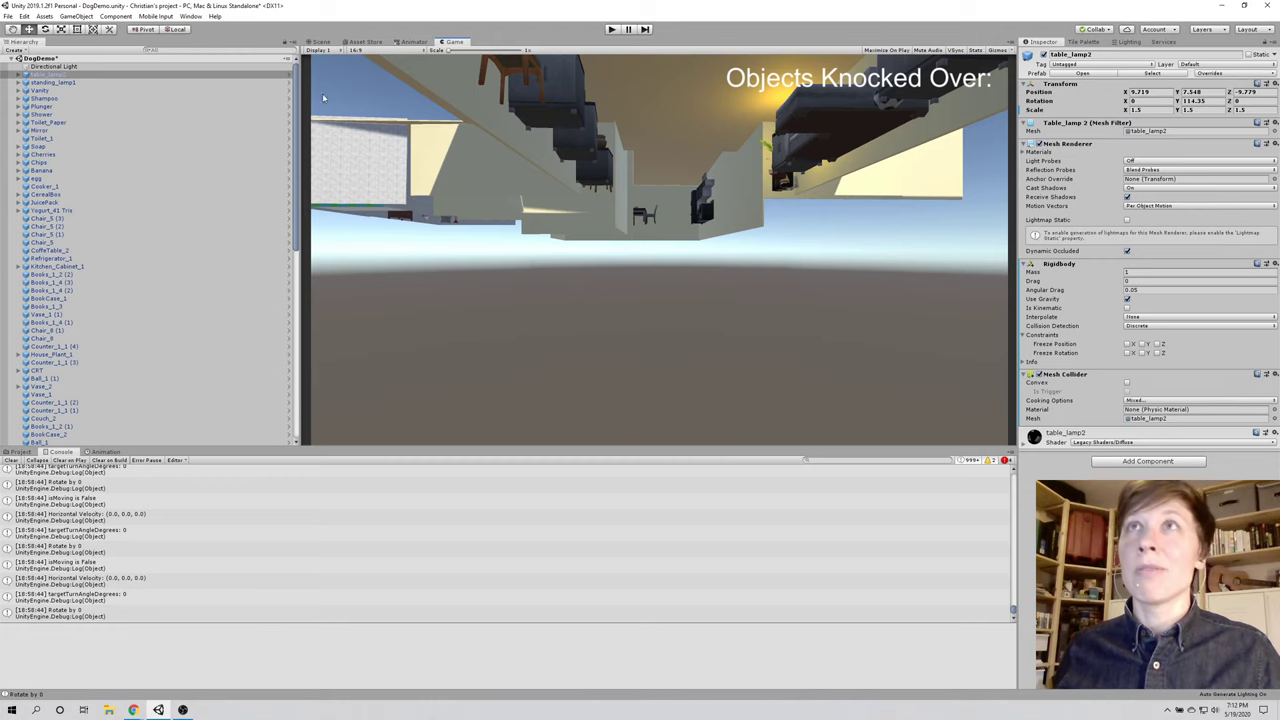
left_click(318, 42)
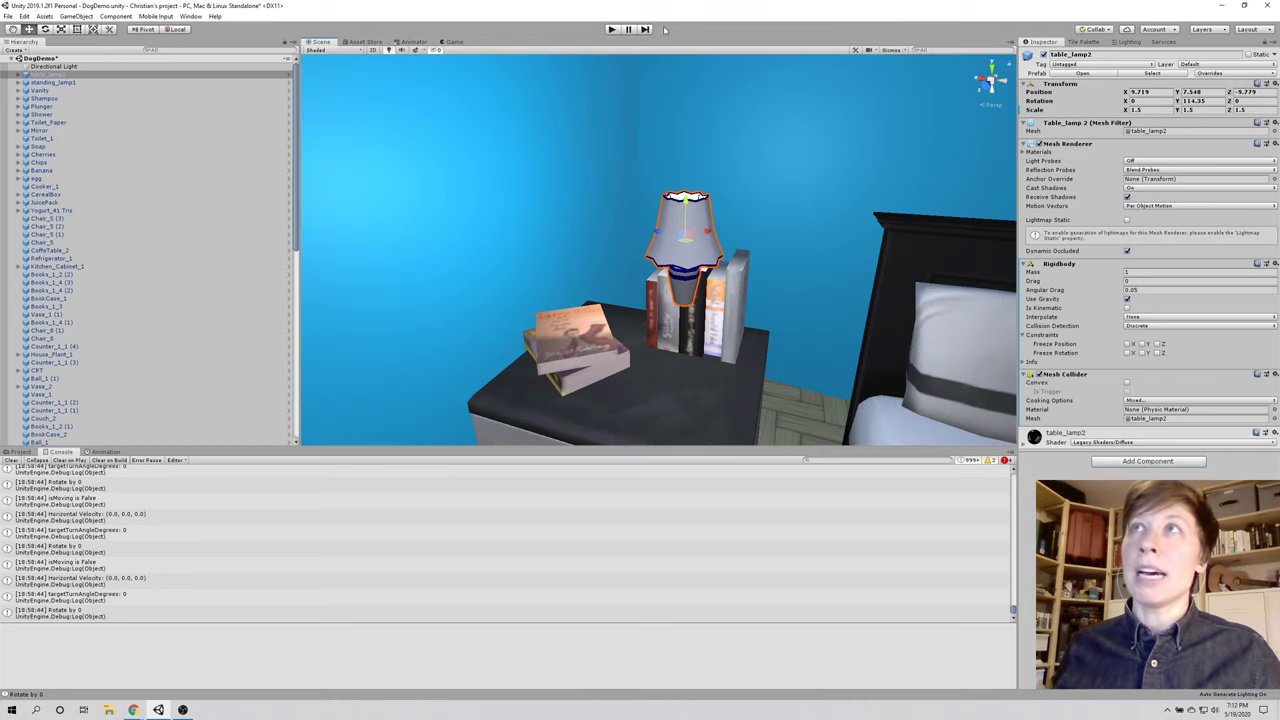
left_click(612, 29)
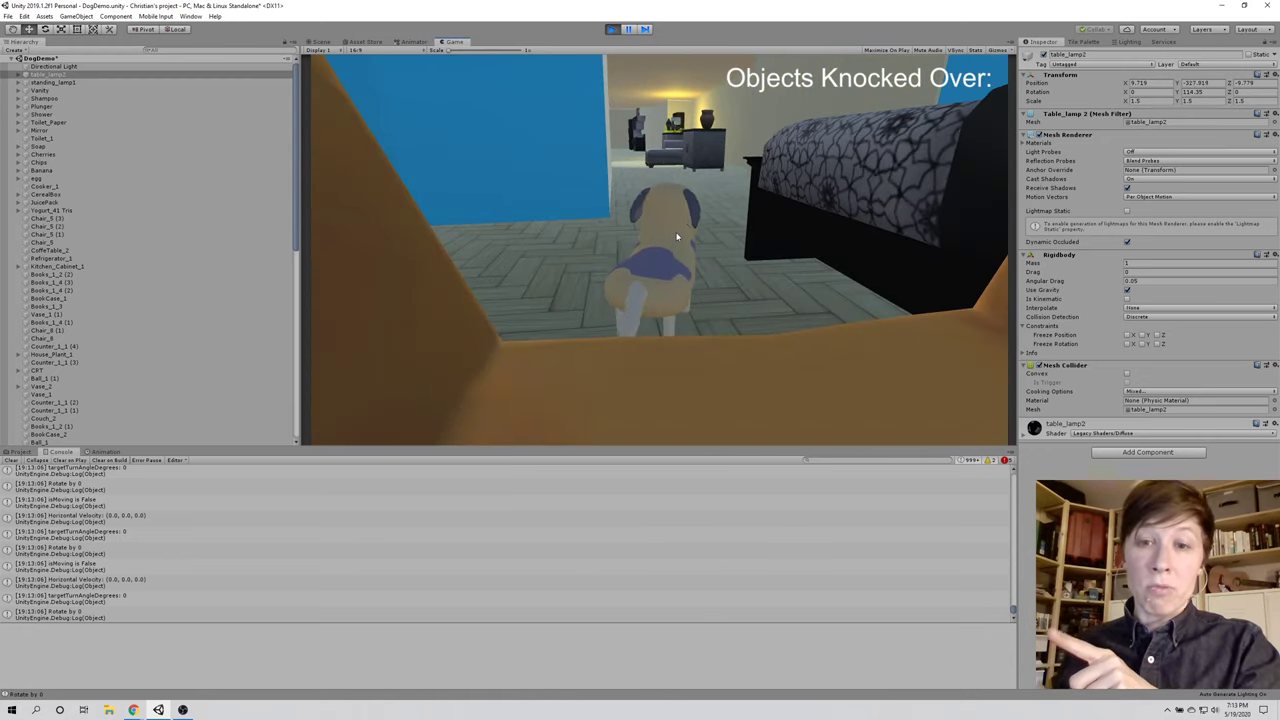
left_click(319, 42)
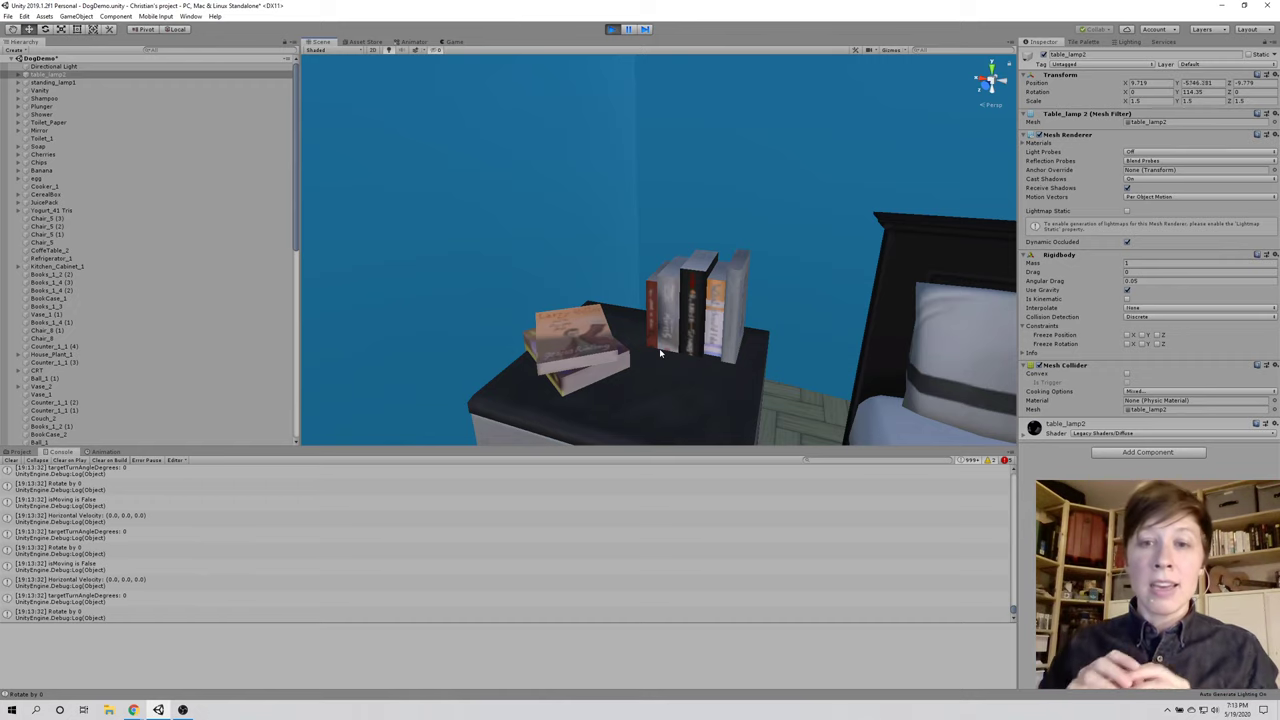
left_click(611, 29)
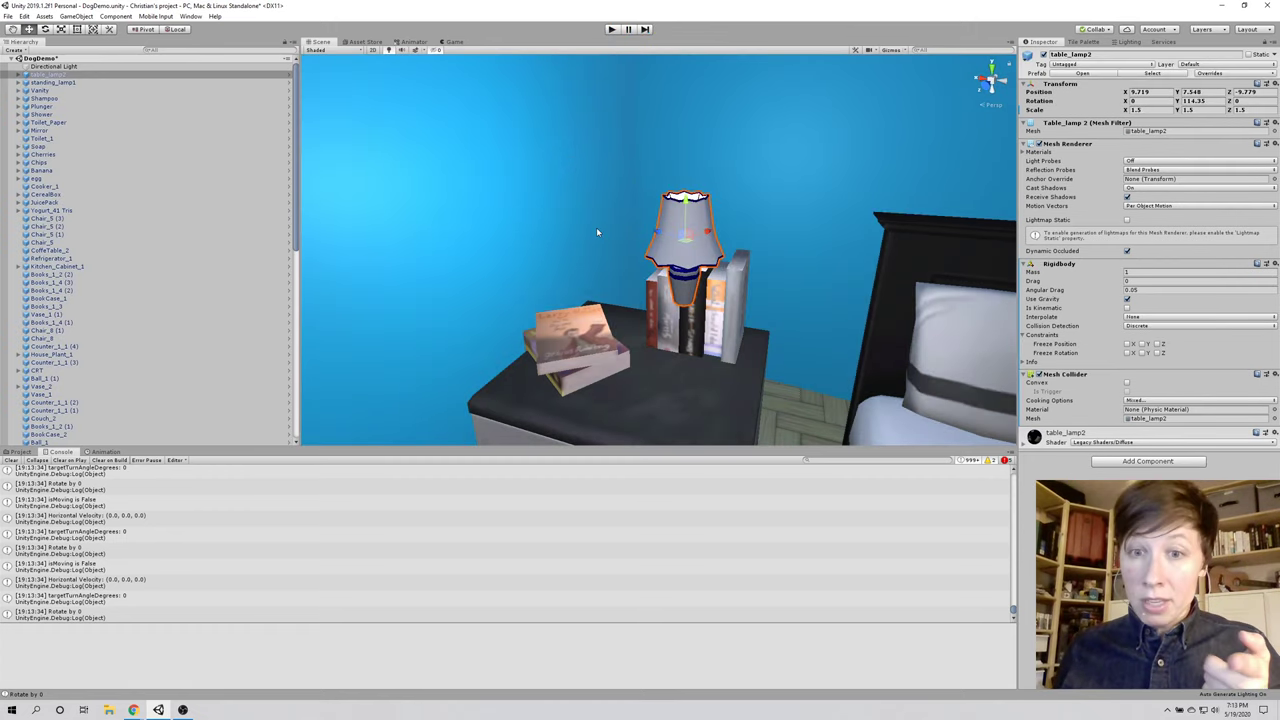
Step: Dock the Game view next to the Console, run the scene to watch the lamp in the Scene view, and stop
left_click_drag(450, 42, 907, 520)
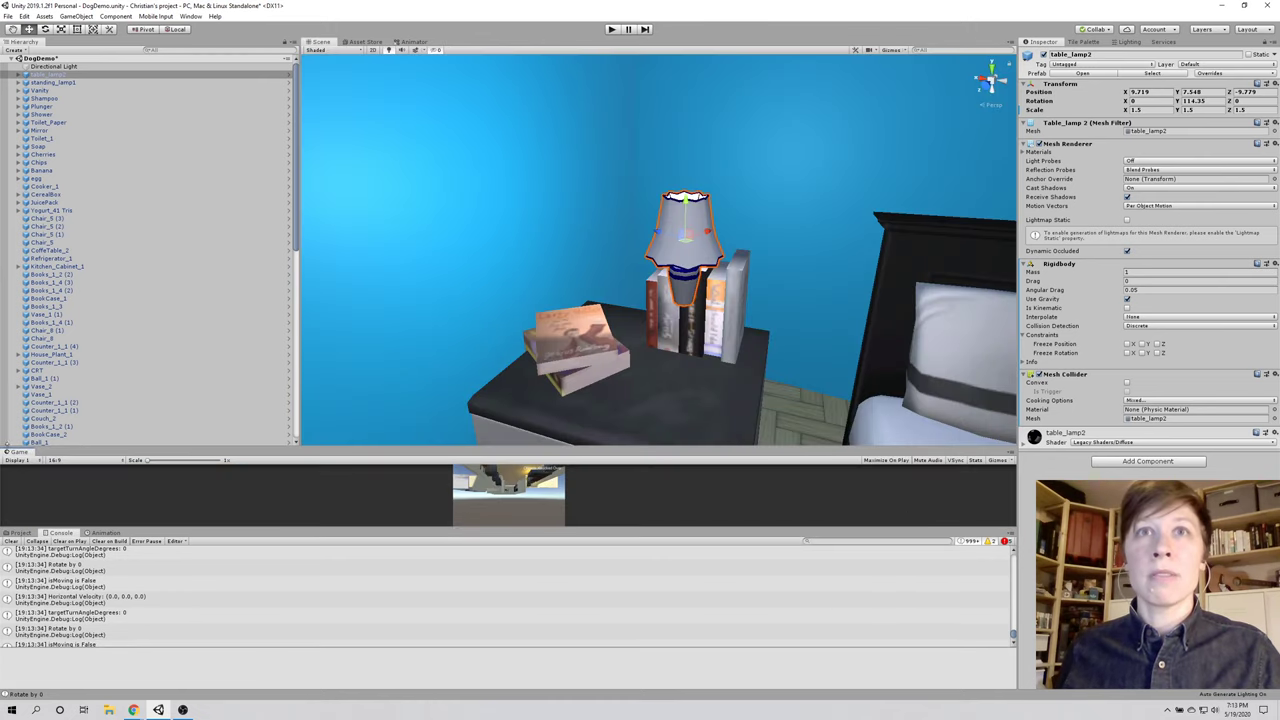
left_click_drag(17, 452, 987, 575)
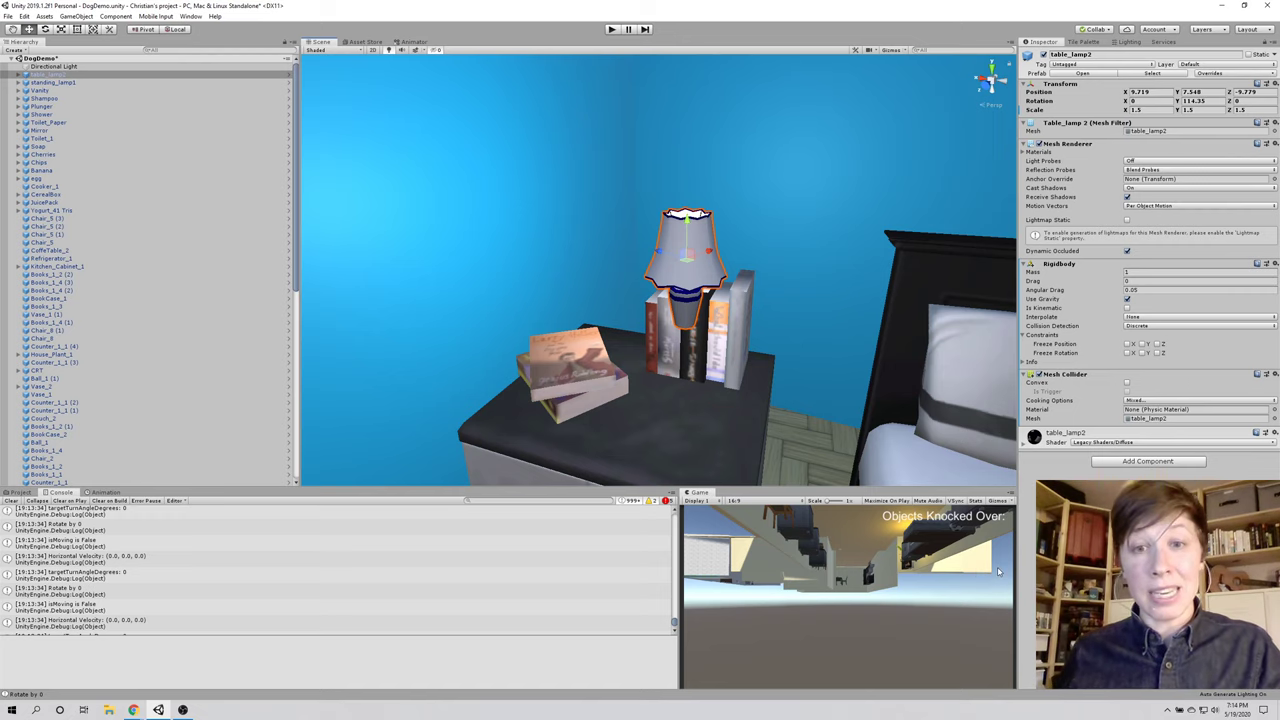
left_click(613, 30)
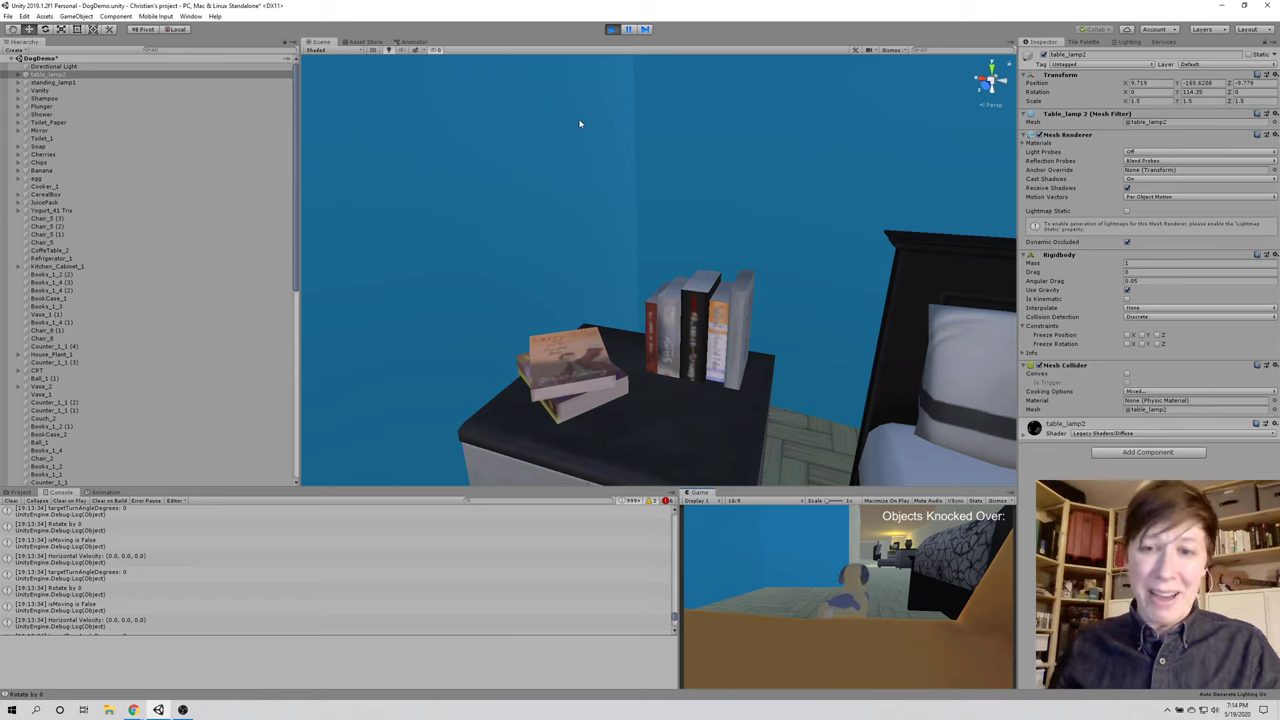
left_click(612, 29)
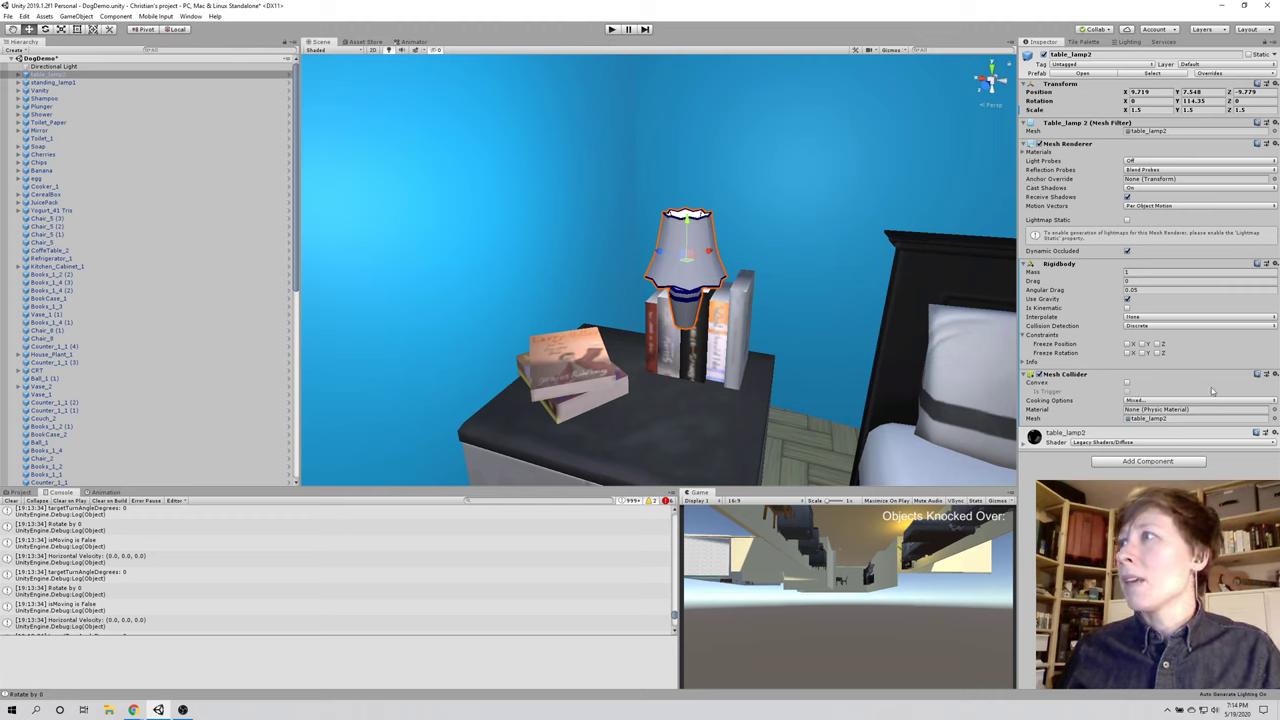
Step: Replace the Mesh Collider on table_lamp2 with a Box Collider and check its bounding volume around the lamp
left_click(1274, 374)
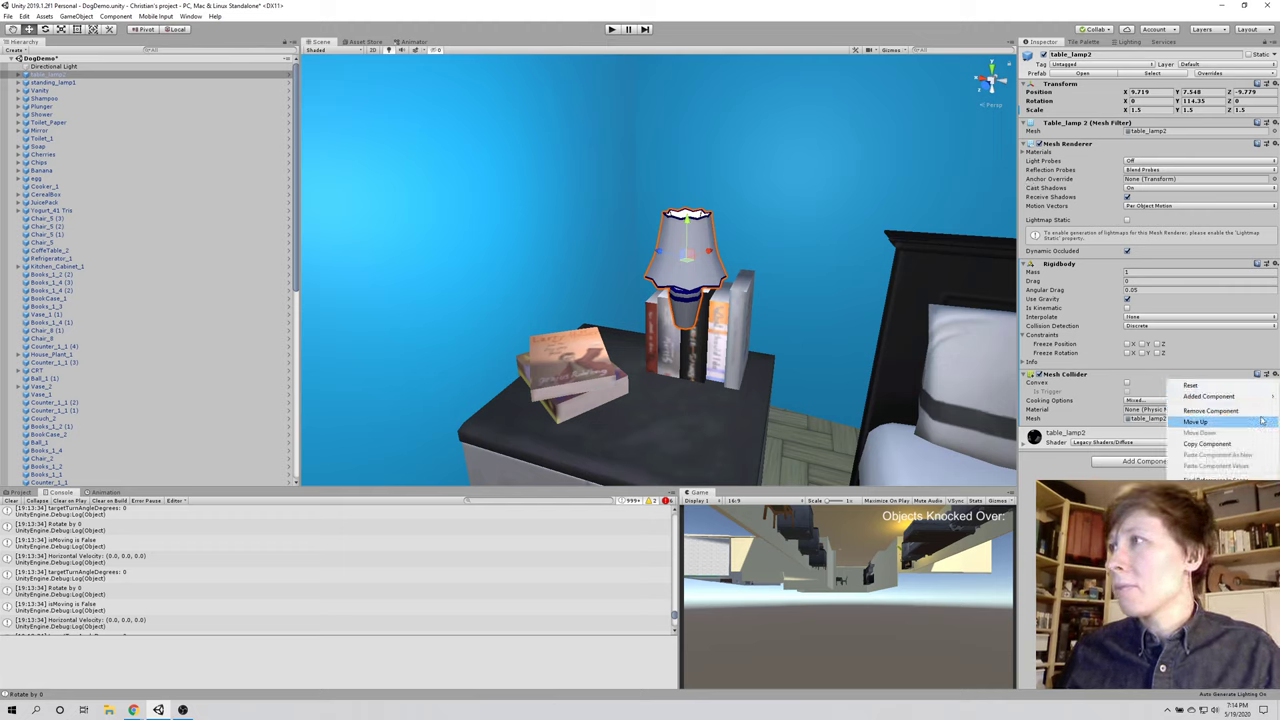
left_click(1263, 420)
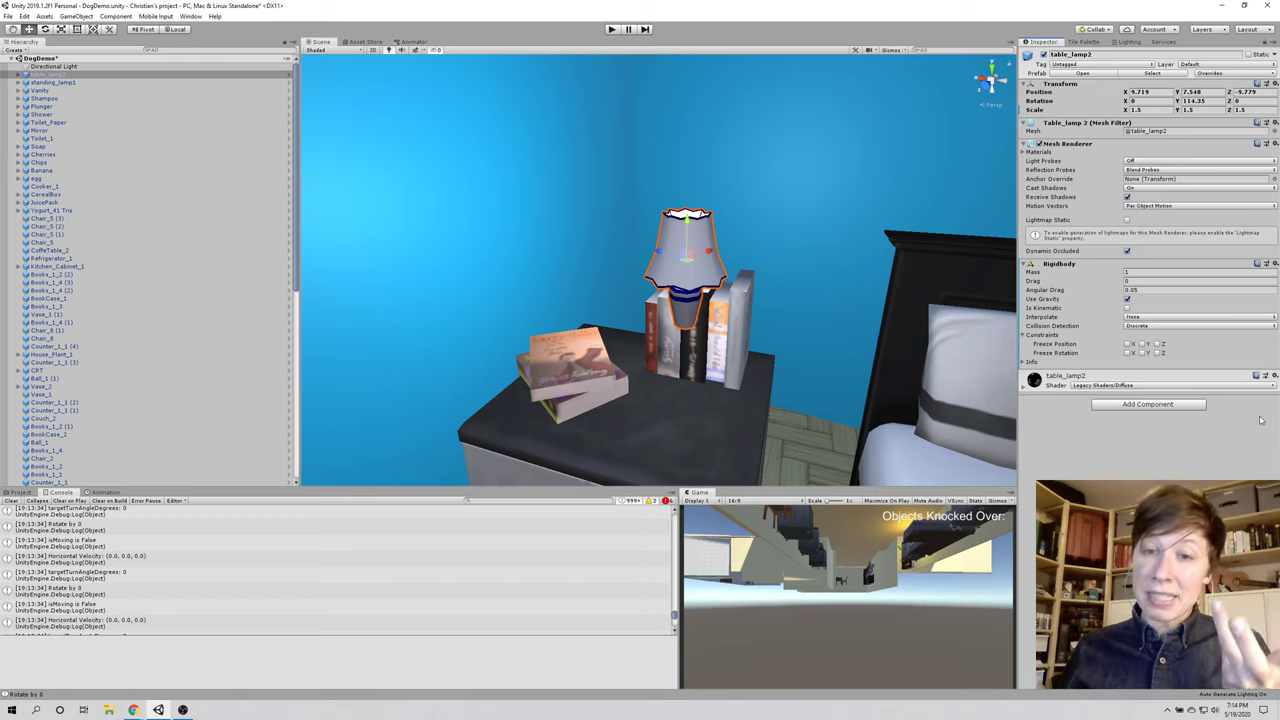
left_click(1130, 404)
type("box")
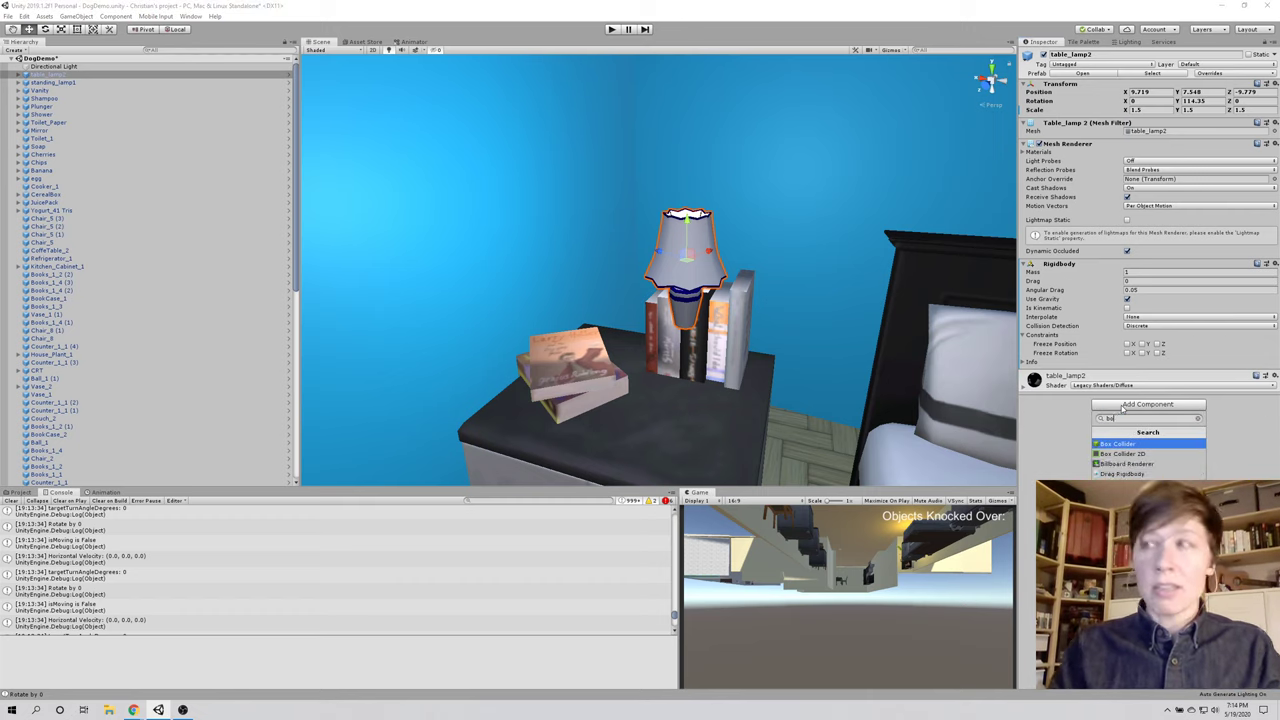
key("Return")
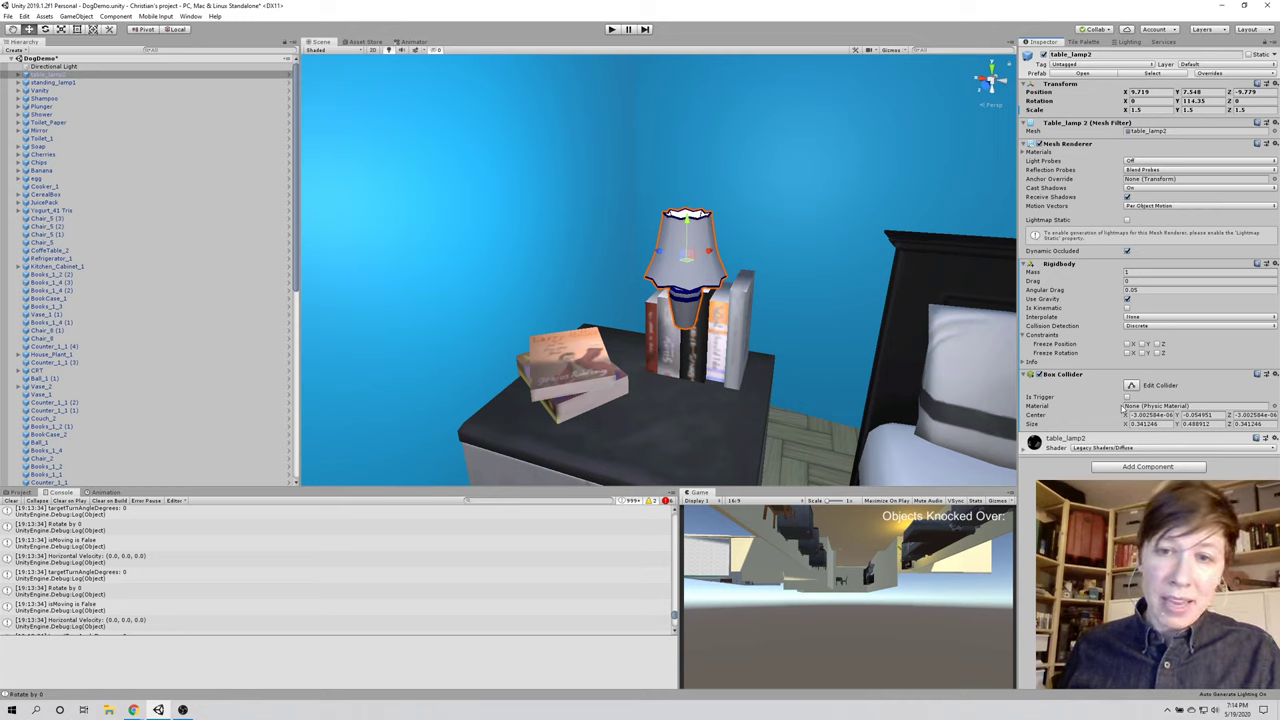
left_click(1131, 386)
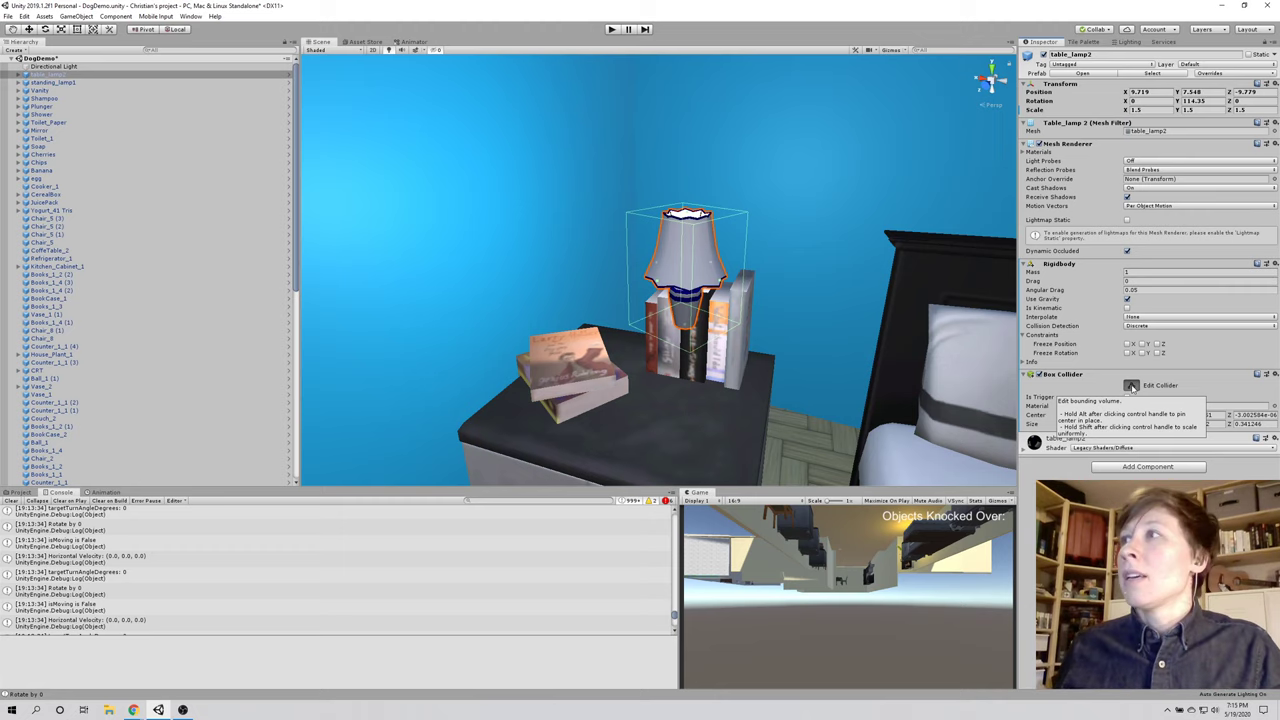
left_click(1131, 386)
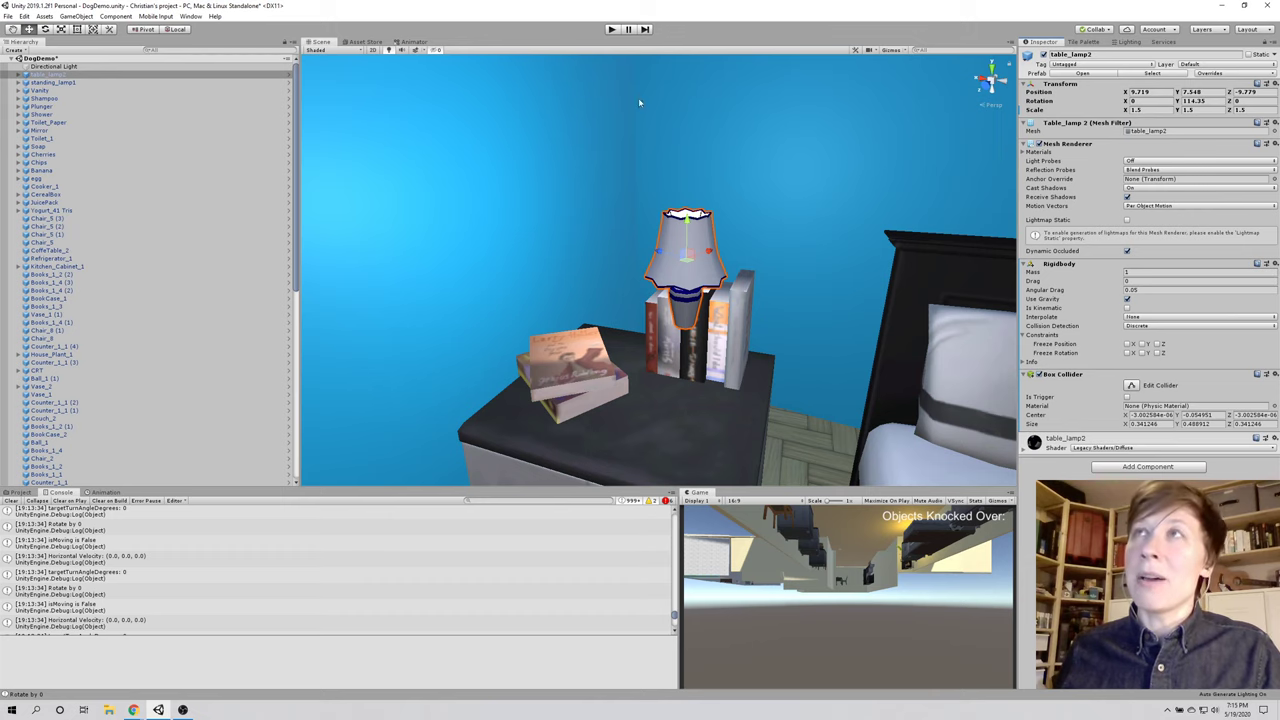
Step: Play the scene, steer the dog around the bedroom to push the lamp with its Box Collider, and stop
left_click(611, 29)
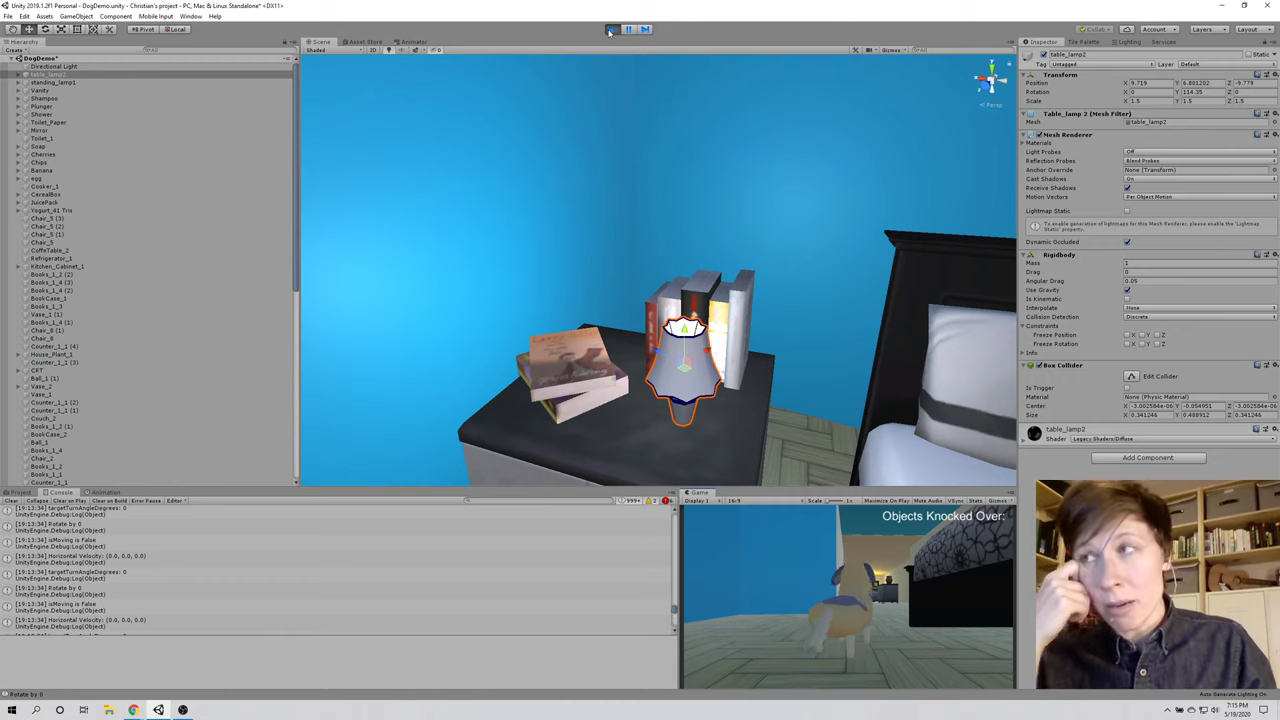
key("w")
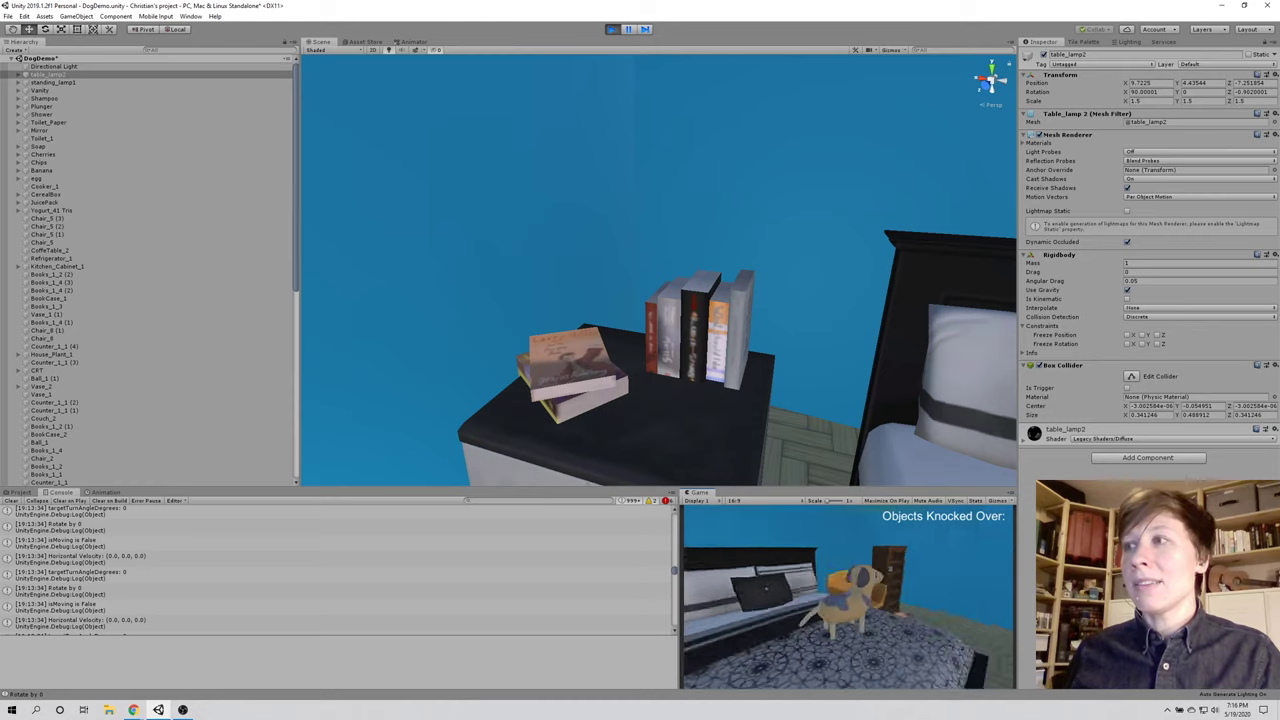
key("Left")
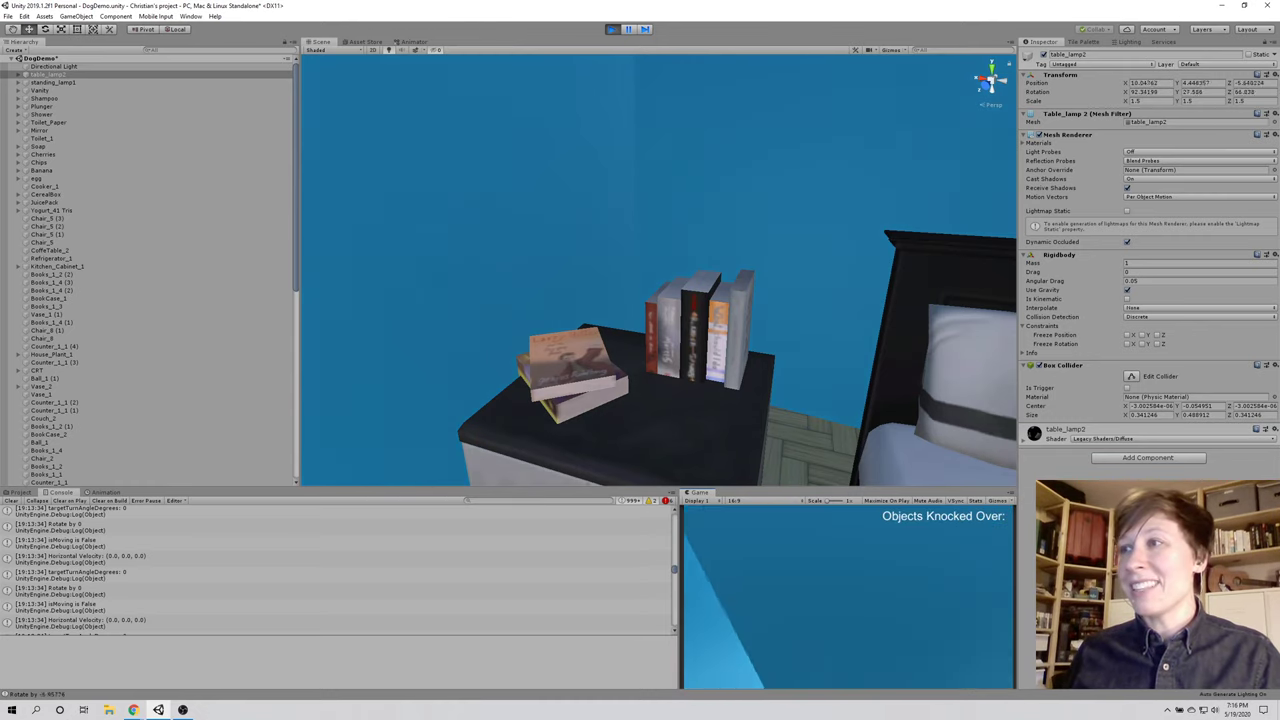
key("Left")
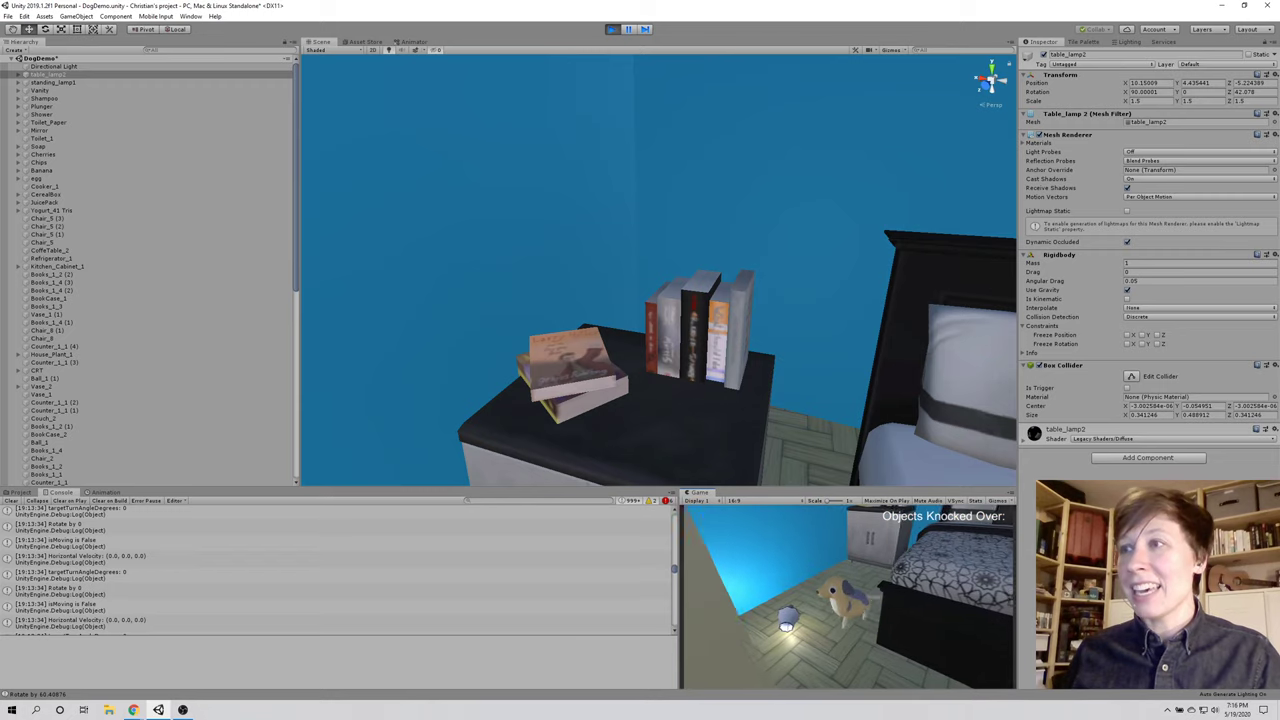
key("Left")
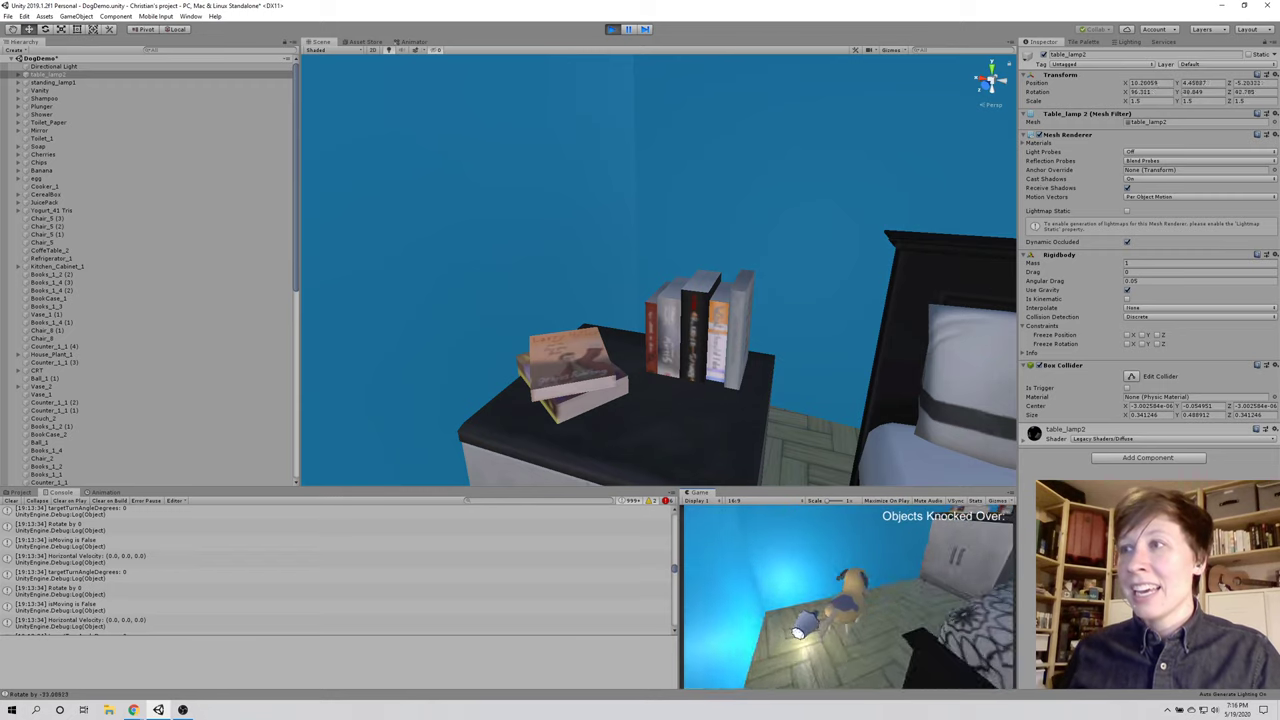
key("Left")
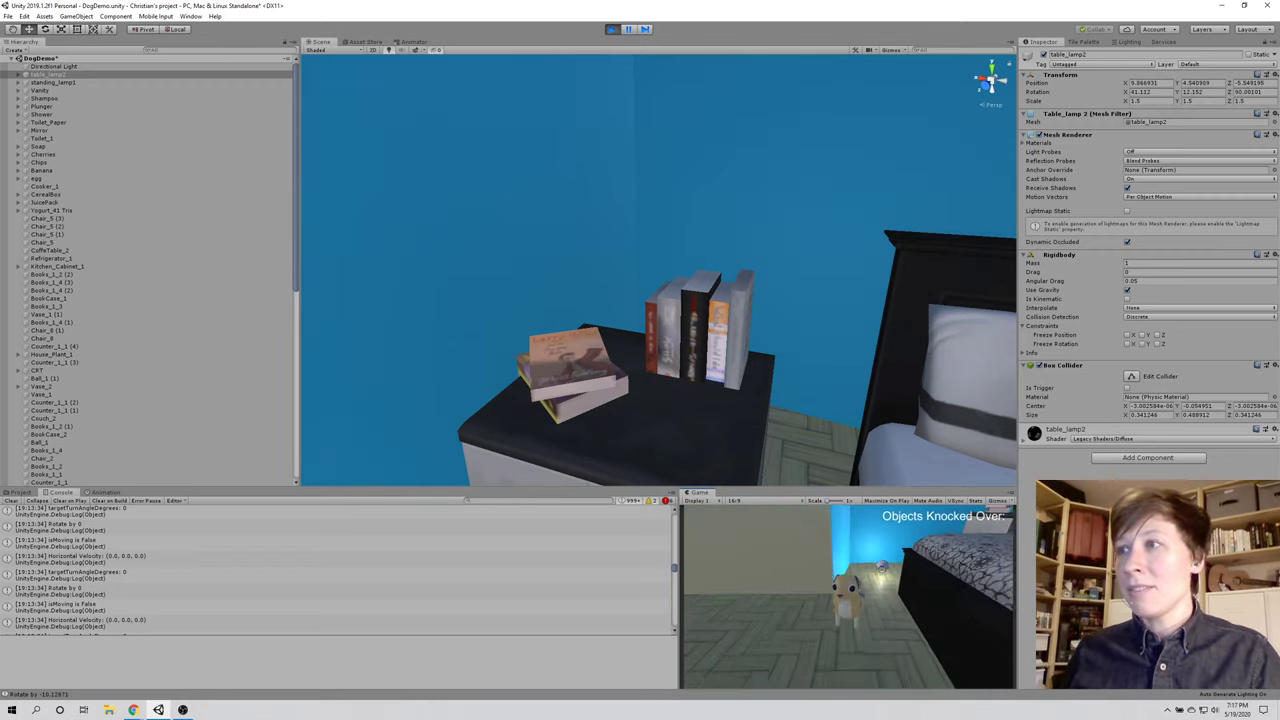
key("Left")
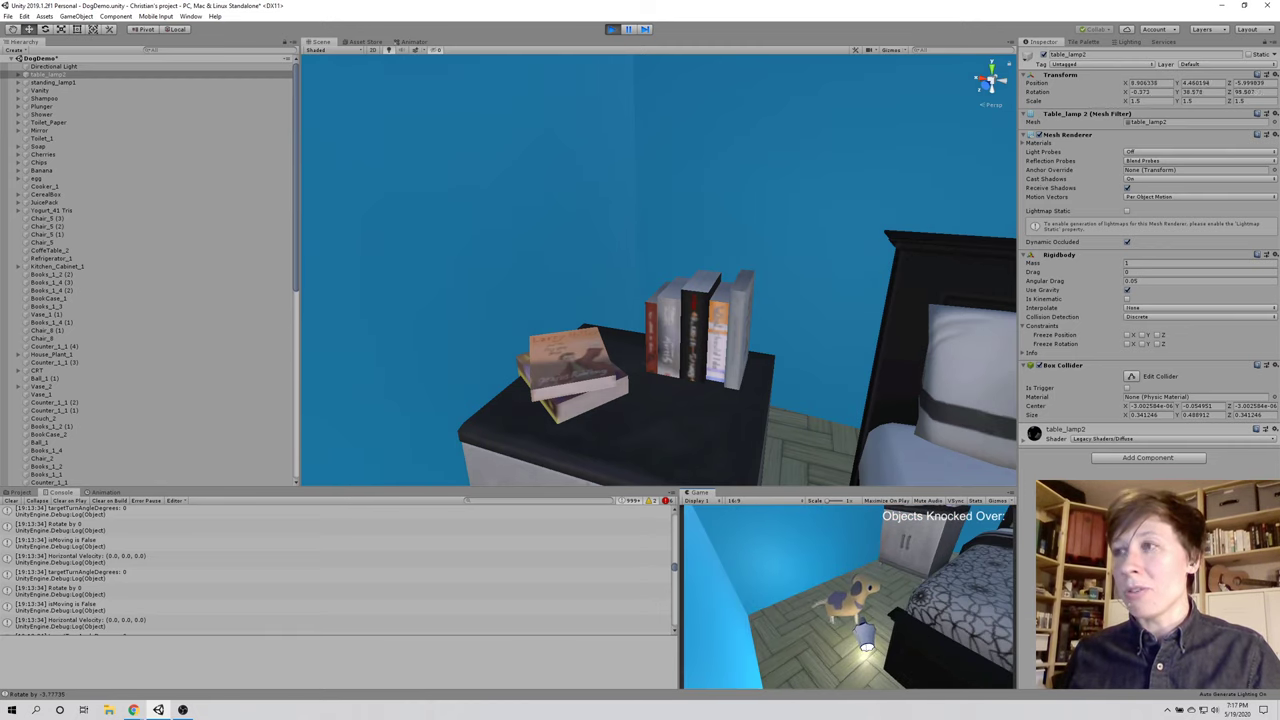
key("Left")
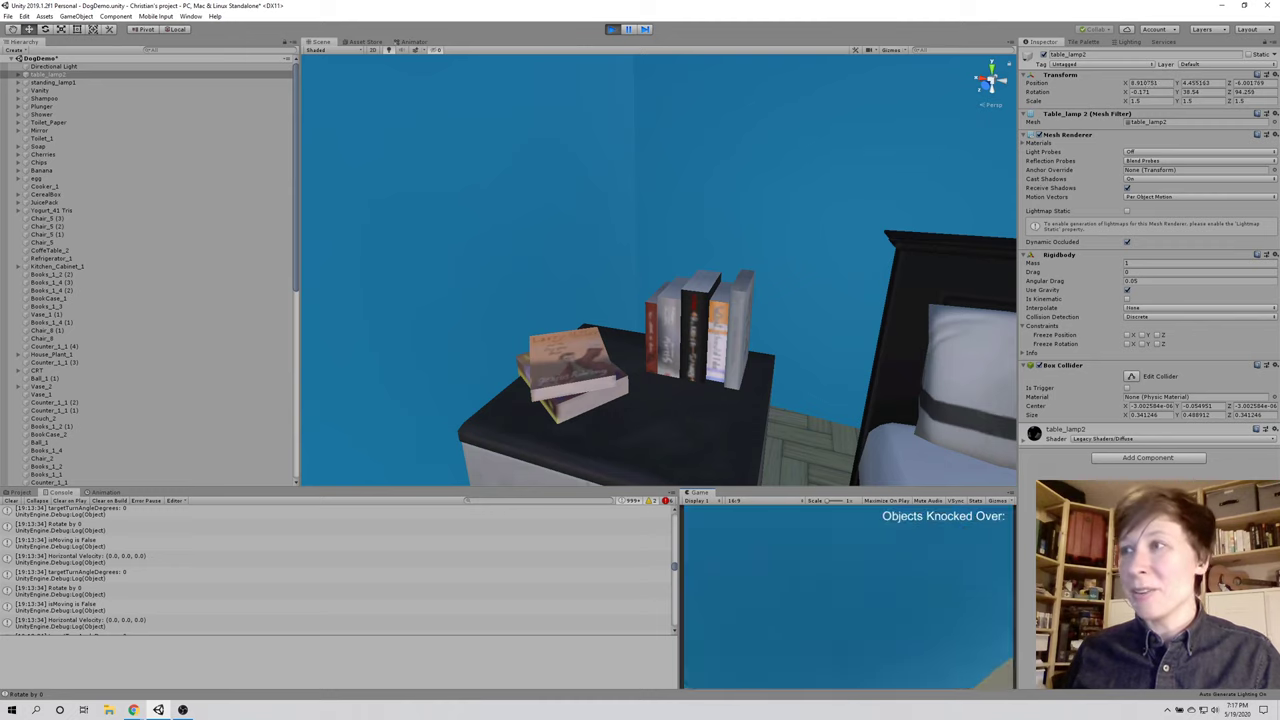
key("Left")
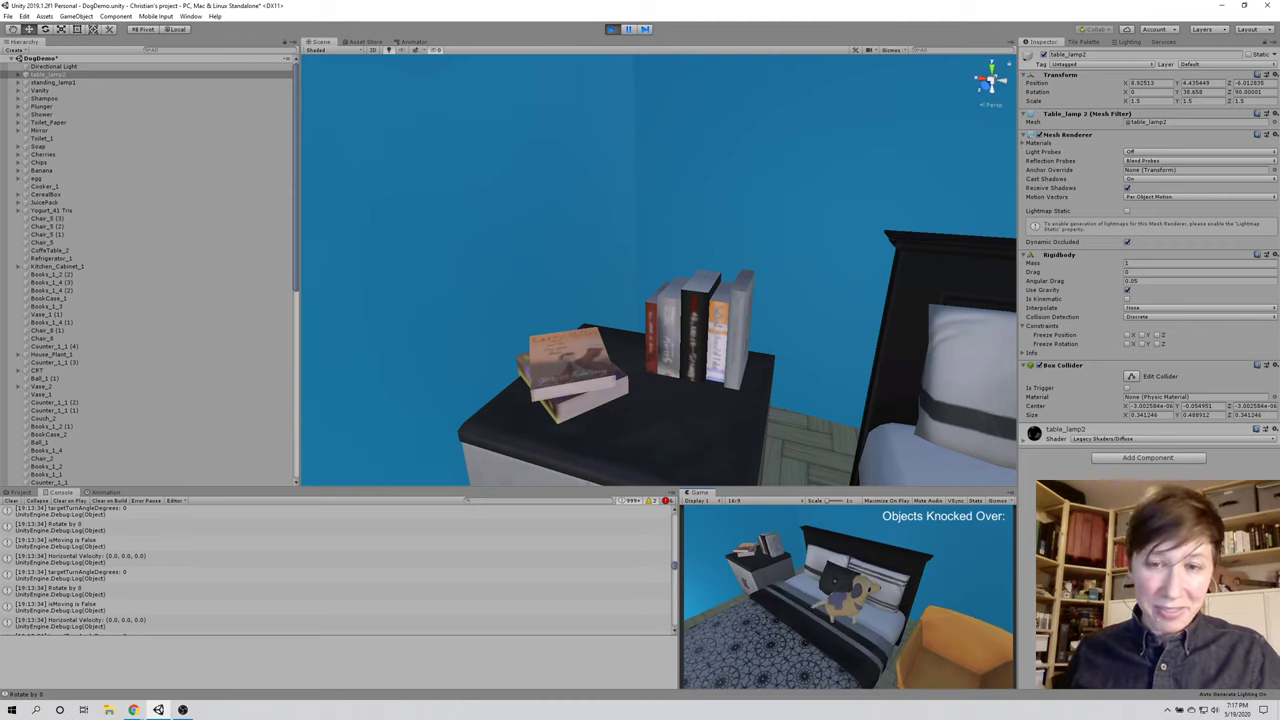
key("Up")
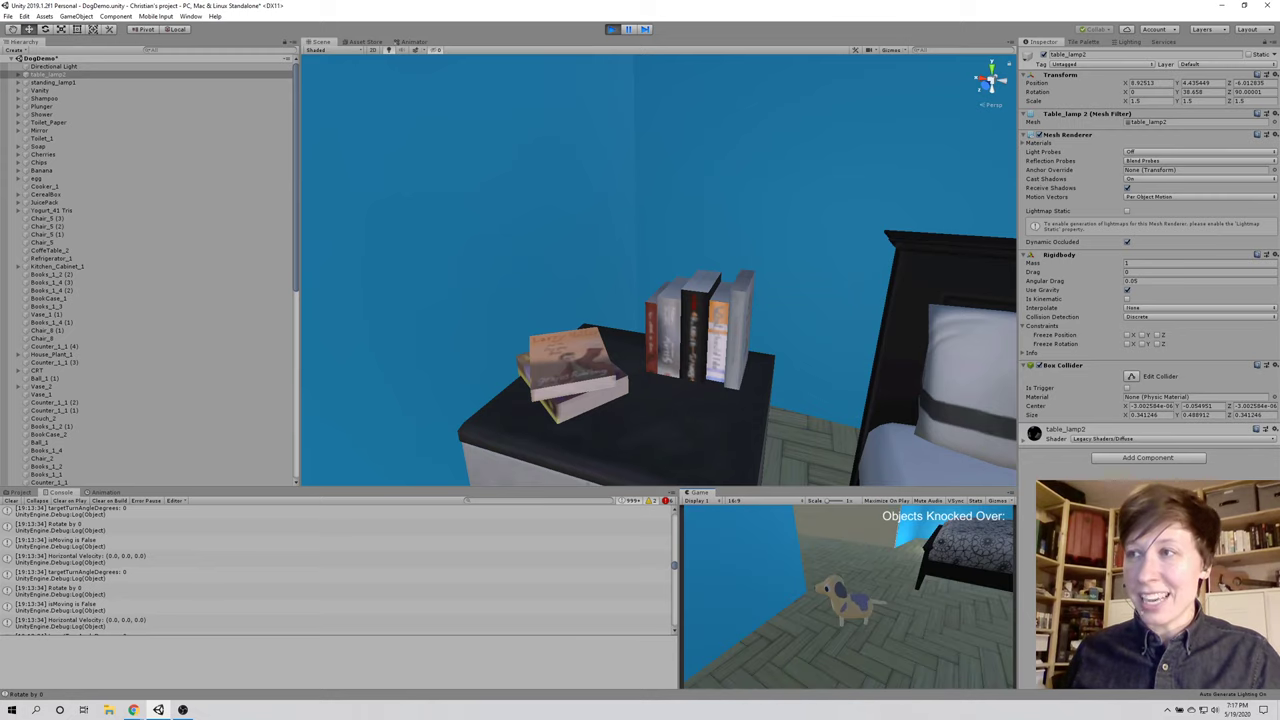
key("Left")
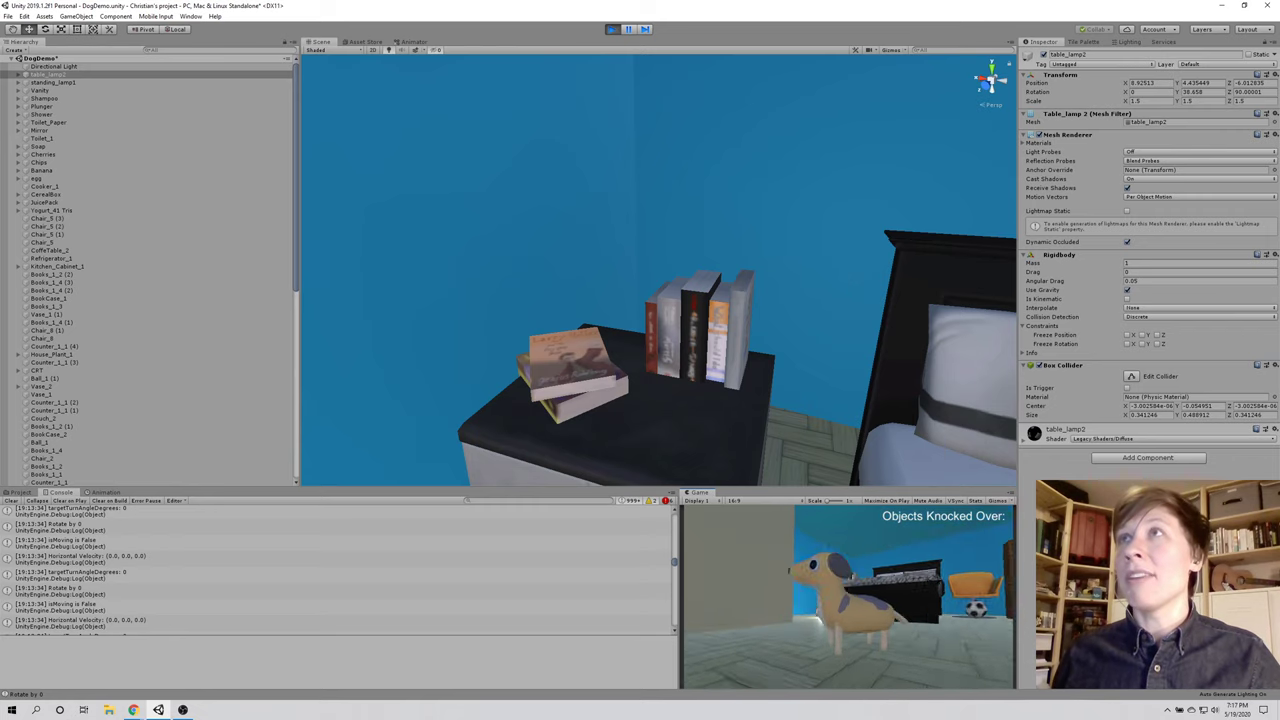
left_click(612, 29)
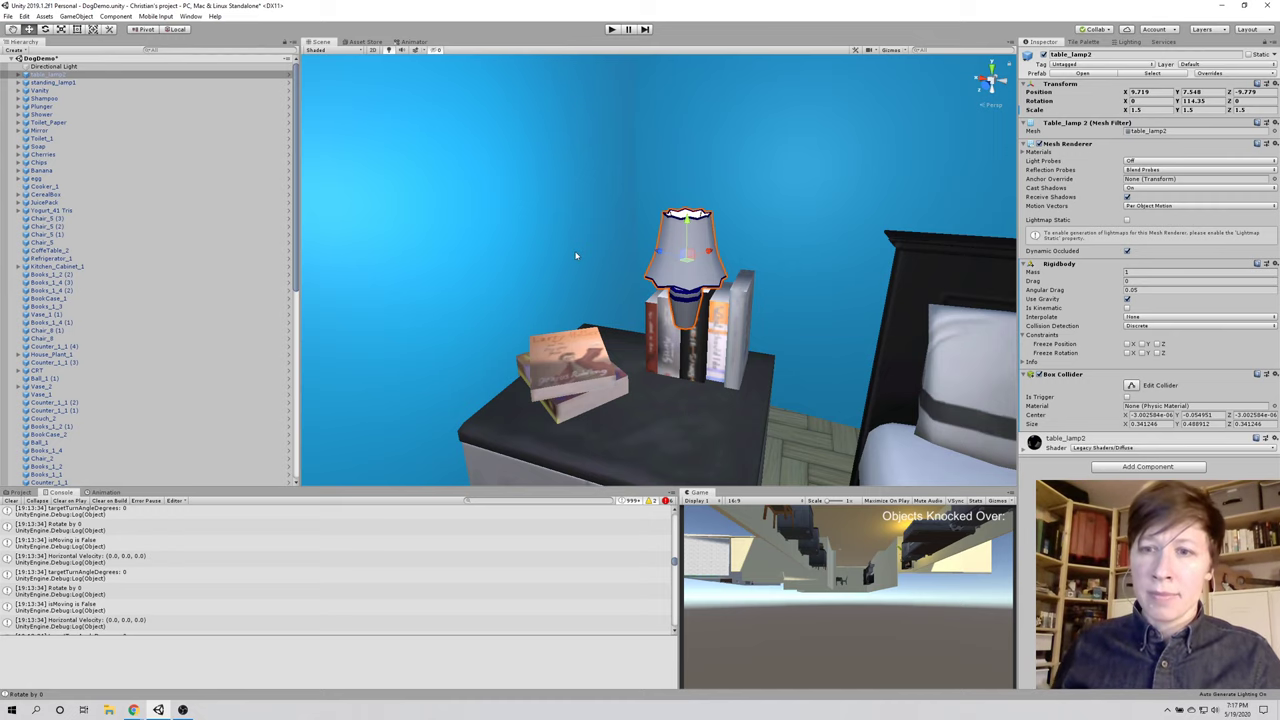
Step: Select the Shower object in the bathroom to view its Mesh Collider, run the scene briefly, and stop
left_click_drag(712, 366, 560, 321)
left_click_drag(605, 412, 725, 432)
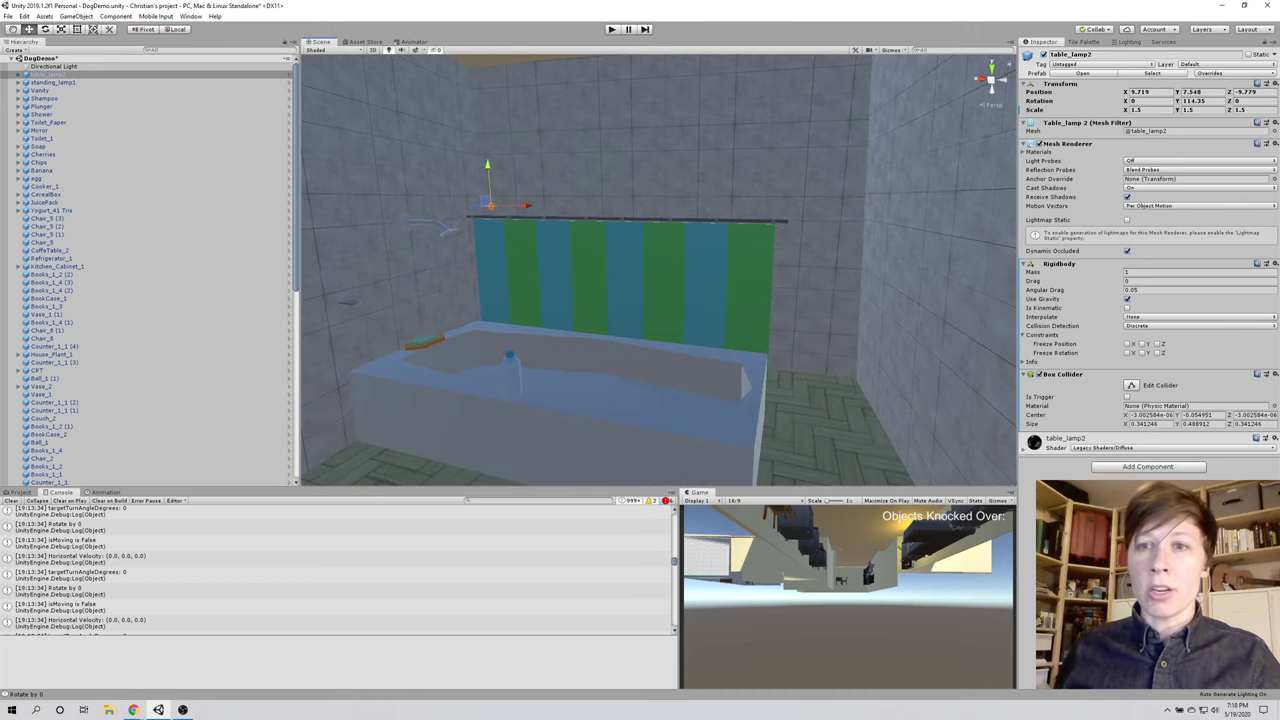
left_click(720, 287)
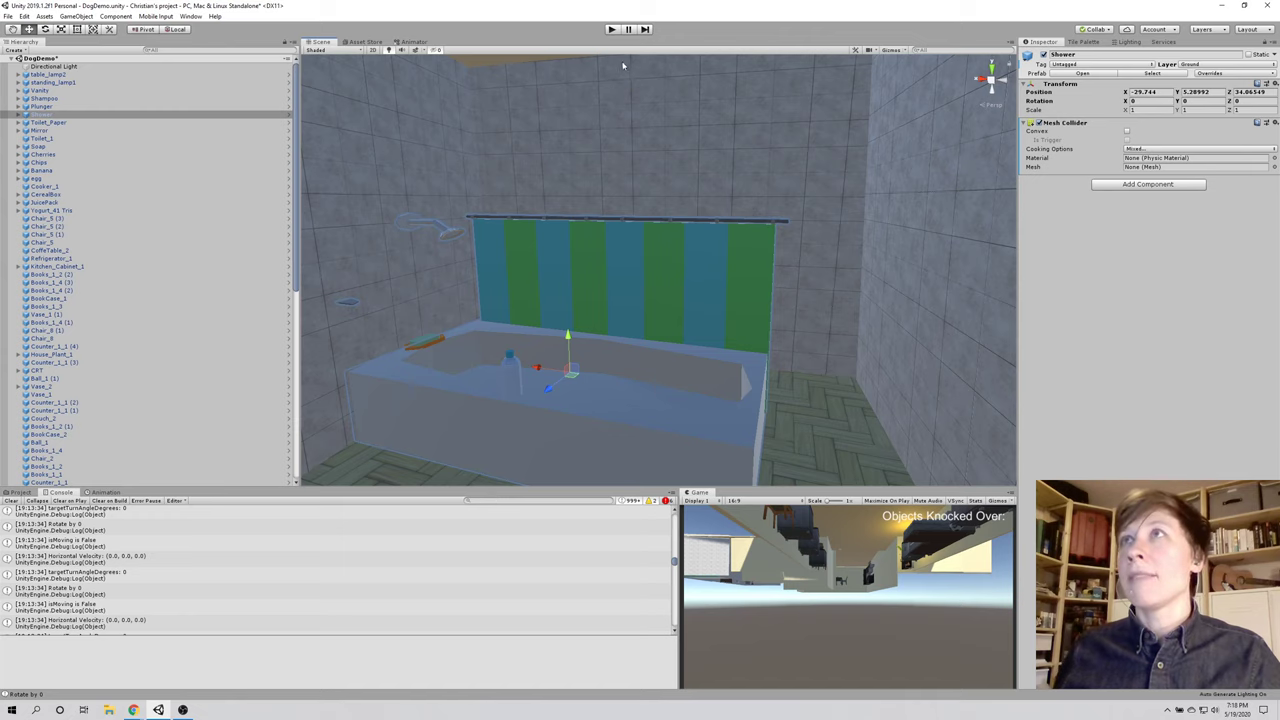
left_click(611, 29)
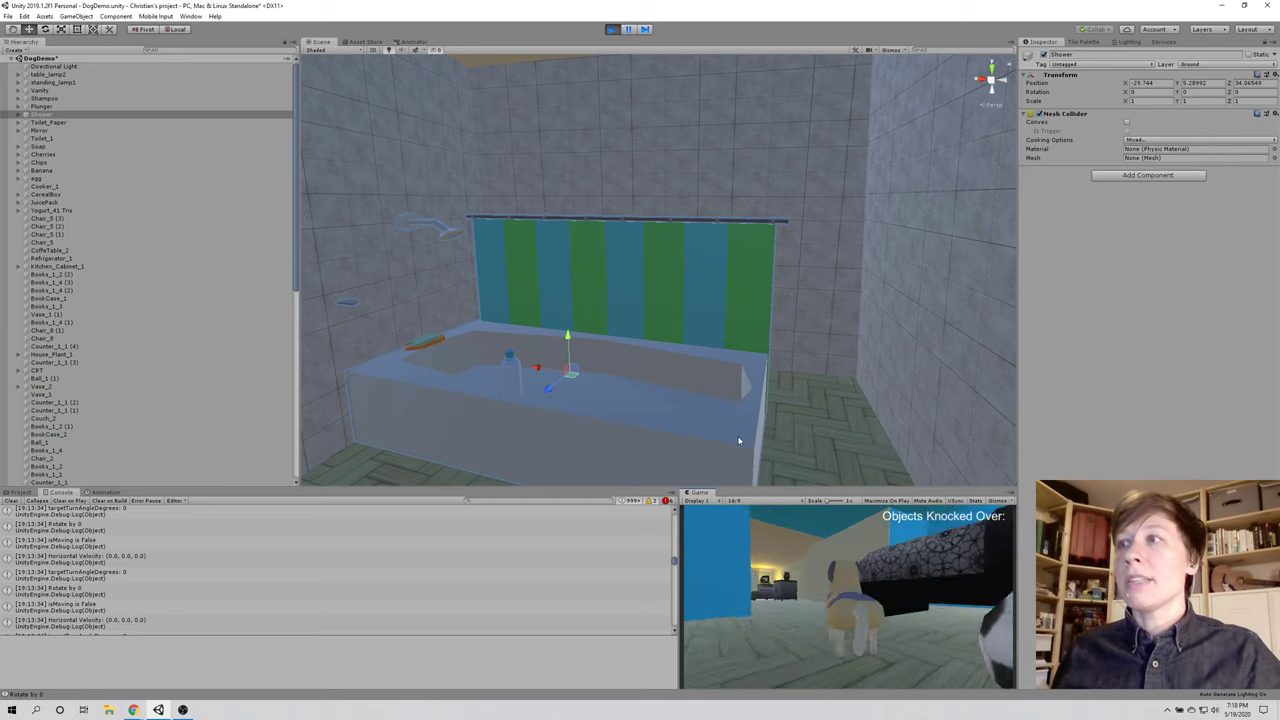
key("ctrl+p")
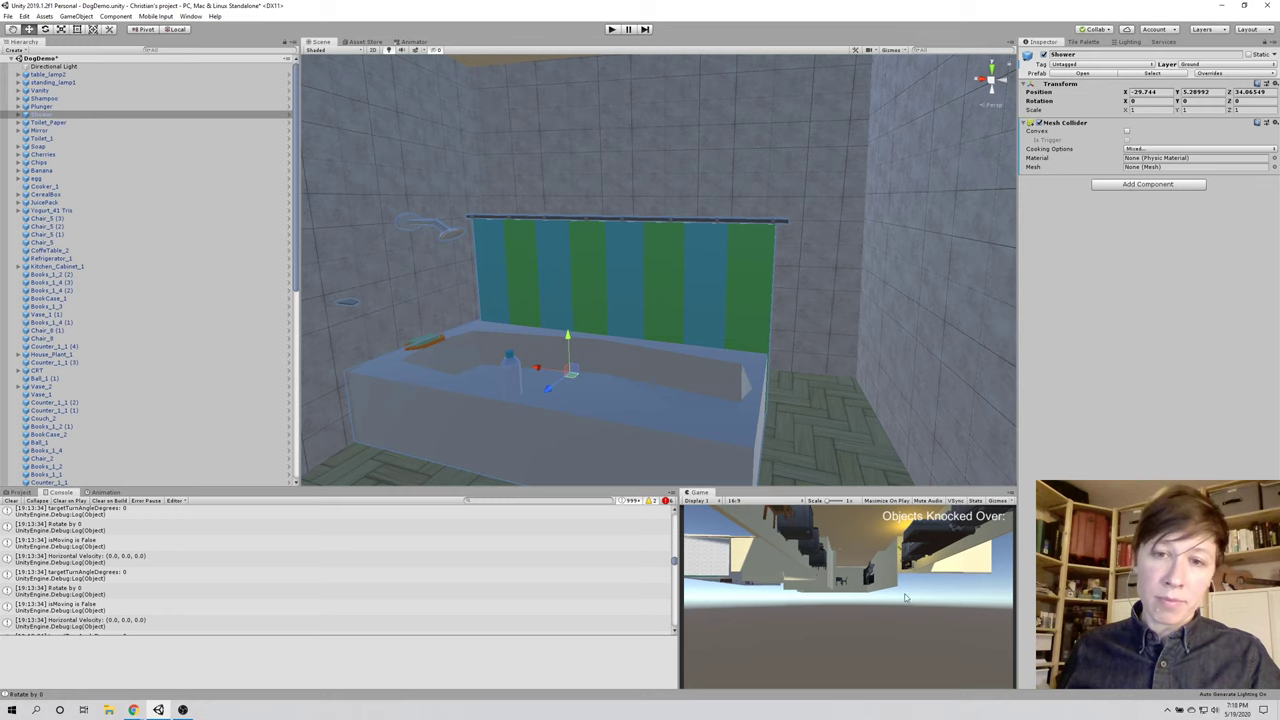
Step: Search the scene objects for "dog", select and frame DogPlayer, and clear the search
scroll(584, 323, "down", 3)
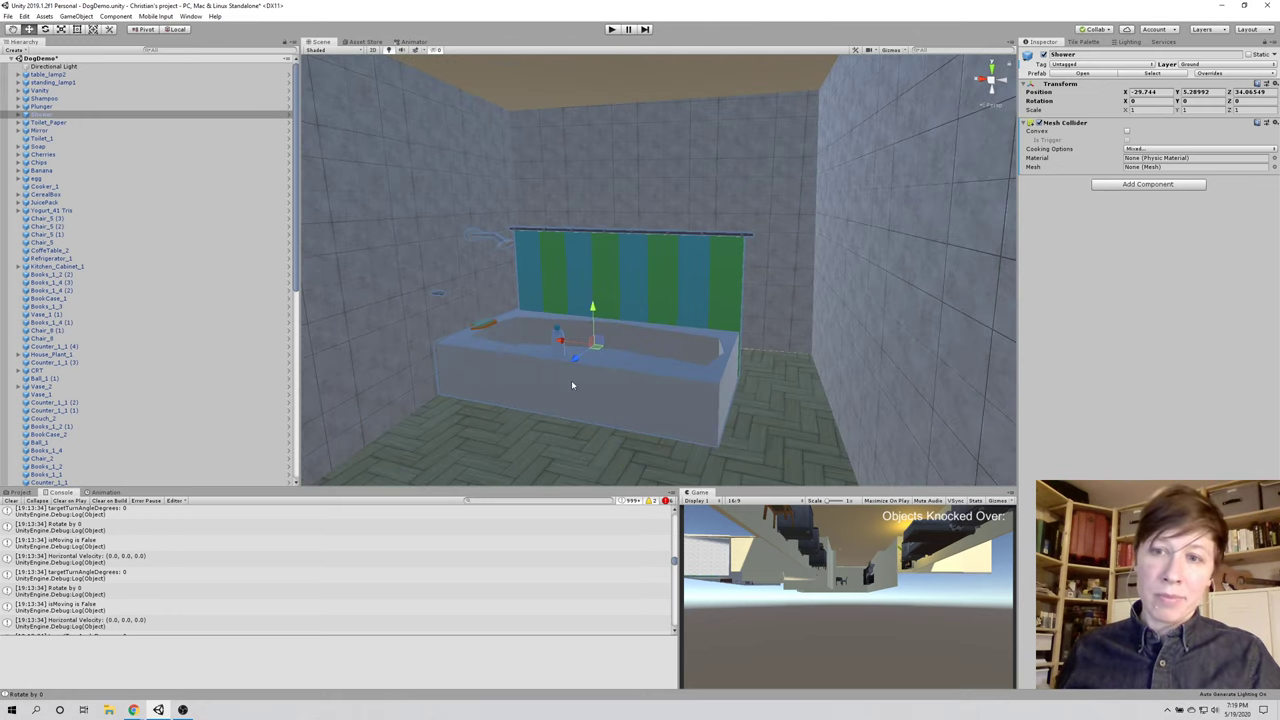
scroll(571, 380, "down", 10)
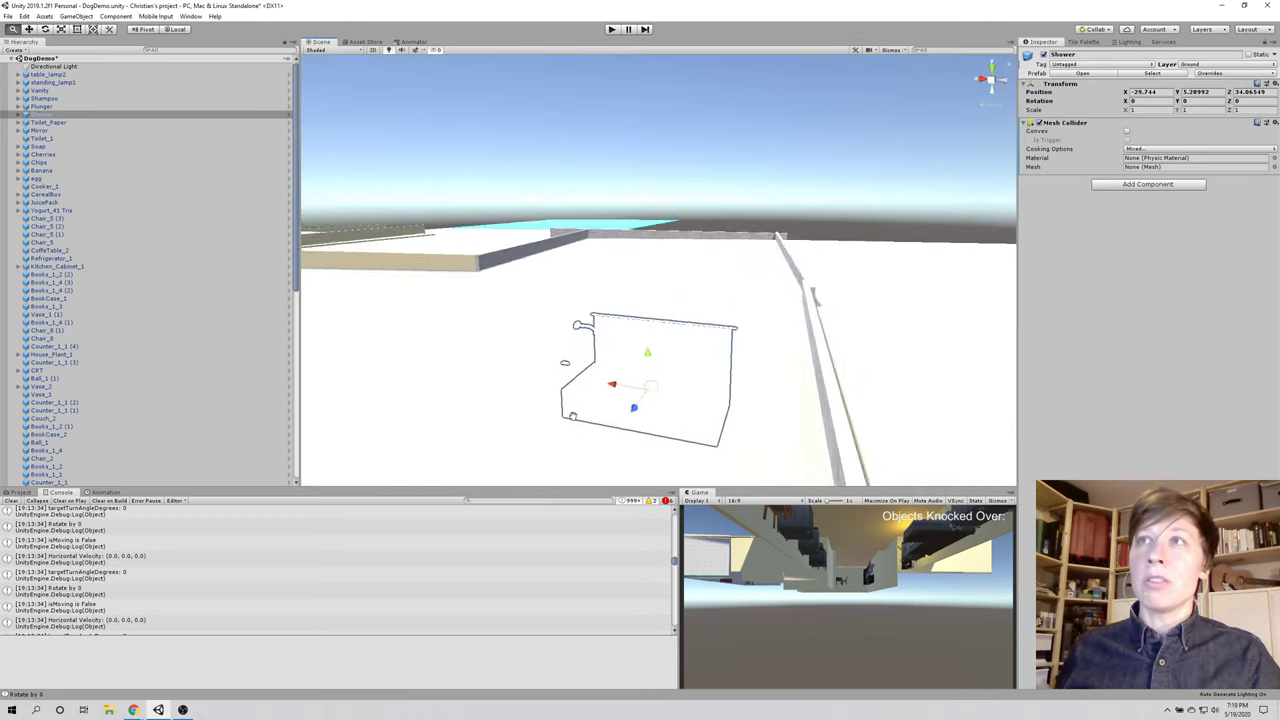
scroll(598, 323, "up", 10)
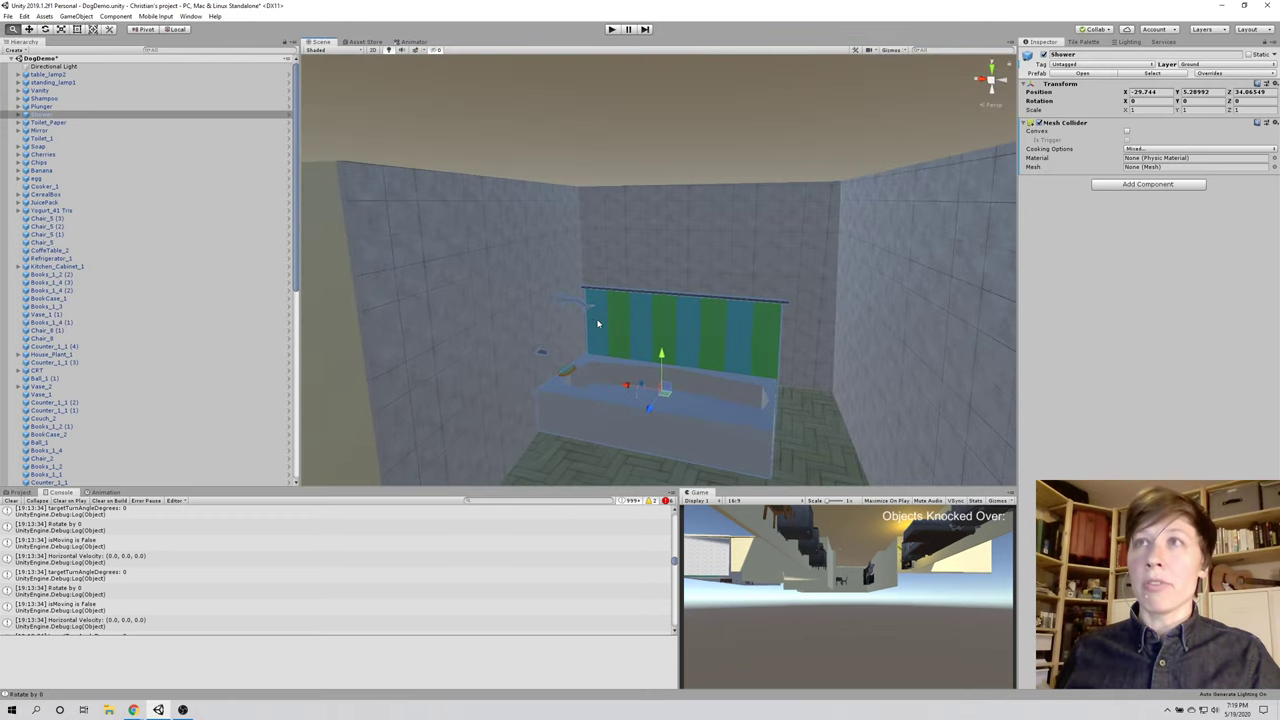
left_click_drag(598, 323, 705, 327)
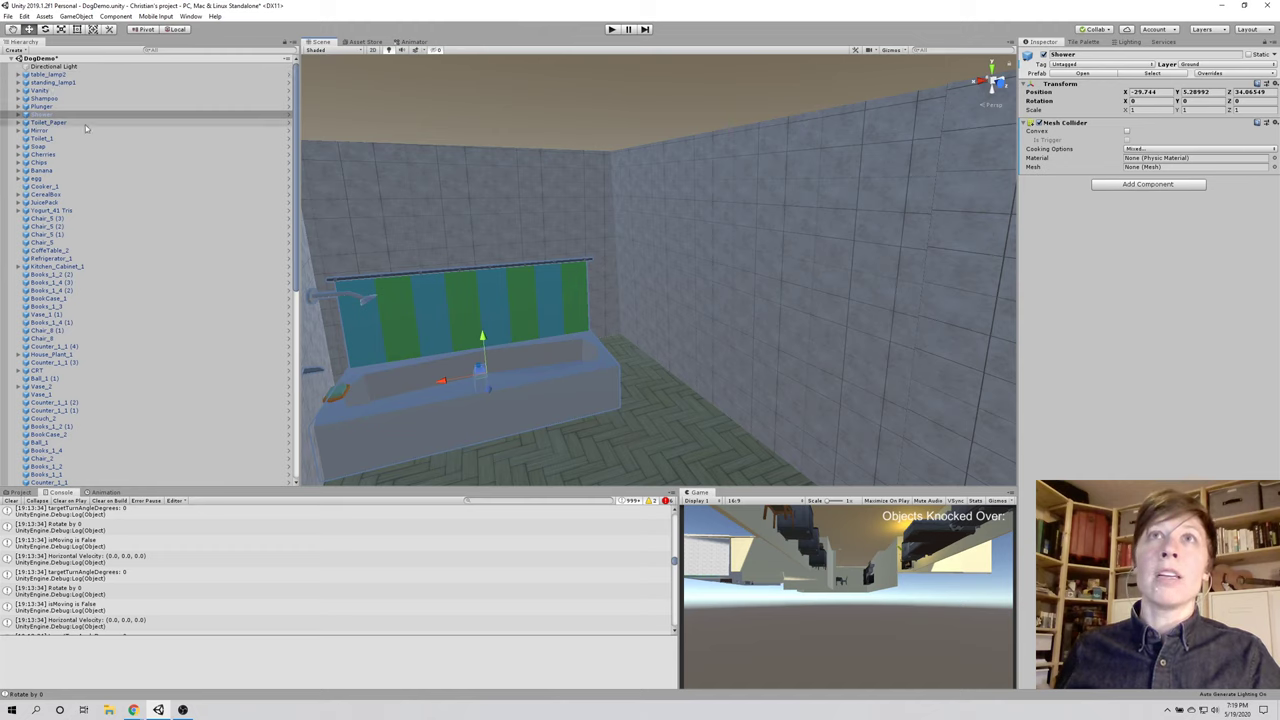
scroll(116, 331, "down", 12)
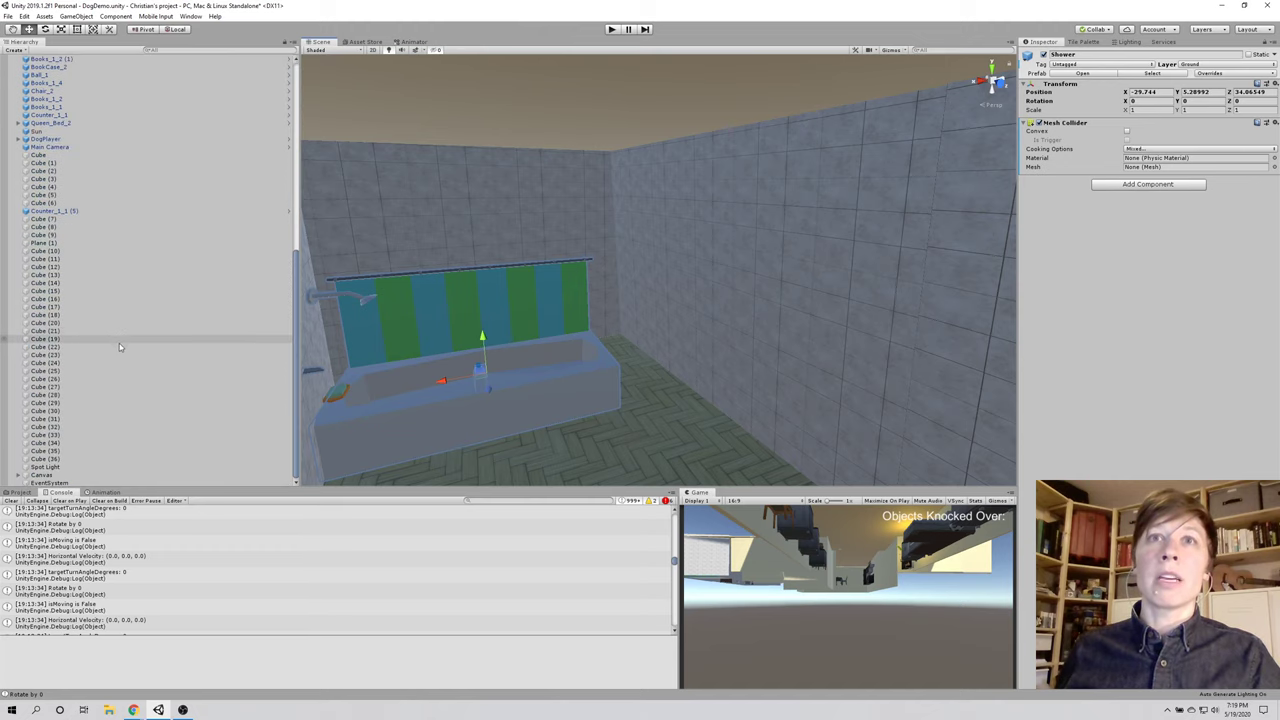
scroll(119, 345, "up", 12)
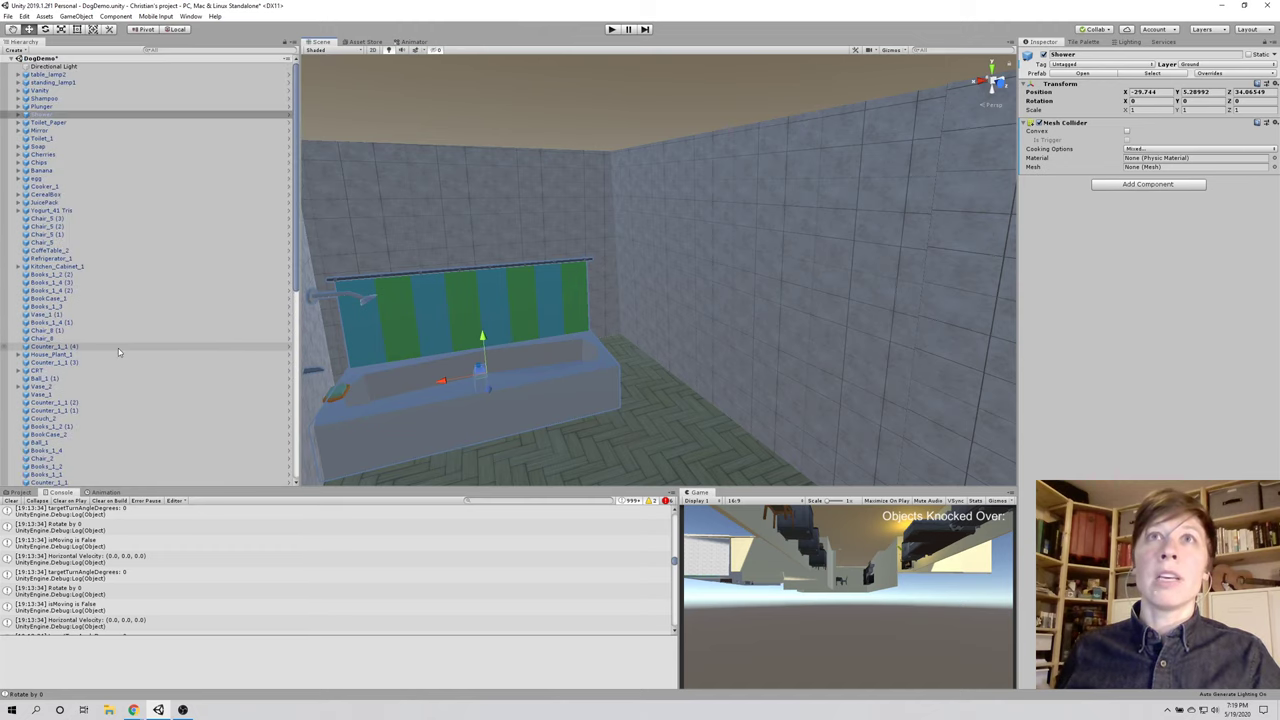
left_click(165, 50)
type("dog")
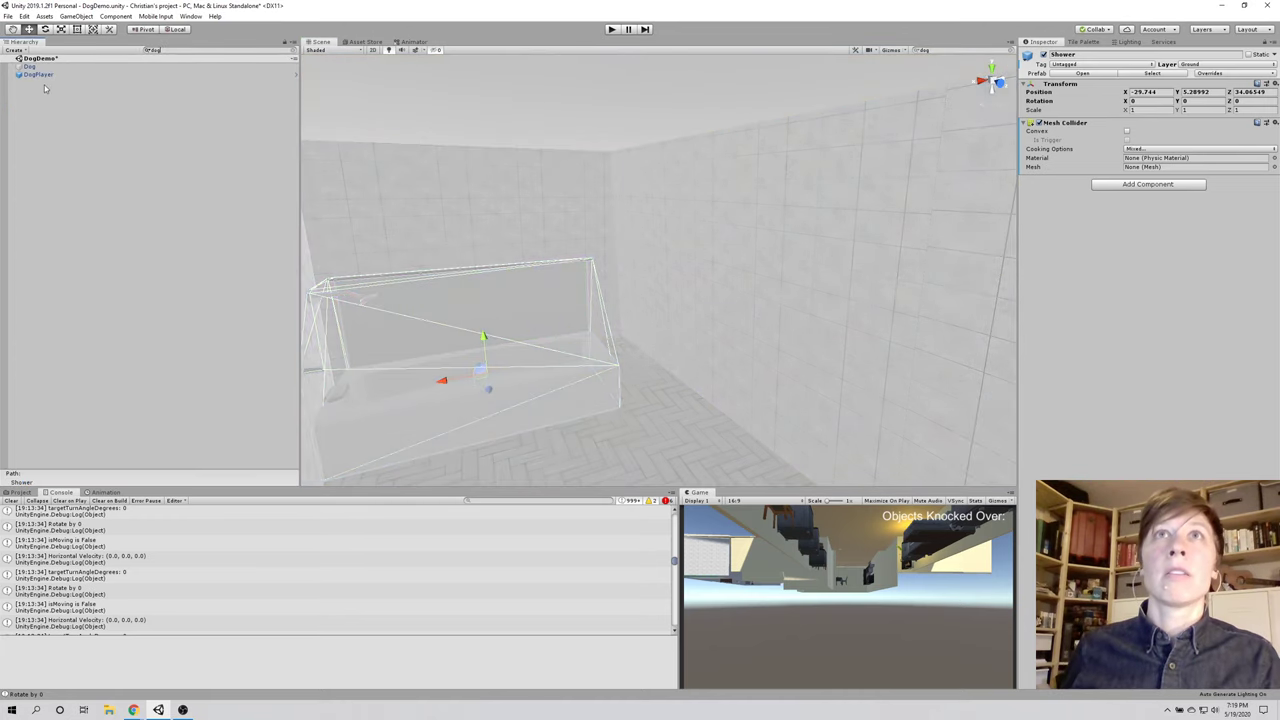
double_click(62, 75)
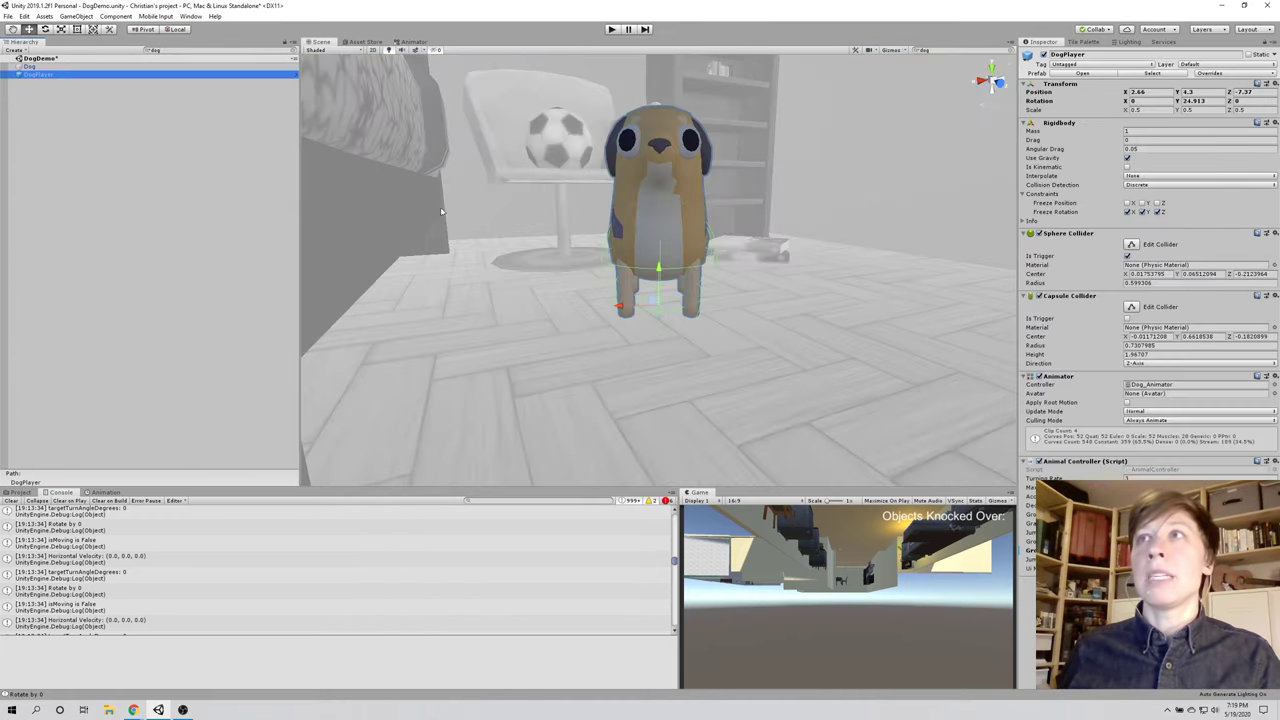
left_click(294, 50)
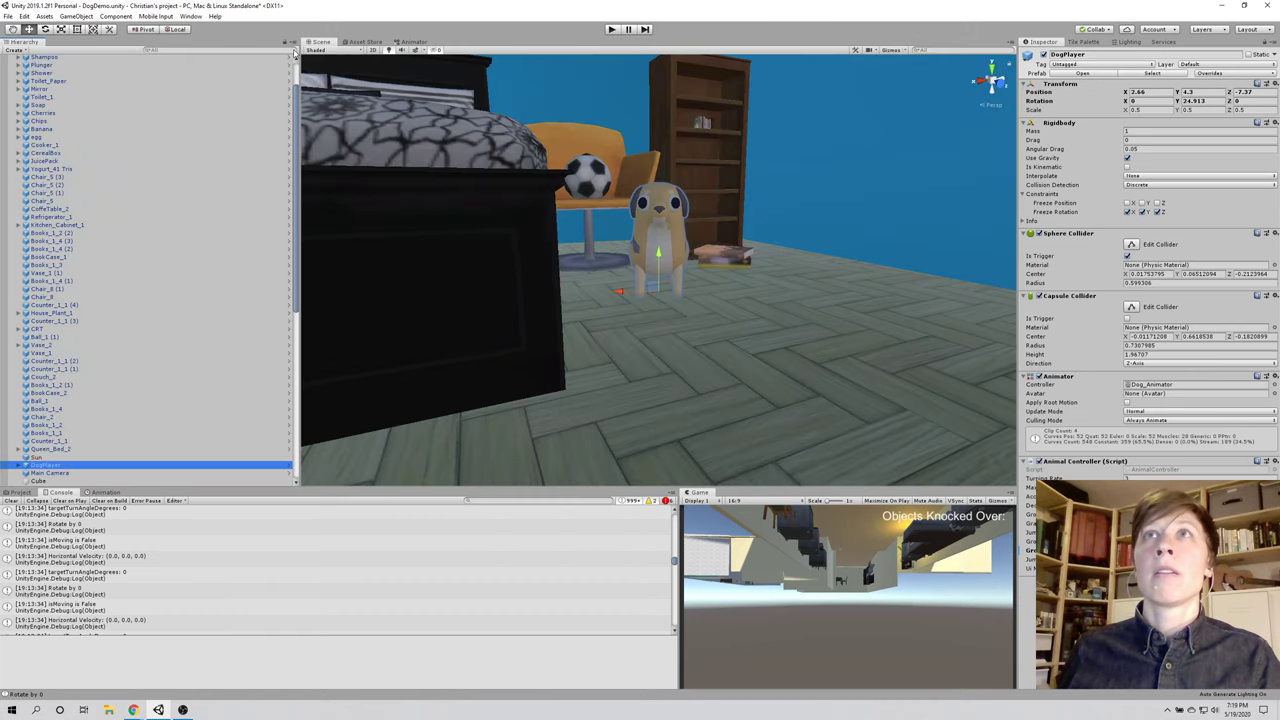
Step: Move DogPlayer out of the bedroom and along the floor through the living room
scroll(709, 257, "down", 10)
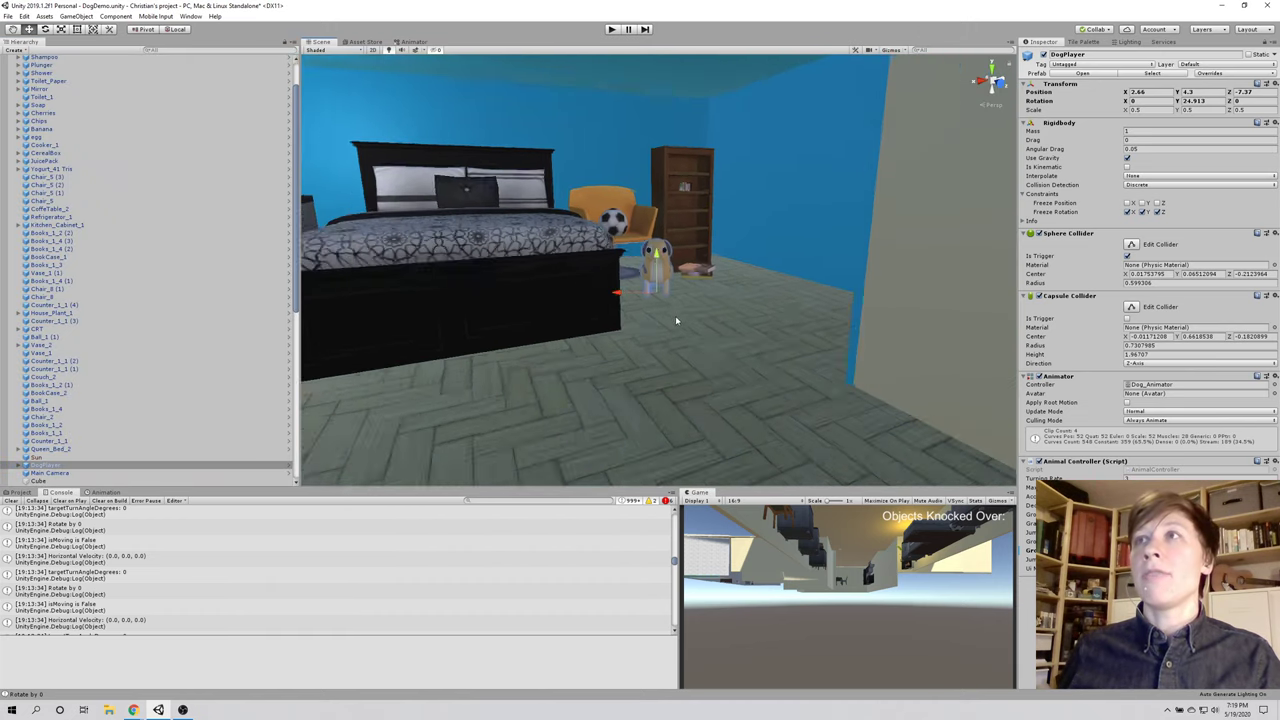
left_click_drag(655, 286, 690, 376)
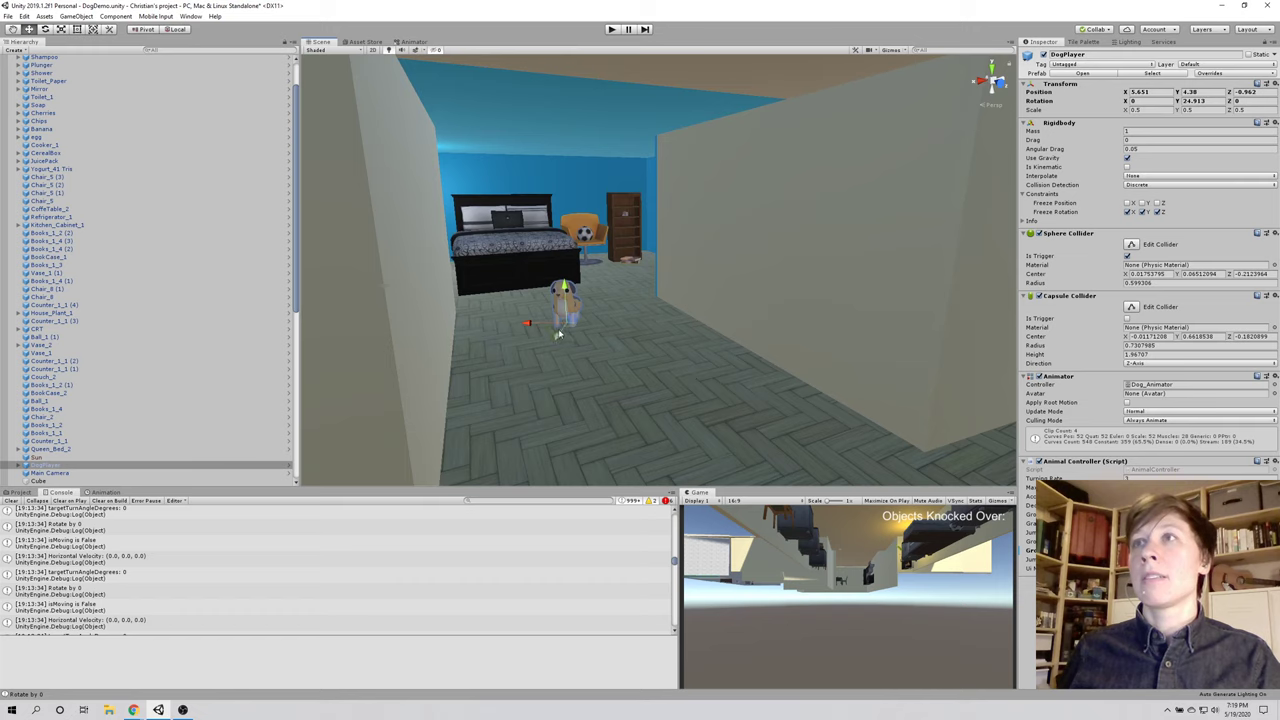
left_click_drag(558, 335, 517, 344)
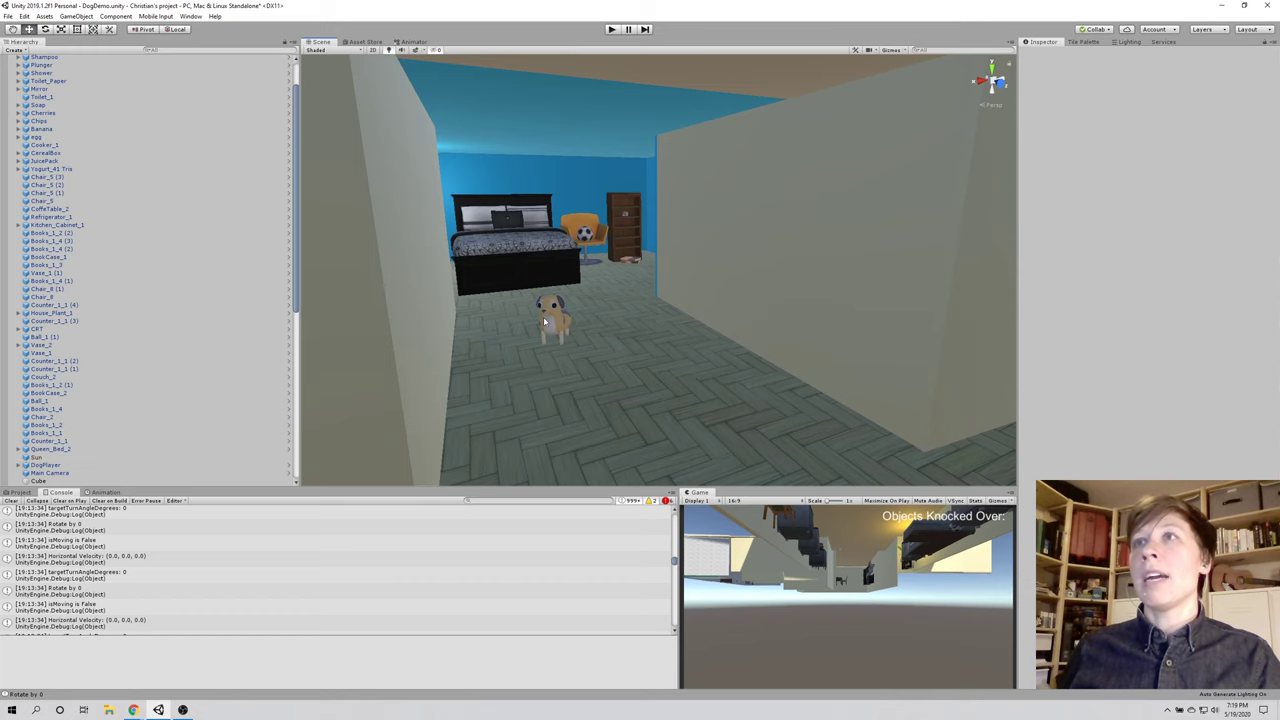
left_click_drag(522, 343, 619, 374)
scroll(614, 371, "down", 3)
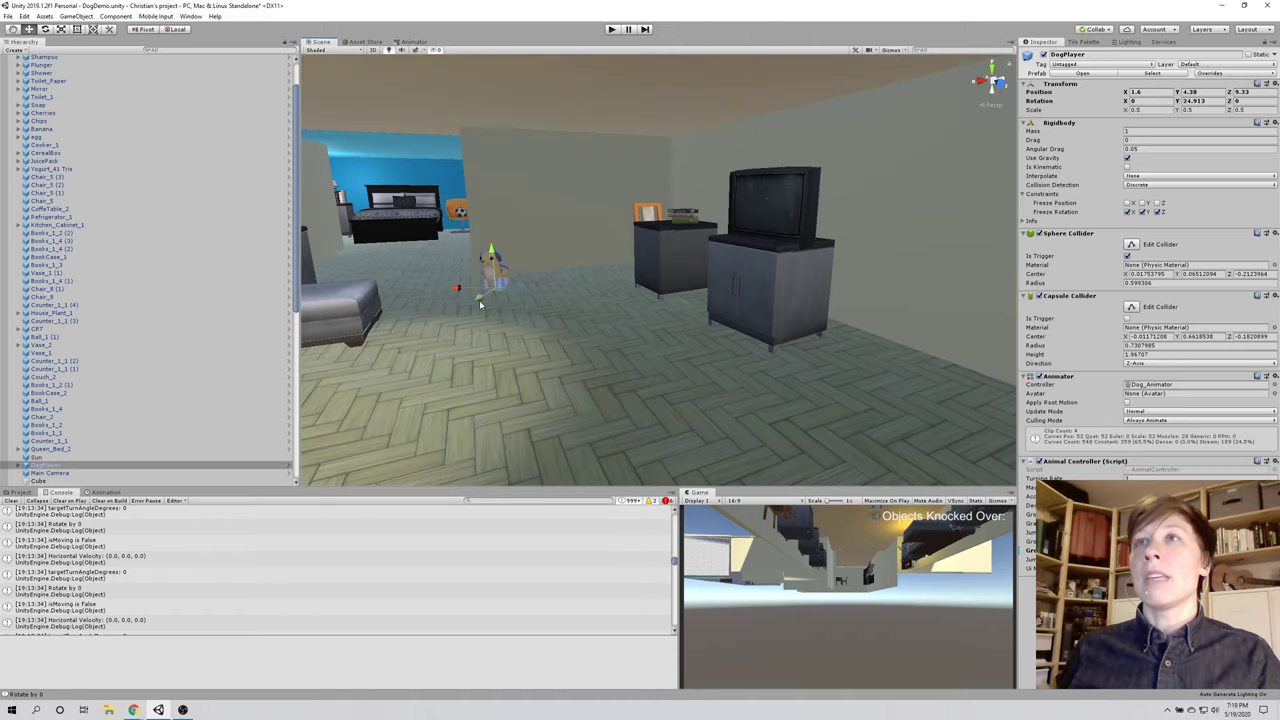
left_click_drag(475, 300, 727, 373)
scroll(837, 400, "down", 2)
scroll(723, 366, "up", 5)
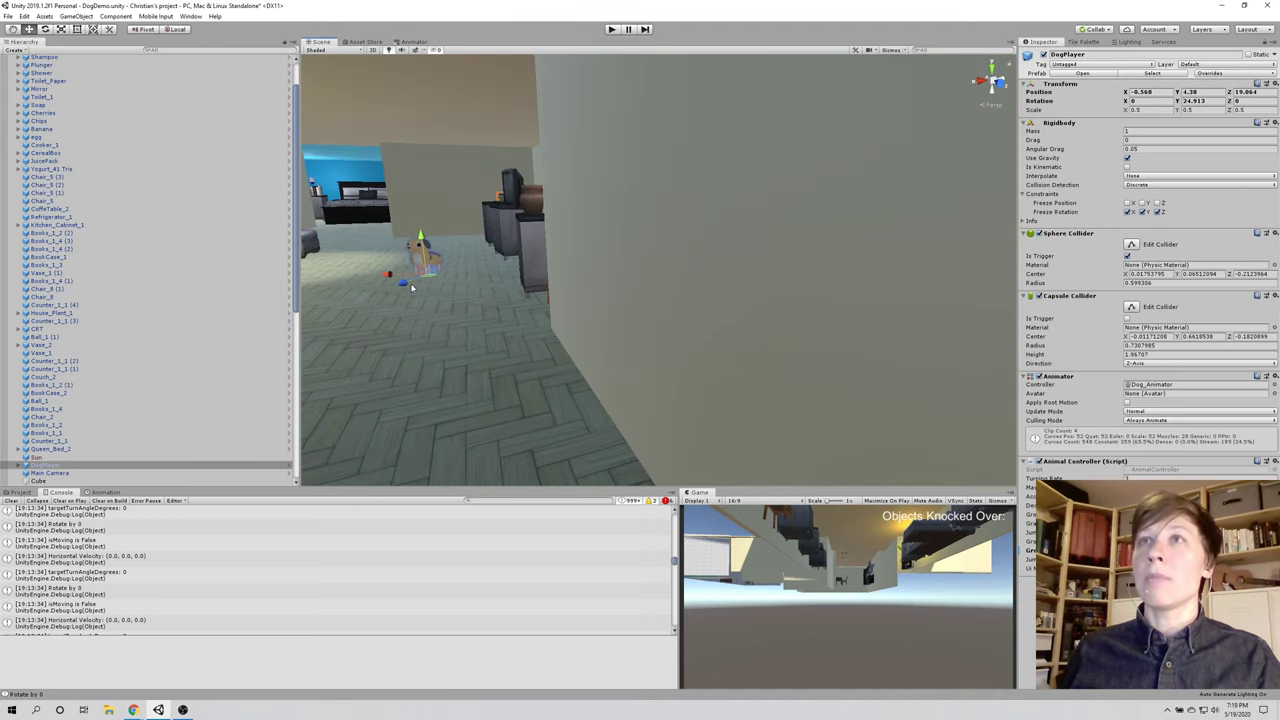
Step: Move DogPlayer past the living room walls toward the bathroom entrance, reselecting and framing it on the way
left_click_drag(414, 281, 768, 371)
key("f")
left_click_drag(698, 352, 593, 421)
left_click(564, 465)
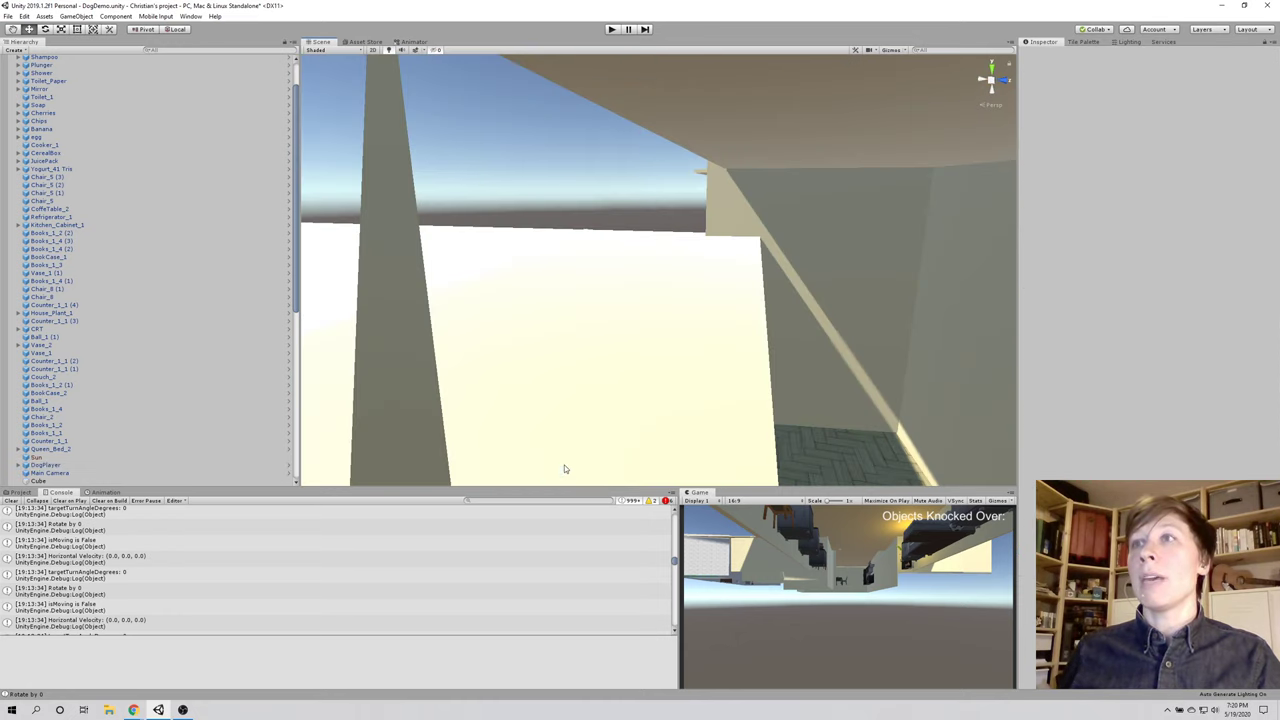
left_click(133, 466)
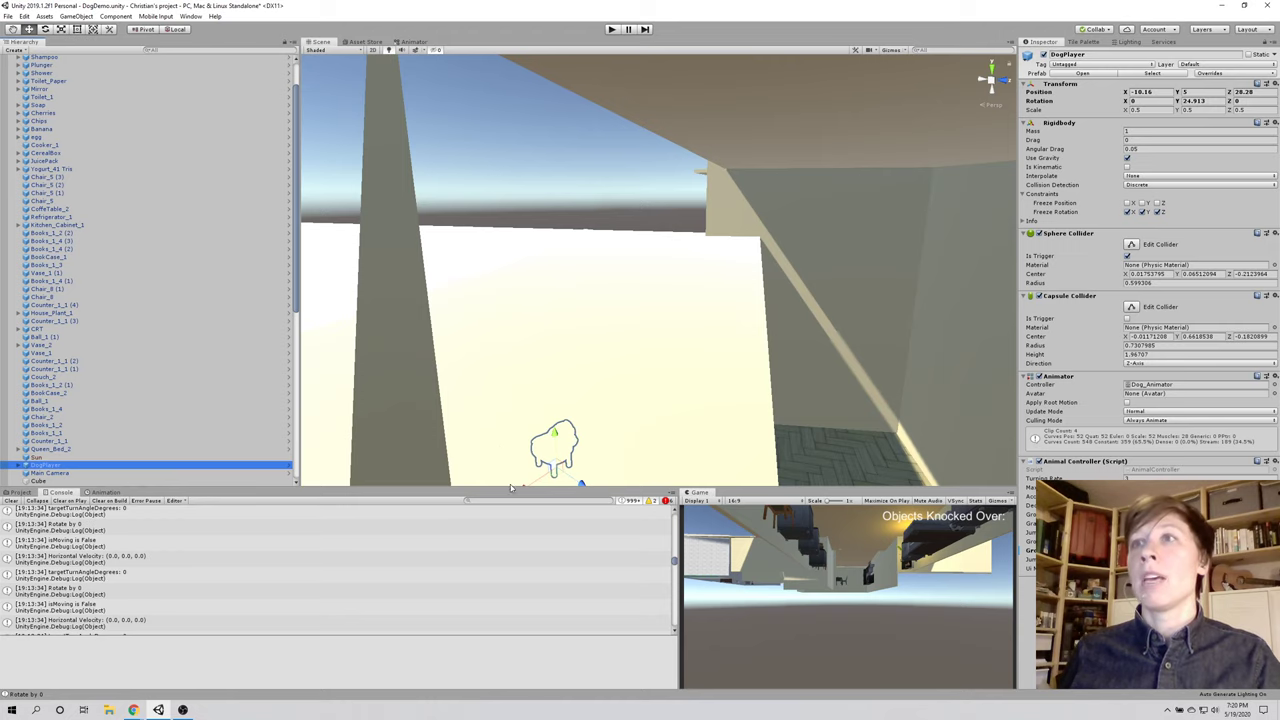
left_click_drag(553, 447, 737, 334)
key("f")
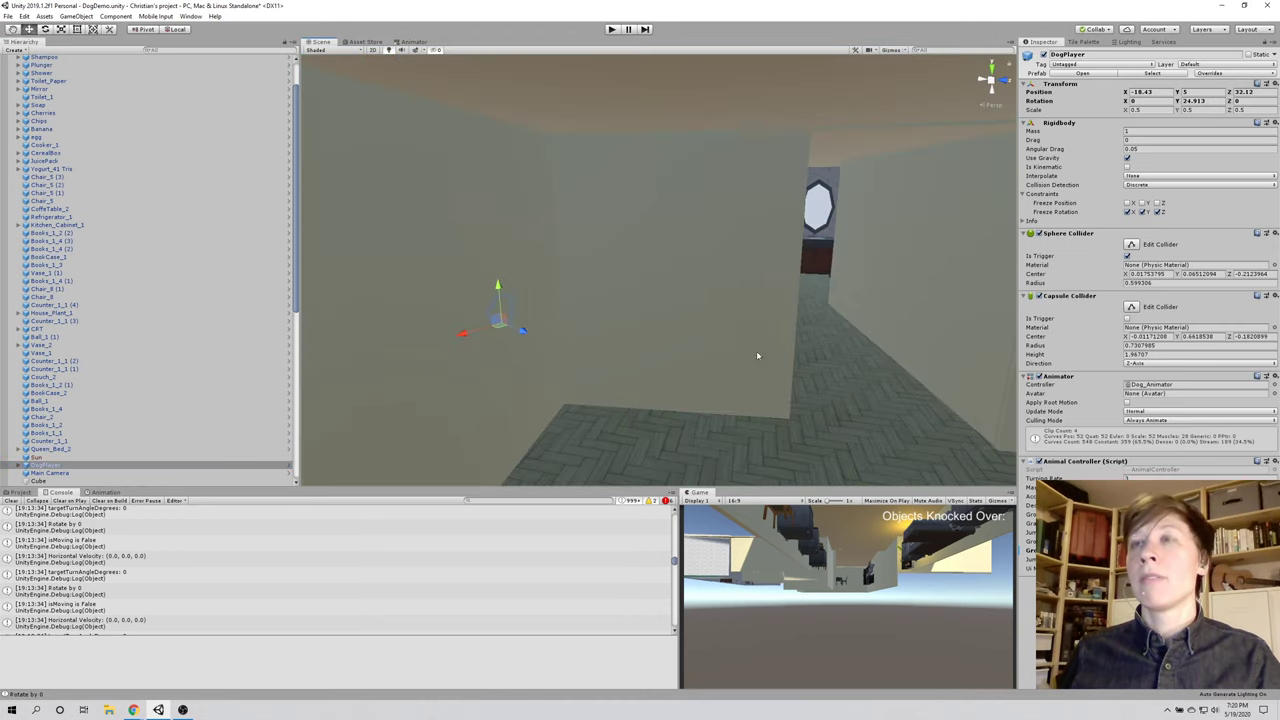
Step: Position DogPlayer on the bathroom floor beside the tub, at about X -30.82, Y 5, Z 39.348
left_click_drag(674, 365, 614, 340)
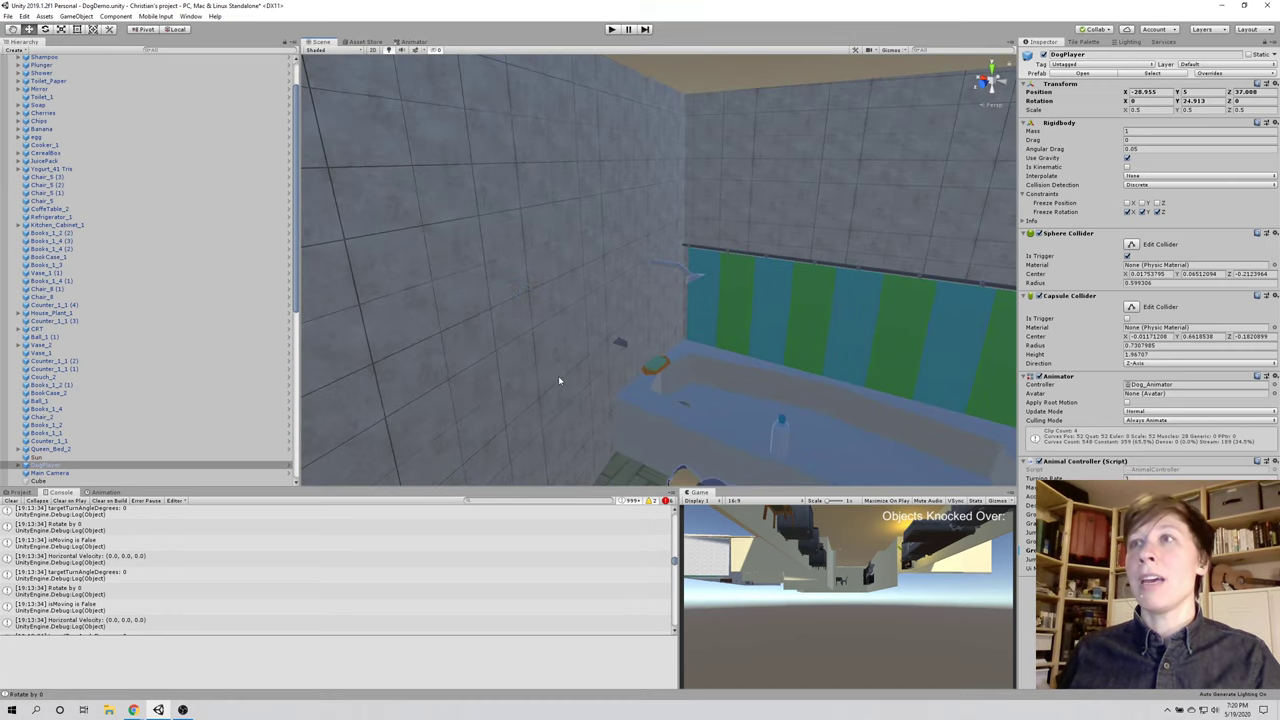
key("f")
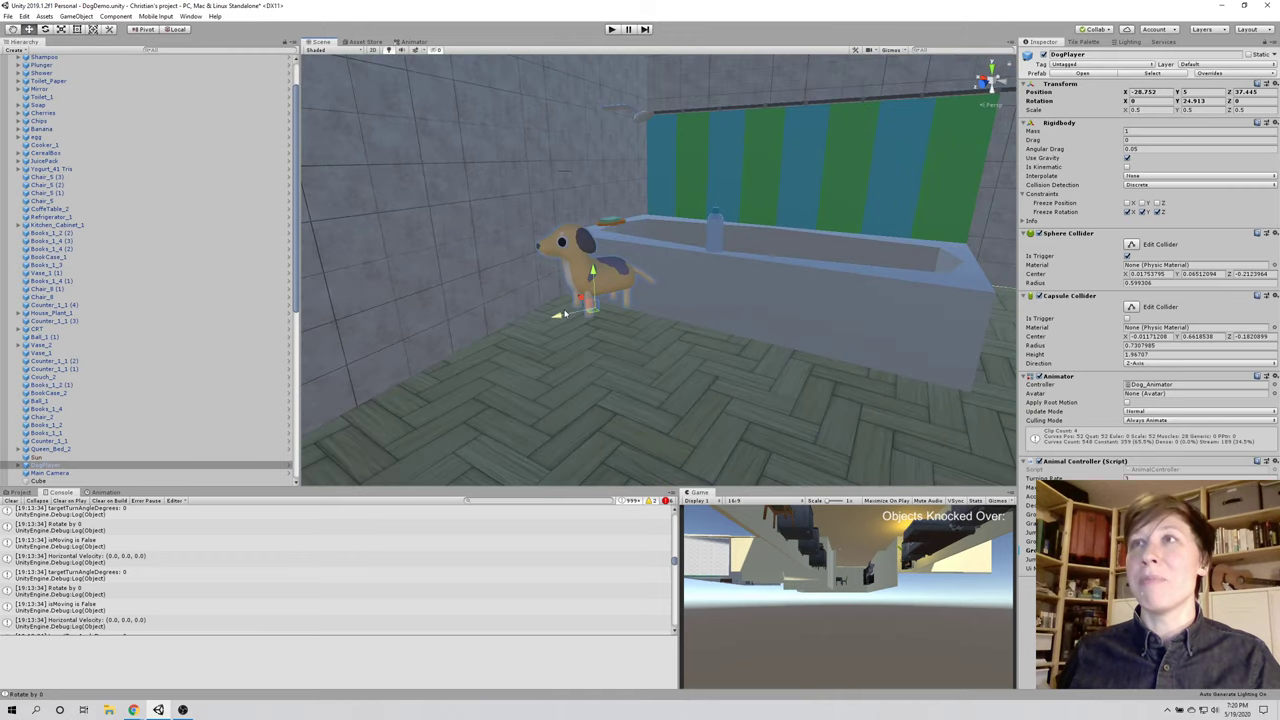
left_click_drag(705, 375, 491, 373)
key("f")
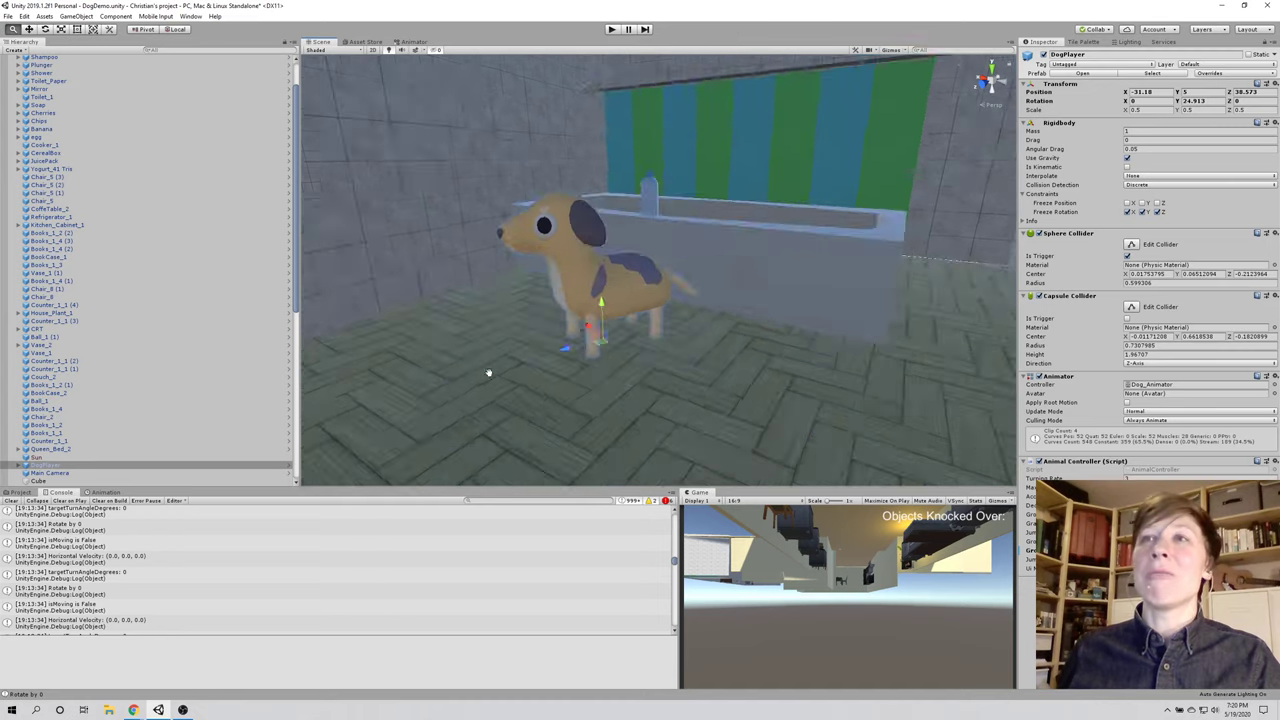
left_click_drag(630, 297, 566, 313)
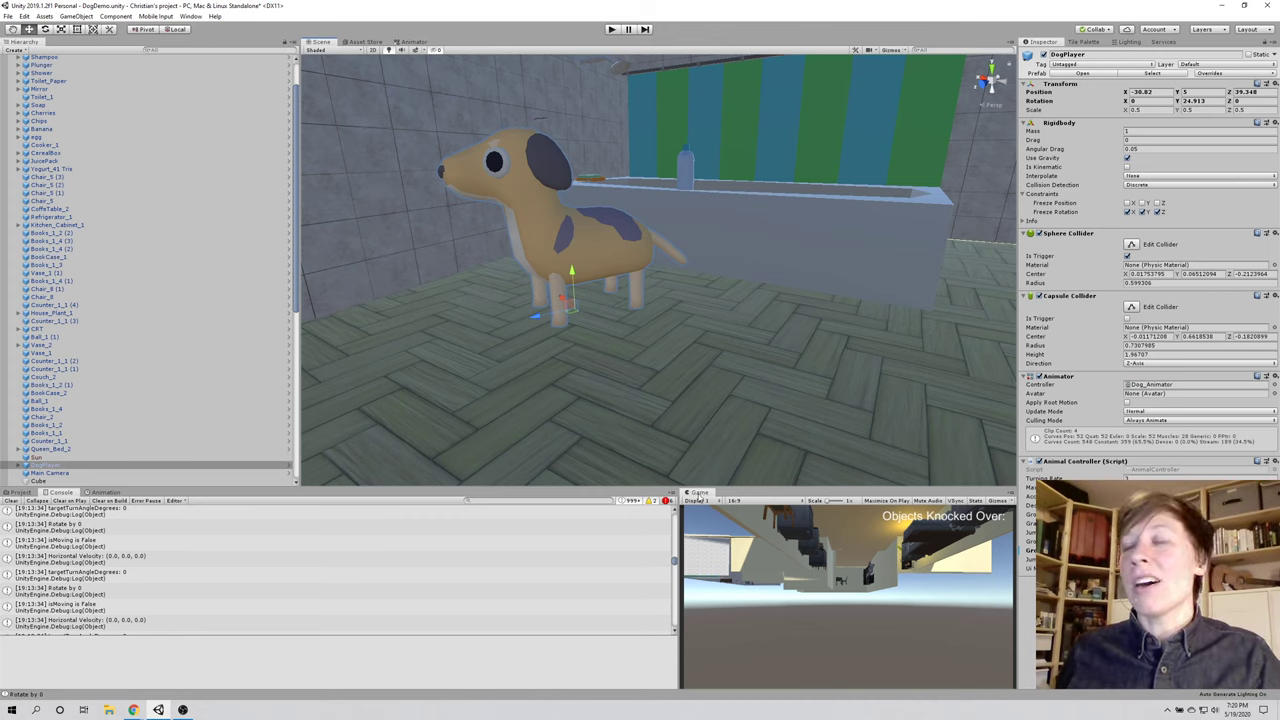
Step: Play the scene and steer the dog around the bathroom floor in front of the tub
left_click(612, 29)
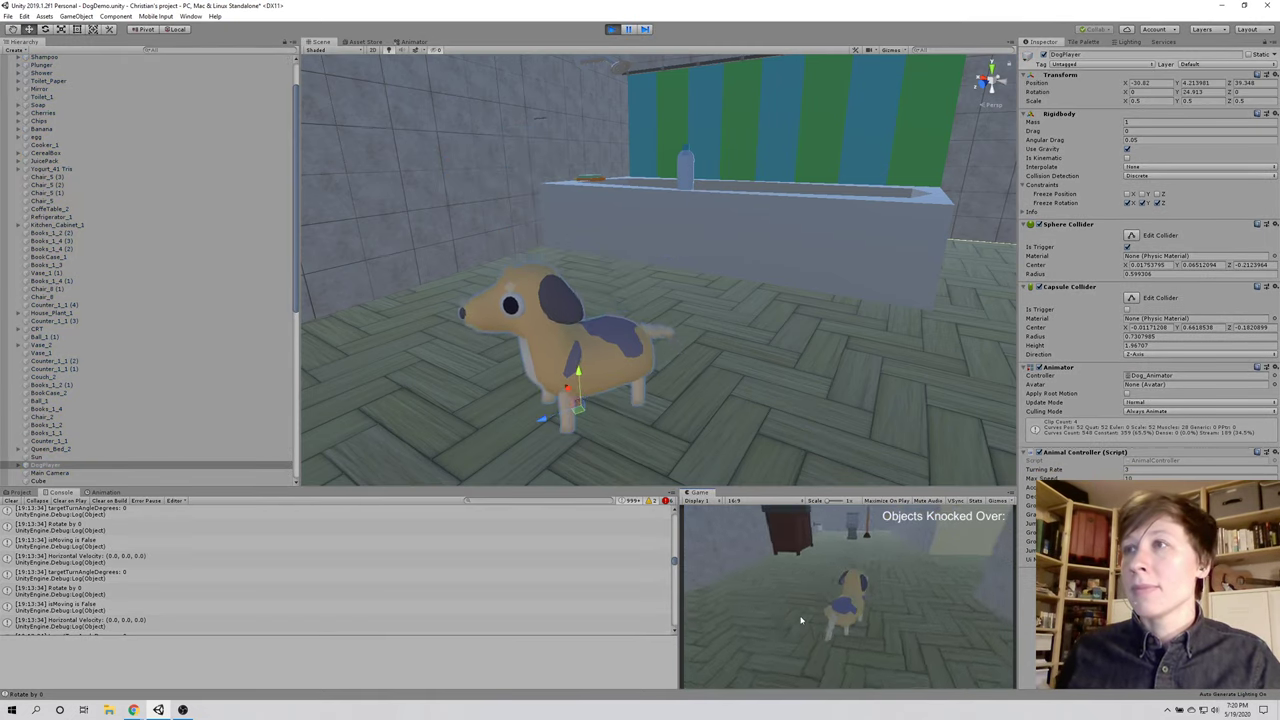
key("a")
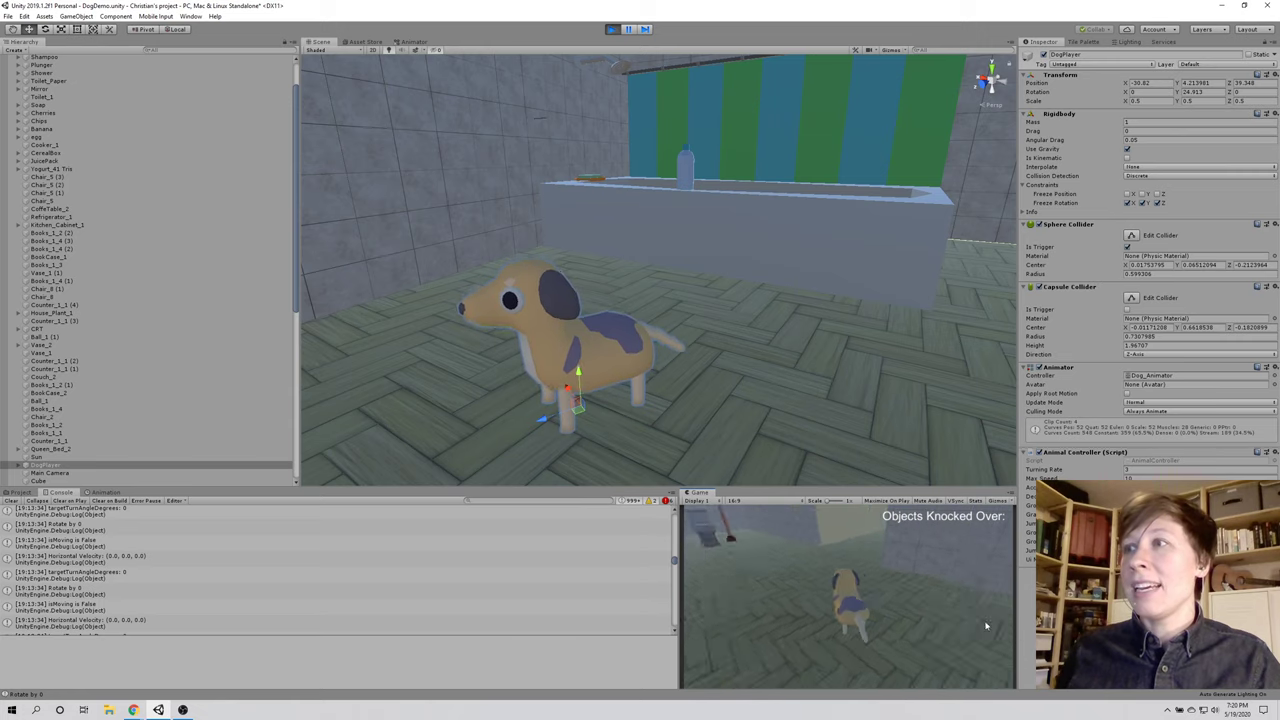
key("d")
key("d")
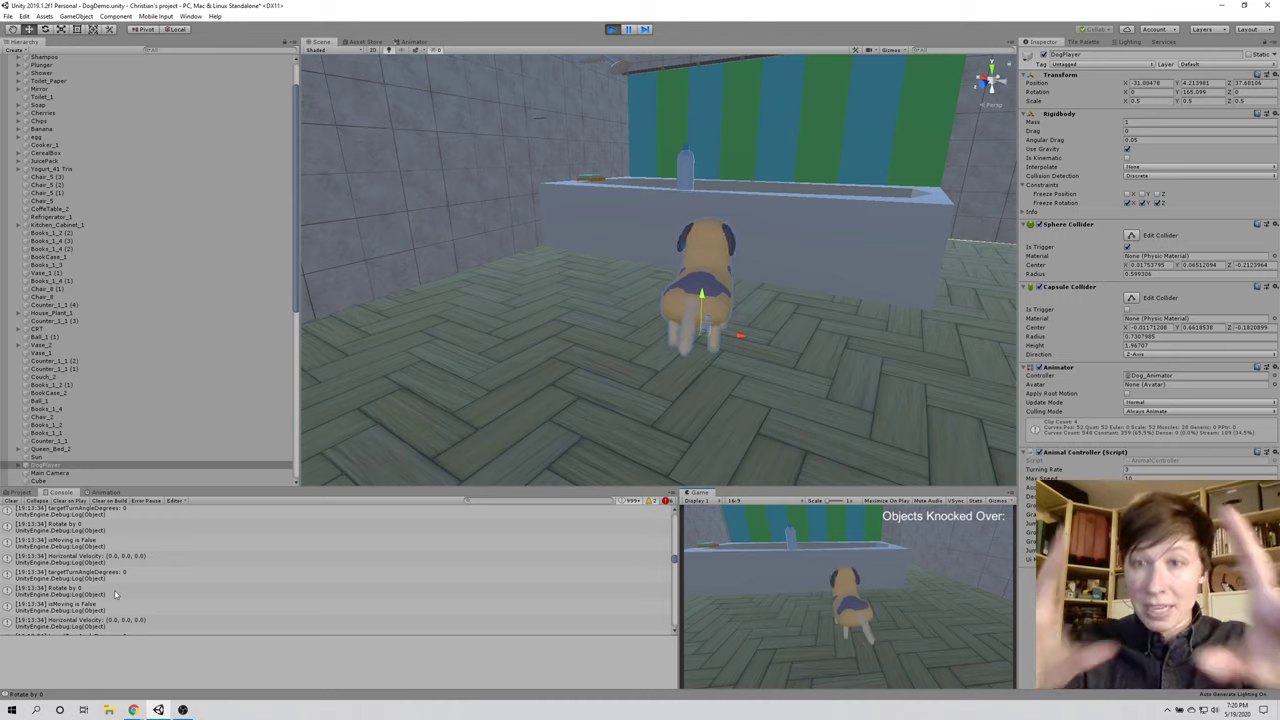
key("a")
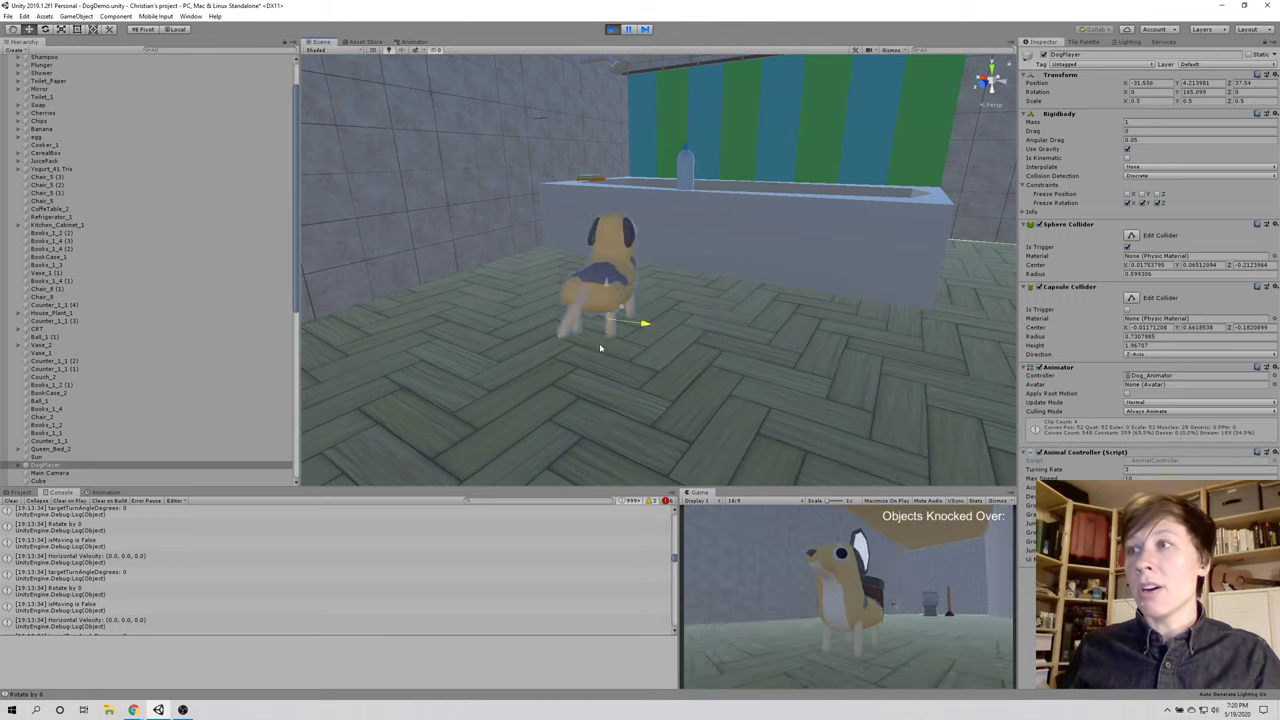
key("d")
key("a")
key("d")
key("a")
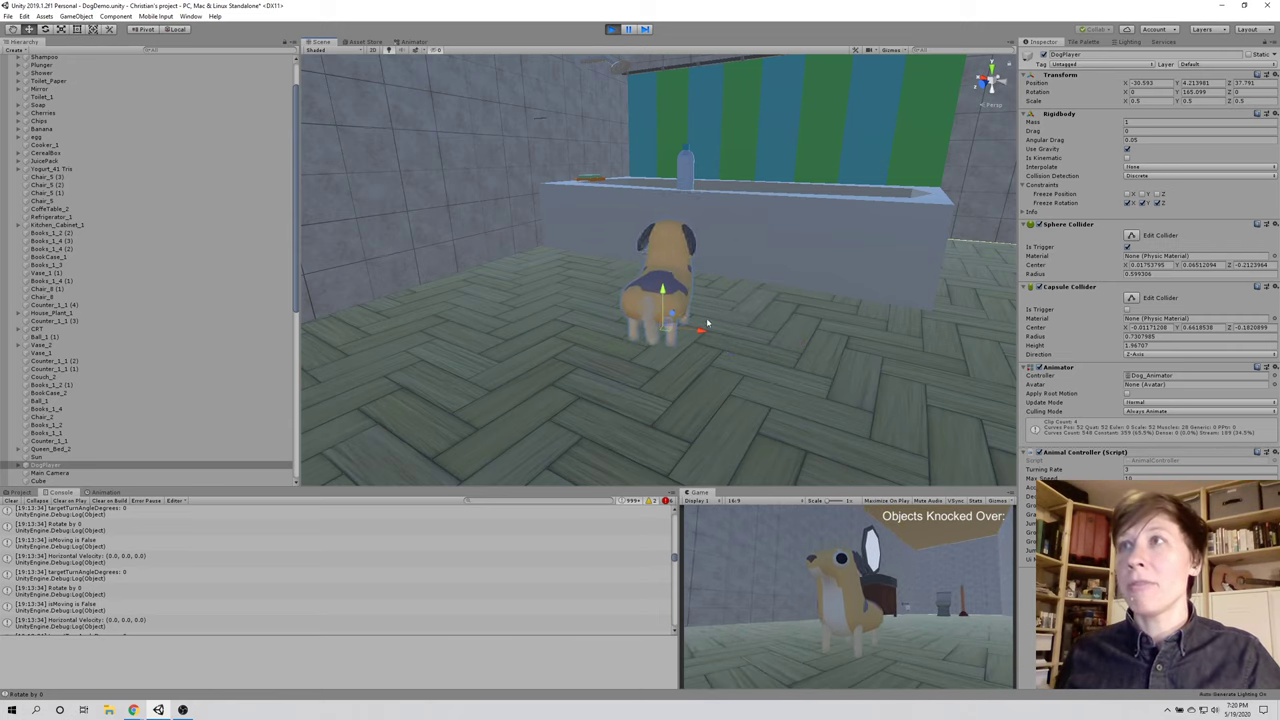
Step: Walk the dog up to the tub, jump onto it, and turn around on top to test its collider
key("w")
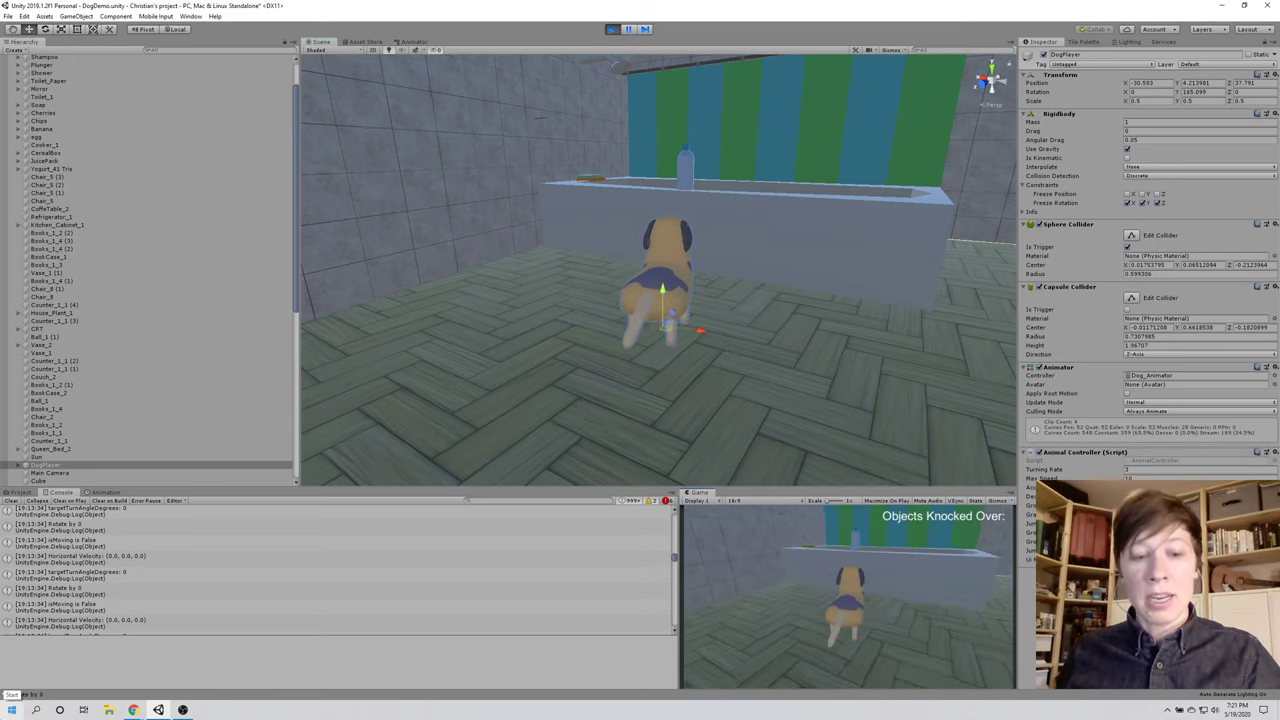
mouse_move(136, 709)
key("space")
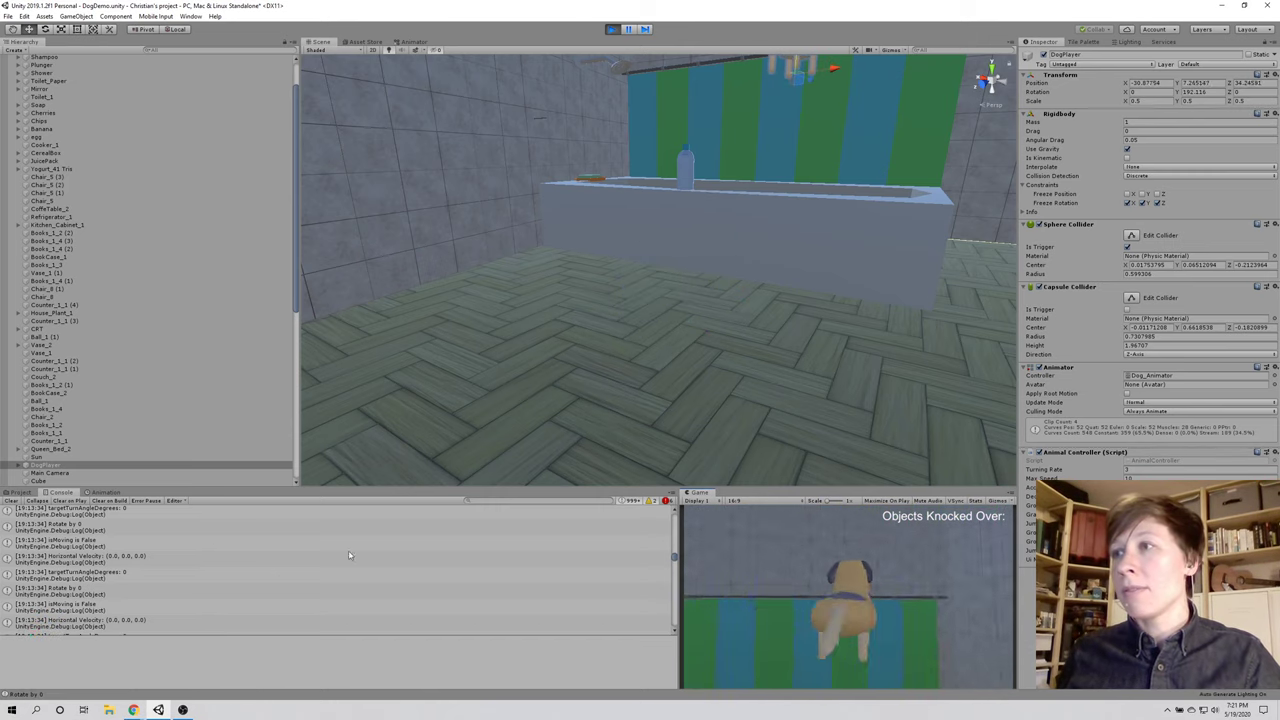
key("a")
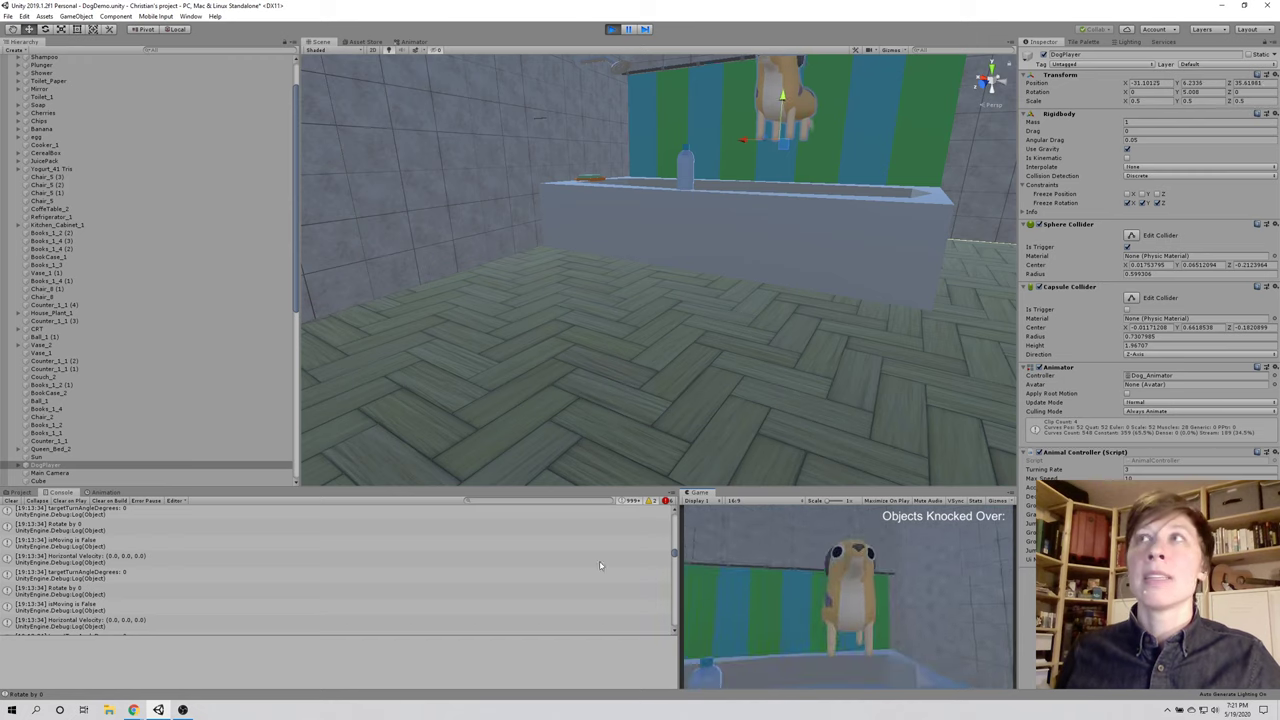
Step: Select the child Shower model during play to inspect its convex Mesh Collider, and stop the scene
left_click(640, 207)
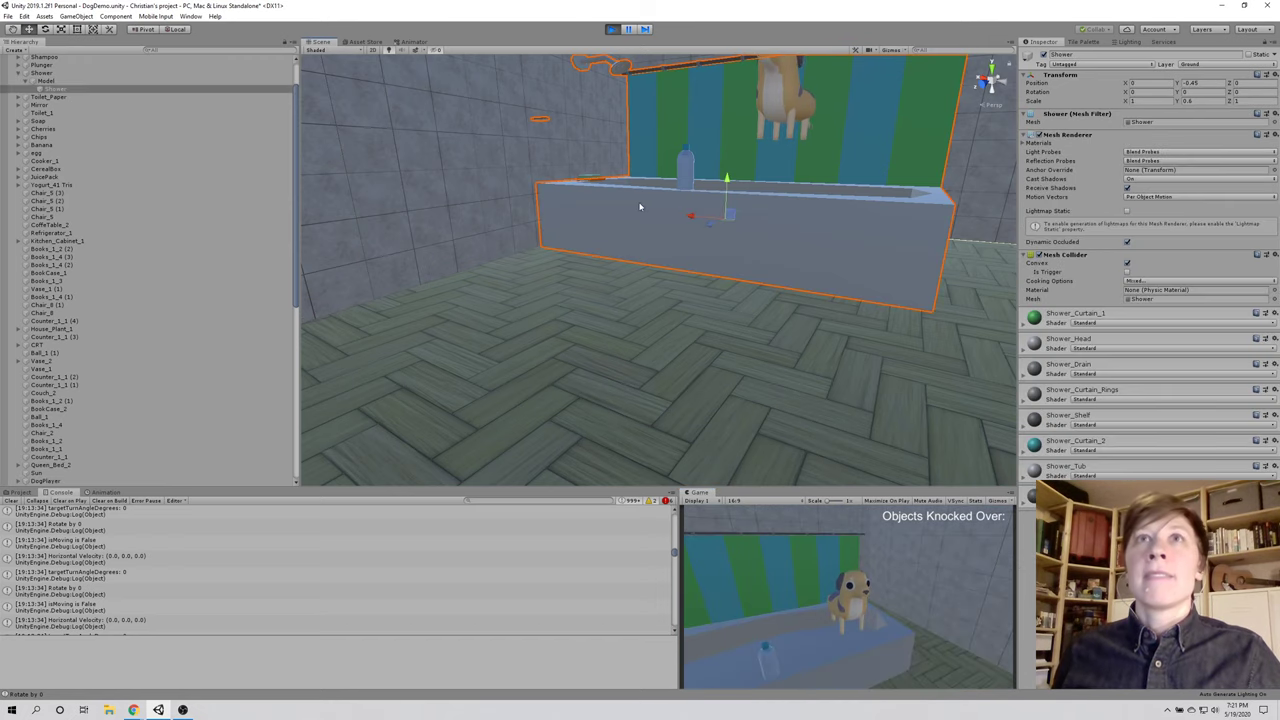
scroll(220, 217, "up", 2)
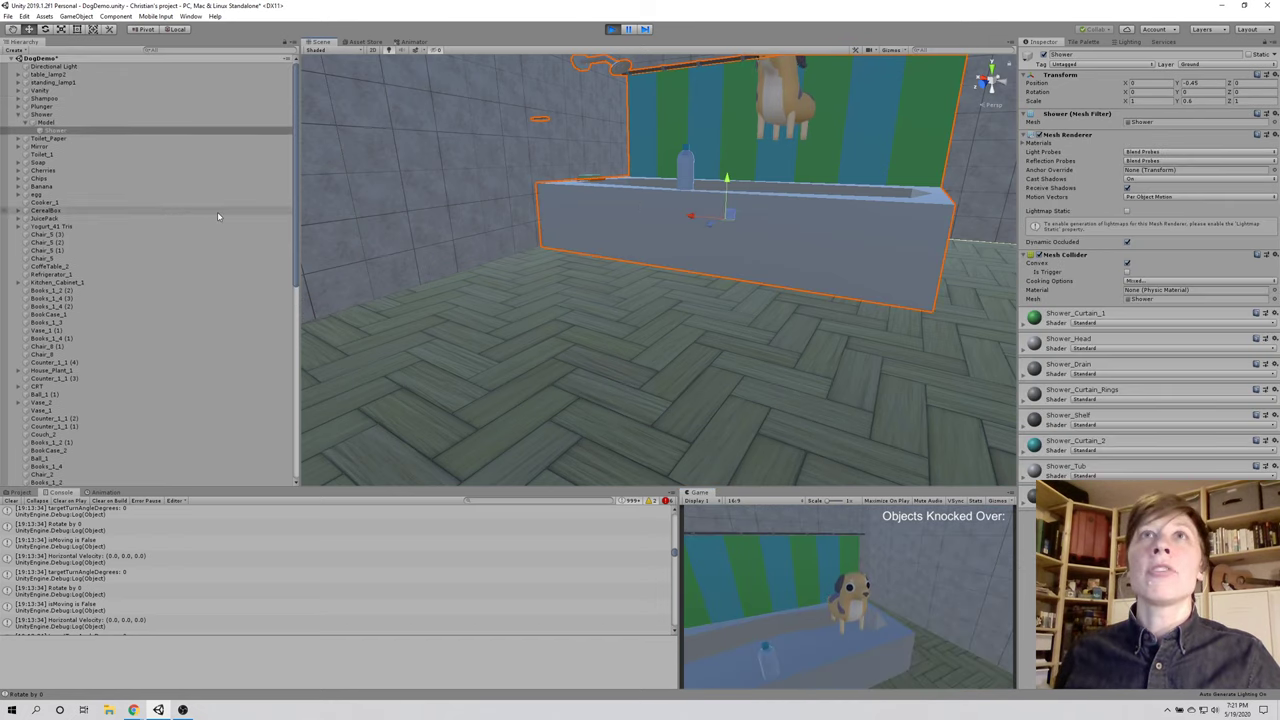
left_click(611, 29)
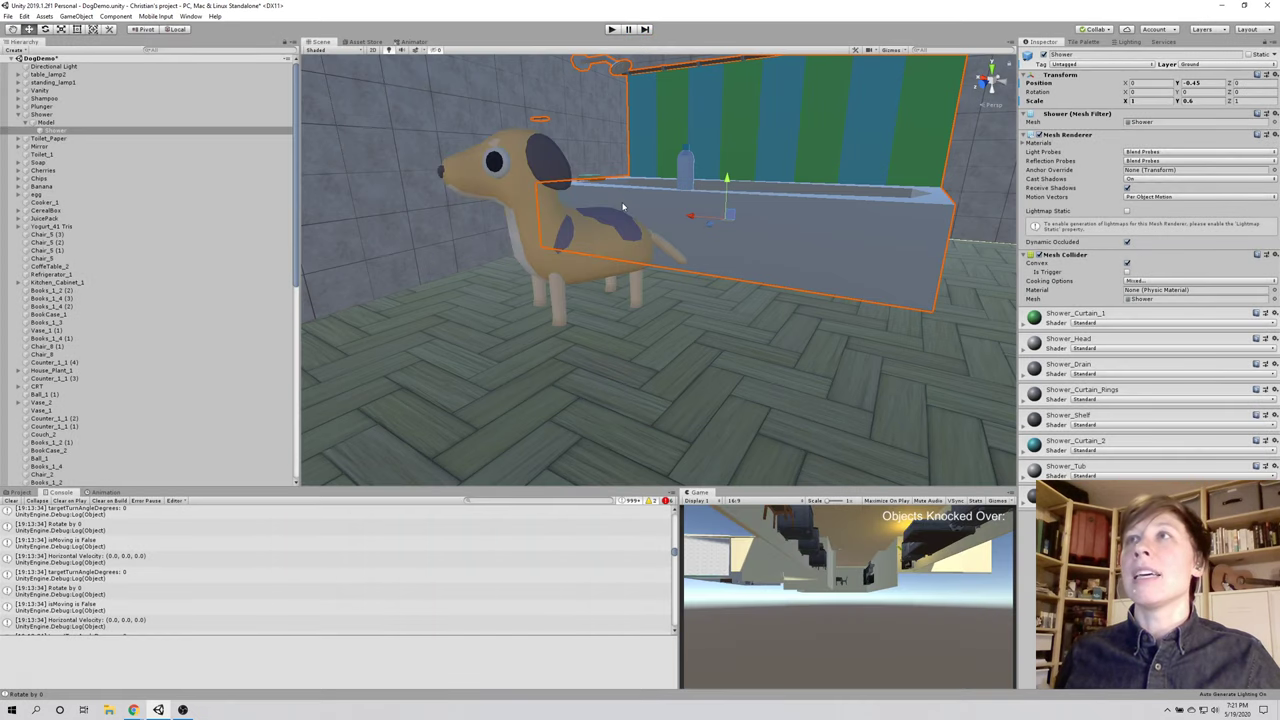
Step: Remove the Mesh Collider with no mesh from the parent Shower object and test the dog on the tub in play mode
key("f")
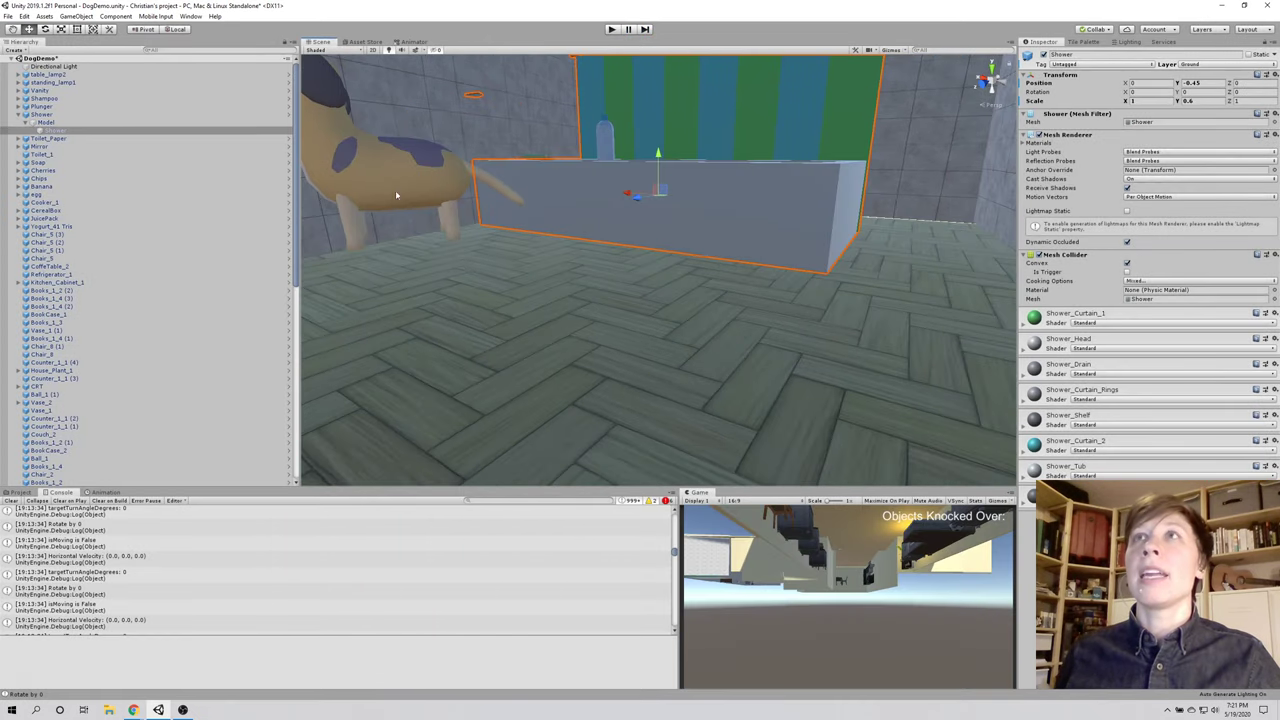
left_click(396, 197)
key("f")
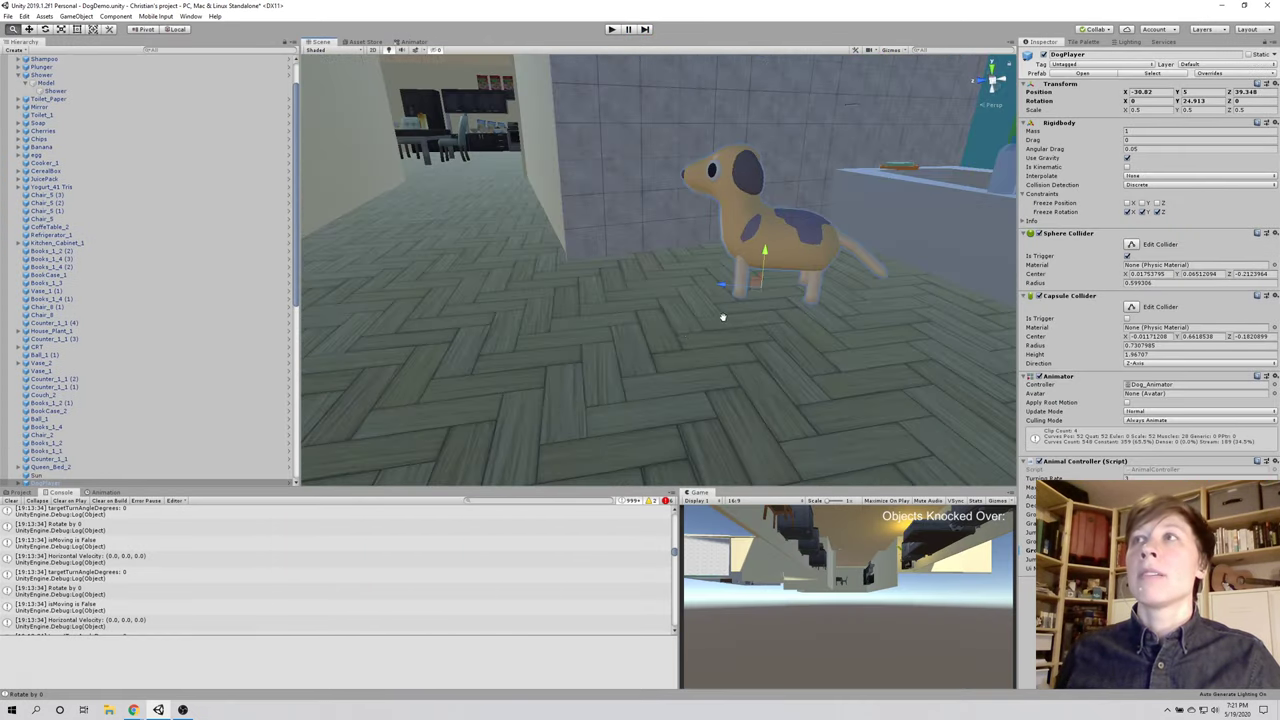
left_click(815, 351)
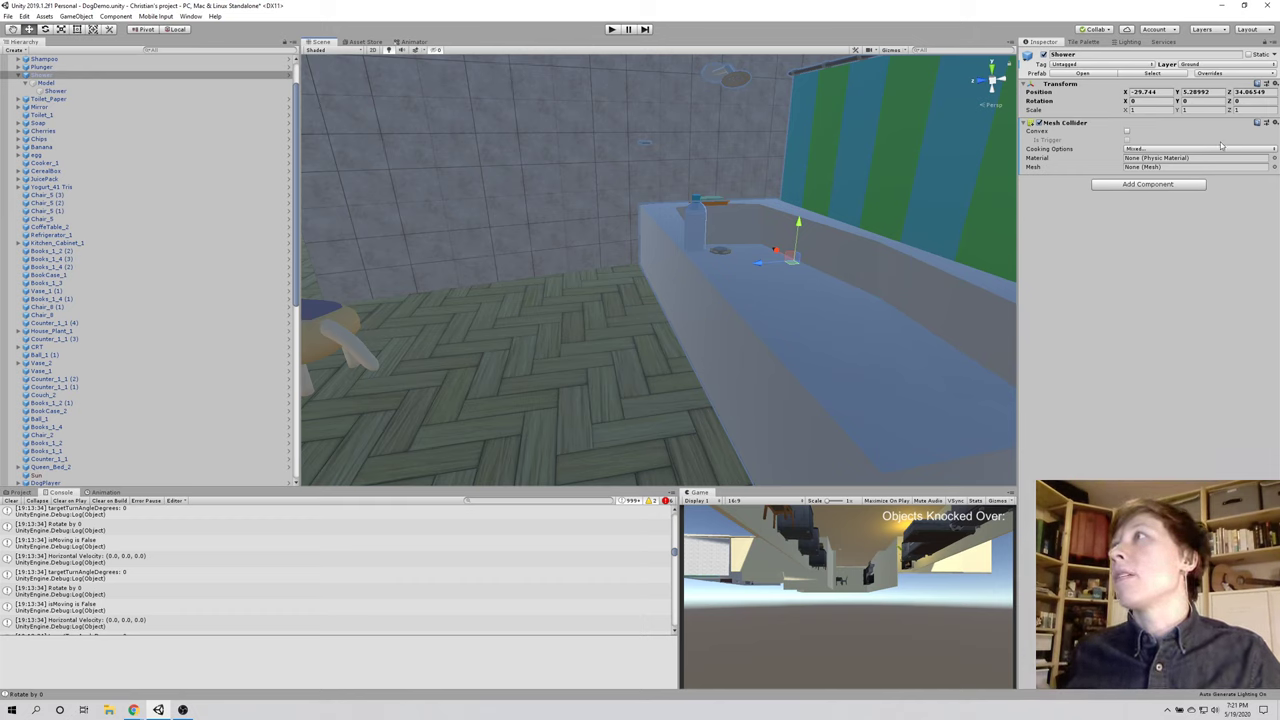
left_click(1274, 123)
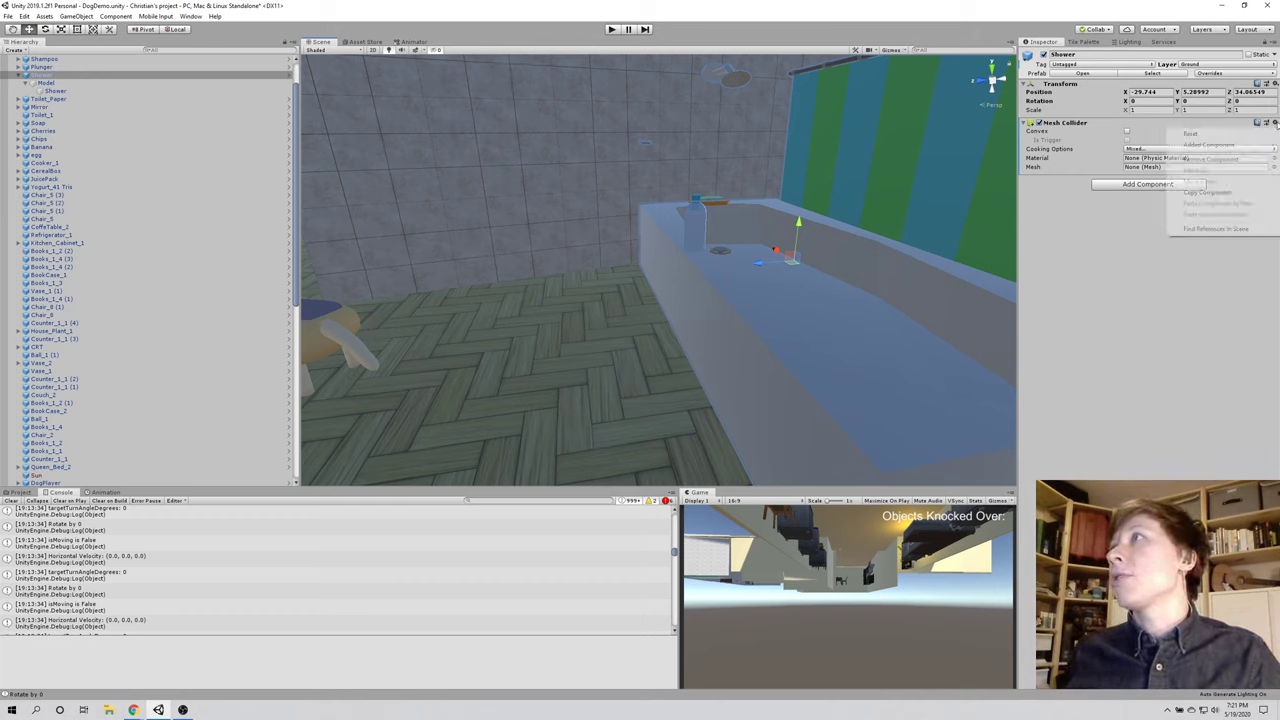
left_click(1213, 160)
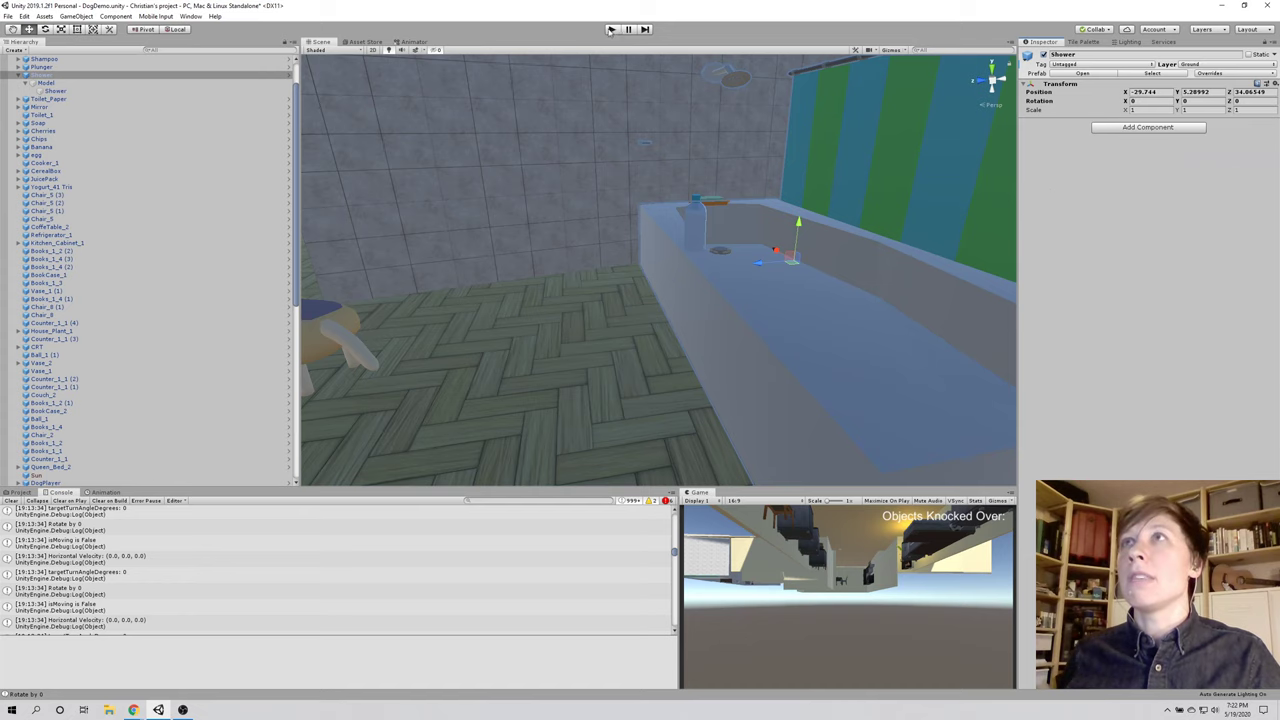
left_click(611, 29)
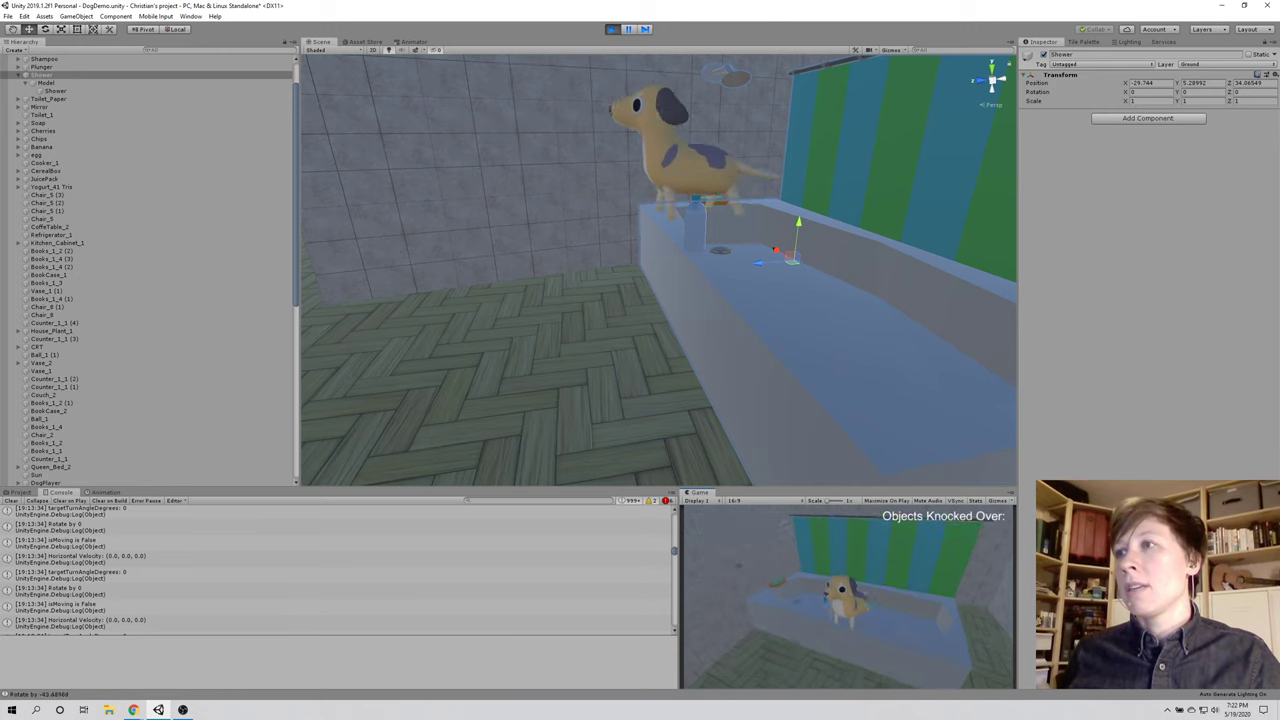
left_click(612, 29)
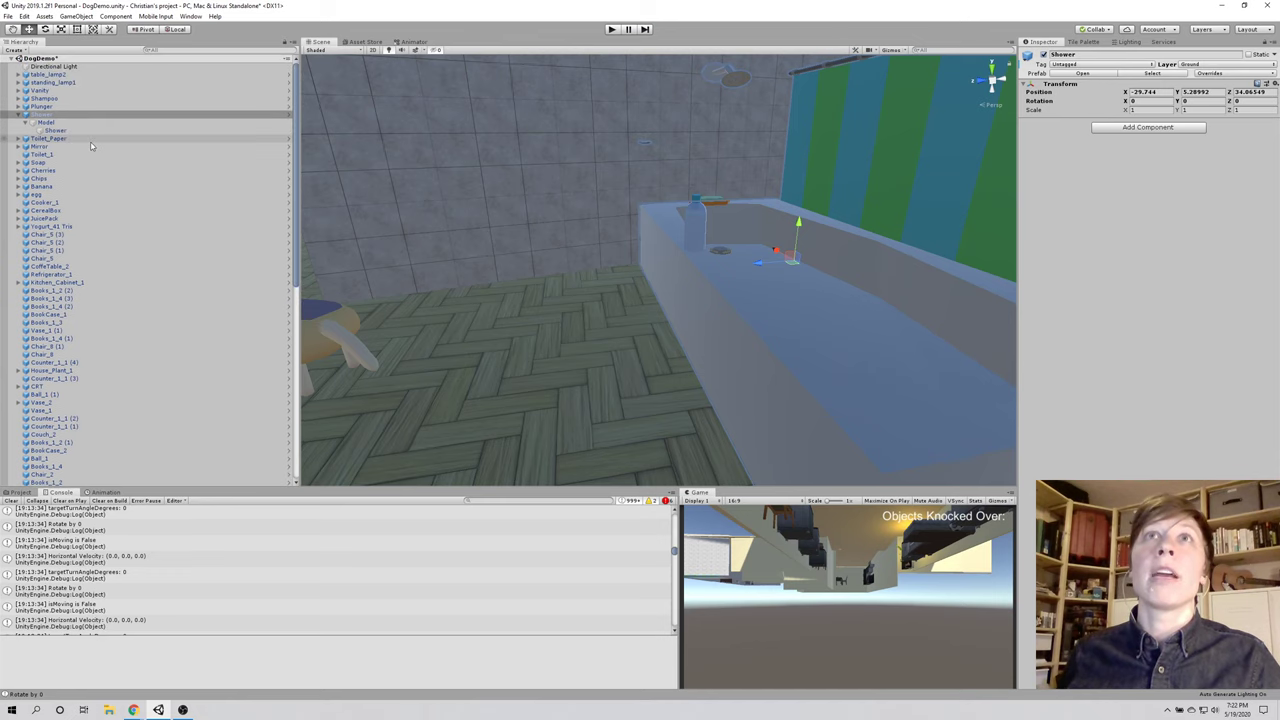
Step: Remove the convex Mesh Collider from the child Shower model
left_click(773, 392)
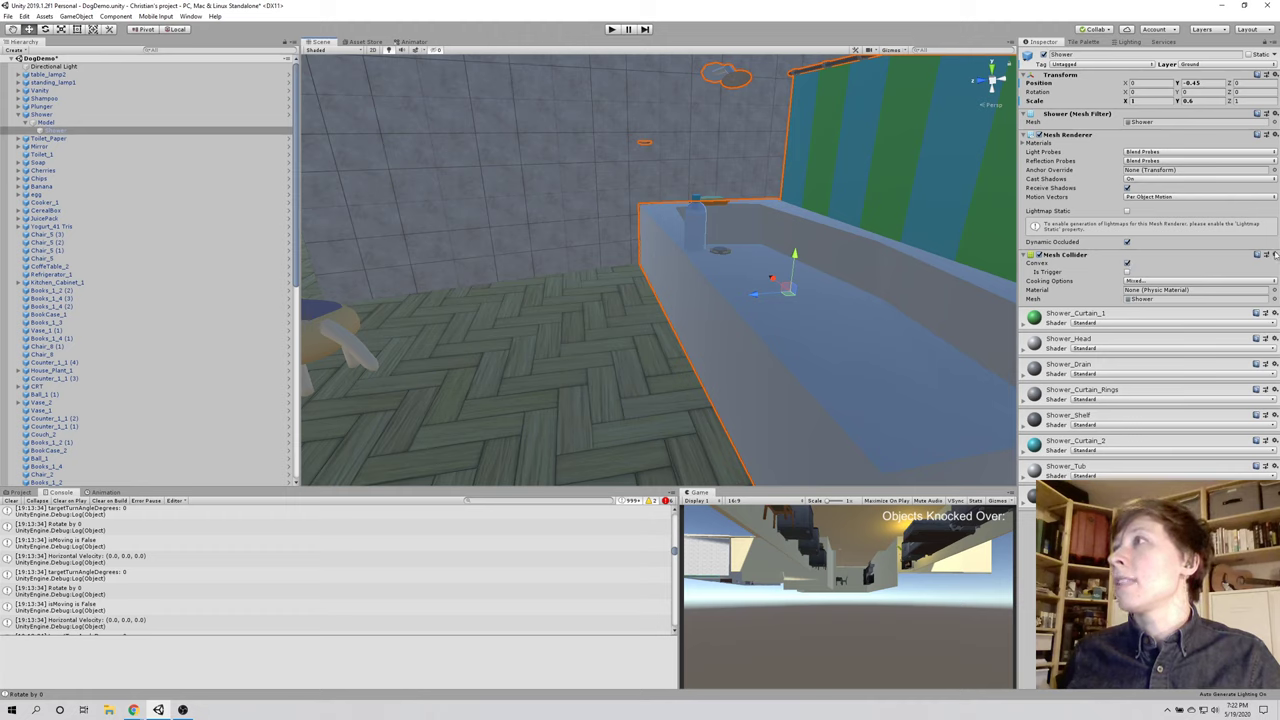
left_click(1275, 255)
left_click(1211, 280)
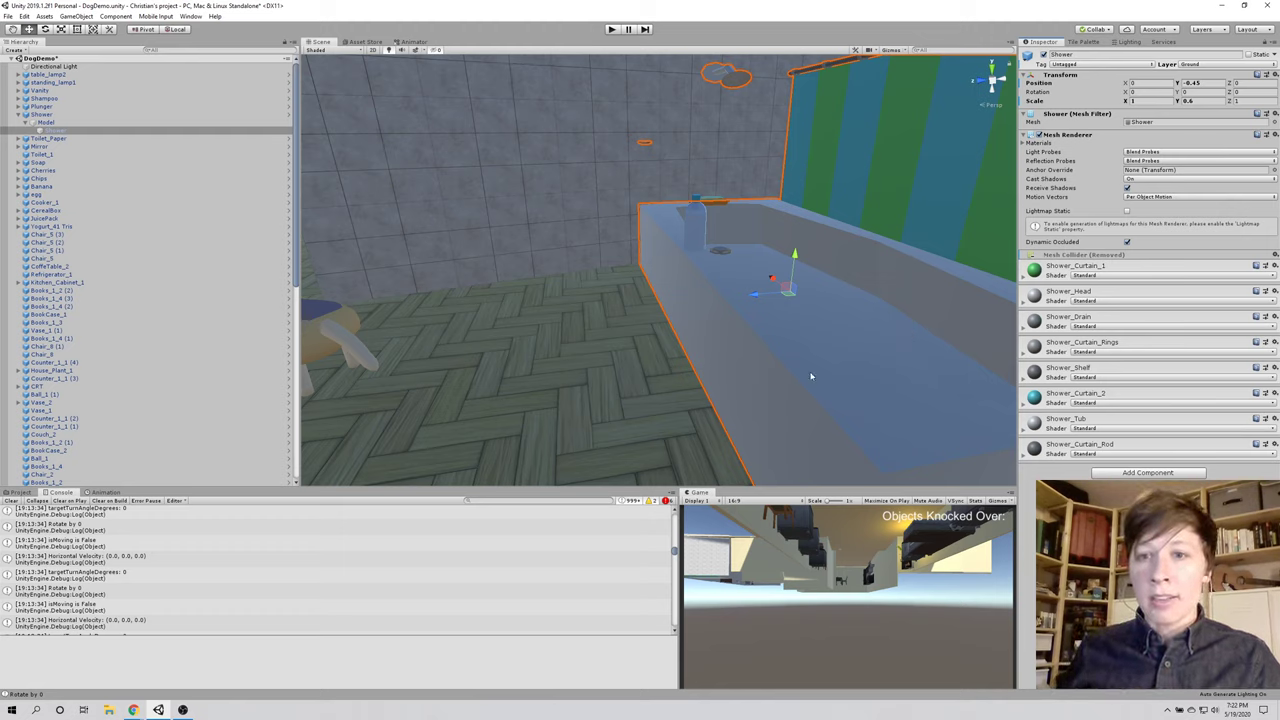
Step: Check the Model and parent Shower objects for leftover colliders, then briefly run the scene and stop it
left_click(121, 125)
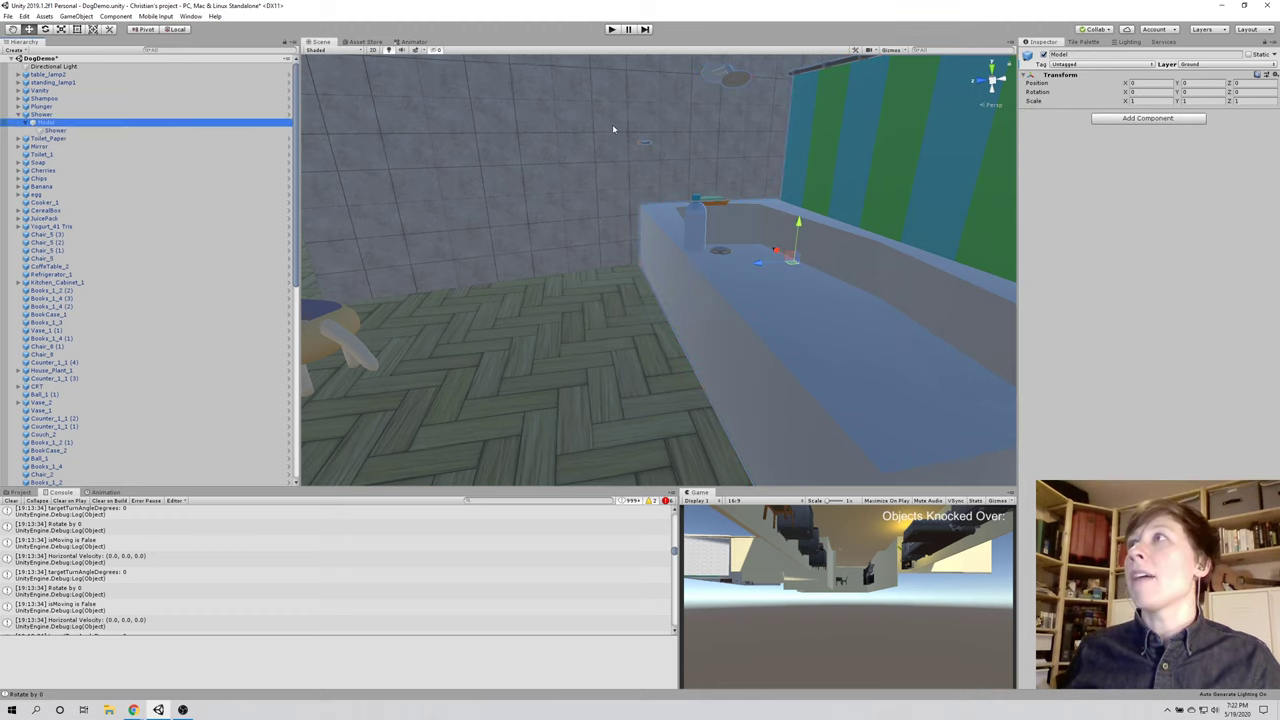
key("Left")
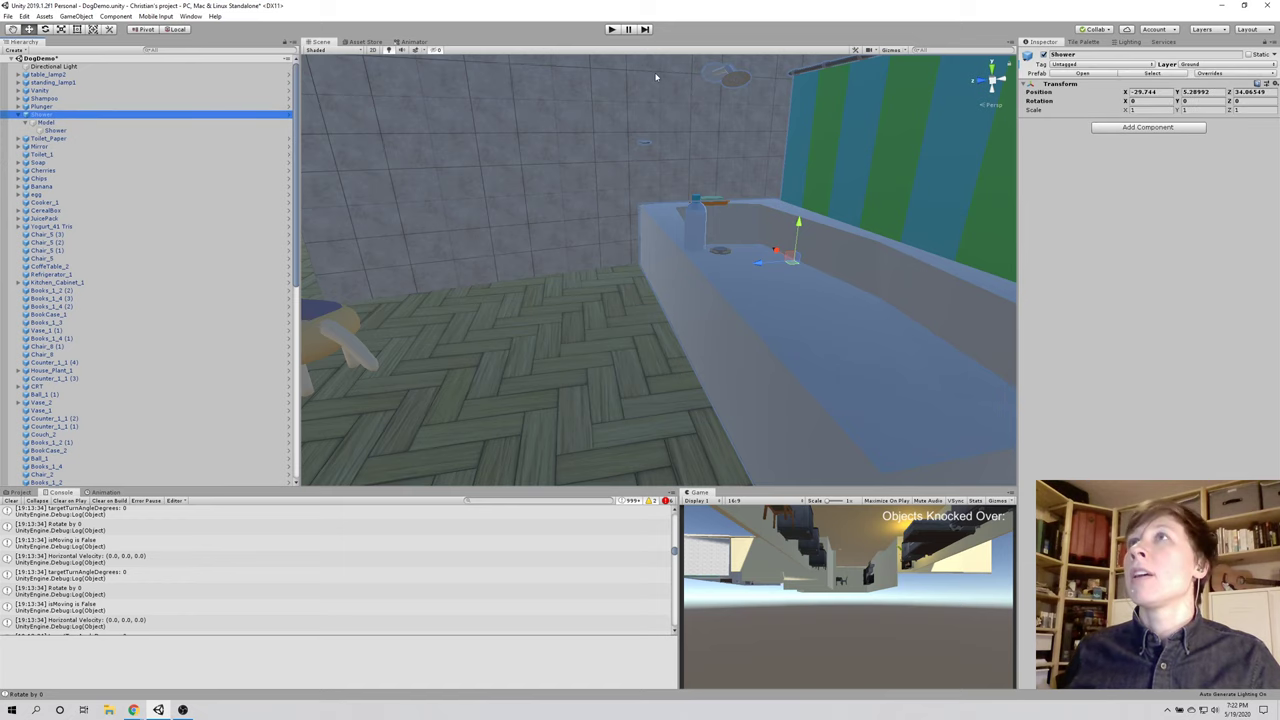
left_click(611, 29)
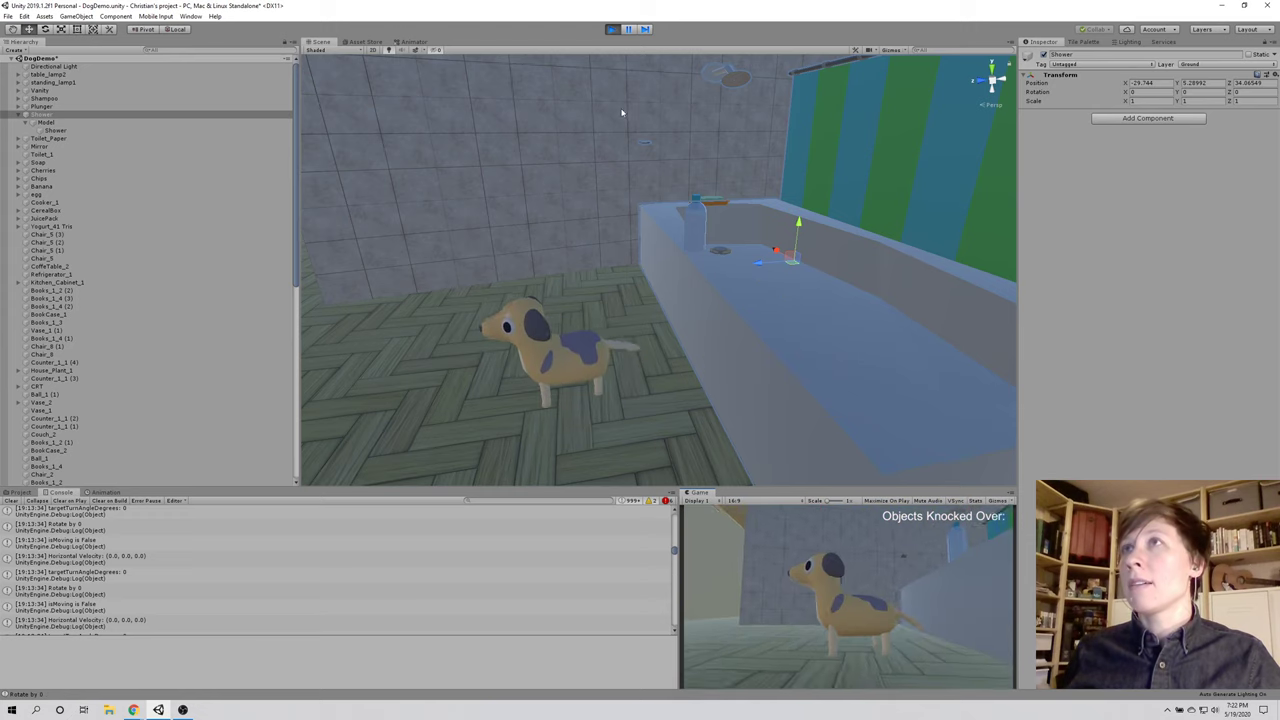
left_click(611, 29)
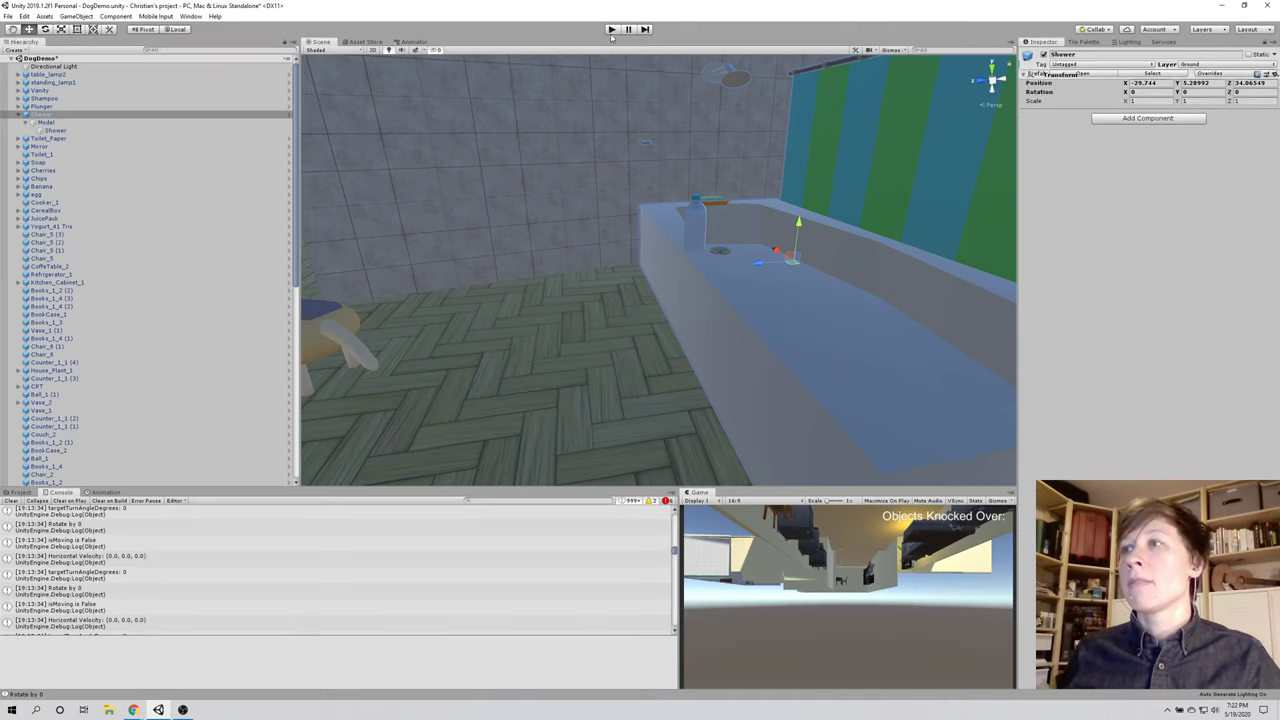
Step: Select the child Shower model and, during play, move it along Z to about -1.384
left_click(90, 123)
left_click(95, 133)
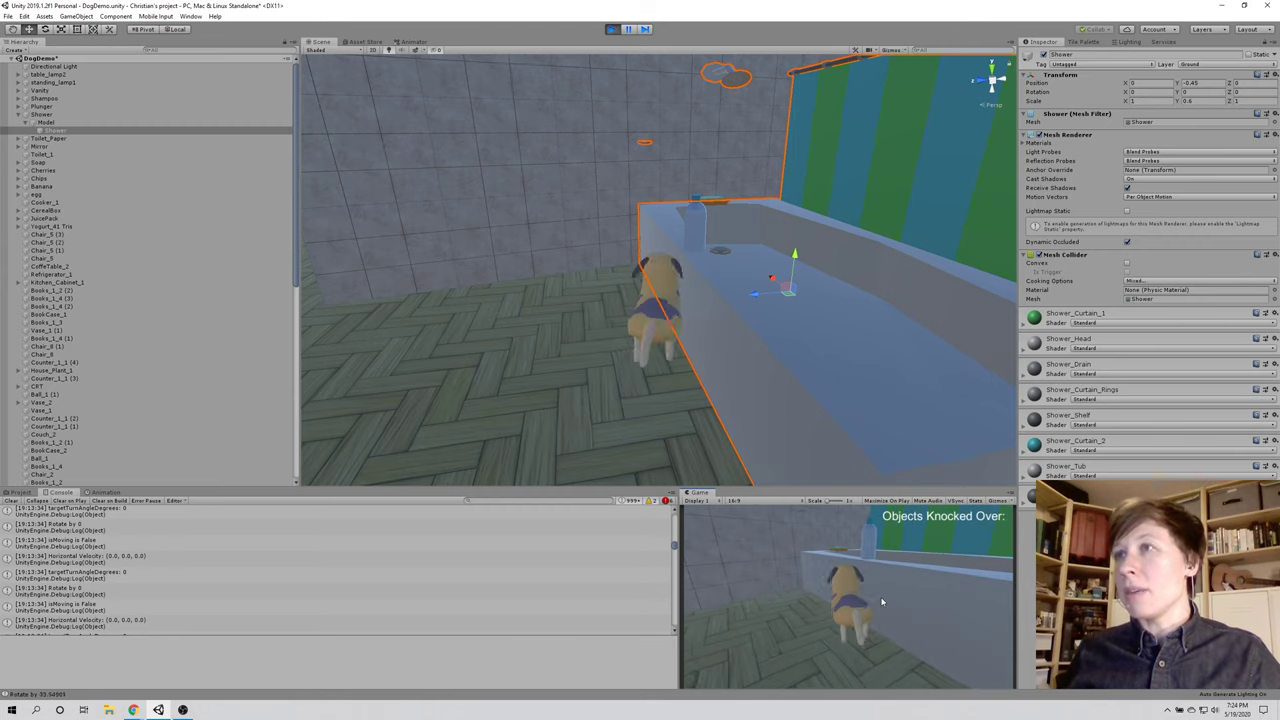
scroll(851, 368, "down", 3)
scroll(851, 368, "up", 5)
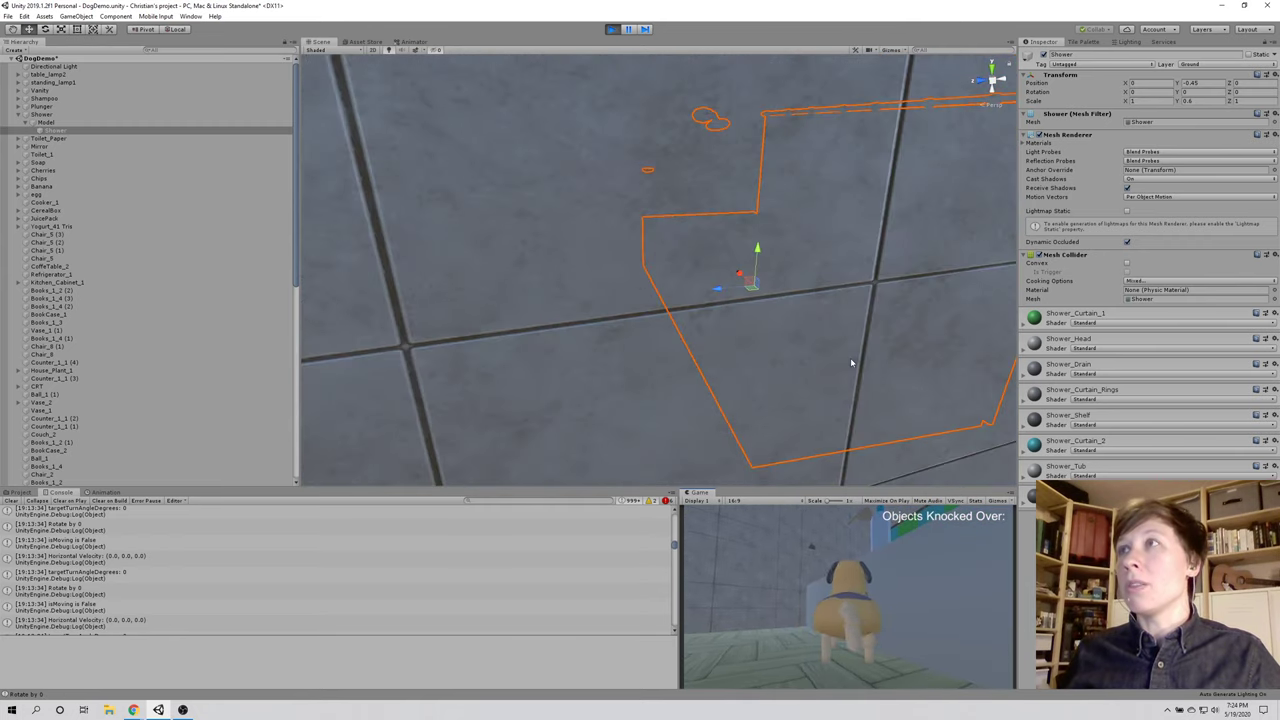
left_click_drag(870, 337, 543, 343)
scroll(794, 323, "up", 3)
scroll(768, 321, "down", 3)
left_click_drag(452, 340, 537, 331)
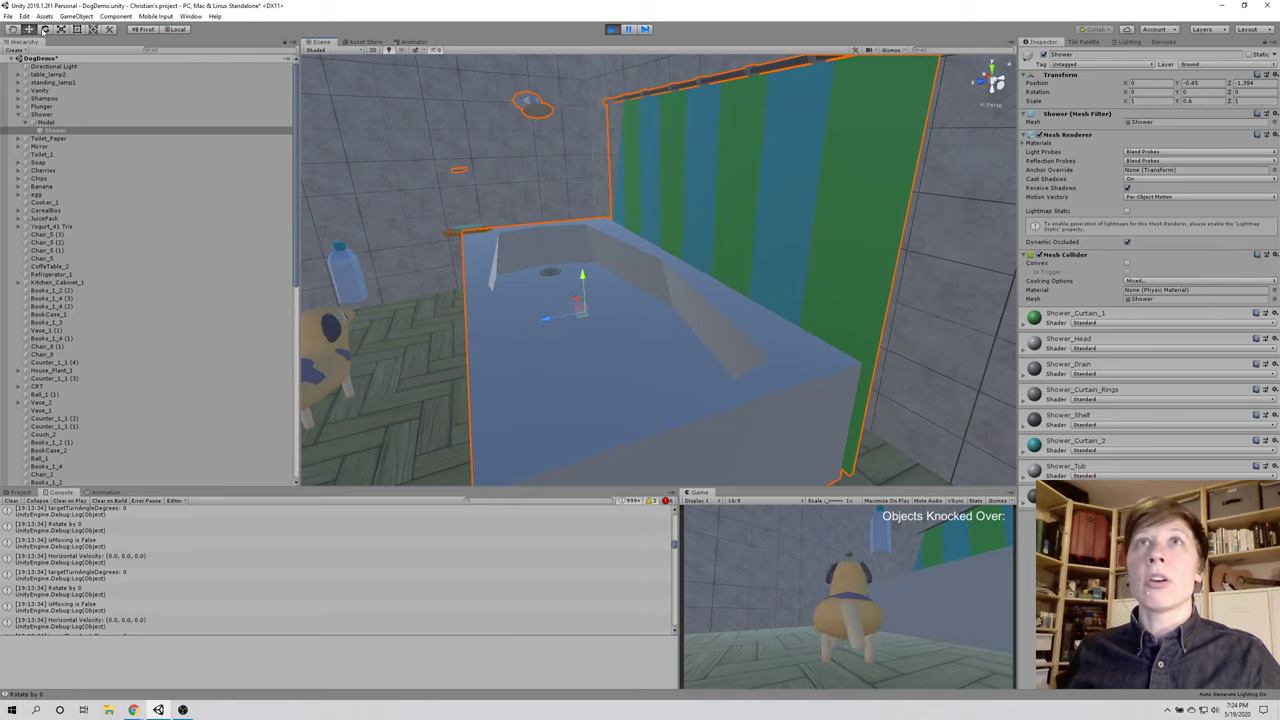
Step: Rotate the child Shower about Y to about -2.5 degrees, shift it to about Z -1.438, and stop the scene
key("e")
left_click_drag(552, 330, 566, 326)
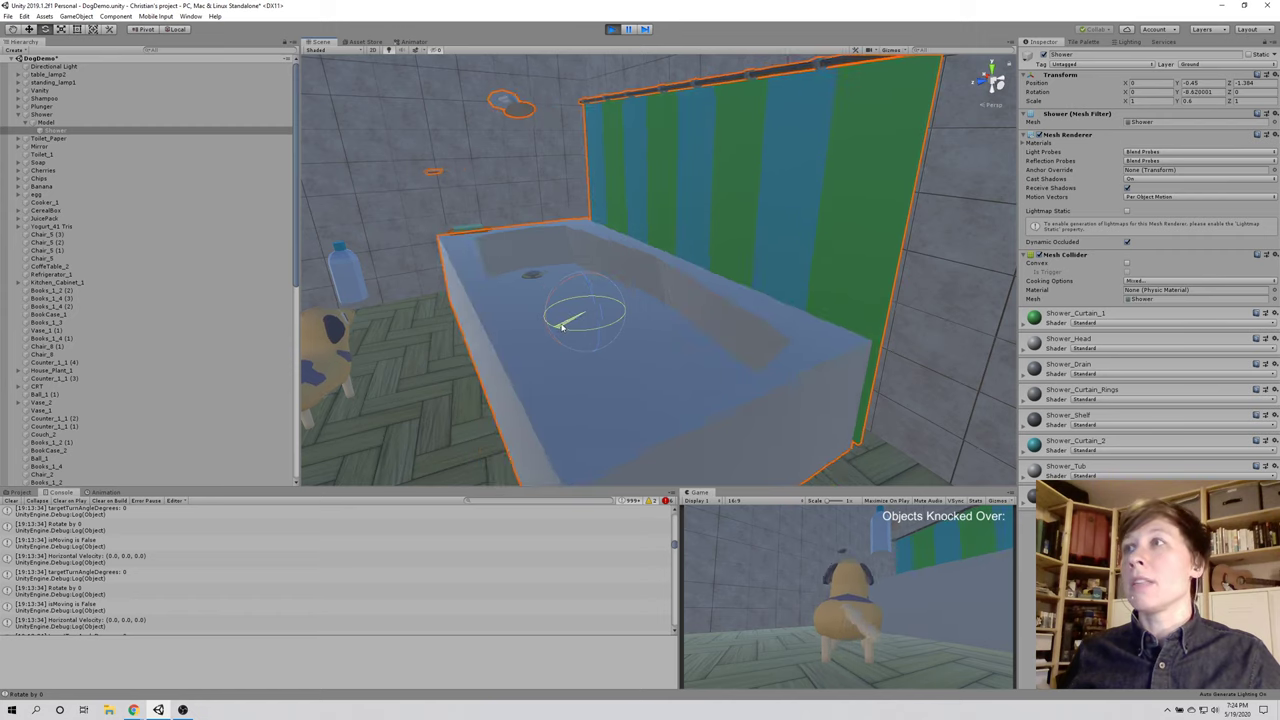
left_click(29, 29)
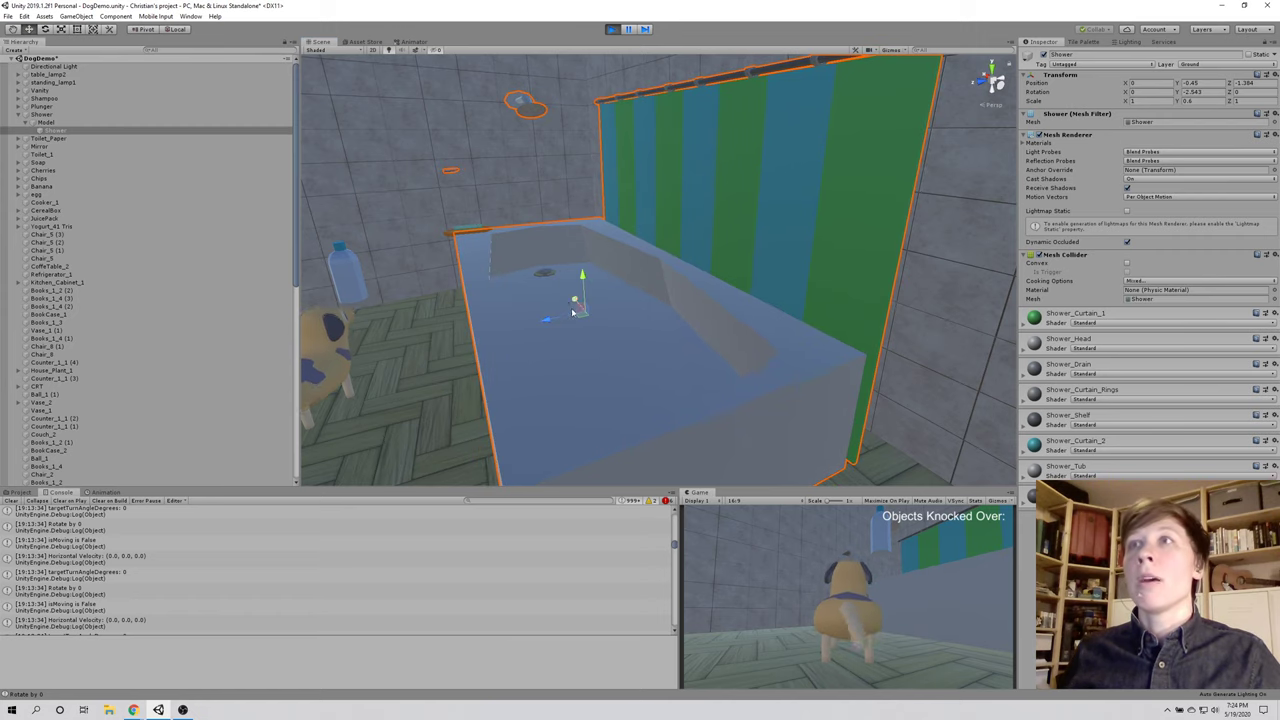
mouse_move(549, 326)
left_mouse_down()
mouse_move(574, 312)
mouse_move(552, 318)
left_mouse_up()
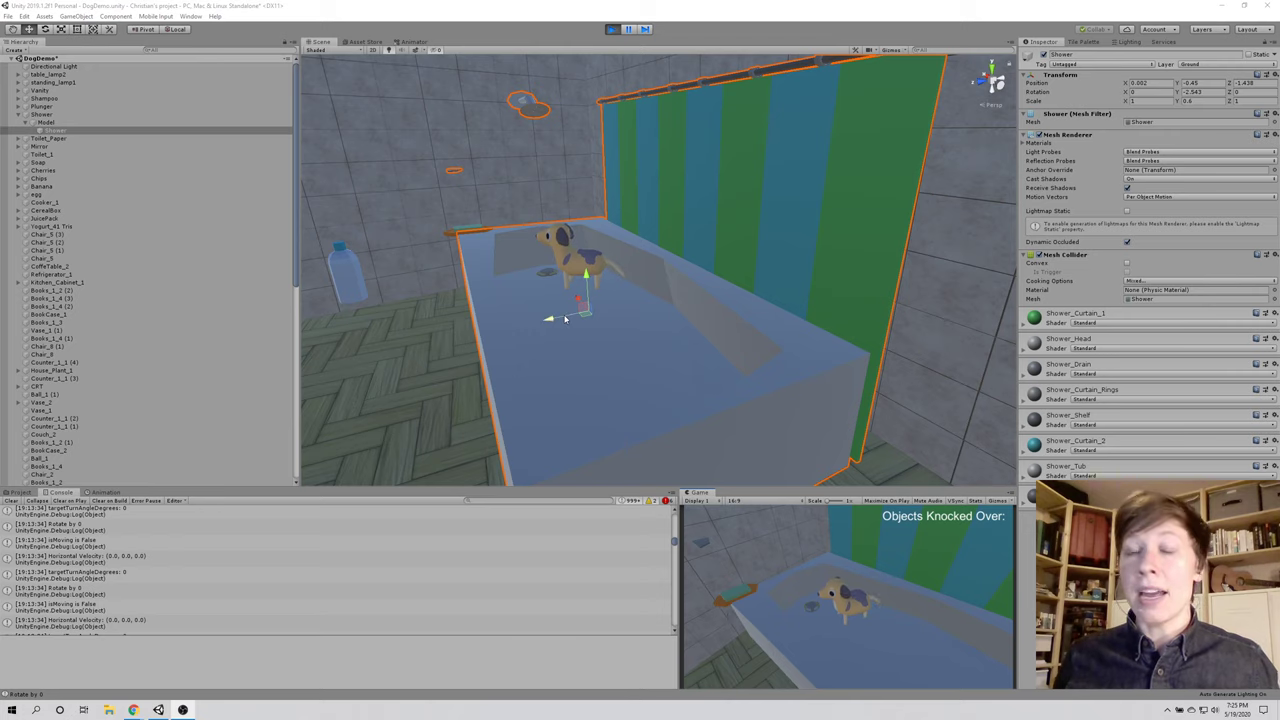
left_click(568, 398)
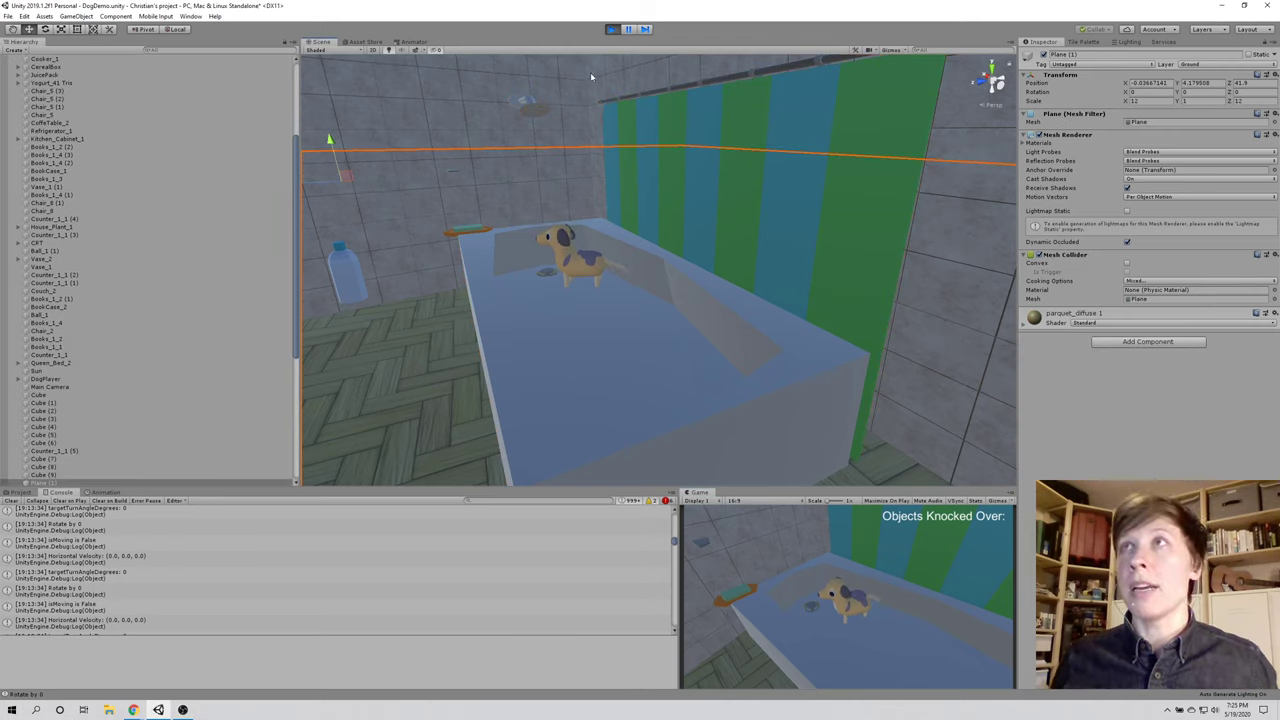
left_click(612, 30)
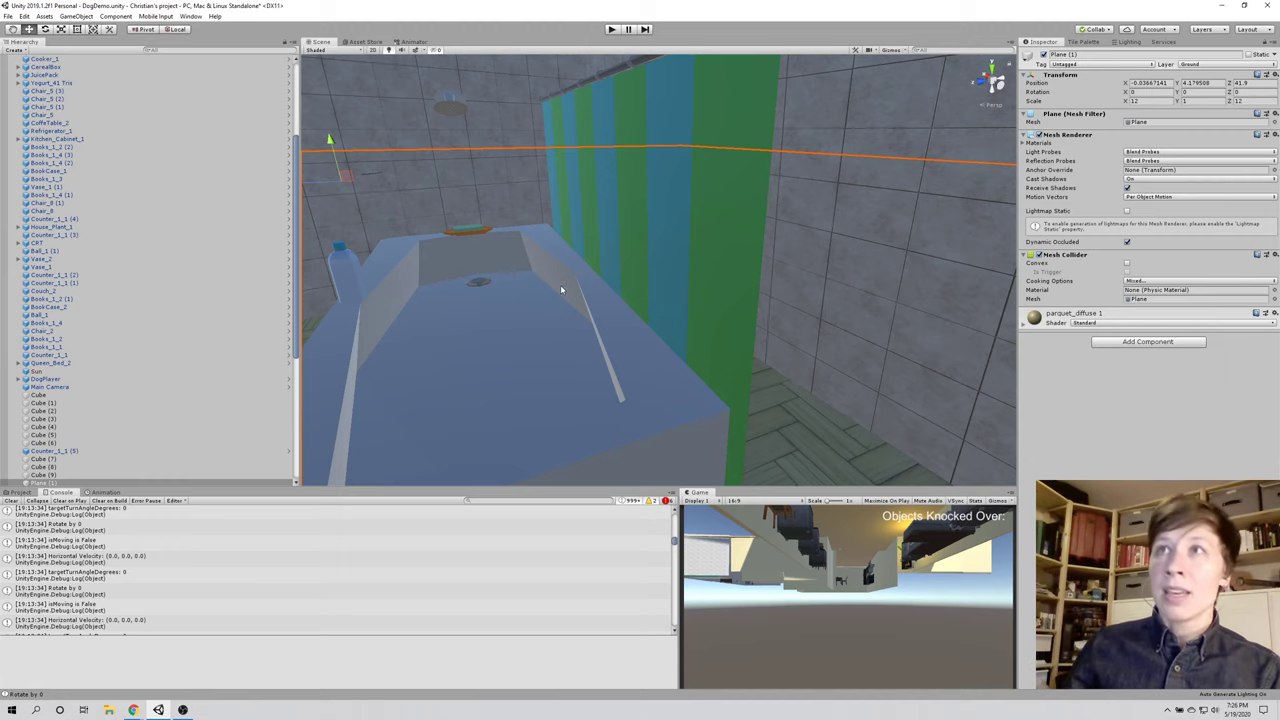
Step: Move the parent Shower object along Z to about 32.62 and rotate it about Y to about -6.28 degrees
left_click(548, 358)
left_click_drag(443, 314, 869, 345)
scroll(869, 345, "up", 5)
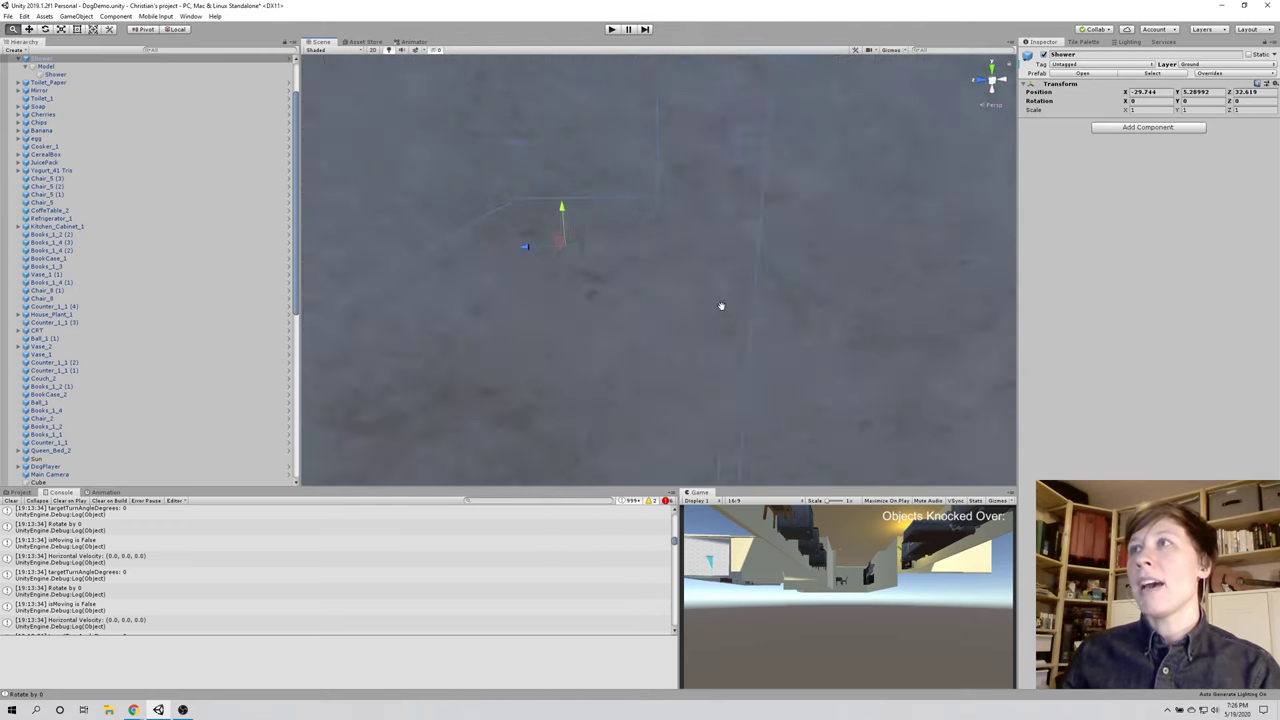
scroll(709, 331, "down", 5)
scroll(726, 343, "up", 3)
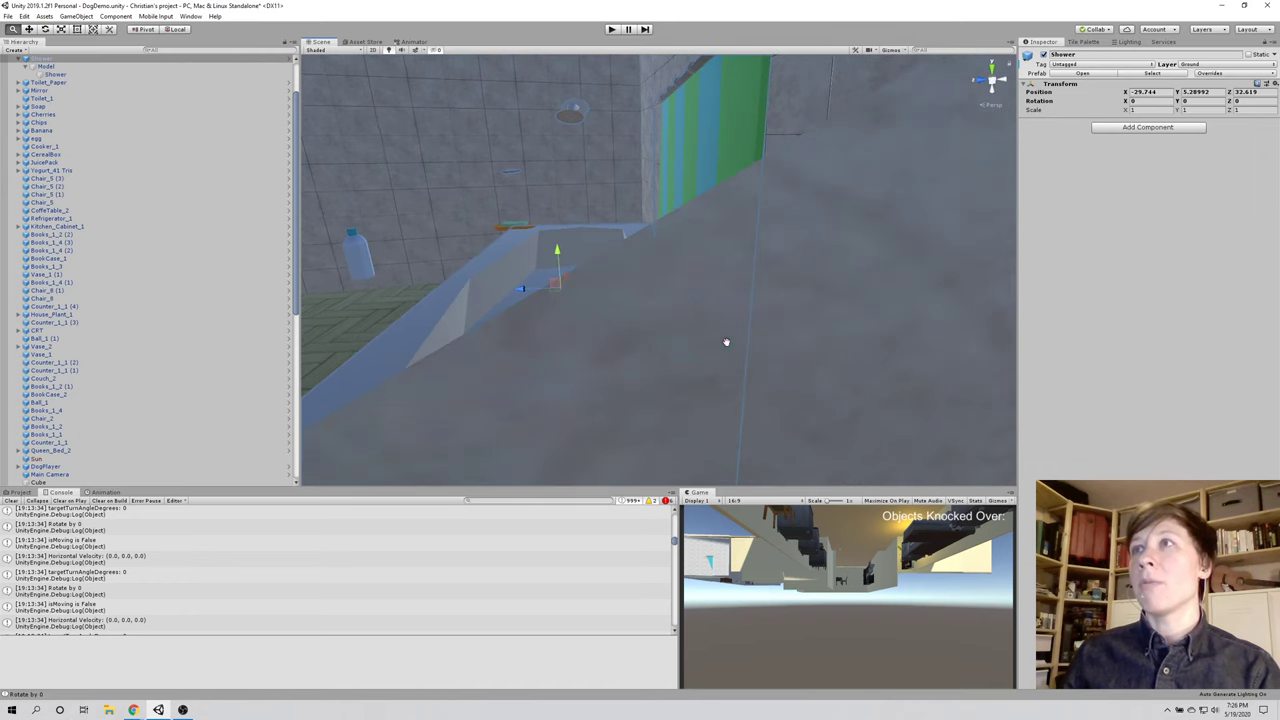
scroll(726, 349, "down", 6)
scroll(700, 396, "up", 3)
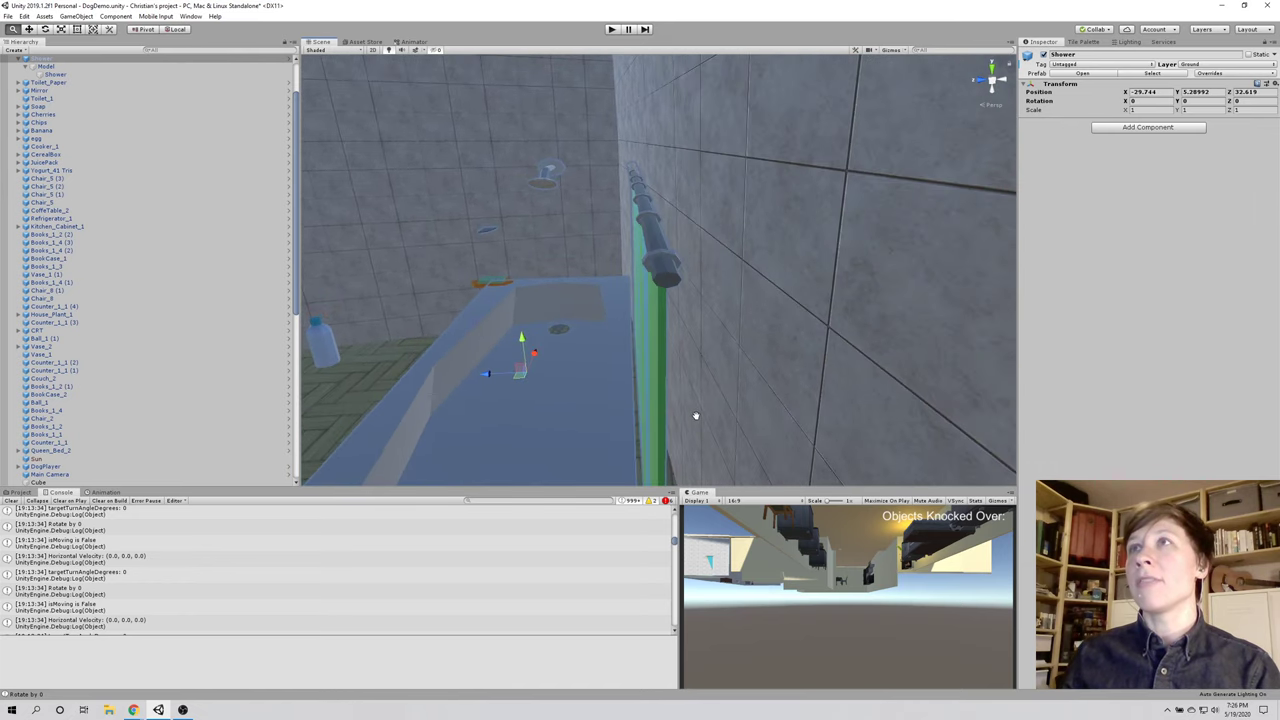
scroll(694, 420, "down", 3)
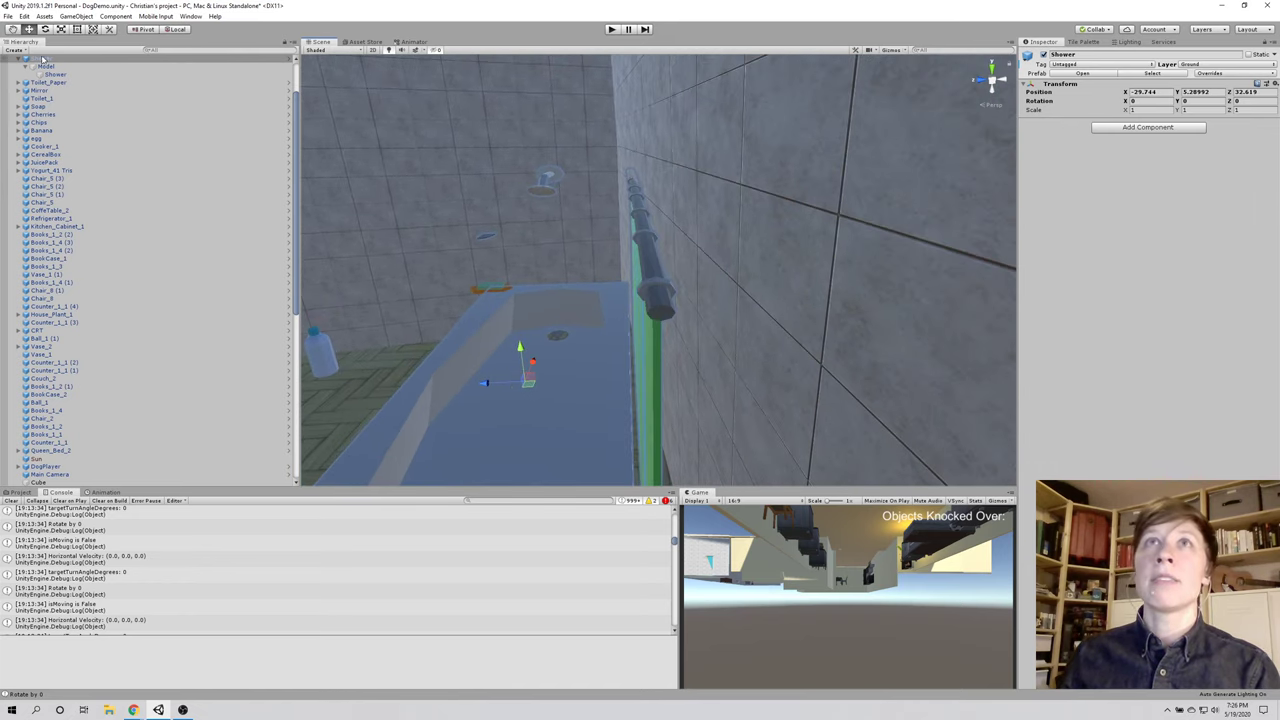
key("e")
left_click_drag(498, 410, 510, 395)
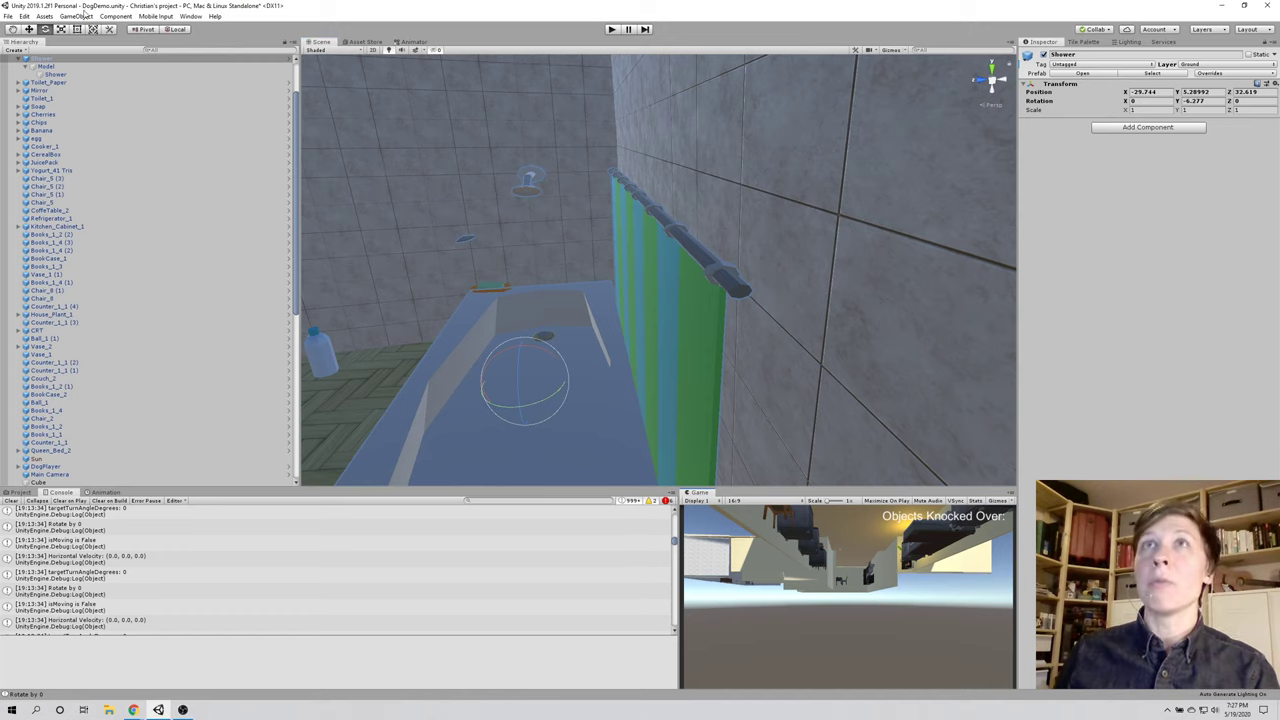
Step: Switch the editor to the Default layout and bring the house interior into the scene view
left_click(190, 16)
mouse_move(200, 53)
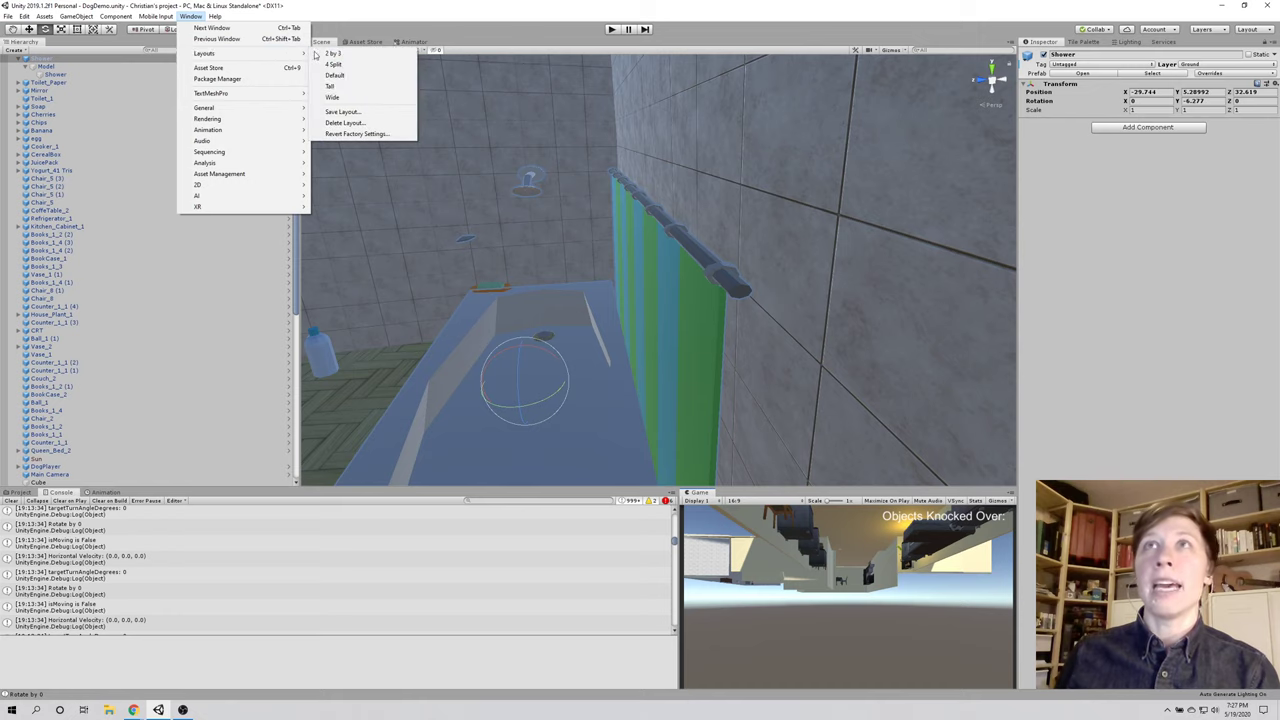
left_click(333, 77)
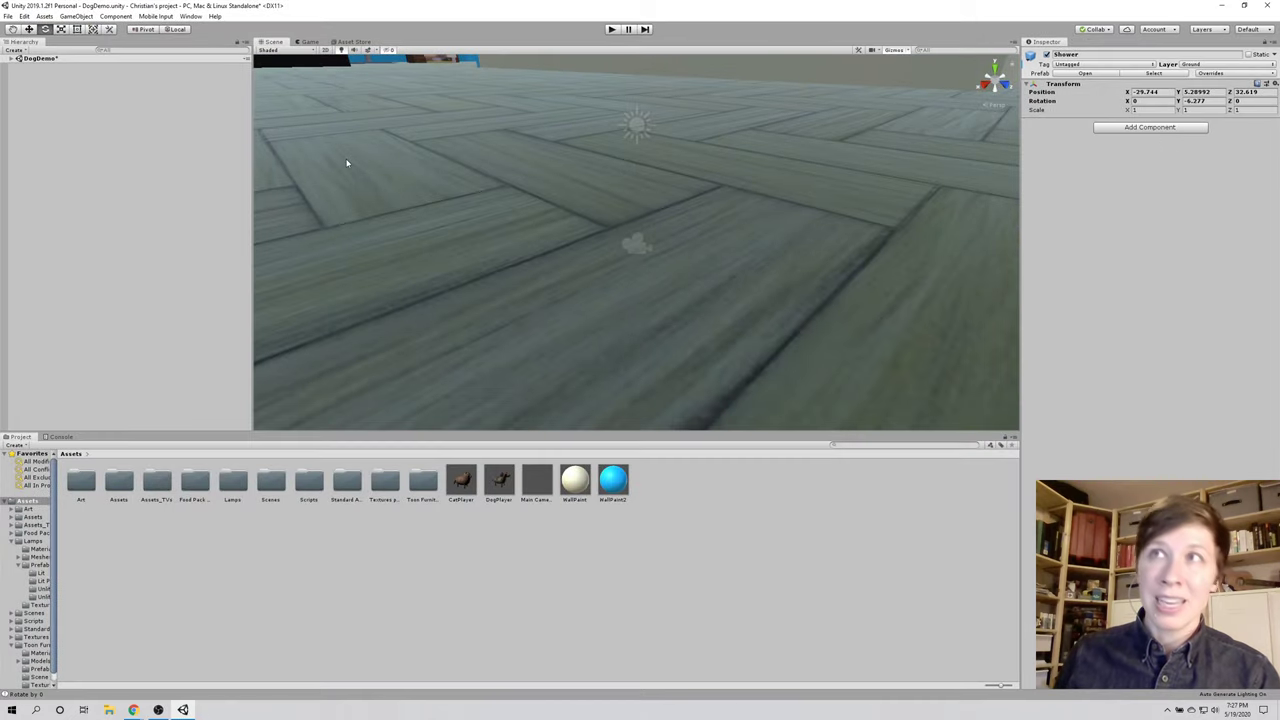
left_click_drag(347, 163, 547, 279)
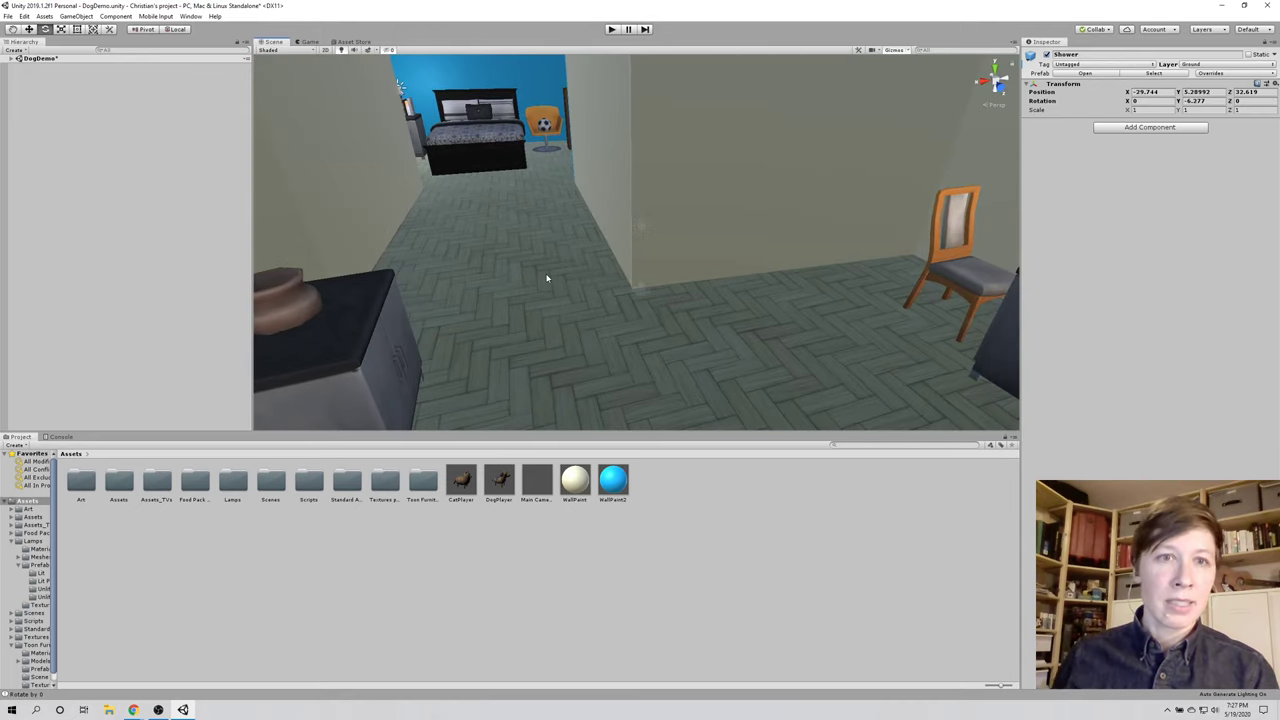
Step: Expand the DogDemo scene's objects, select the Canvas, and frame it closely to examine its text layout
left_click(12, 59)
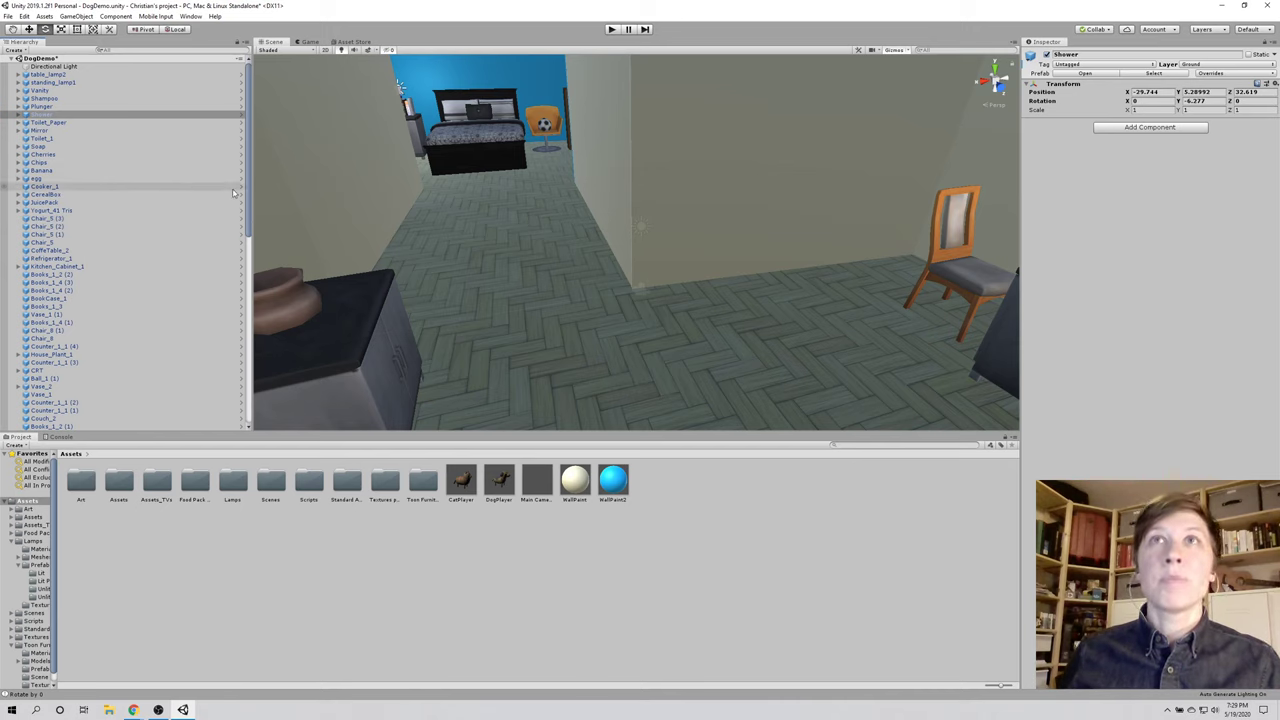
left_click_drag(250, 158, 253, 355)
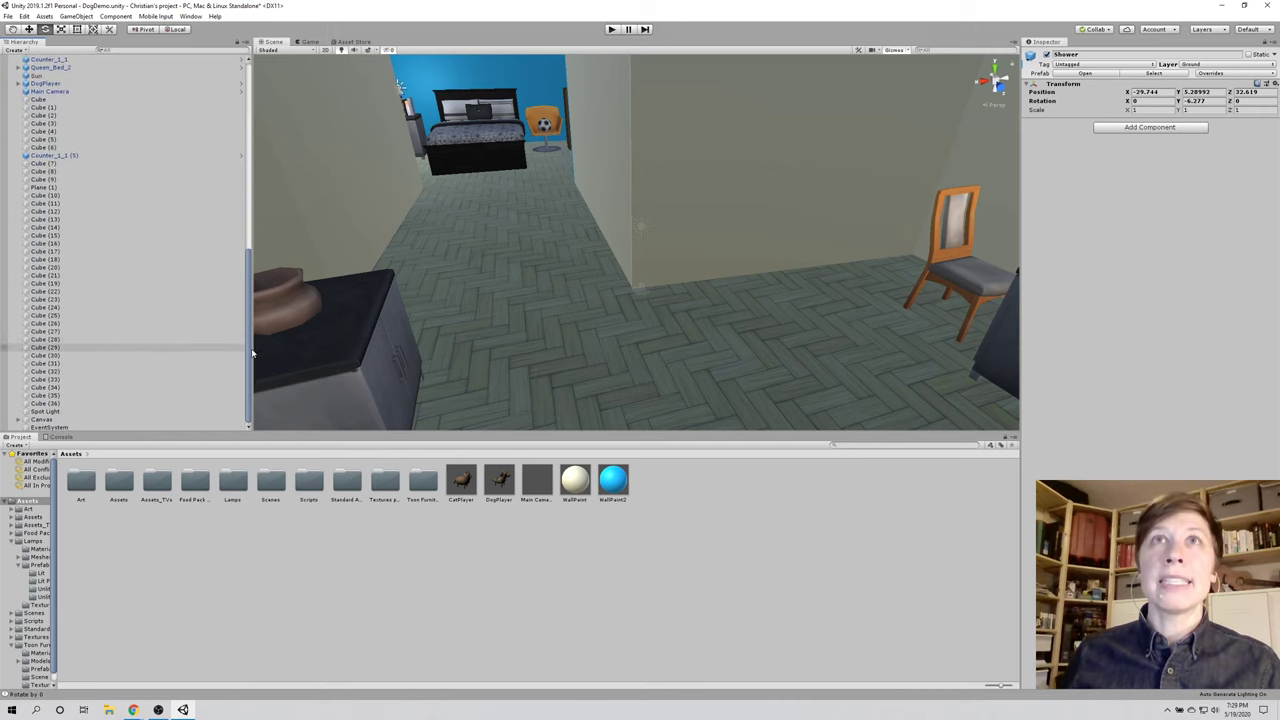
left_click(97, 420)
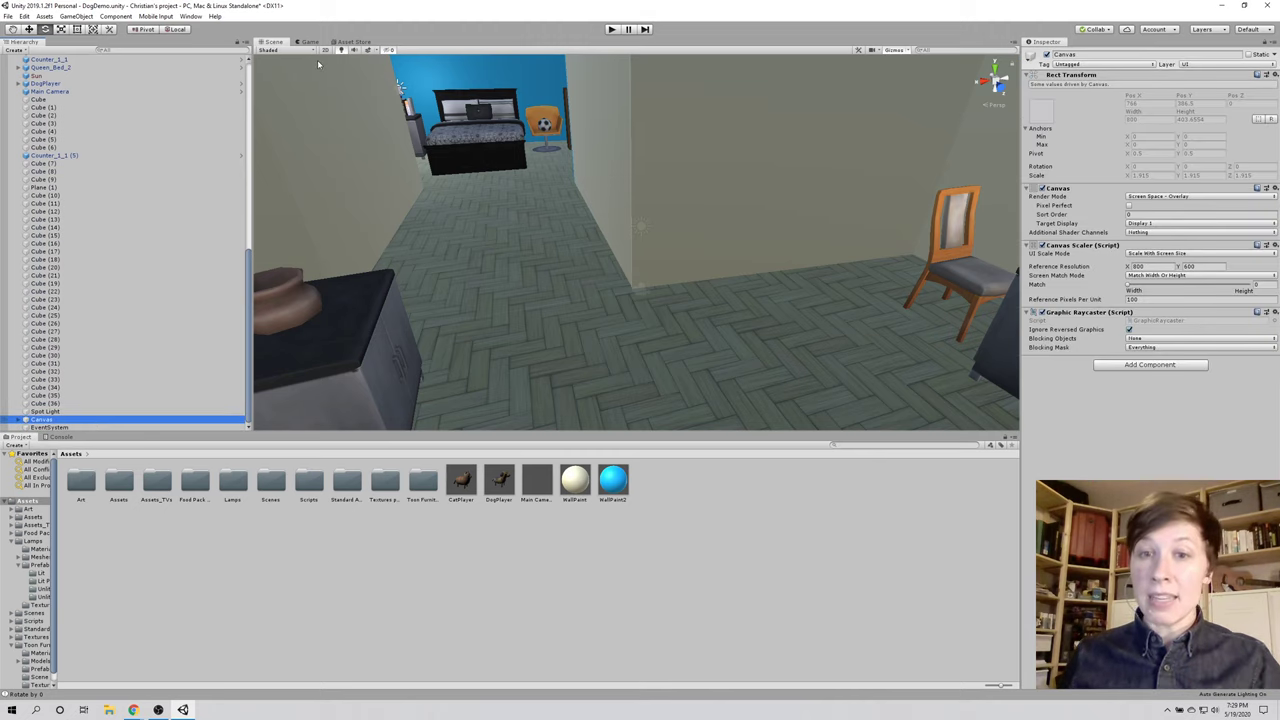
key("f")
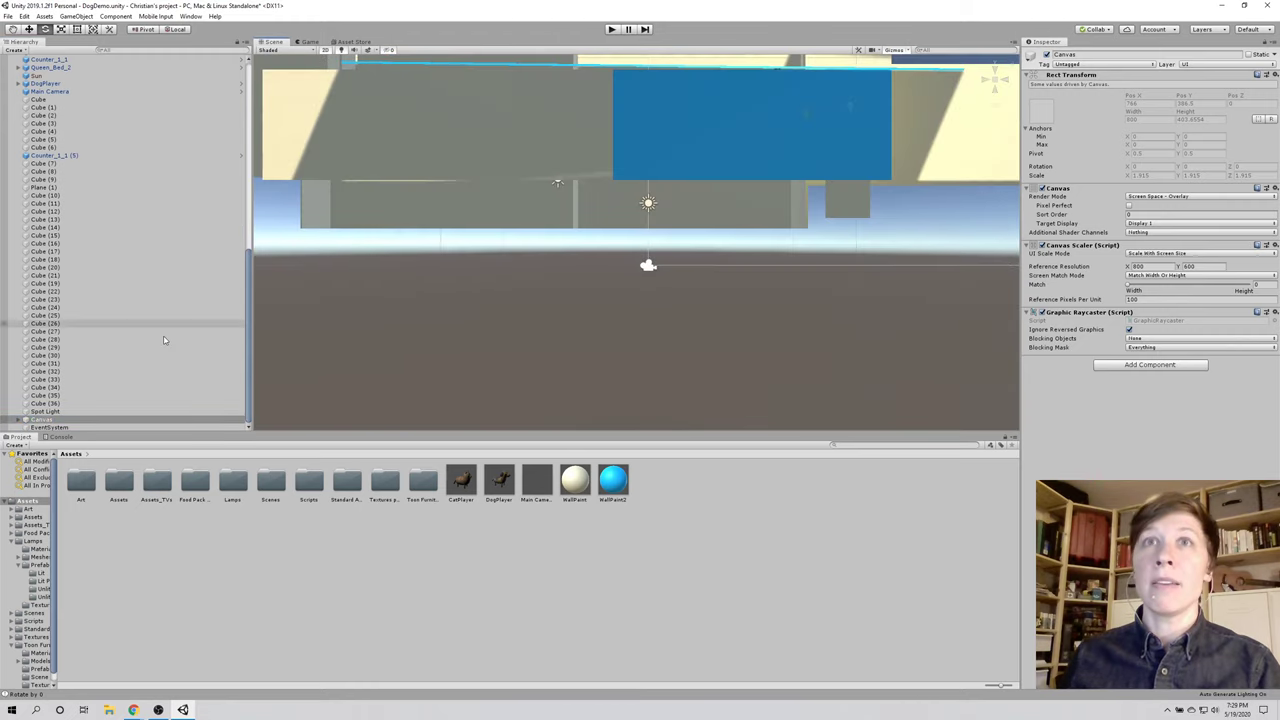
double_click(108, 420)
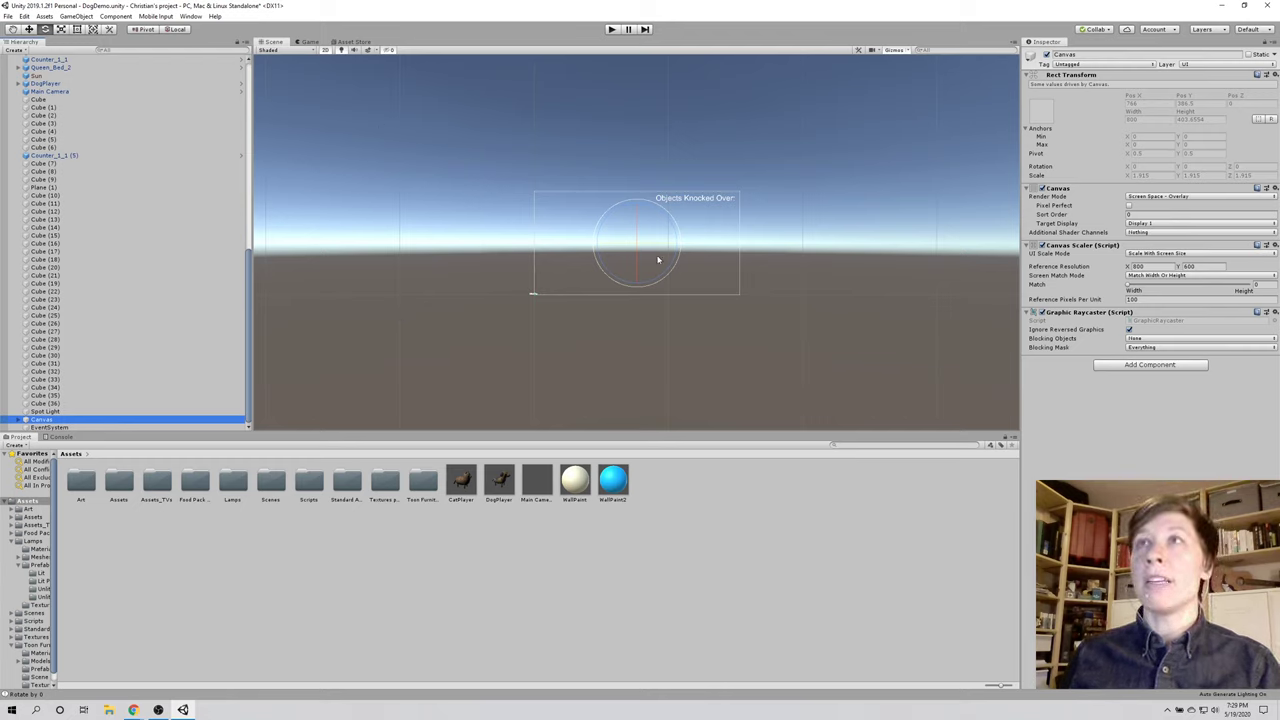
scroll(660, 250, "up", 3)
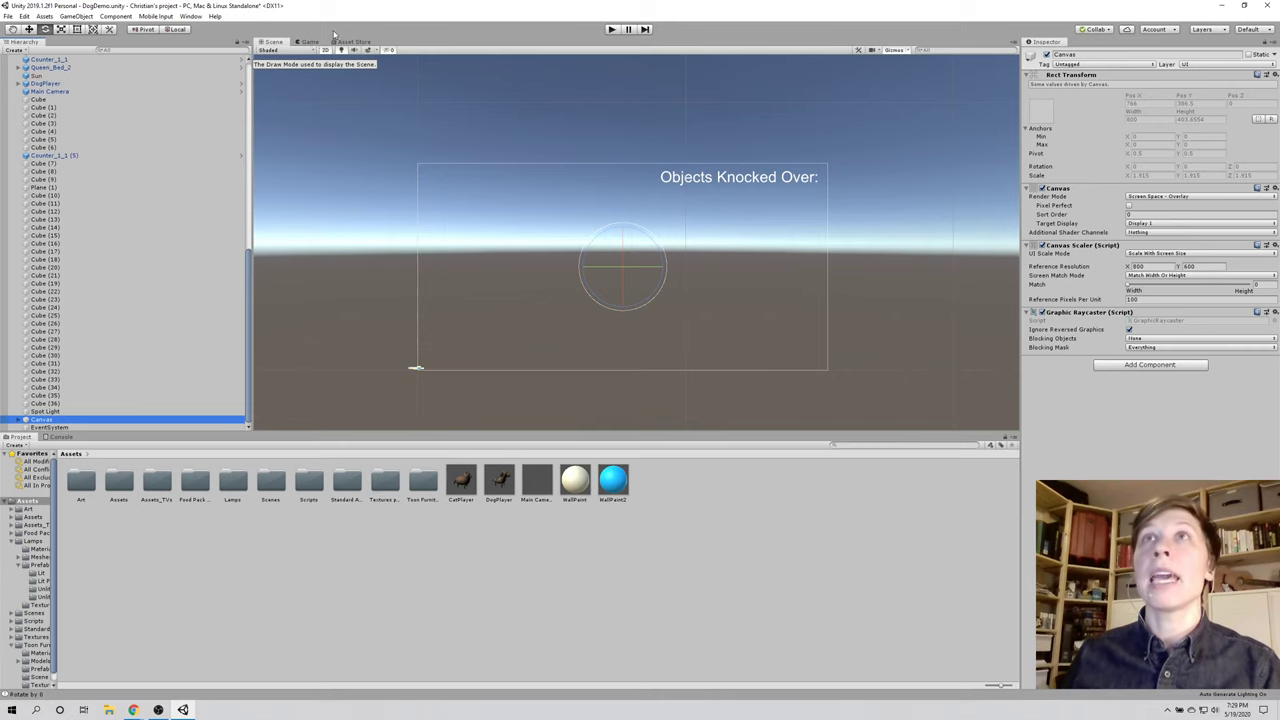
Step: Set the Game view's aspect ratio to 16:9 and return to the Scene view to compare the Canvas
left_click(310, 42)
left_click(318, 50)
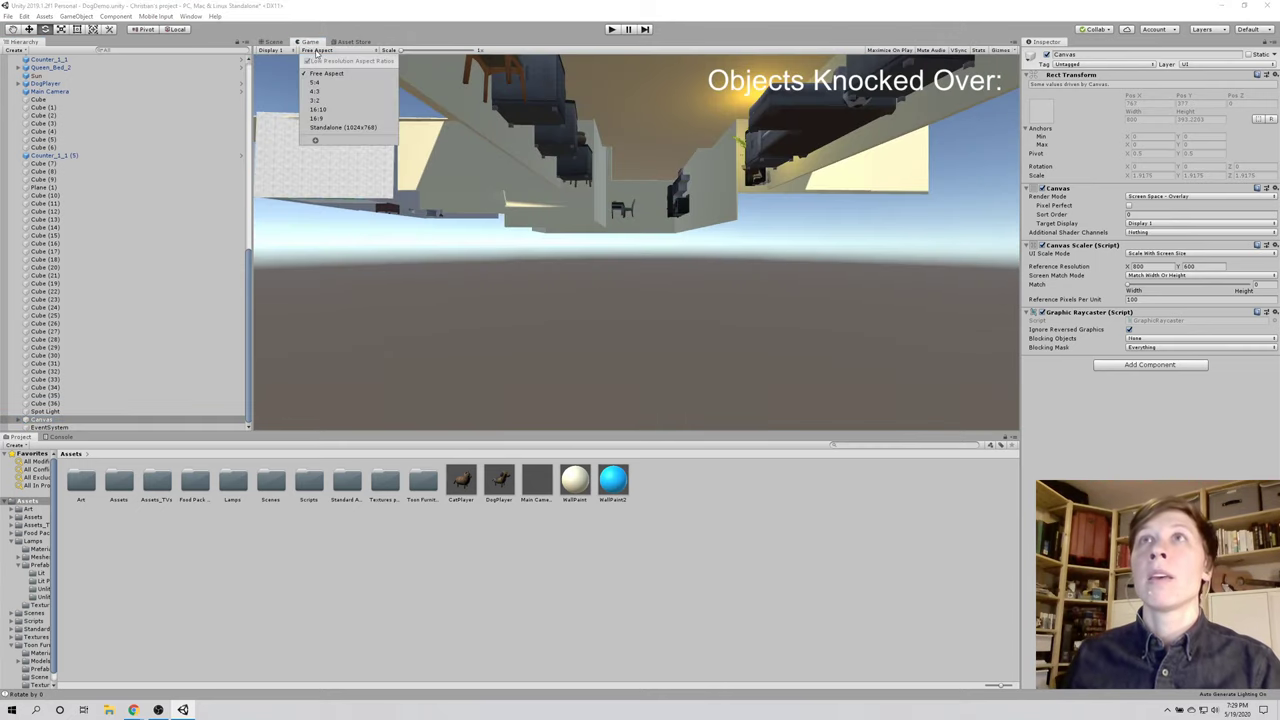
left_click(330, 118)
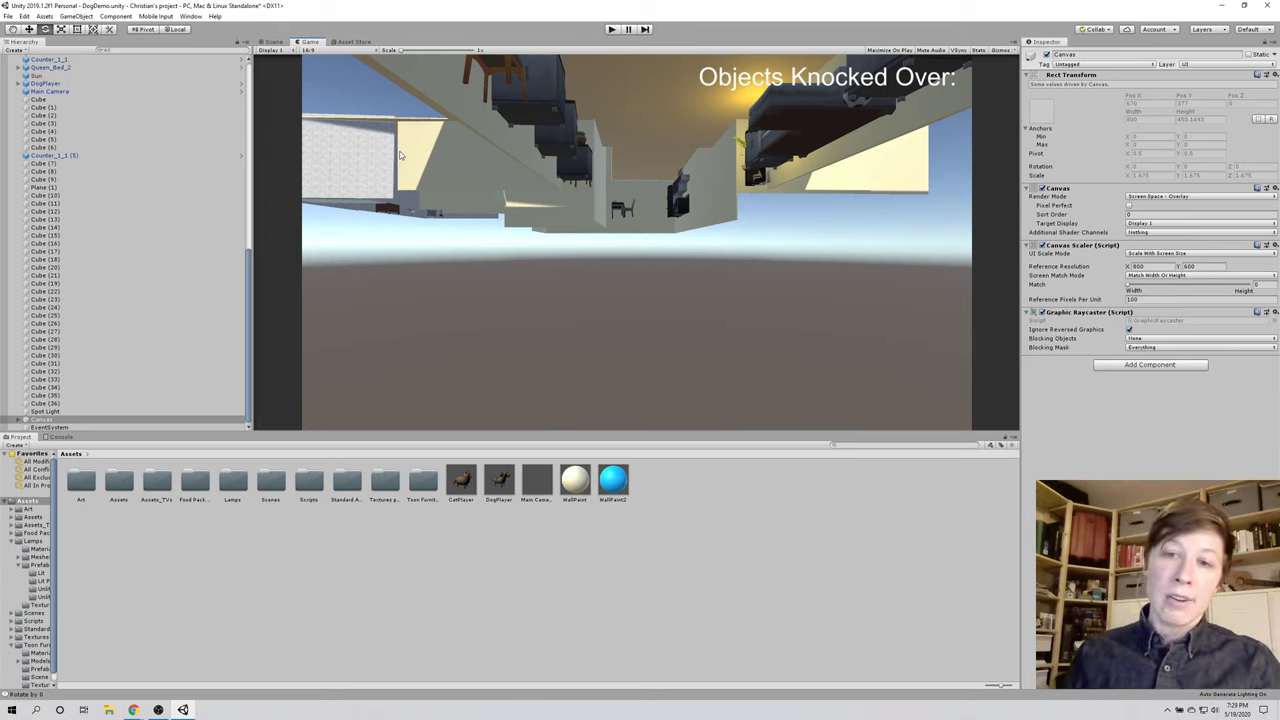
left_click(262, 43)
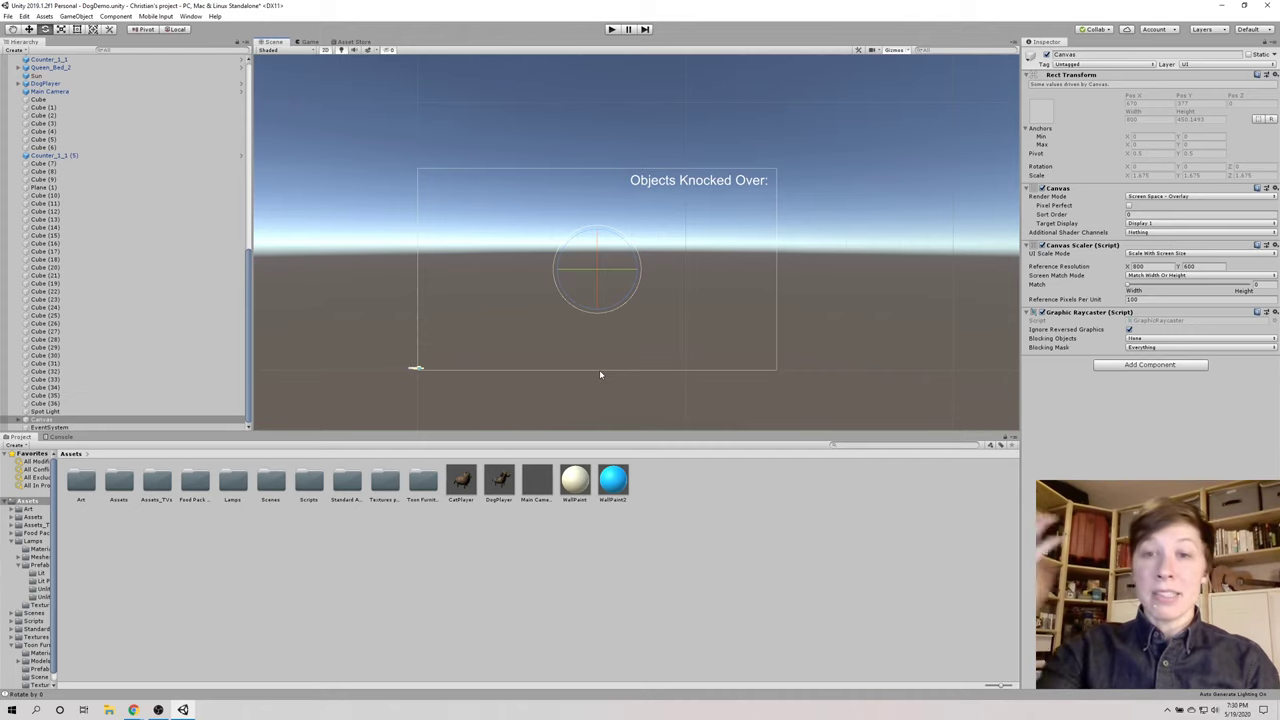
Step: Run the scene and walk the dog through the bathroom and out into the adjoining rooms to playtest it
left_click(611, 30)
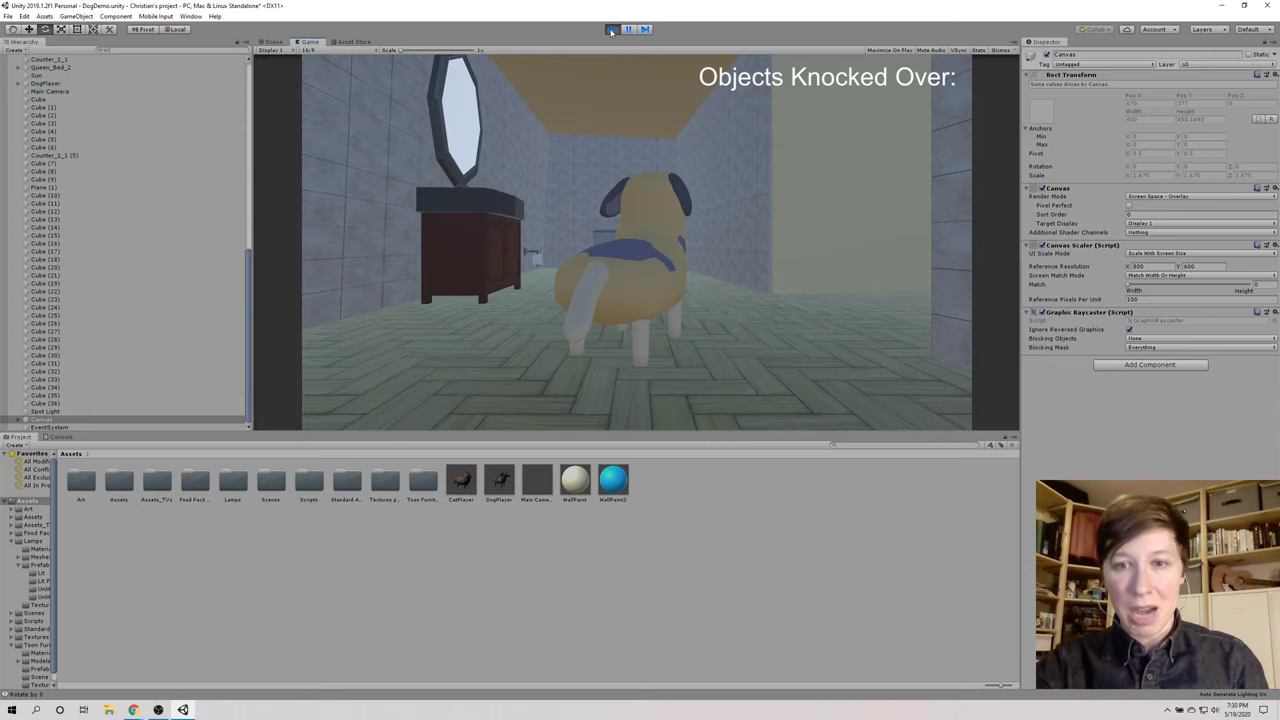
key("w")
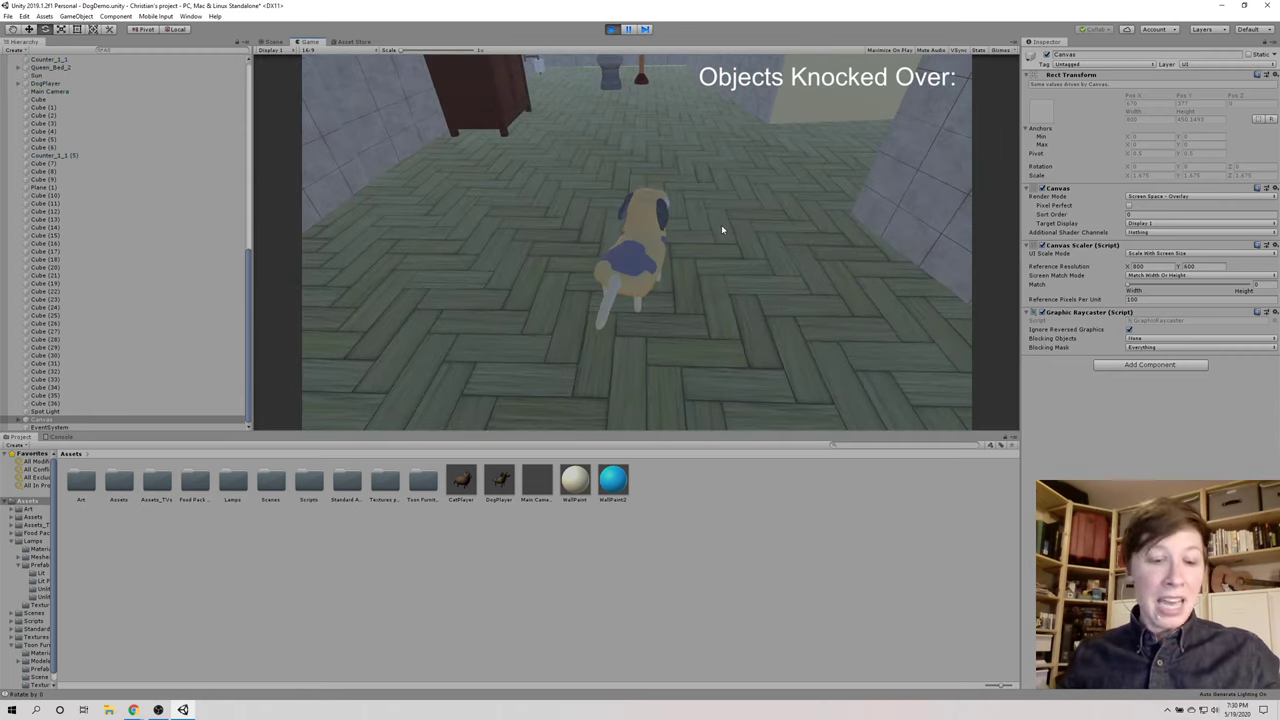
key("w")
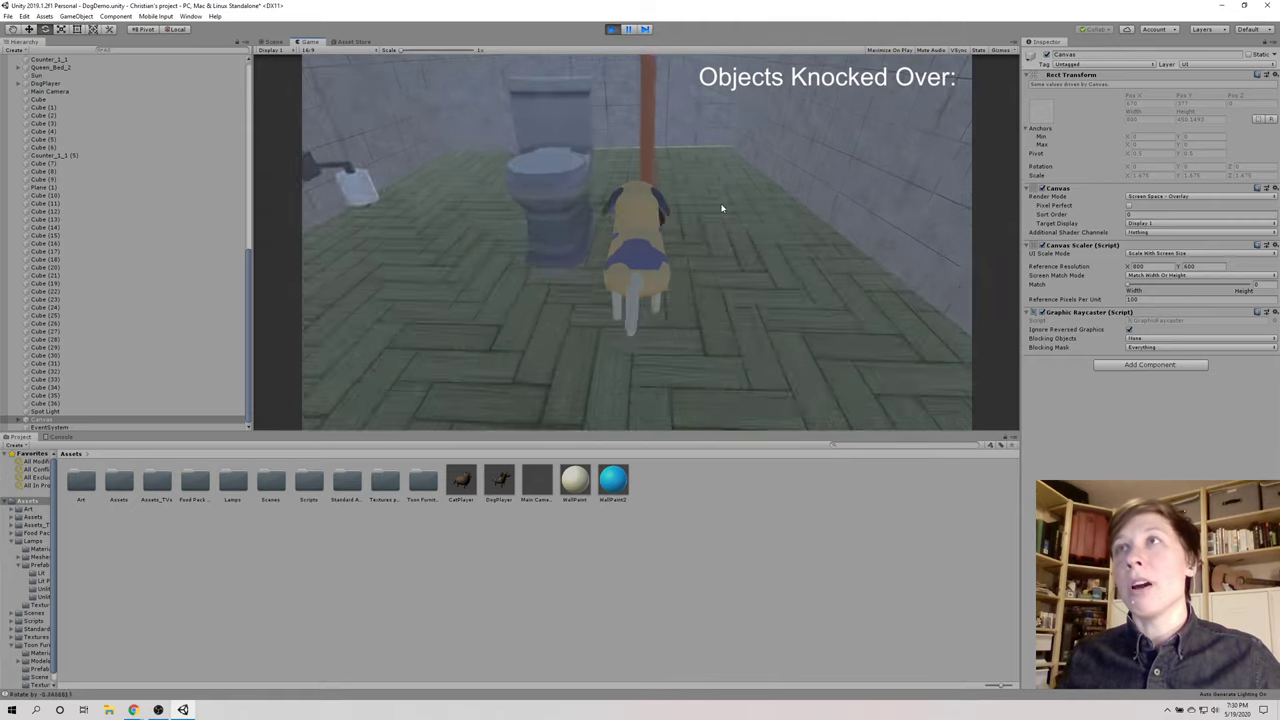
key("w")
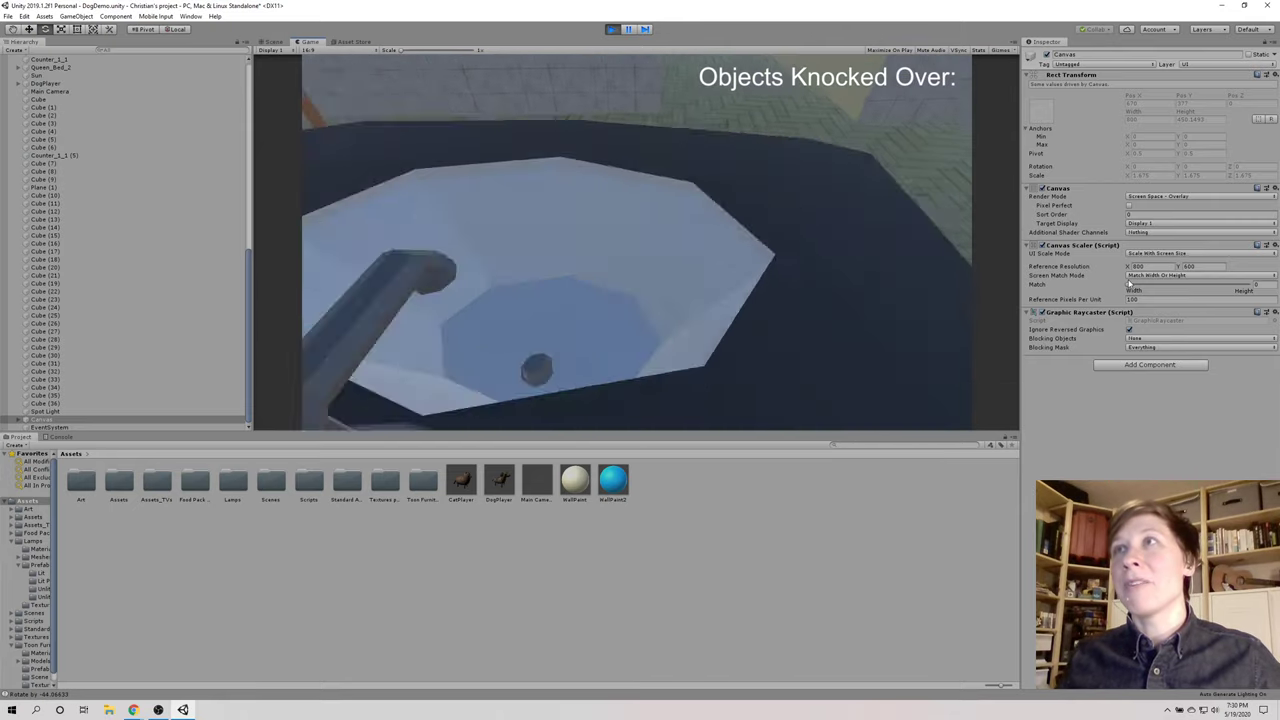
key("w")
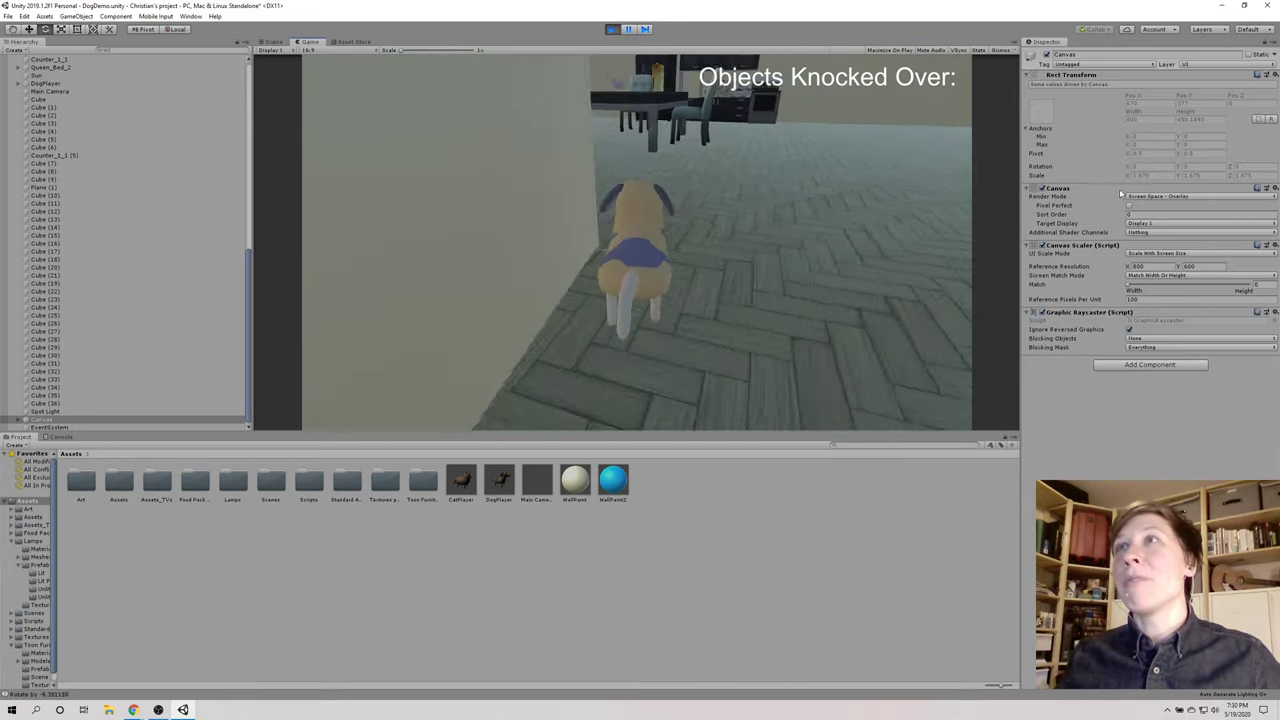
key("w")
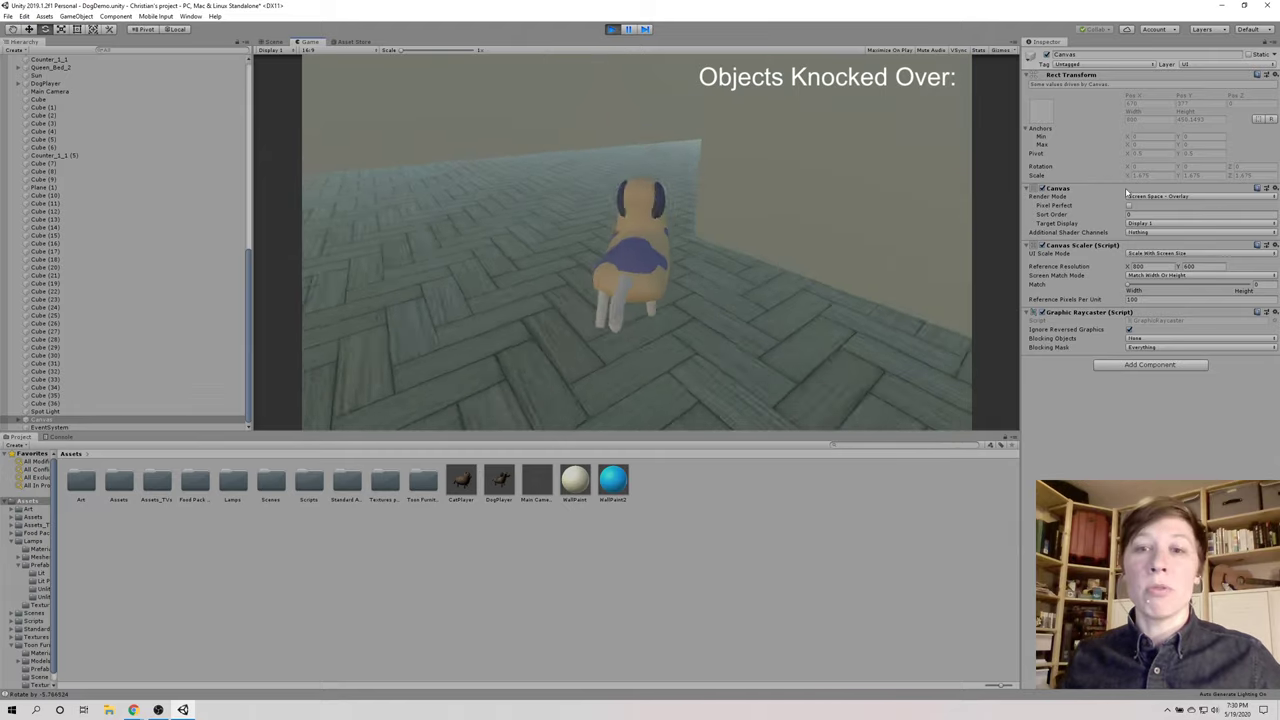
Step: Walk the dog through the living room and onto the hallway cabinet to knock the vase off it
key("w")
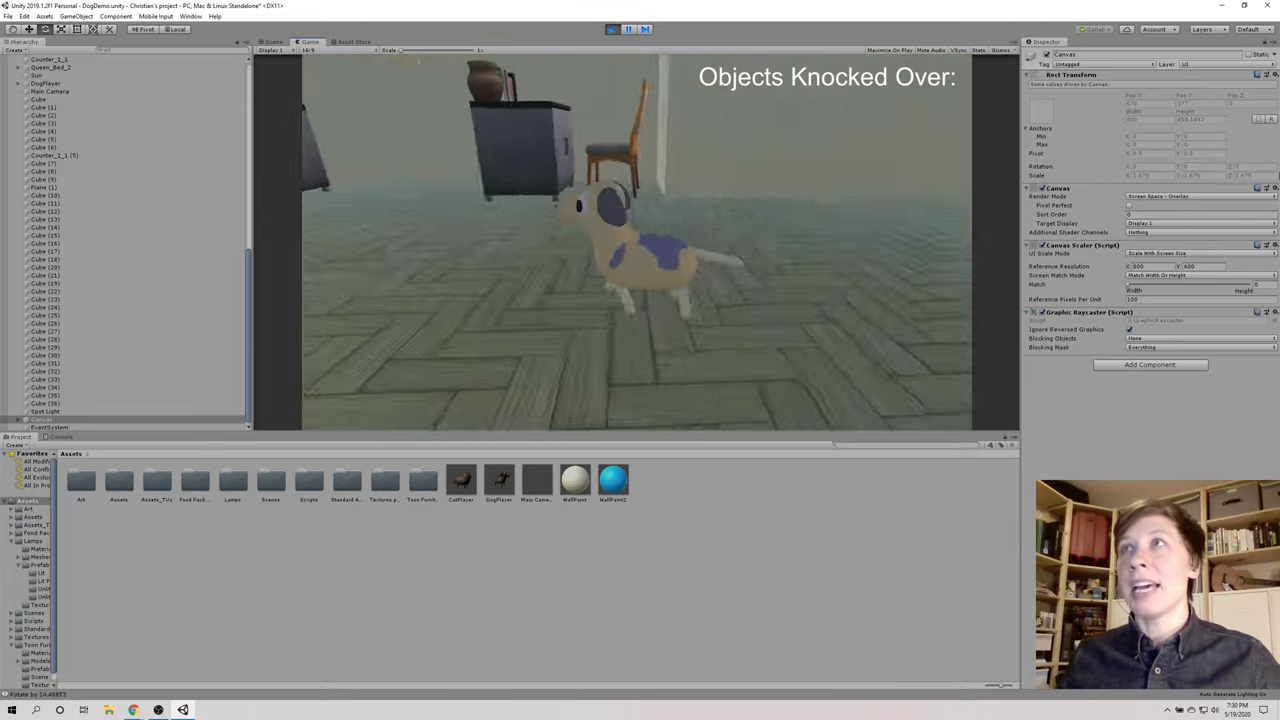
key("w")
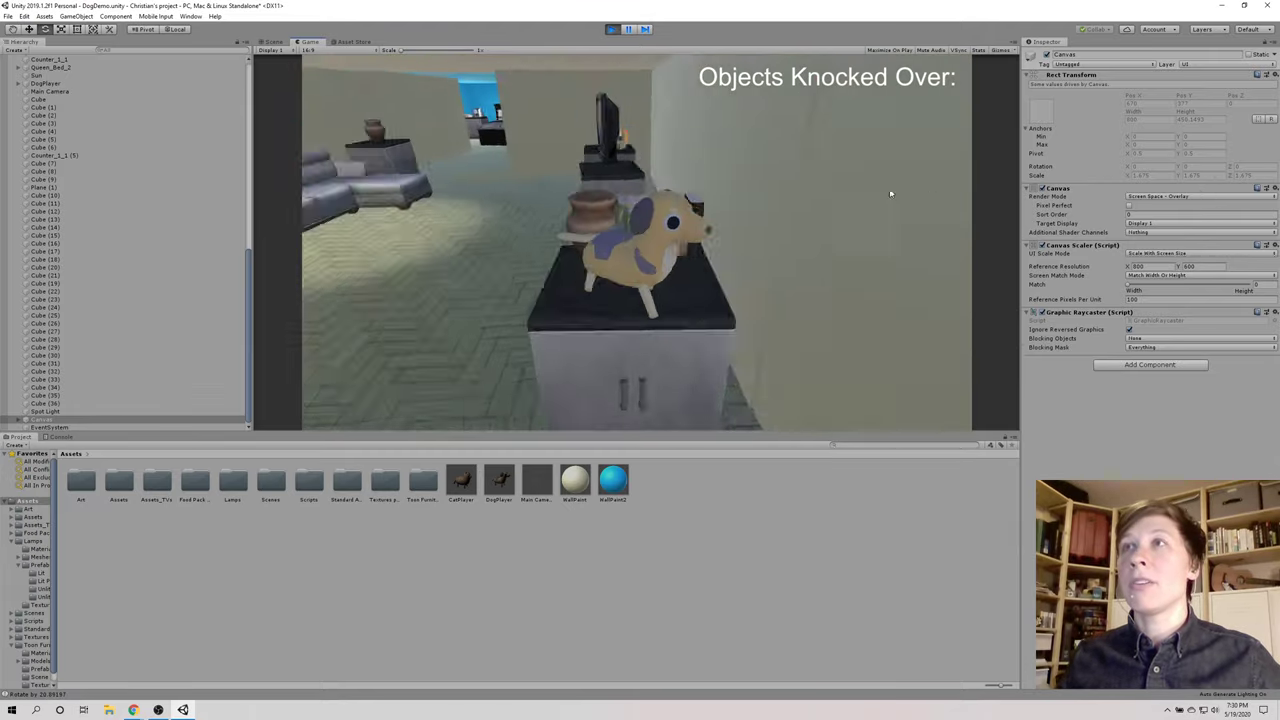
key("w")
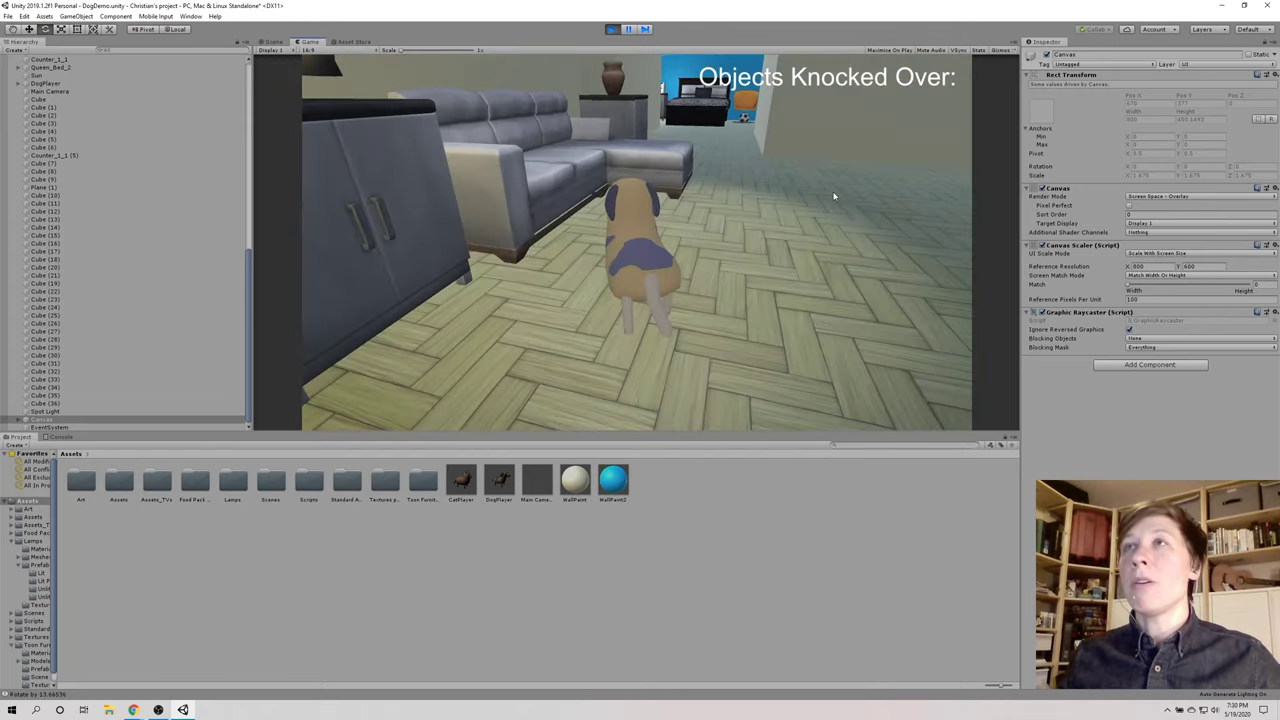
key("d")
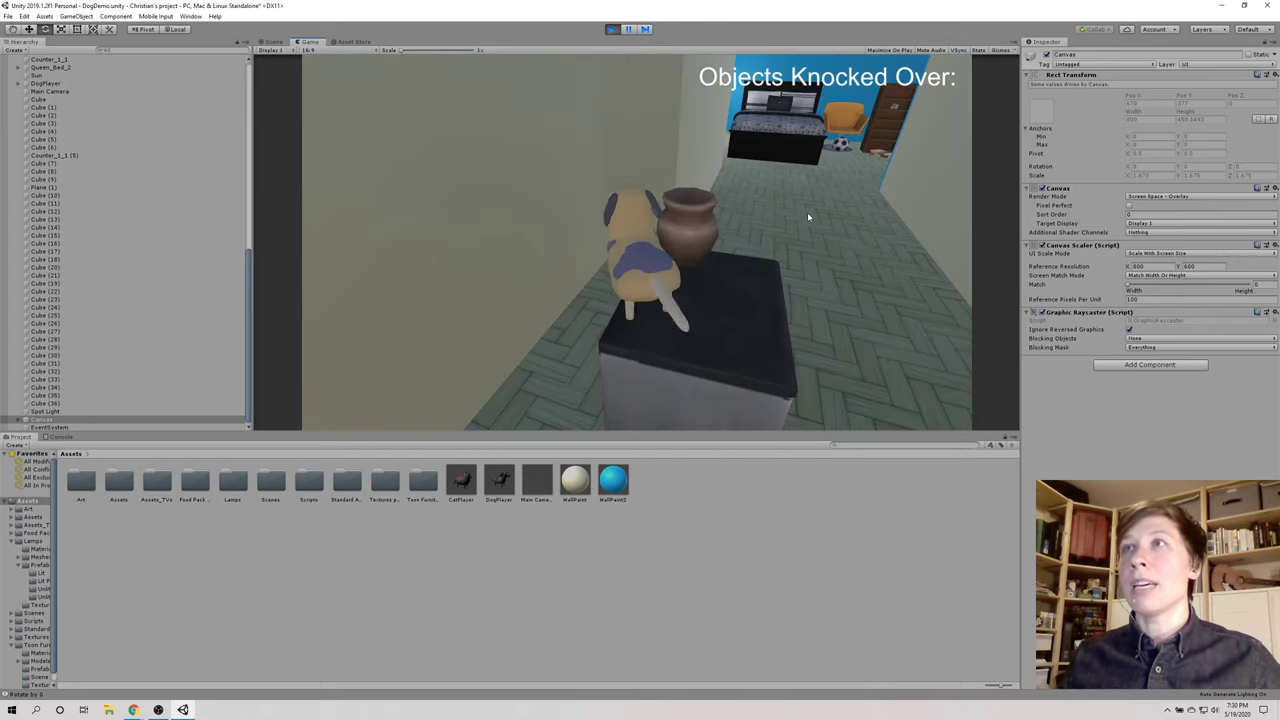
key("a")
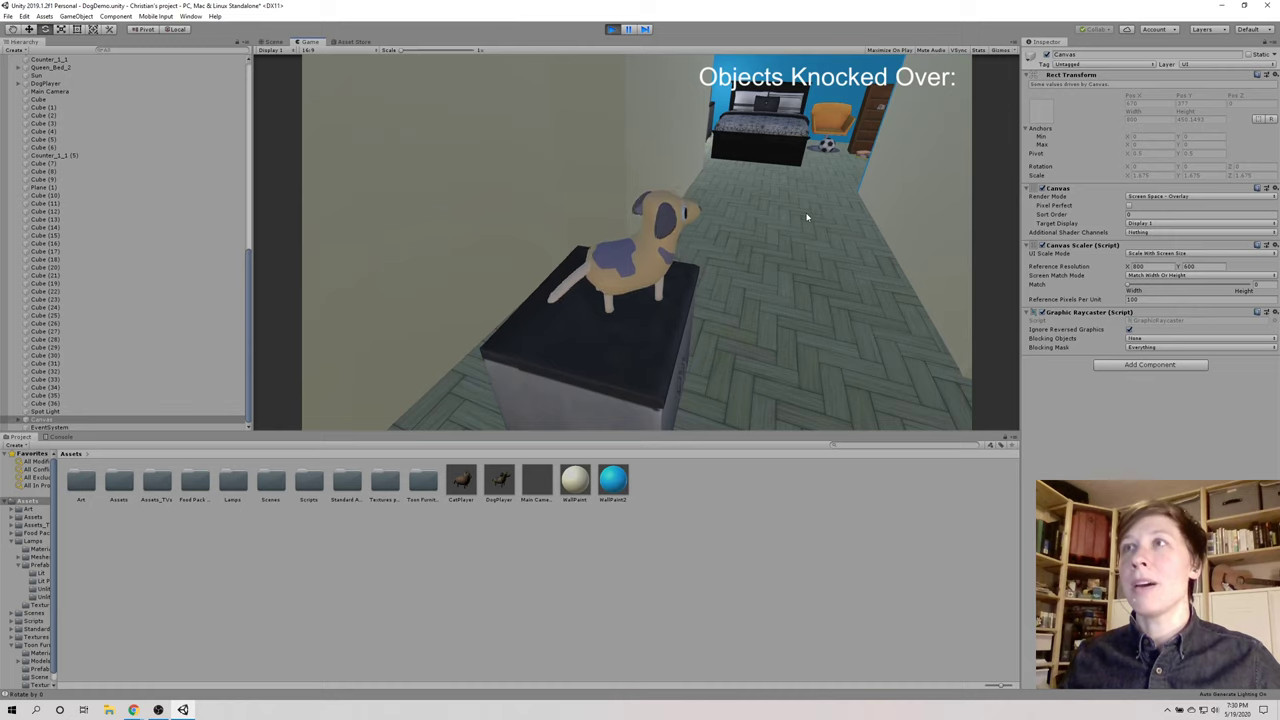
Step: Move the dog around on top of the hallway cabinet, then stop the playtest
key("w")
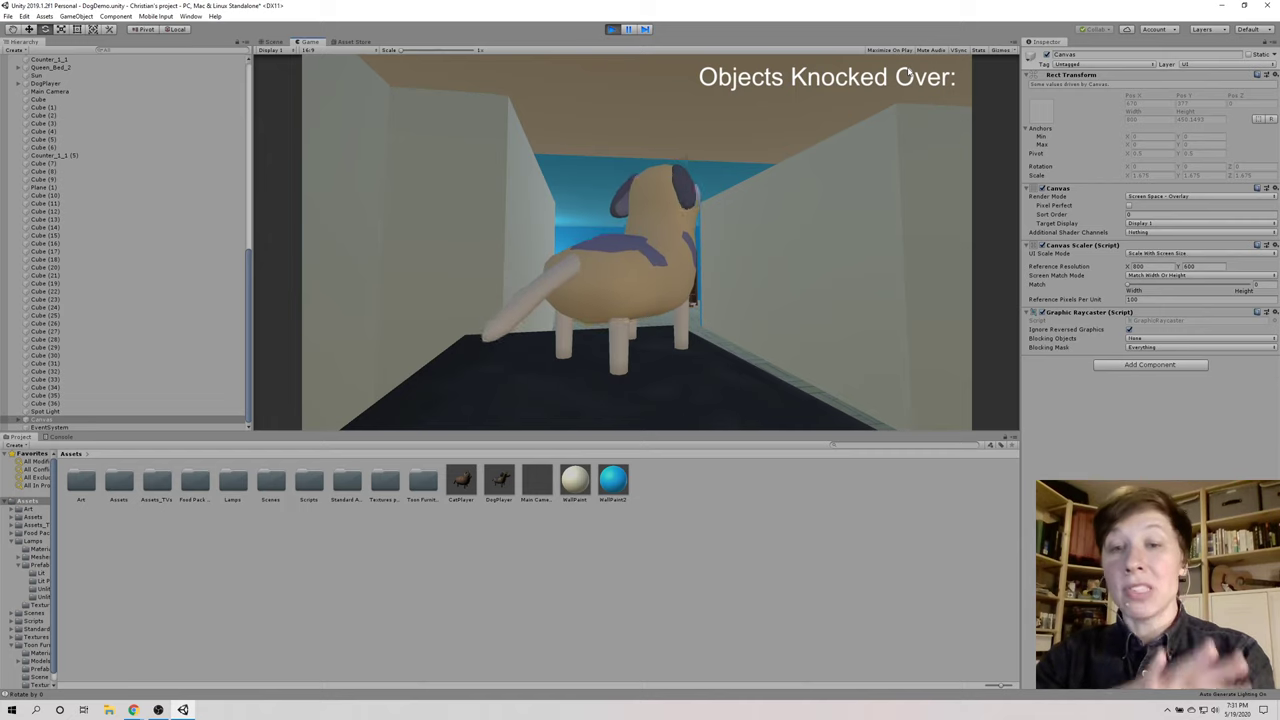
key("w")
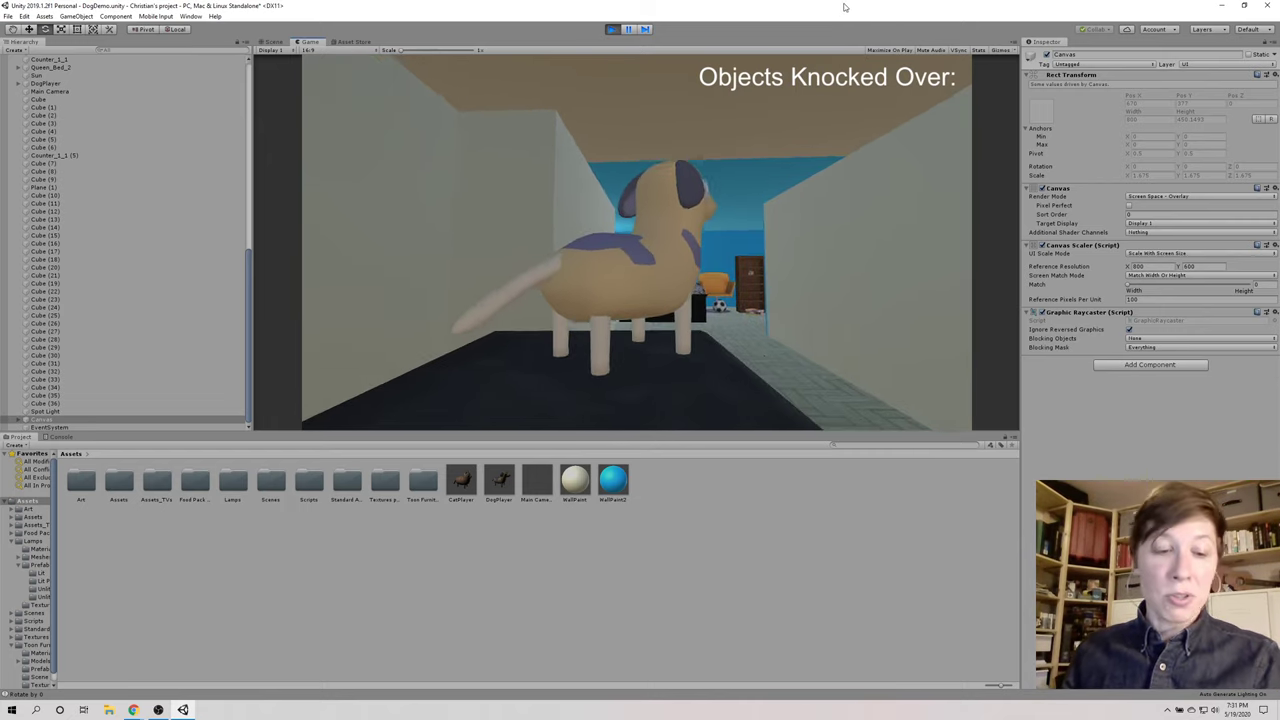
key("w")
key("d")
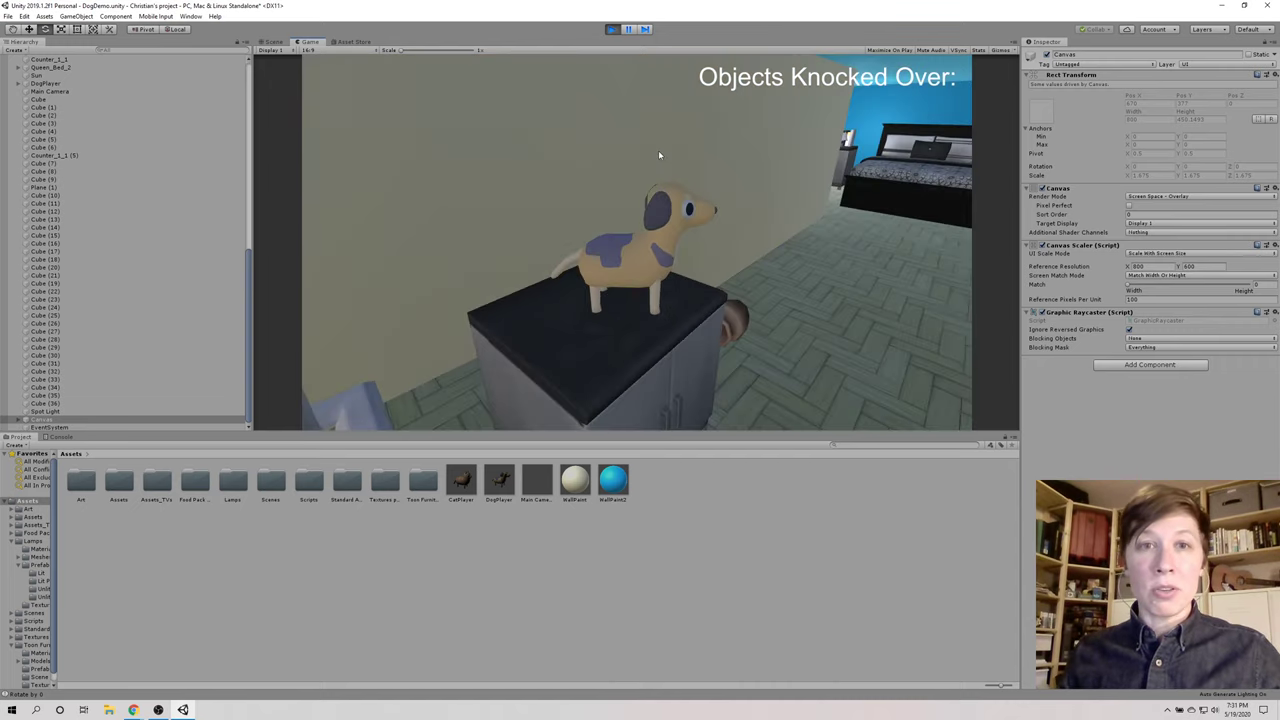
left_click(611, 29)
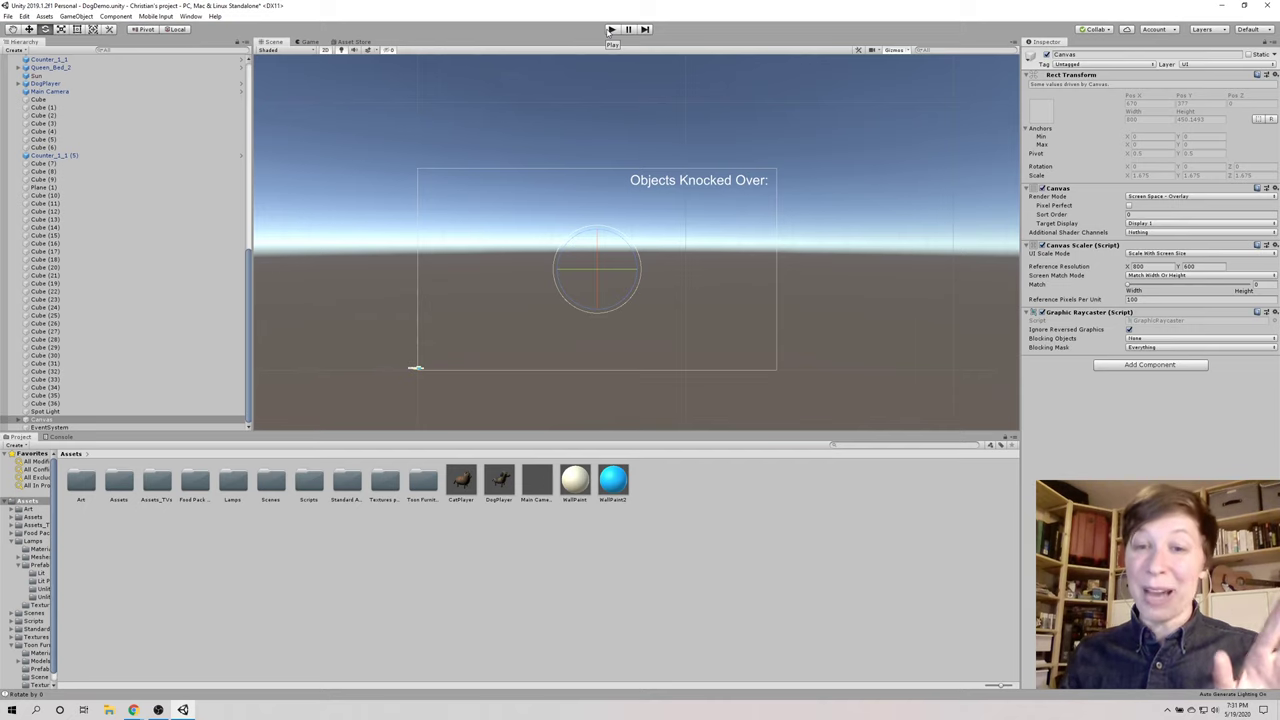
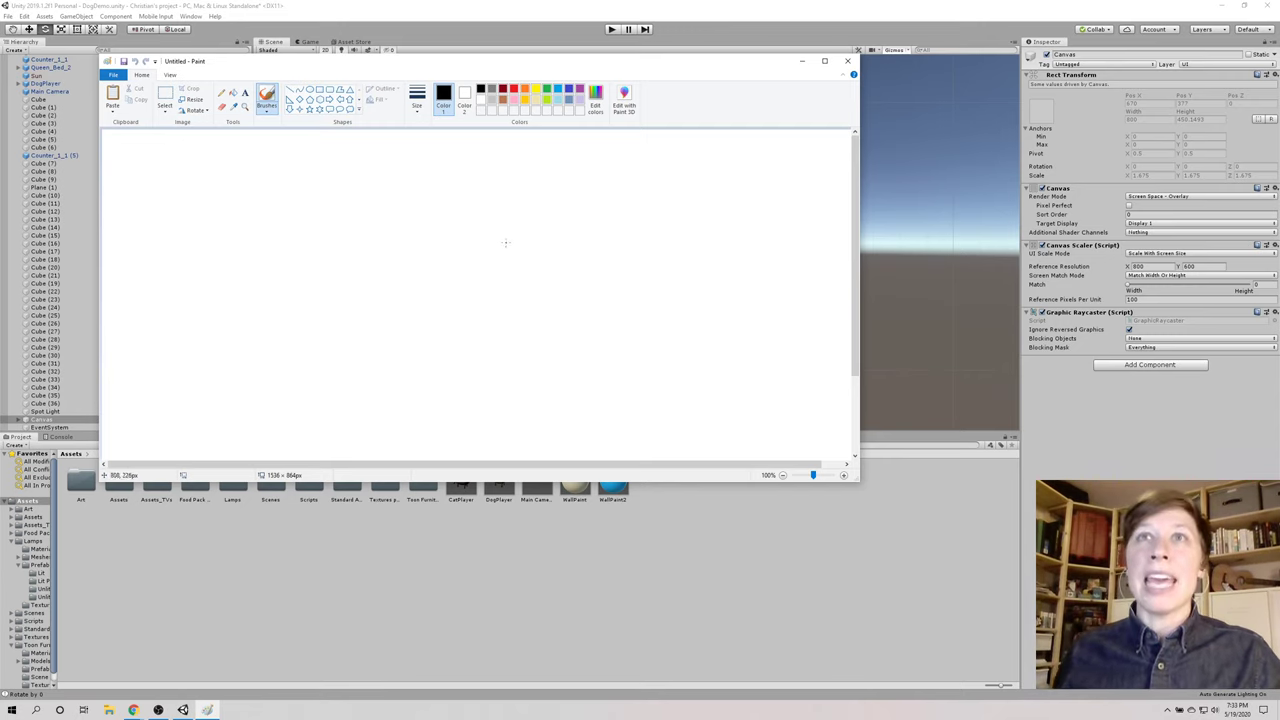
Step: In Paint, draw a freehand black circle in the canvas's upper-left area and label it "Game Manager" above
mouse_move(254, 185)
left_mouse_down()
mouse_move(164, 207)
mouse_move(167, 266)
mouse_move(249, 288)
mouse_move(280, 237)
mouse_move(257, 188)
left_mouse_up()
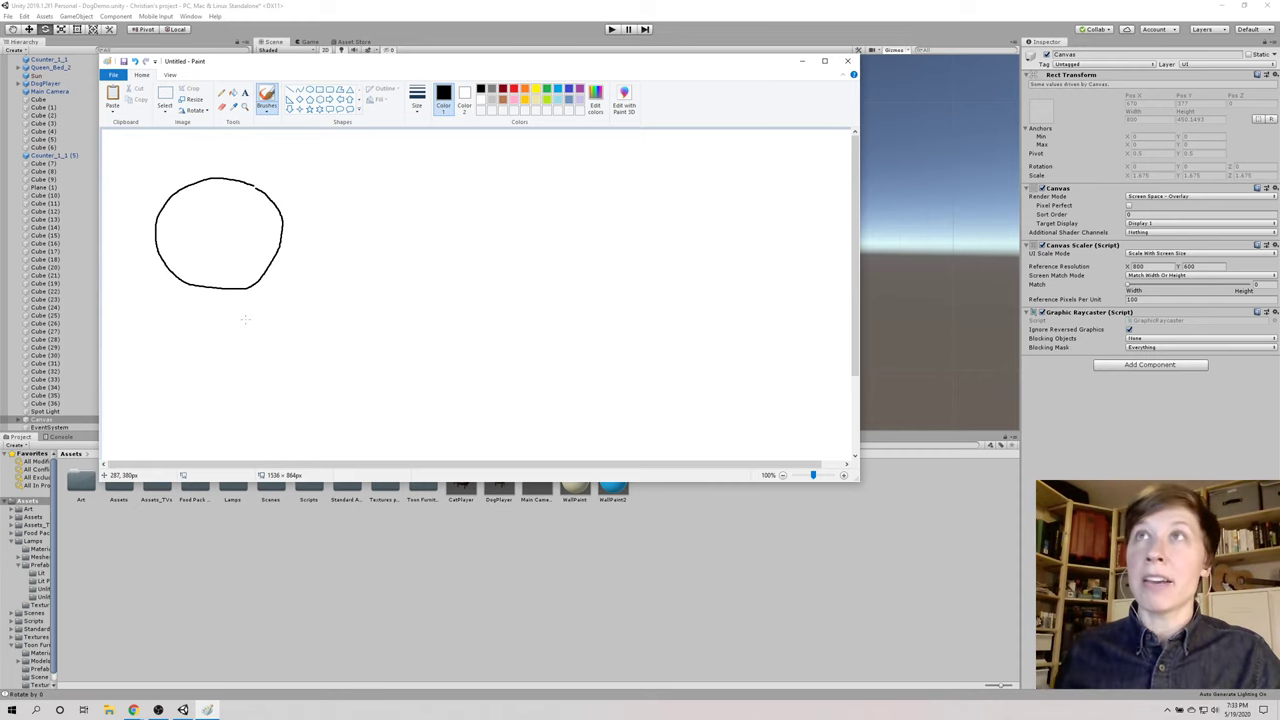
left_click(245, 92)
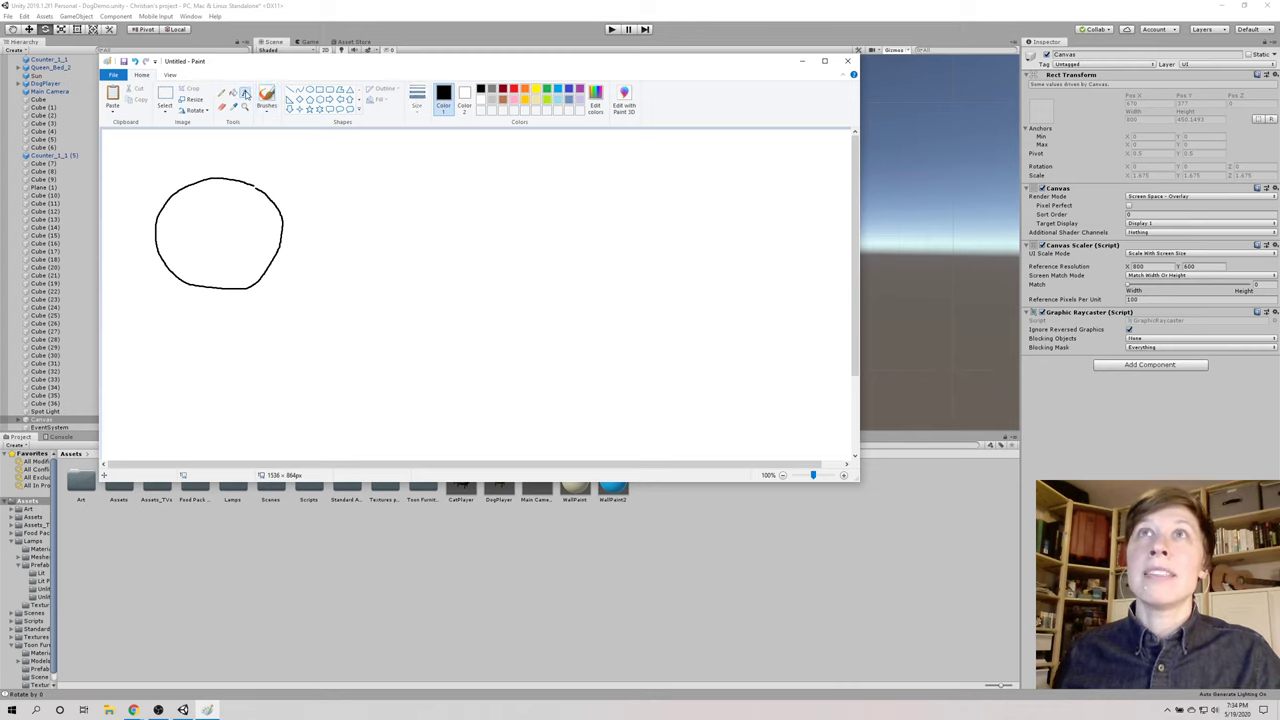
left_click(189, 164)
type("Ga")
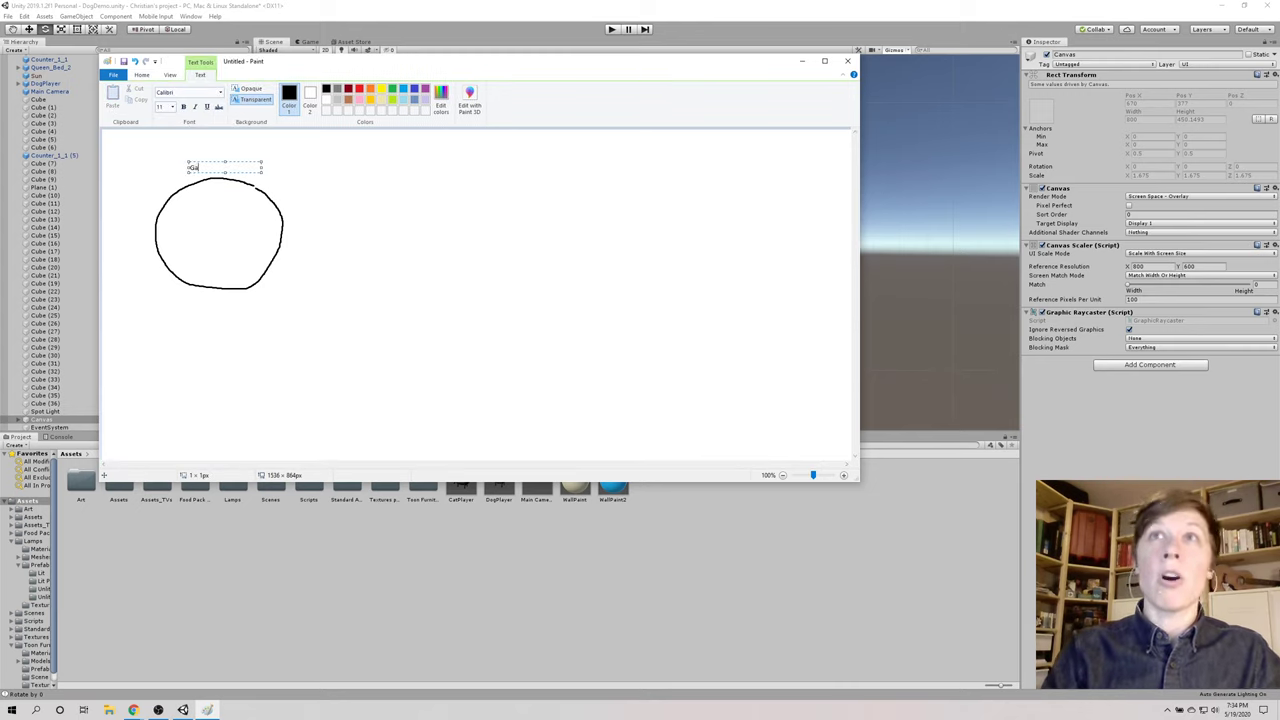
type("me Manager")
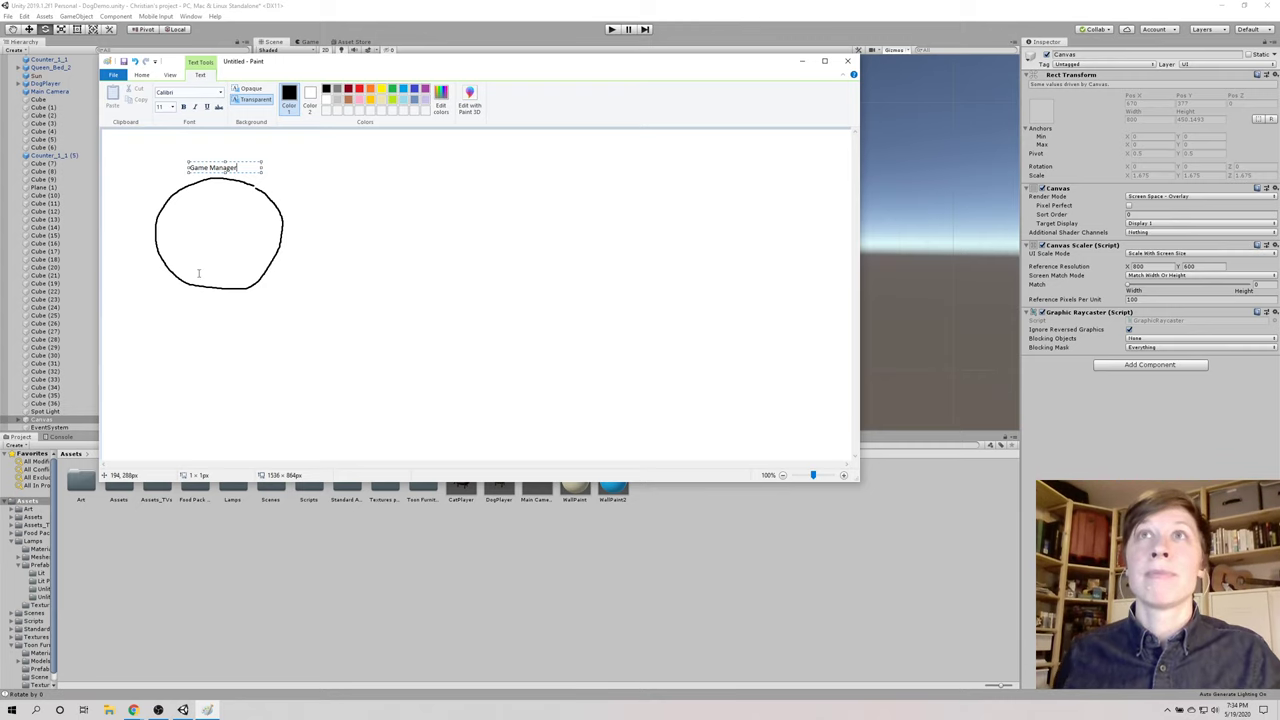
Step: Add the text entries "Win?" and "Paused?" inside the Game Manager circle
left_click(180, 229)
left_click(181, 207)
type("Win?")
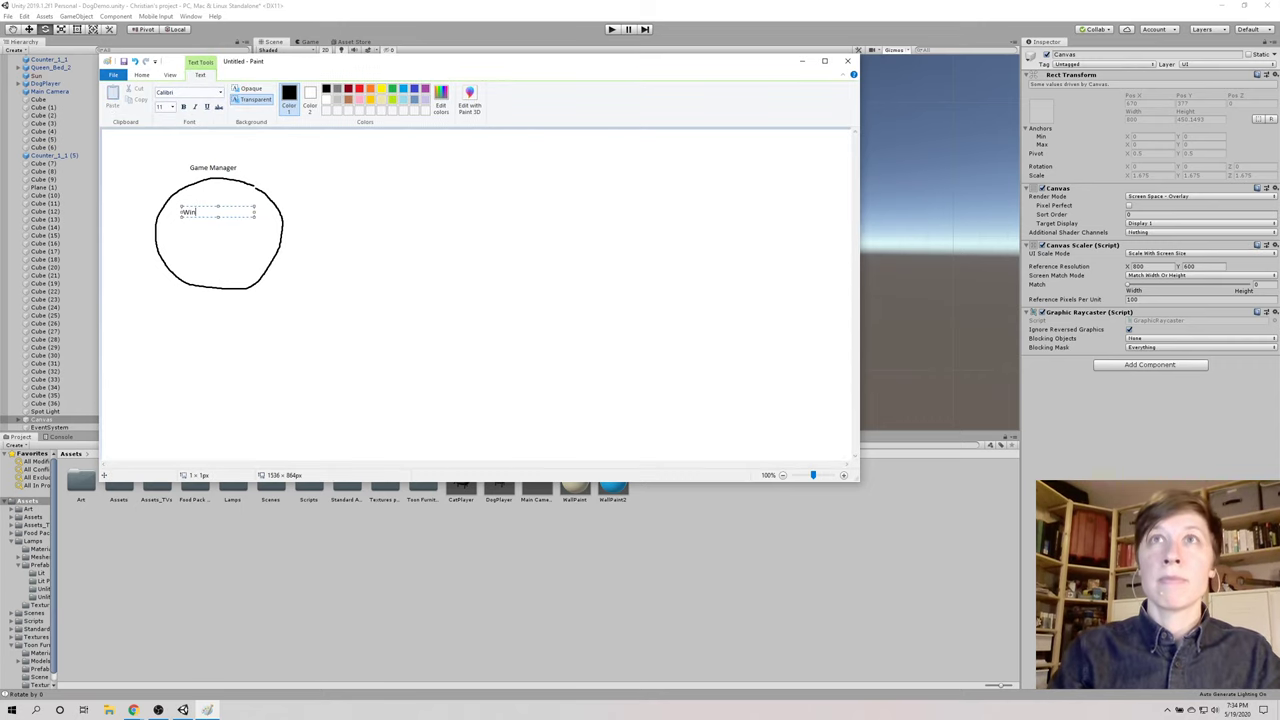
left_click(180, 238)
left_click(182, 240)
type("Paused?")
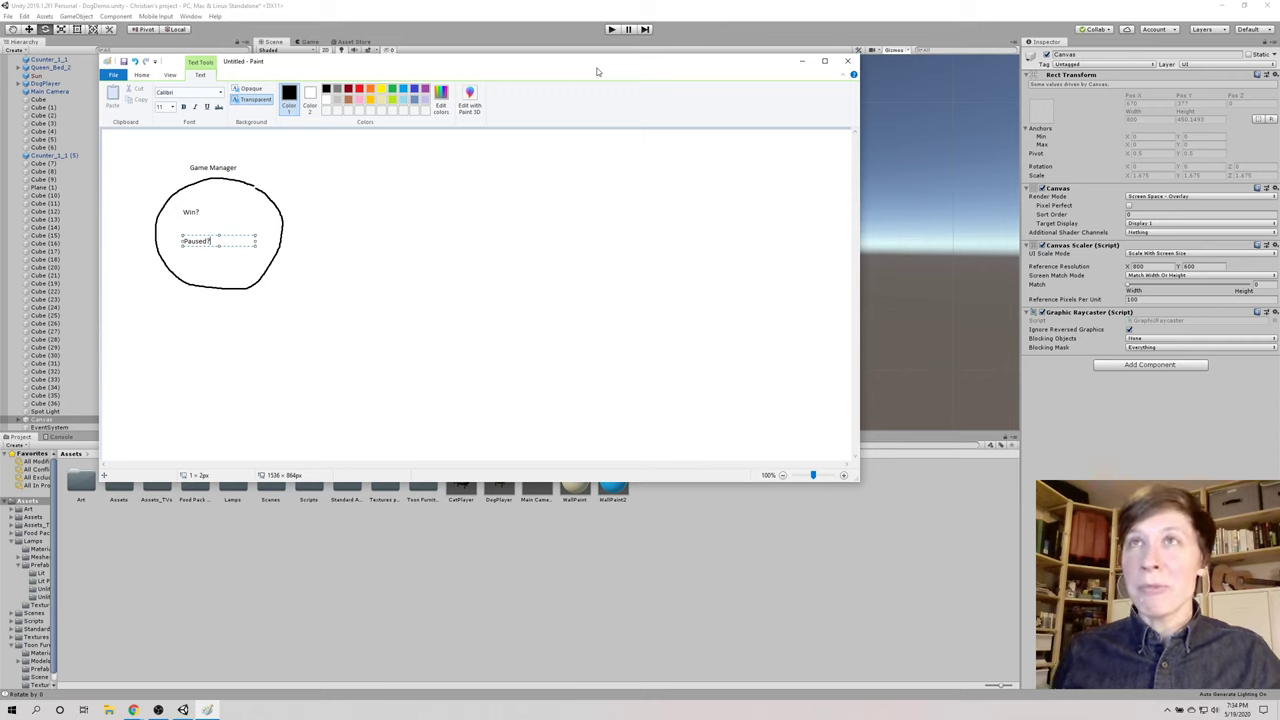
left_click(448, 248)
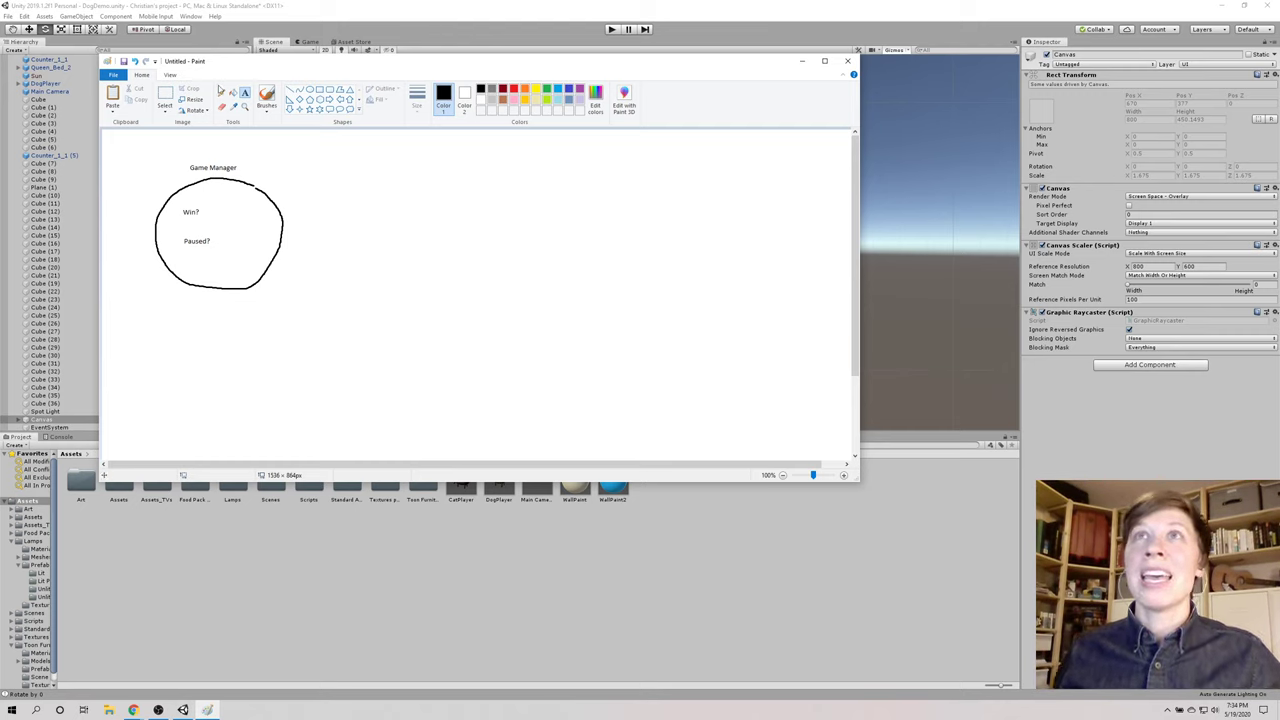
Step: Draw a second freehand circle beside the Game Manager circle, using the Pencil with its thickest line
left_click(221, 92)
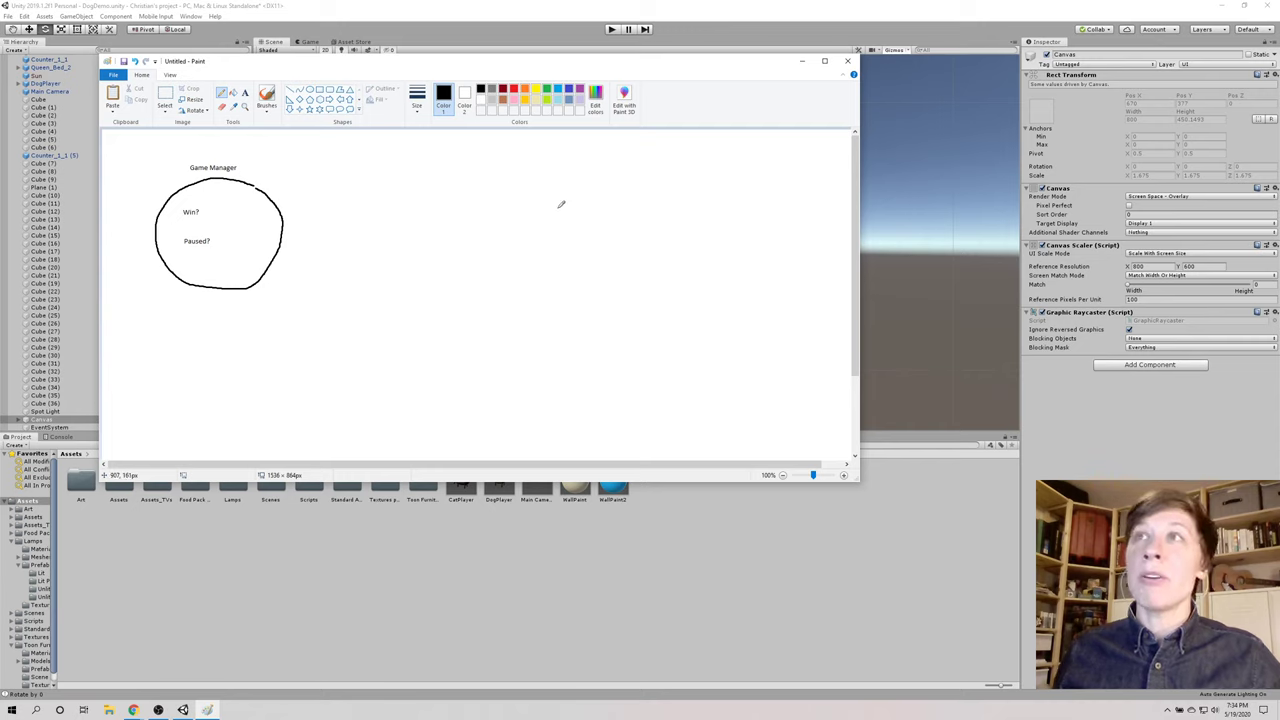
mouse_move(560, 203)
left_mouse_down()
mouse_move(438, 172)
mouse_move(405, 208)
mouse_move(408, 229)
mouse_move(459, 283)
mouse_move(550, 246)
mouse_move(546, 198)
left_mouse_up()
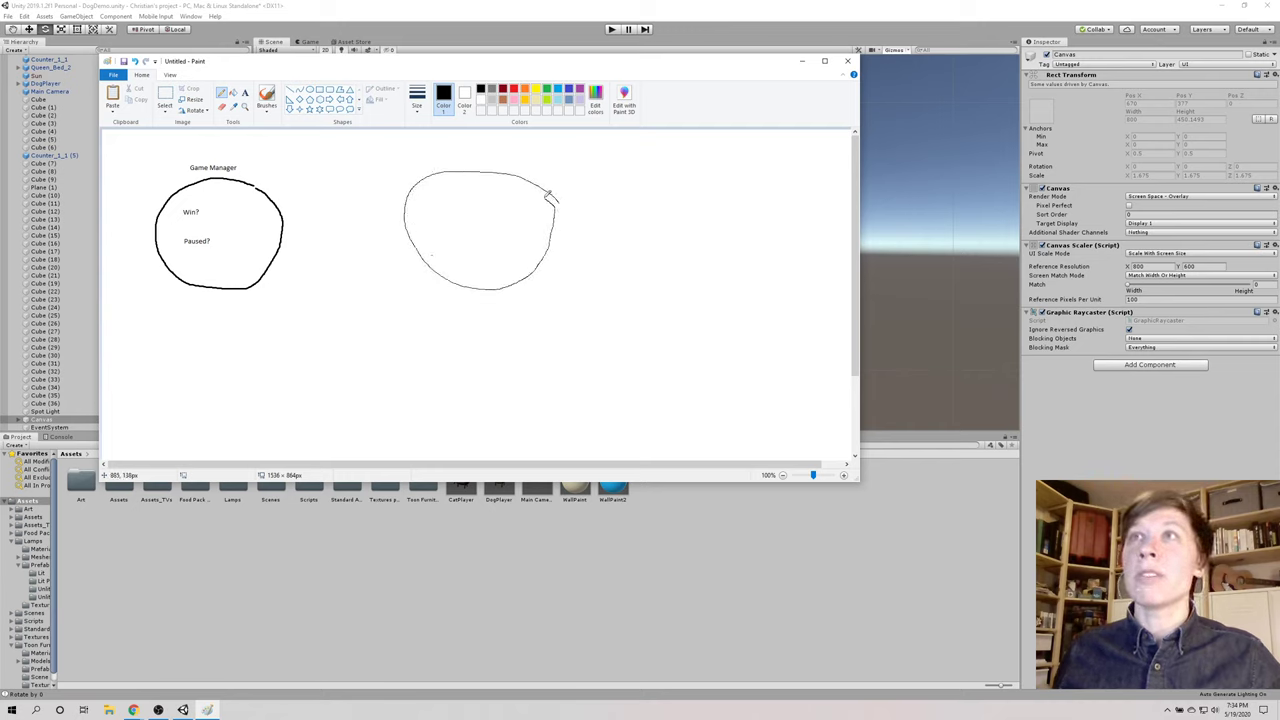
key("ctrl+z")
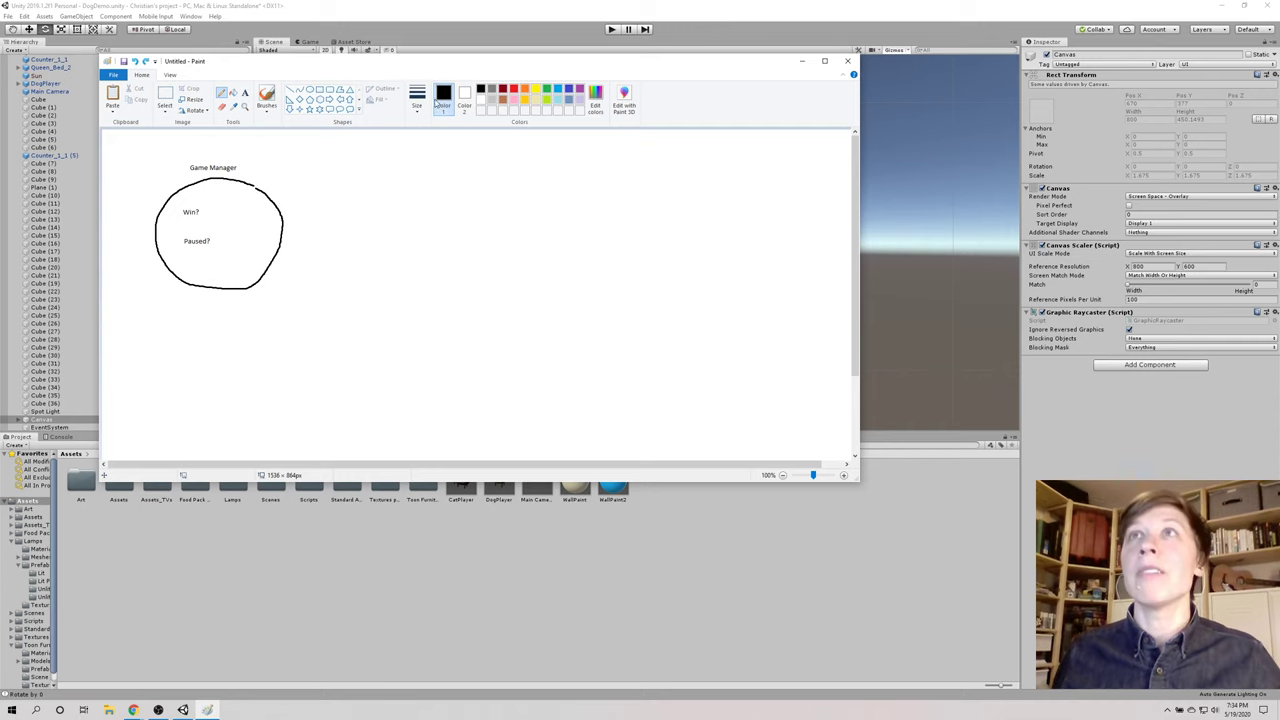
left_click(417, 100)
left_click(440, 187)
mouse_move(527, 186)
left_mouse_down()
mouse_move(413, 213)
mouse_move(425, 270)
mouse_move(541, 229)
mouse_move(523, 177)
left_mouse_up()
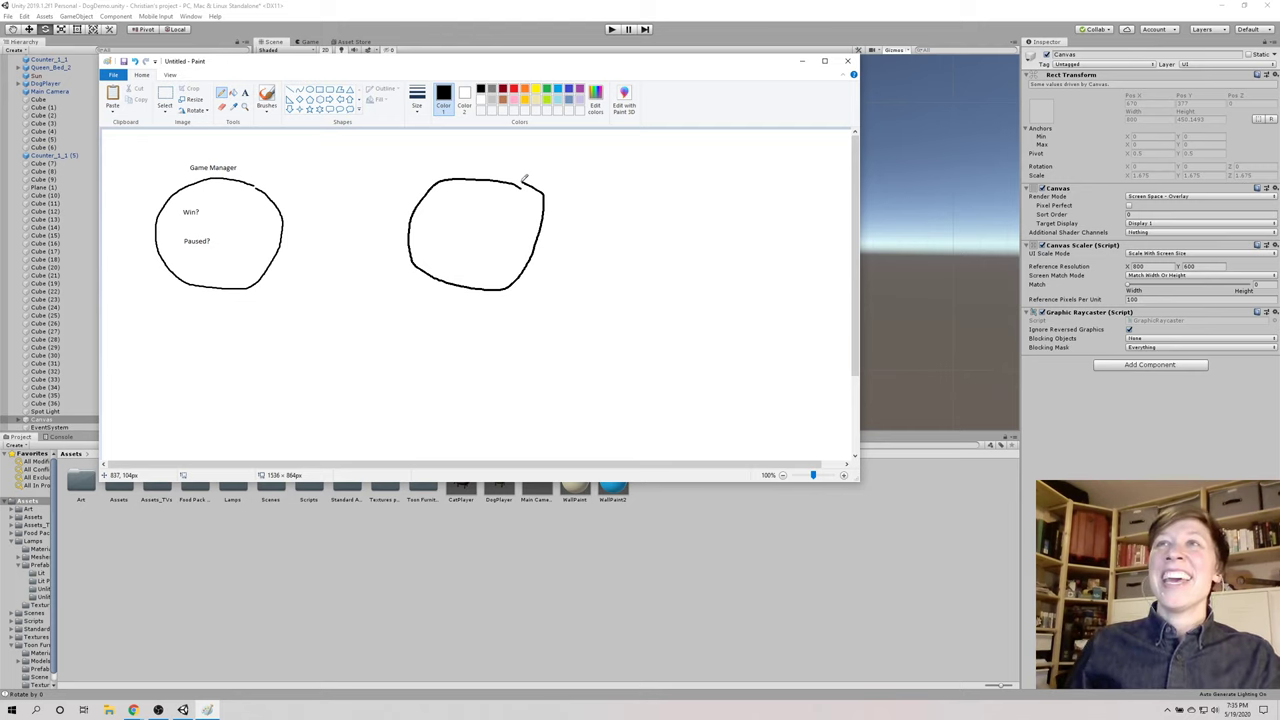
Step: Label the second circle "UI" just above its outline
left_click(244, 95)
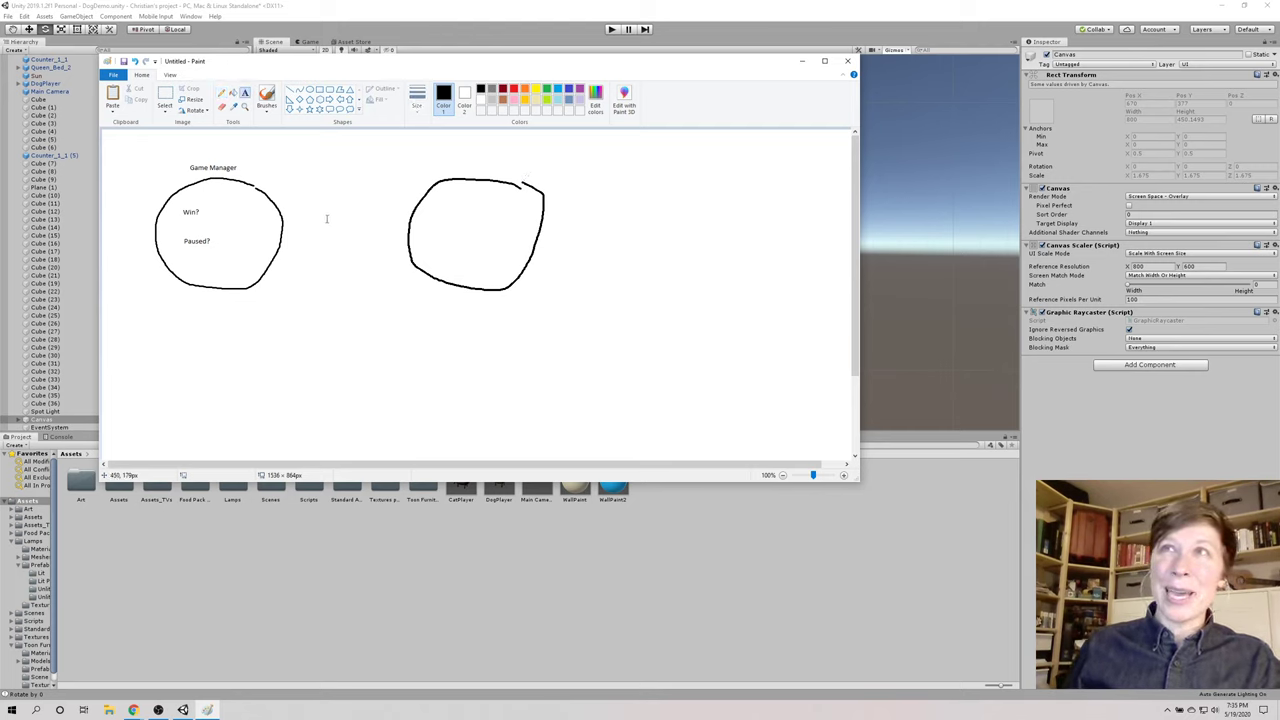
left_click(459, 160)
type("UI")
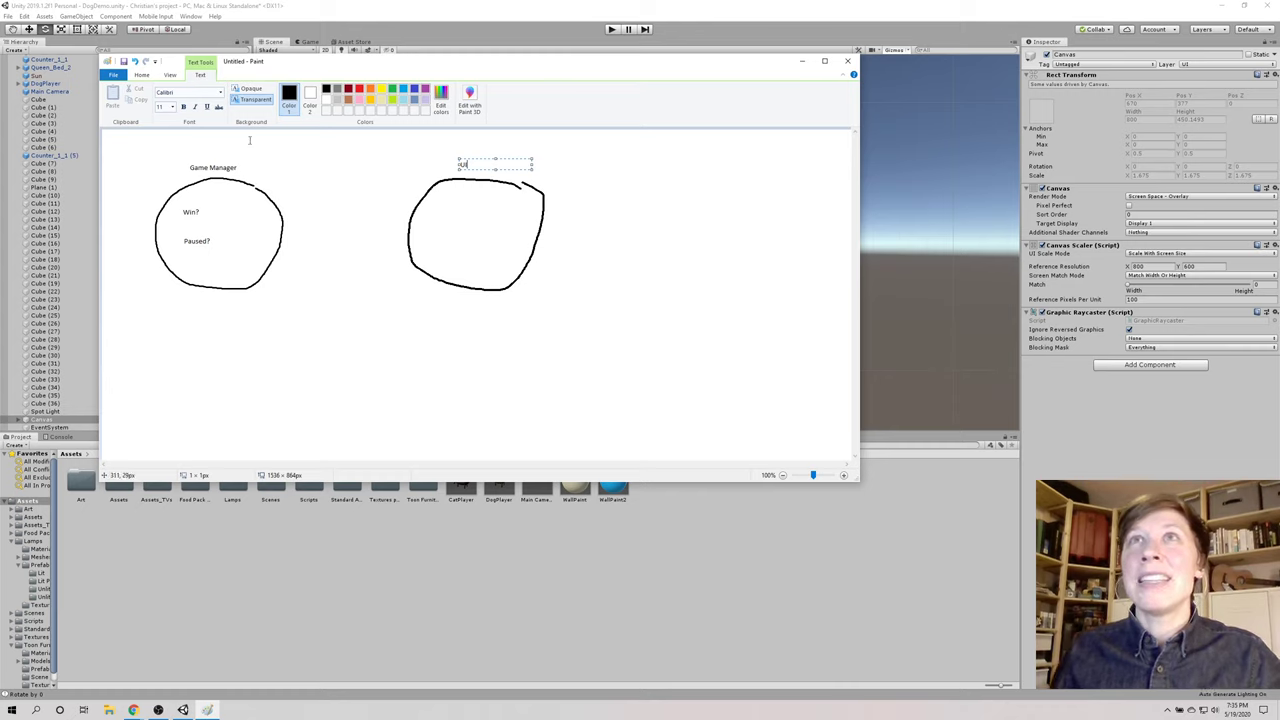
left_click(352, 188)
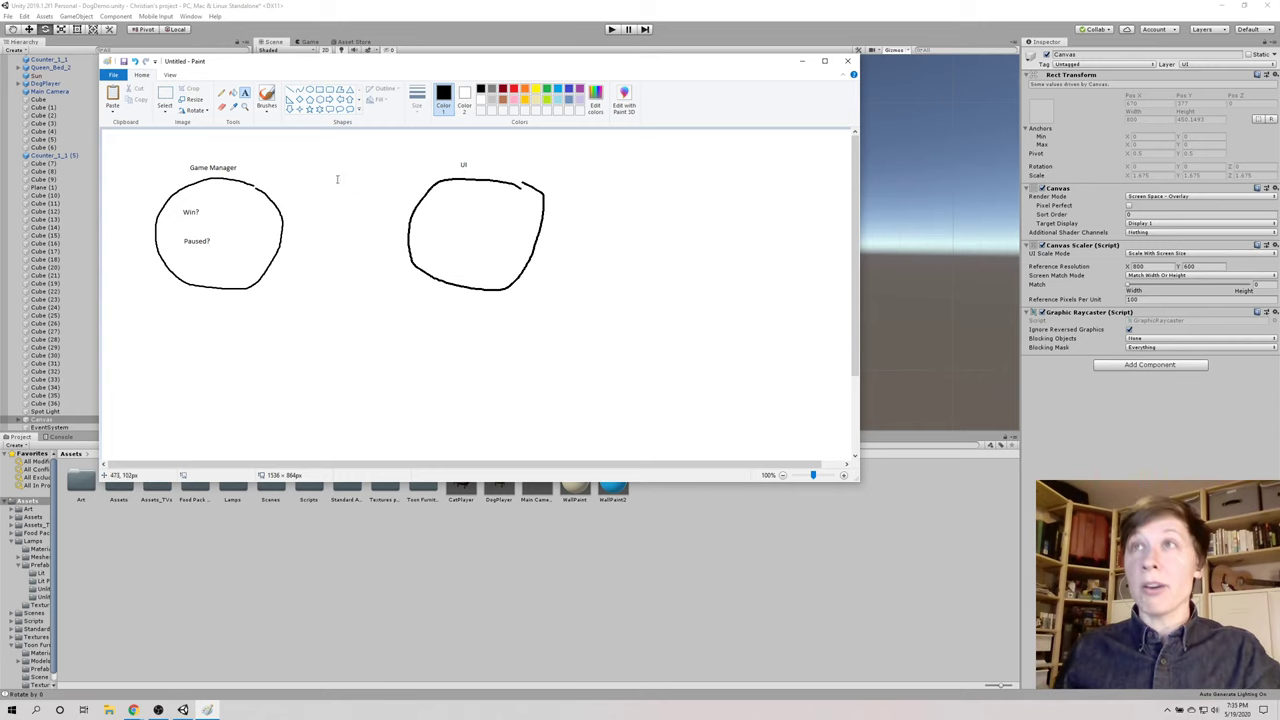
Step: Add the text entries "Health", "Pause Menu" and "Score" inside the UI circle
left_click(445, 199)
type("Health")
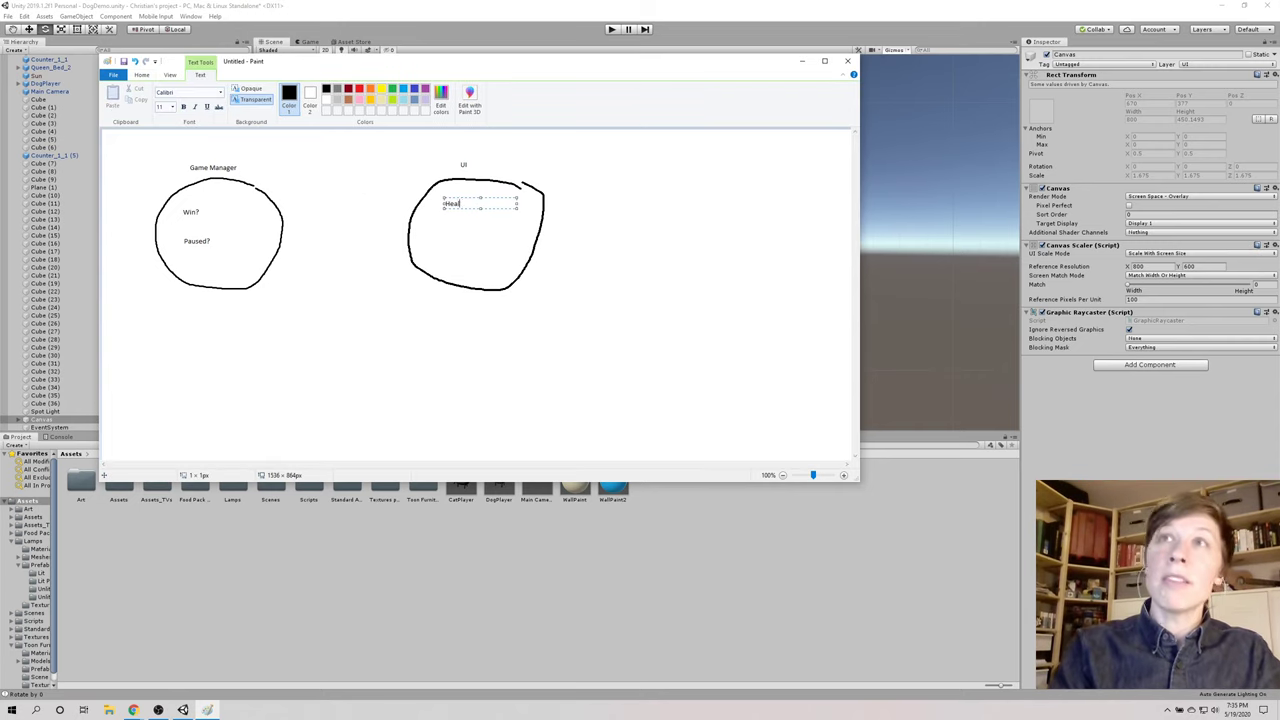
left_click(450, 230)
left_click(447, 222)
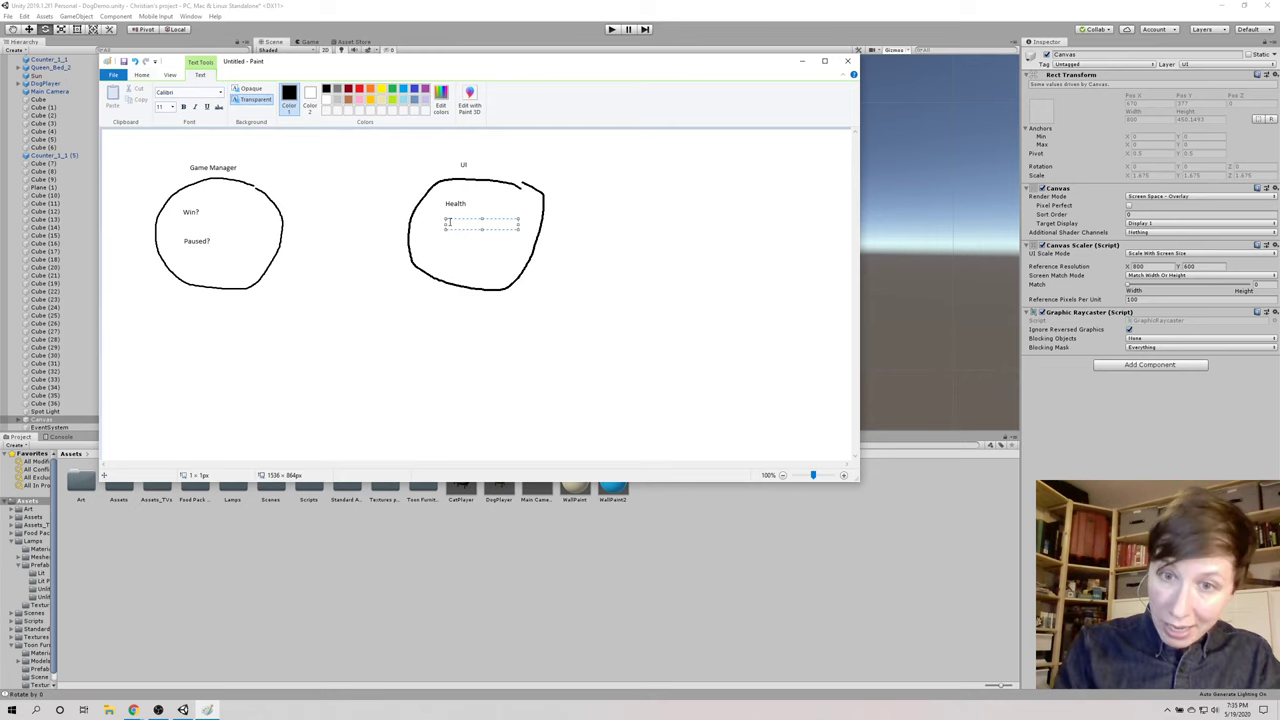
type("Pause Menu")
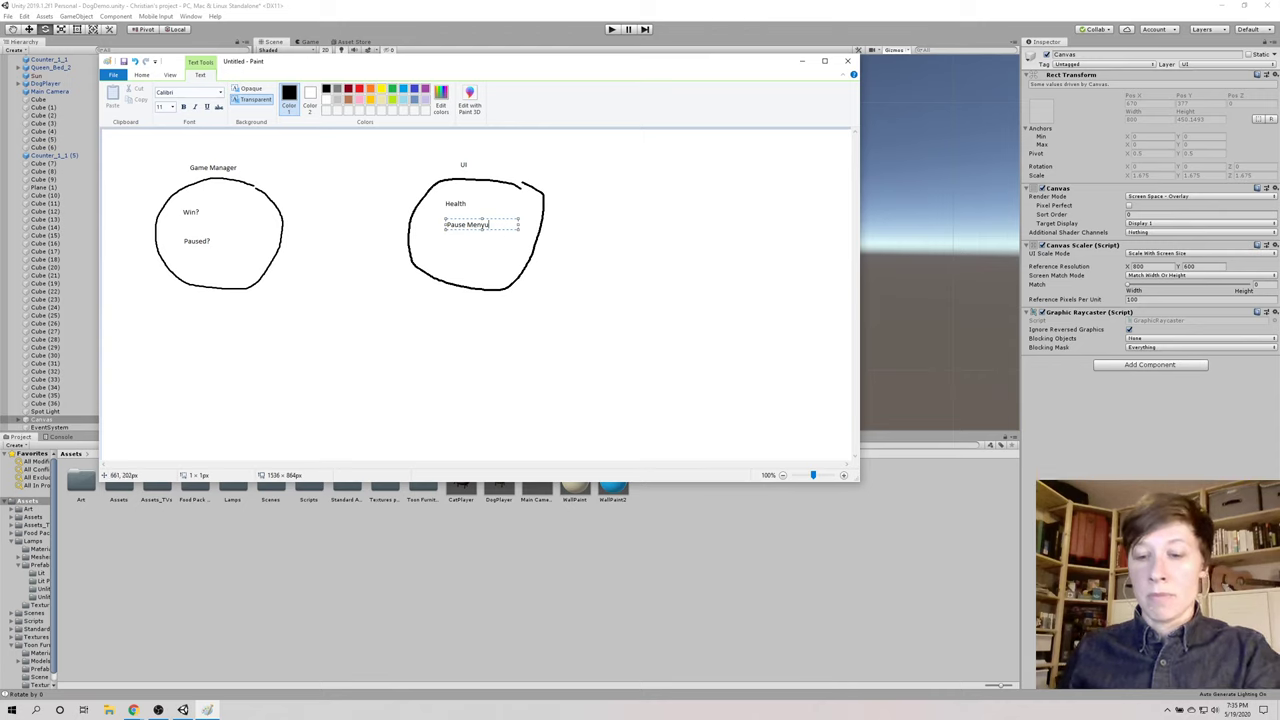
key("Return")
left_click(444, 253)
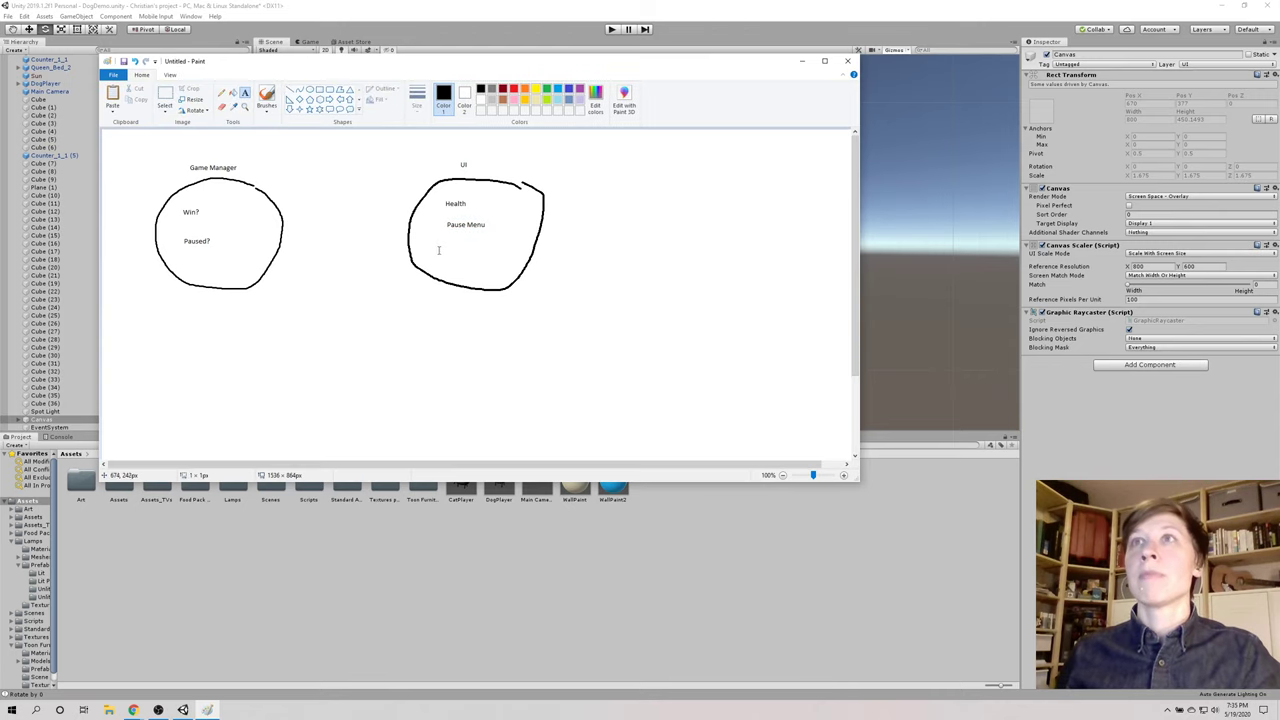
left_click(438, 245)
type("Score")
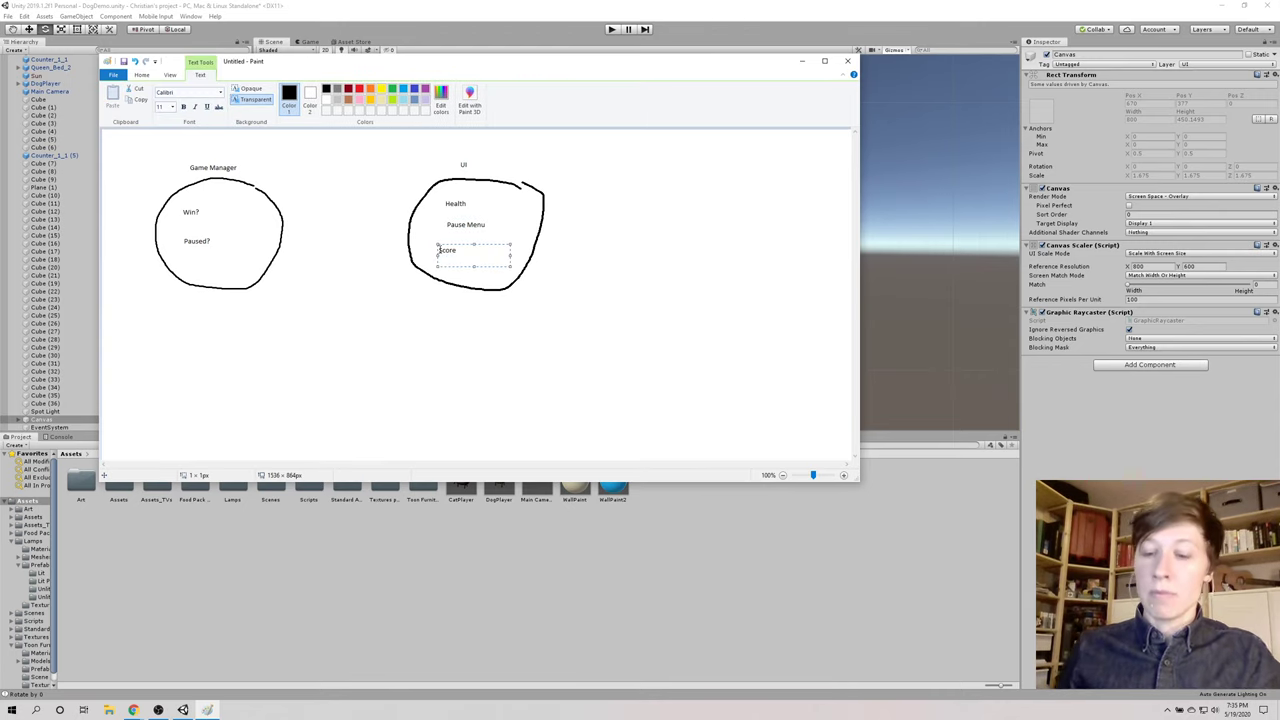
left_click(652, 300)
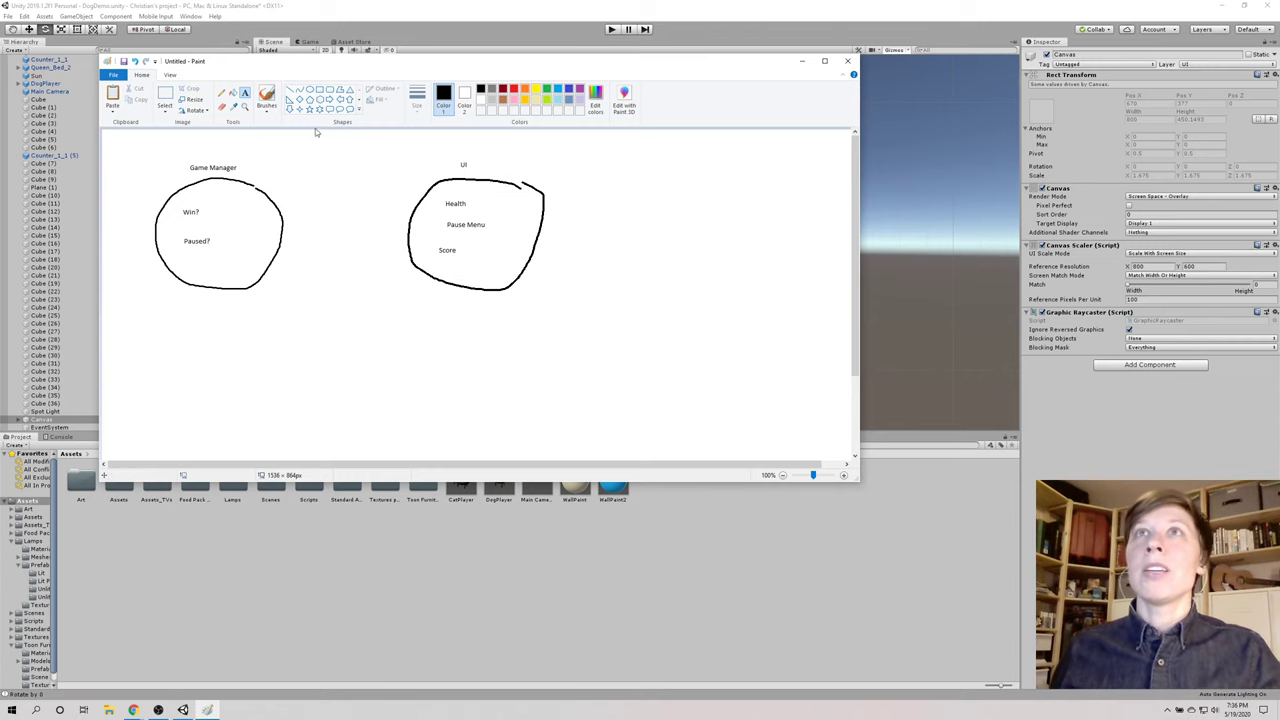
Step: Switch back to the Pencil and choose its thickest line size
left_click(221, 92)
left_click(414, 108)
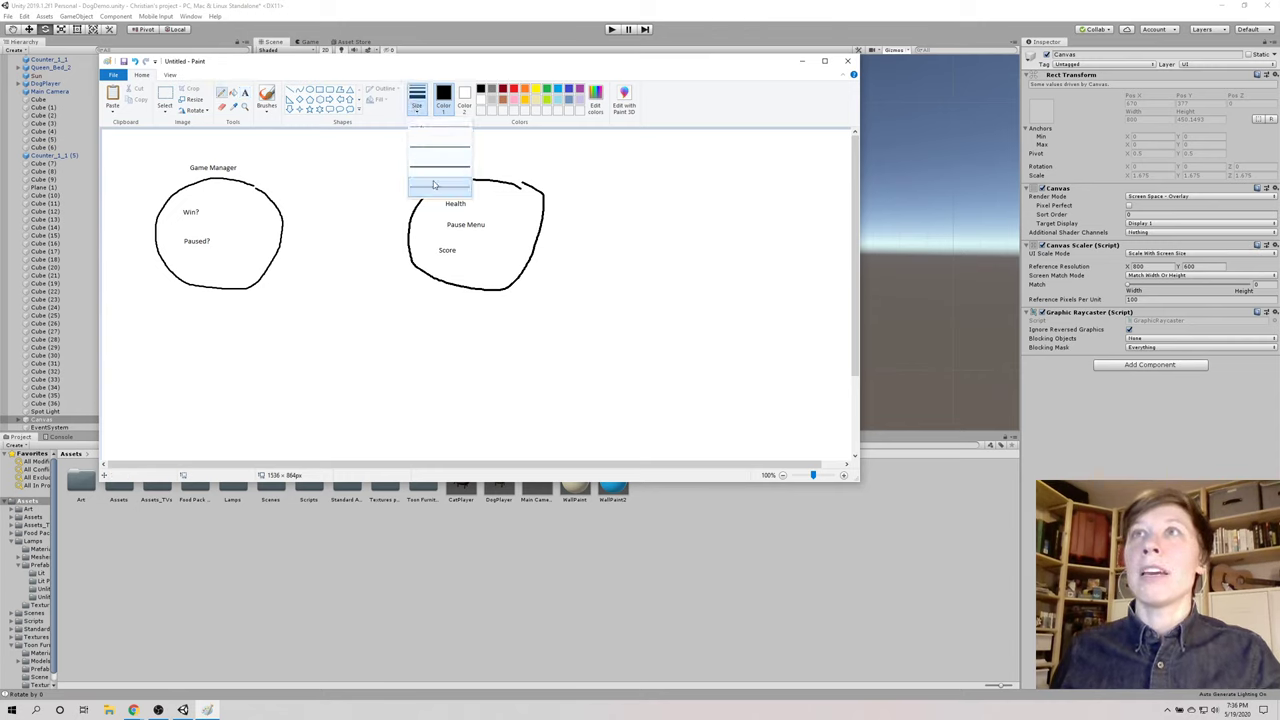
left_click(440, 182)
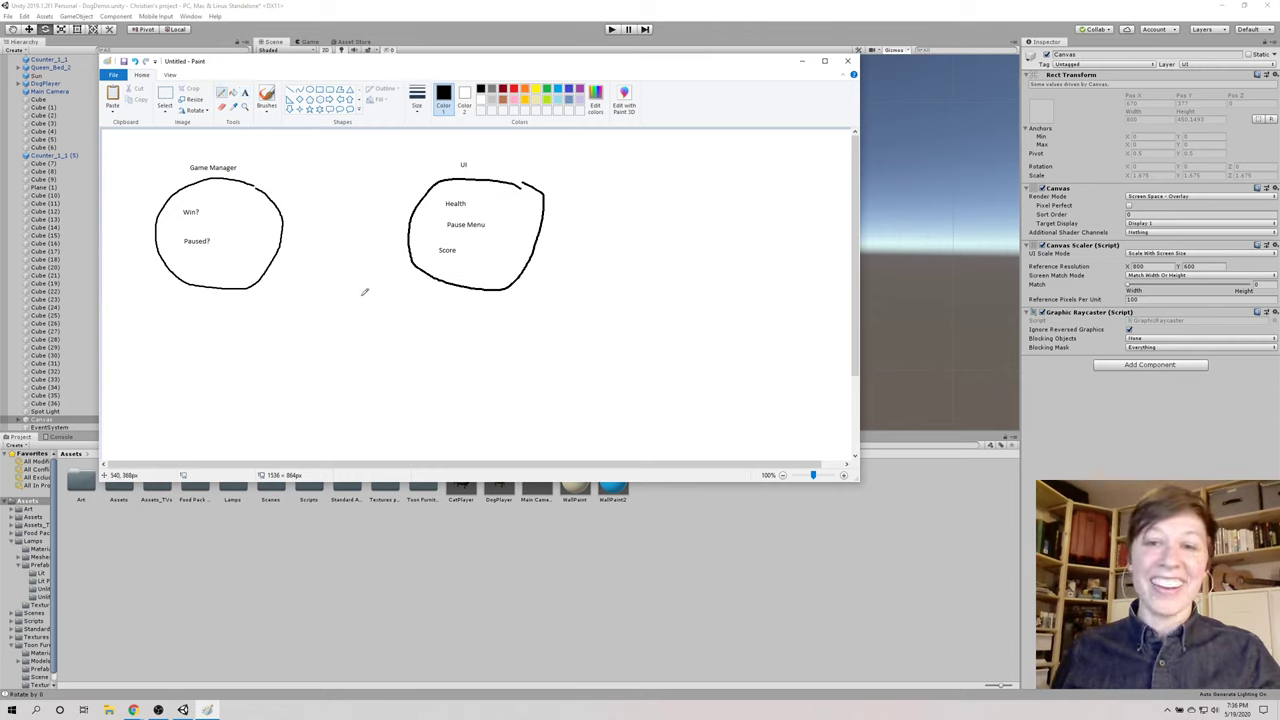
left_click(416, 104)
left_click(420, 127)
mouse_move(377, 292)
left_mouse_down()
mouse_move(271, 341)
mouse_move(355, 343)
mouse_move(242, 372)
mouse_move(401, 396)
left_mouse_up()
key("ctrl+z")
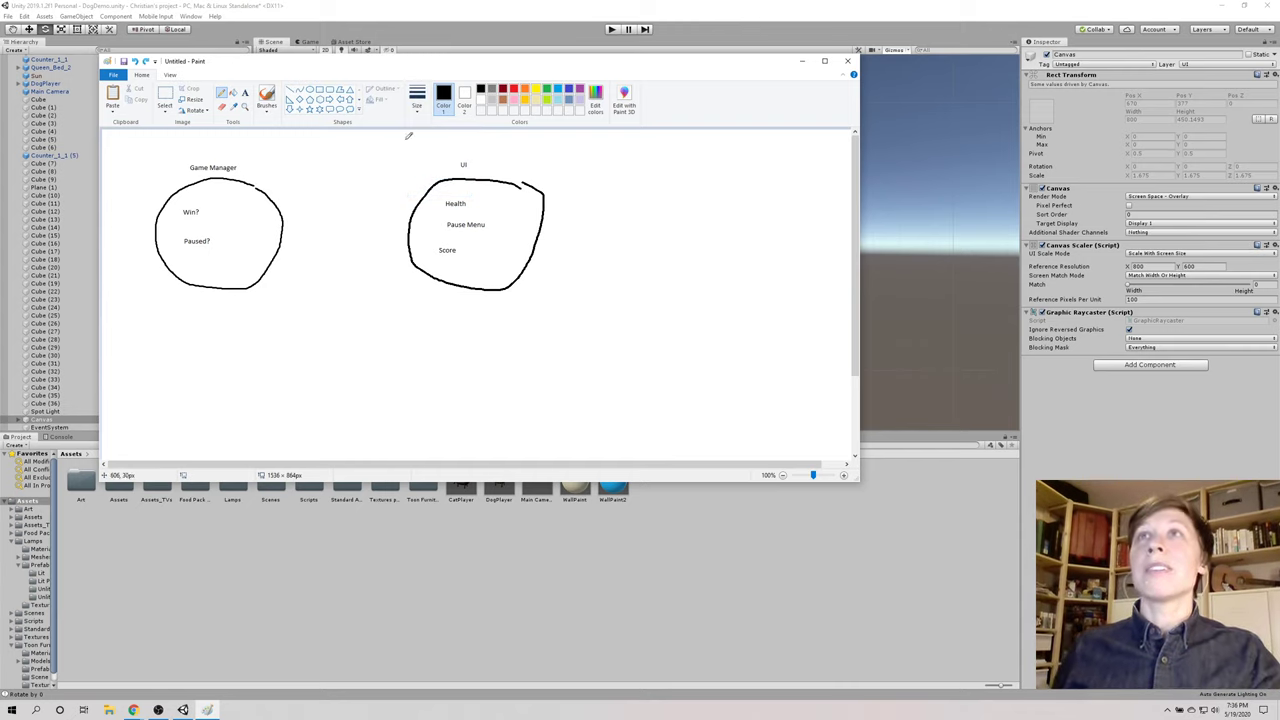
Step: Draw a third freehand circle with the thickest line below and between the other two, and activate the Text tool
left_click(416, 100)
left_click(424, 192)
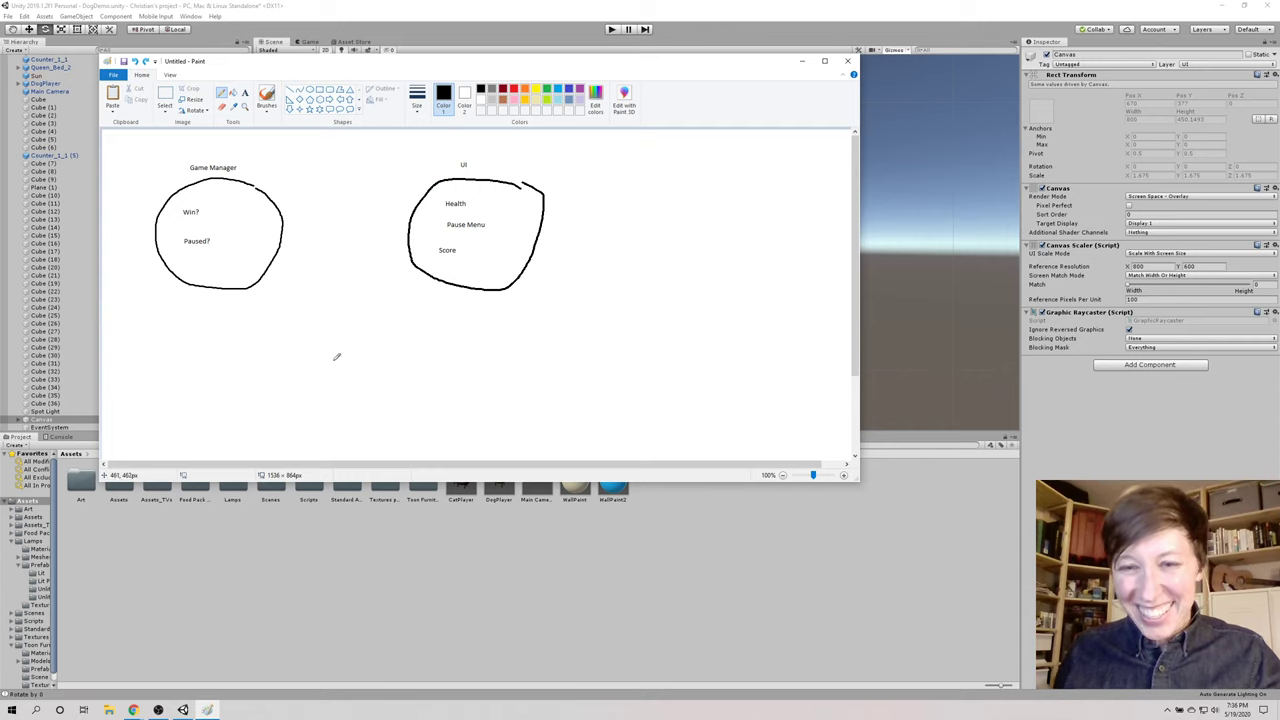
mouse_move(369, 301)
left_mouse_down()
mouse_move(277, 318)
mouse_move(274, 417)
mouse_move(373, 408)
mouse_move(386, 325)
mouse_move(370, 297)
left_mouse_up()
left_click(244, 93)
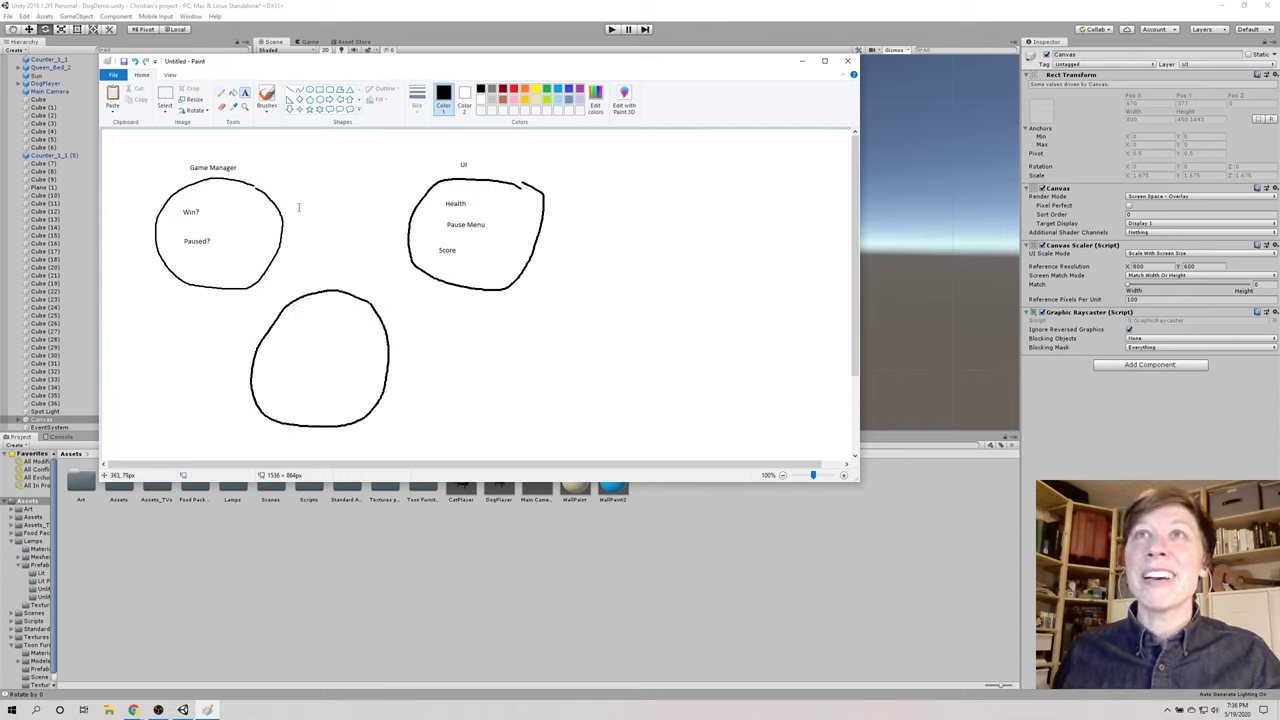
Step: Label the third circle "GameObject" just above its outline
left_click(299, 265)
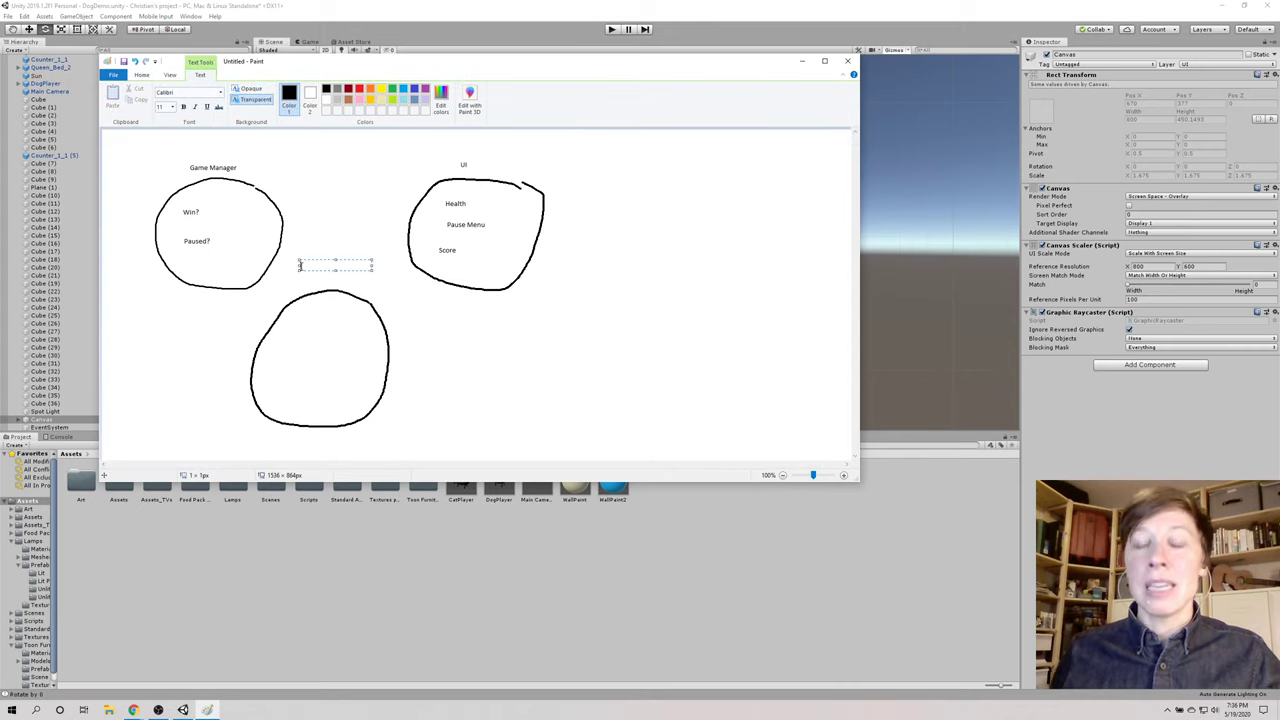
type("GameObject")
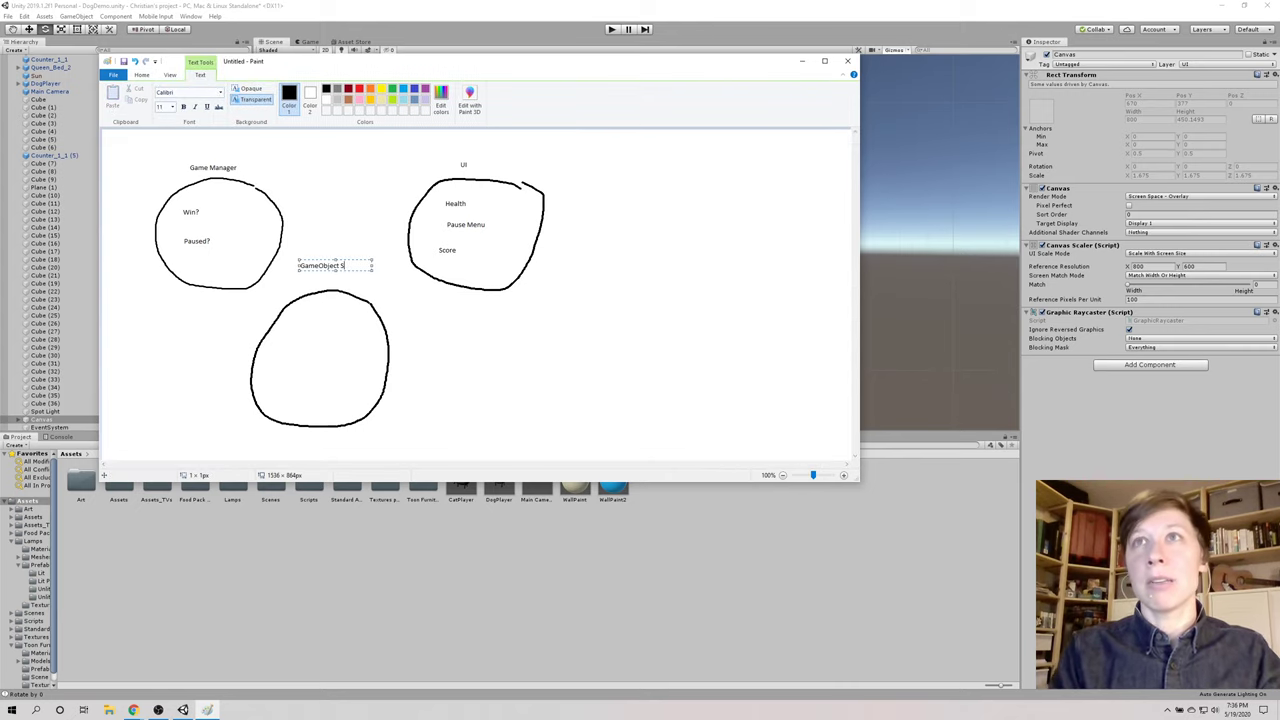
key("Return")
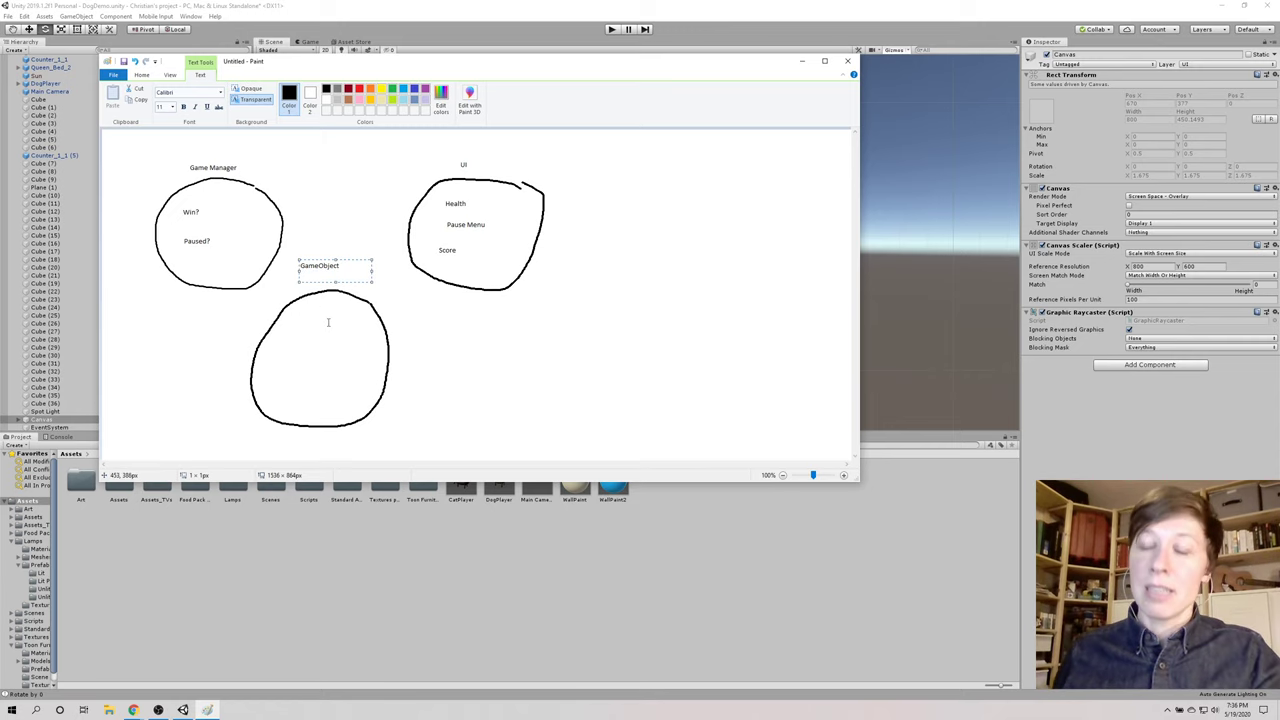
left_click(338, 347)
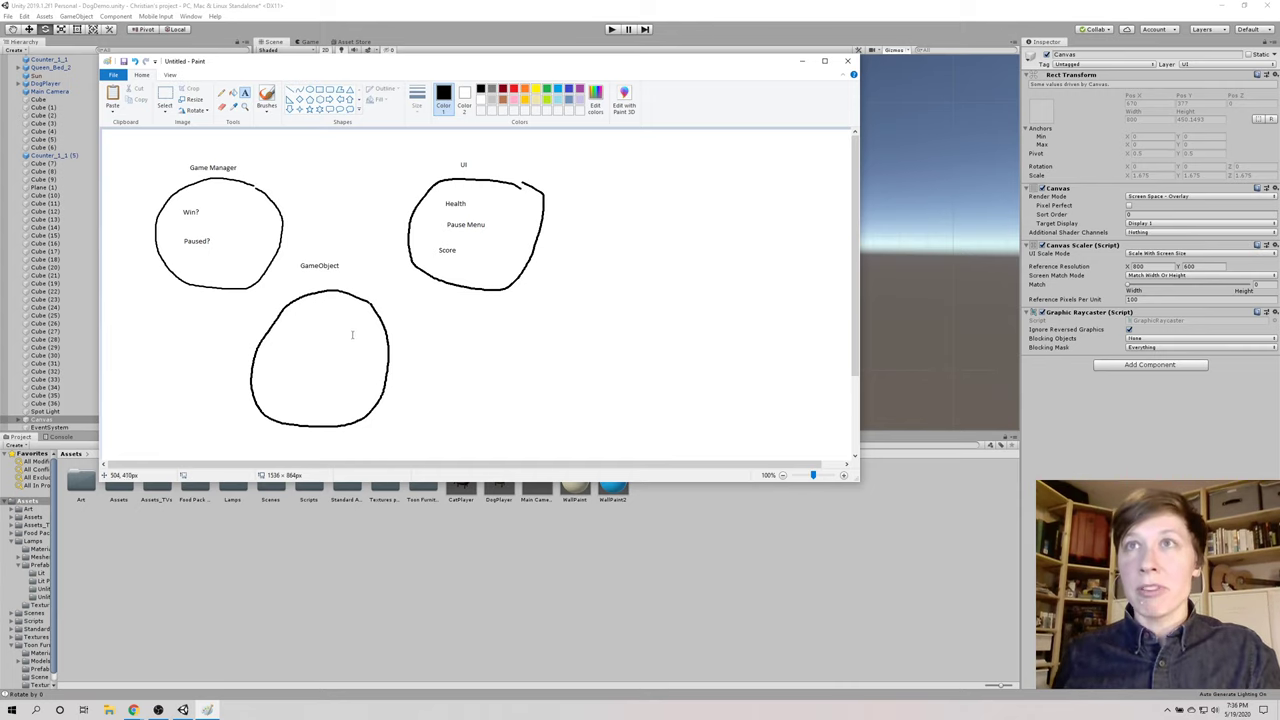
Step: Add the text entries "Triggers" and "Moving" inside the GameObject circle
left_click(291, 325)
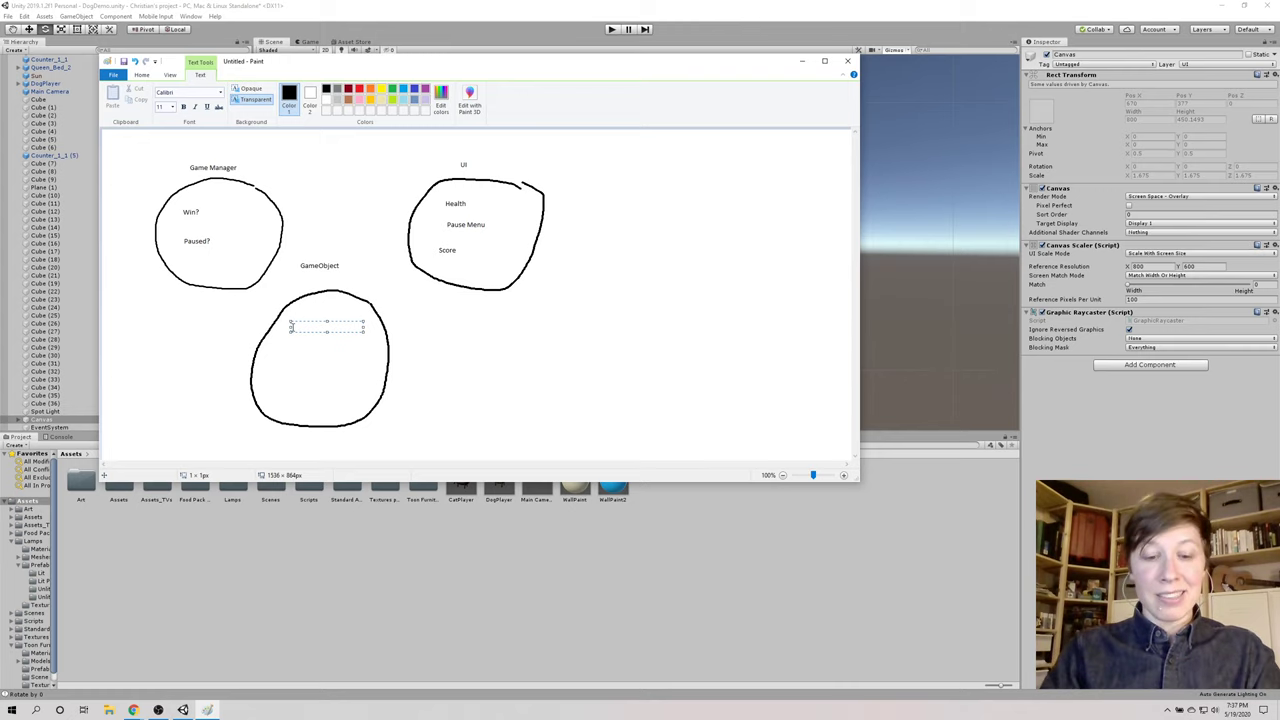
type("Triggers")
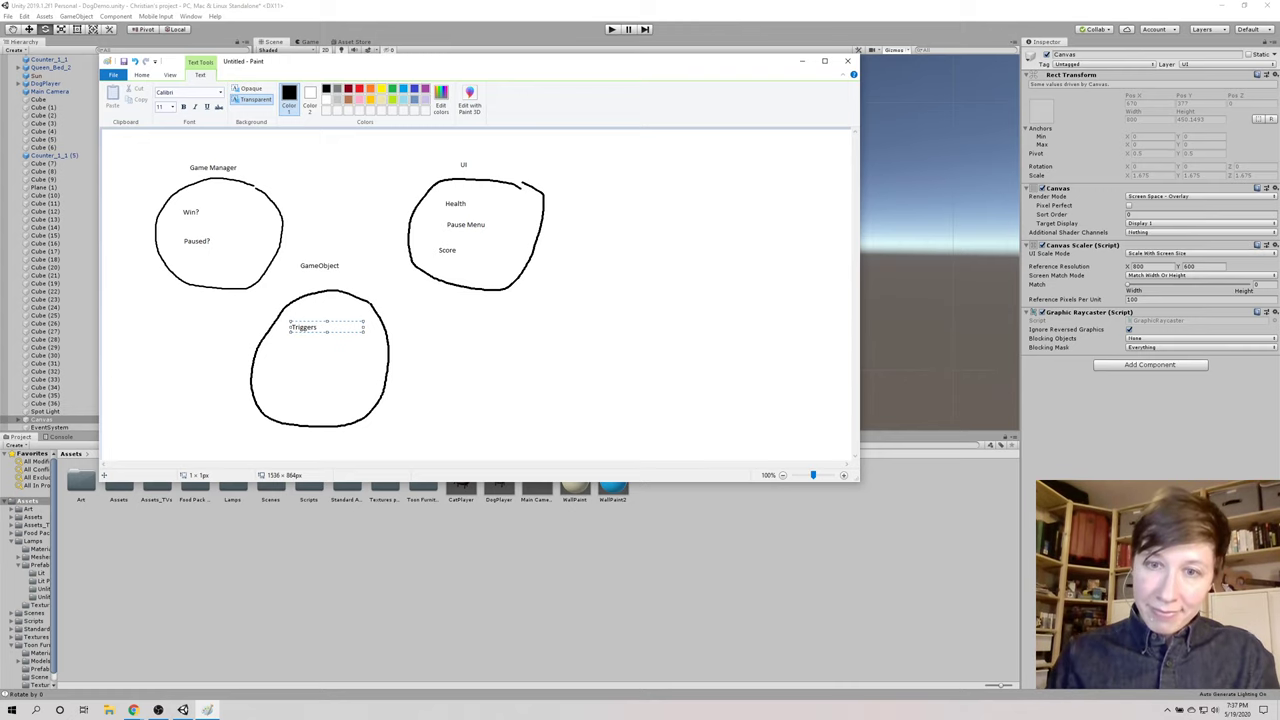
left_click(284, 352)
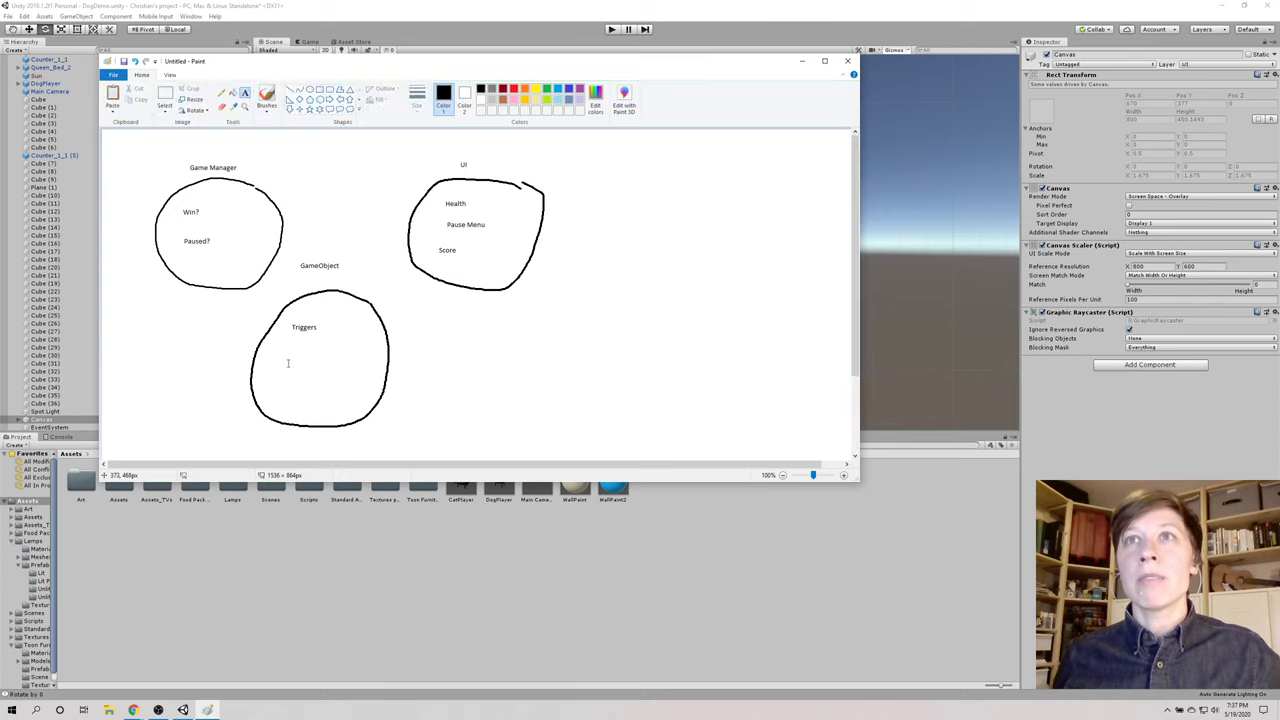
left_click(287, 362)
type("Moving")
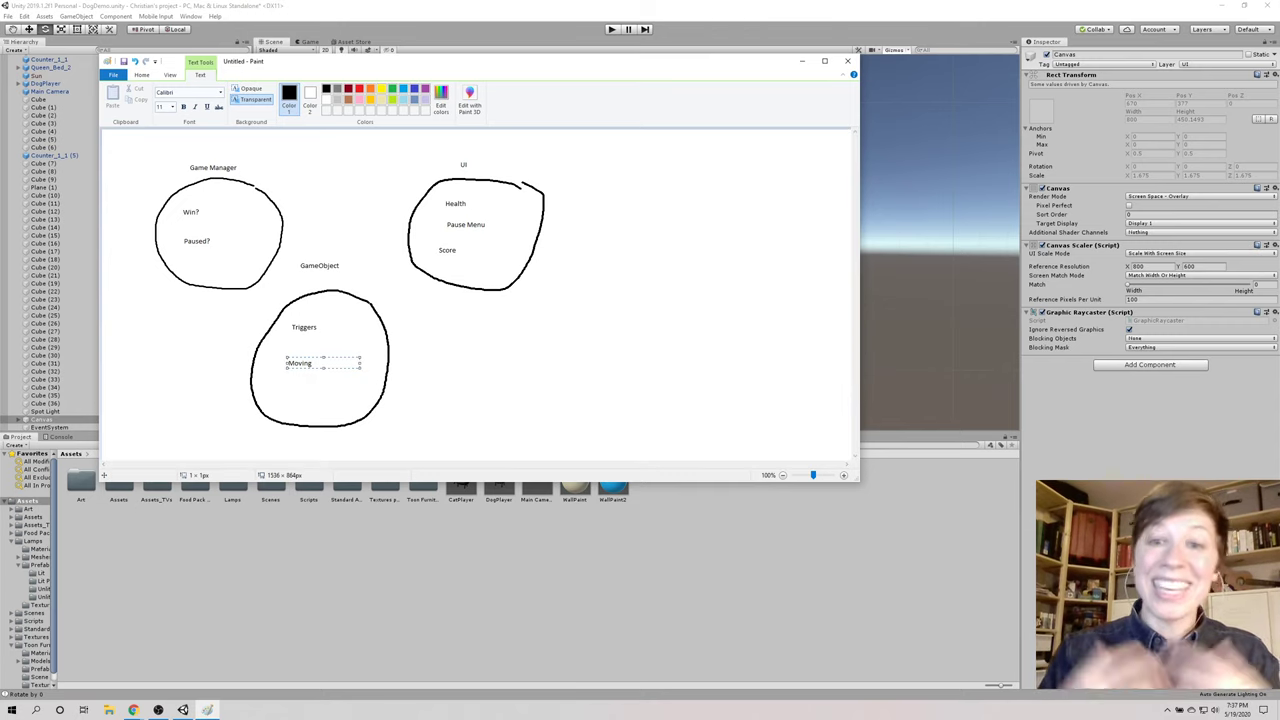
left_click(497, 354)
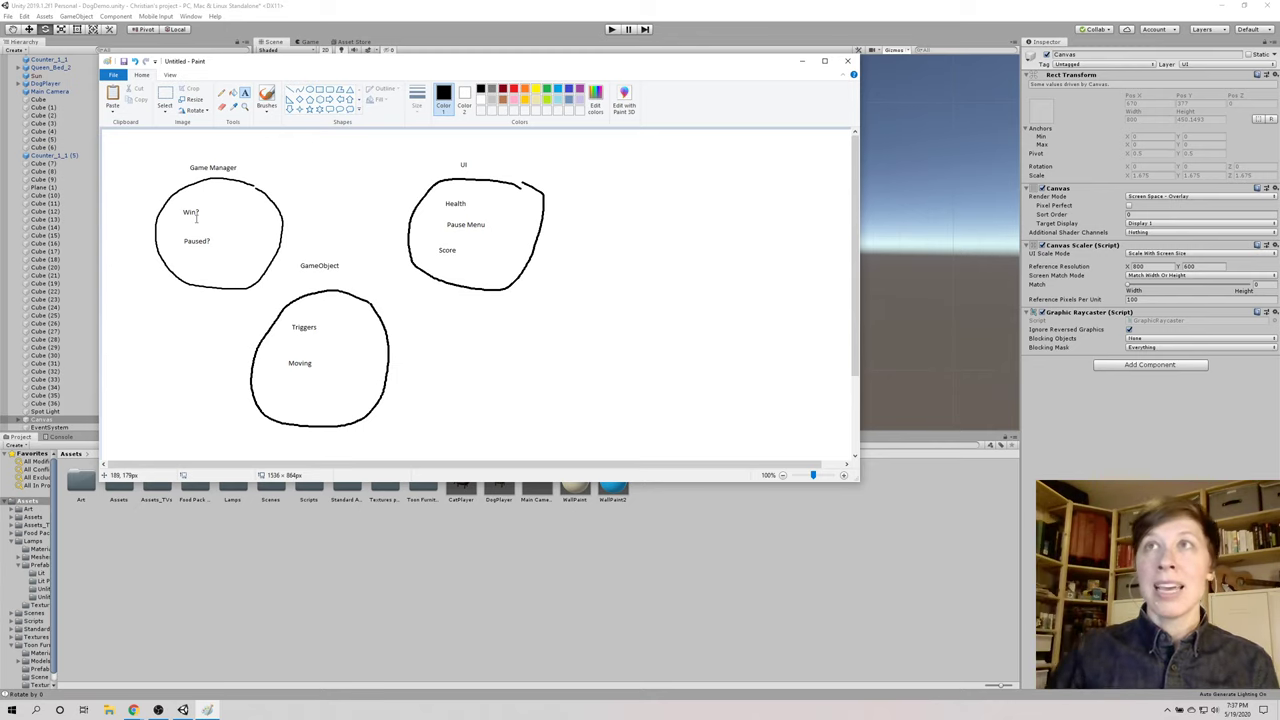
Step: Write a "5" beside "Win?" in the Game Manager circle with a thick purple Pencil line
left_click(513, 89)
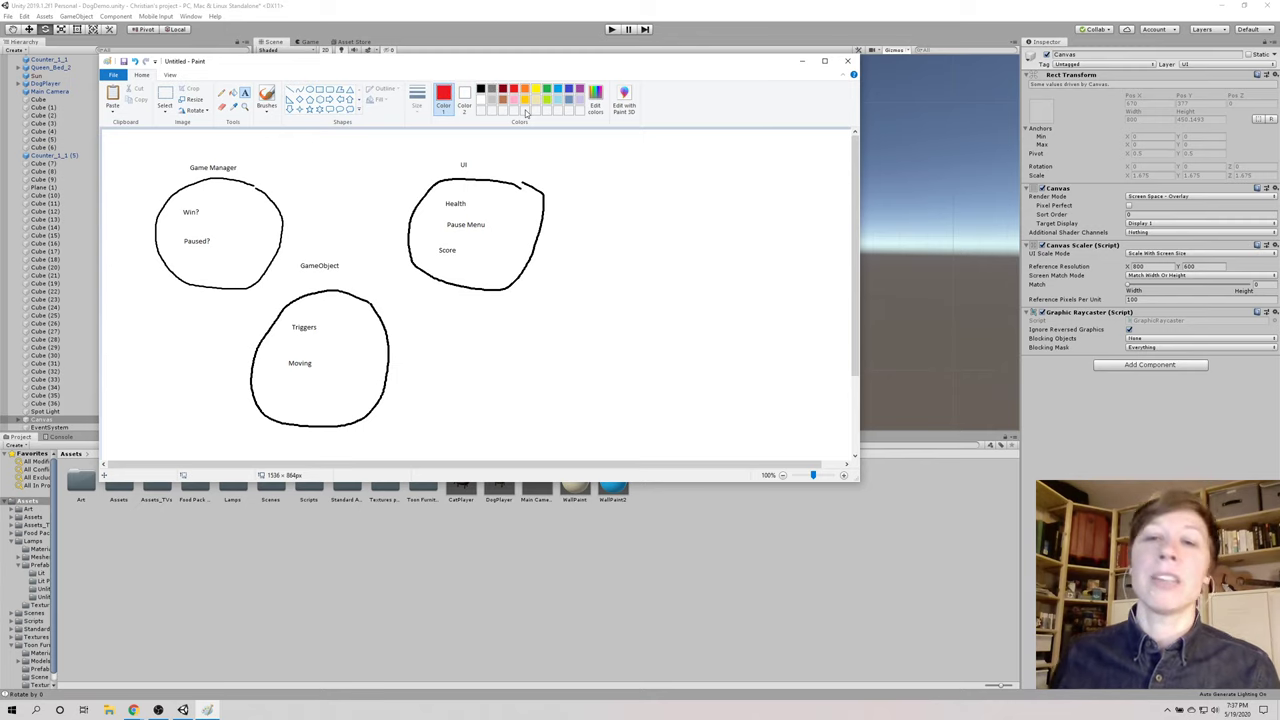
left_click(580, 89)
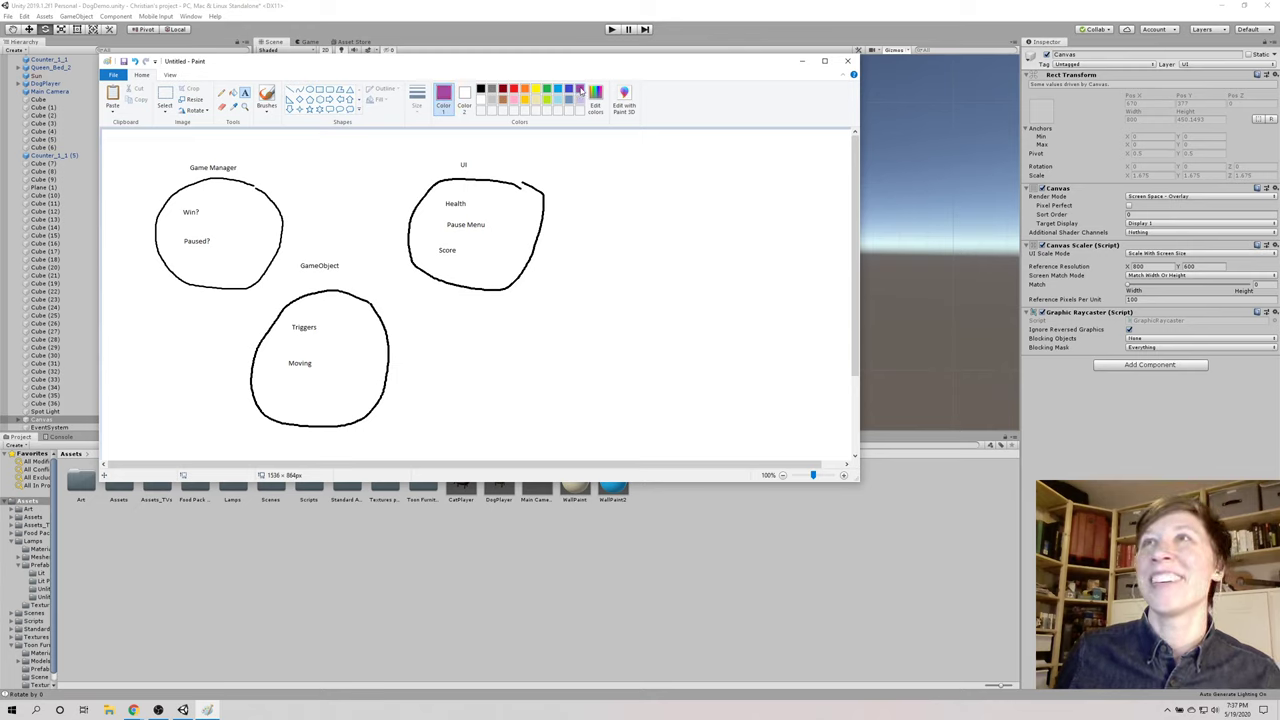
left_click(222, 92)
left_click(417, 100)
left_click(440, 192)
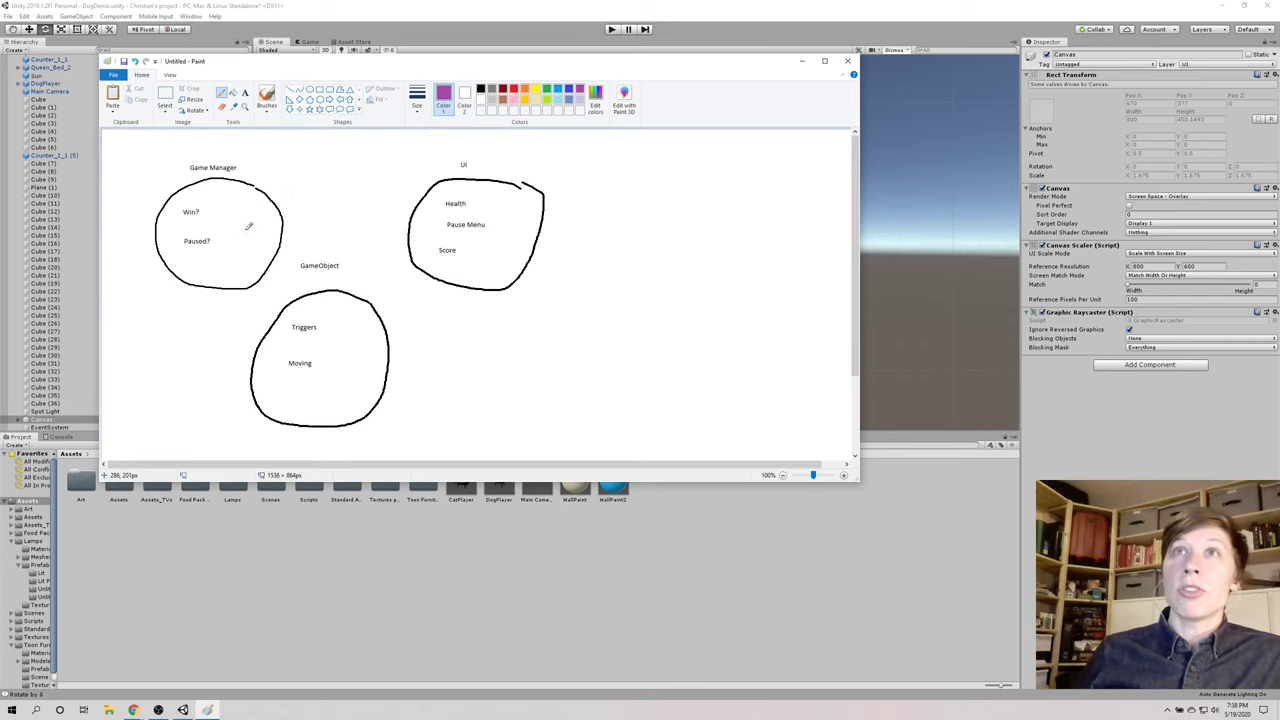
left_click_drag(216, 203, 208, 219)
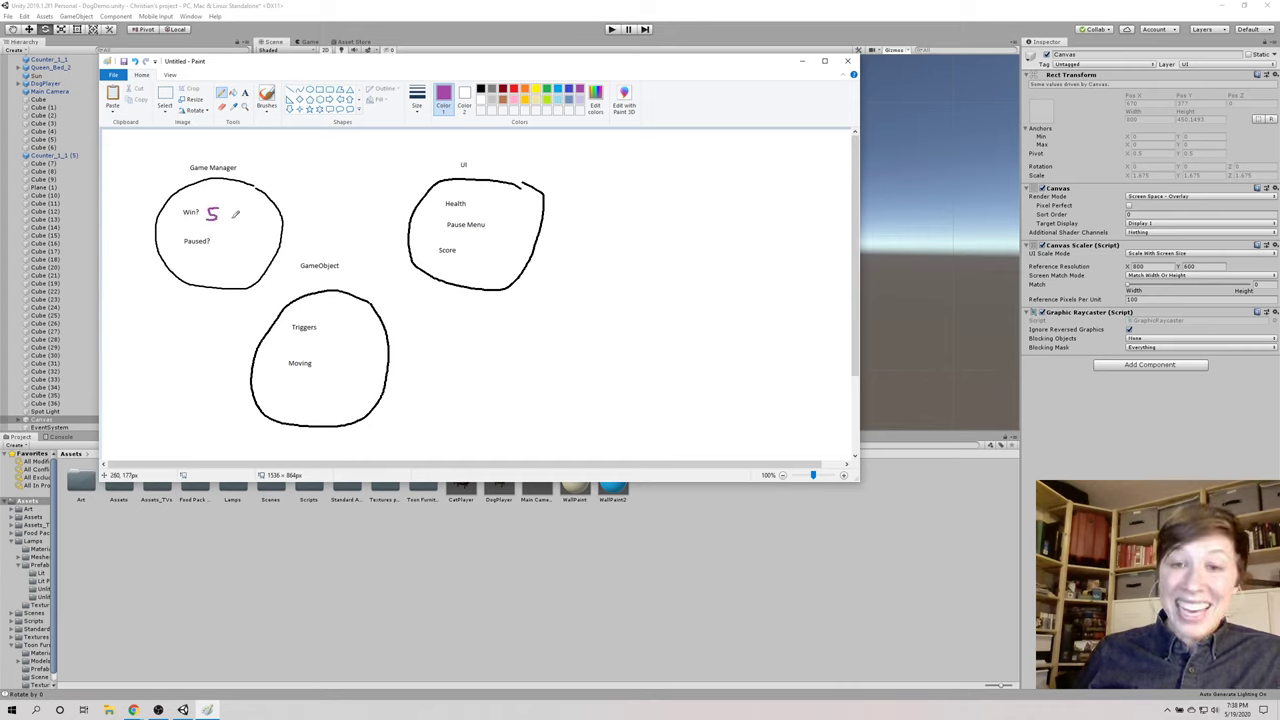
Step: Draw purple arrows from the Game Manager circle to "Pause Menu" and from "Moving" up into the Game Manager circle
mouse_move(249, 206)
left_mouse_down()
mouse_move(330, 168)
mouse_move(413, 195)
mouse_move(437, 224)
mouse_move(420, 219)
left_mouse_up()
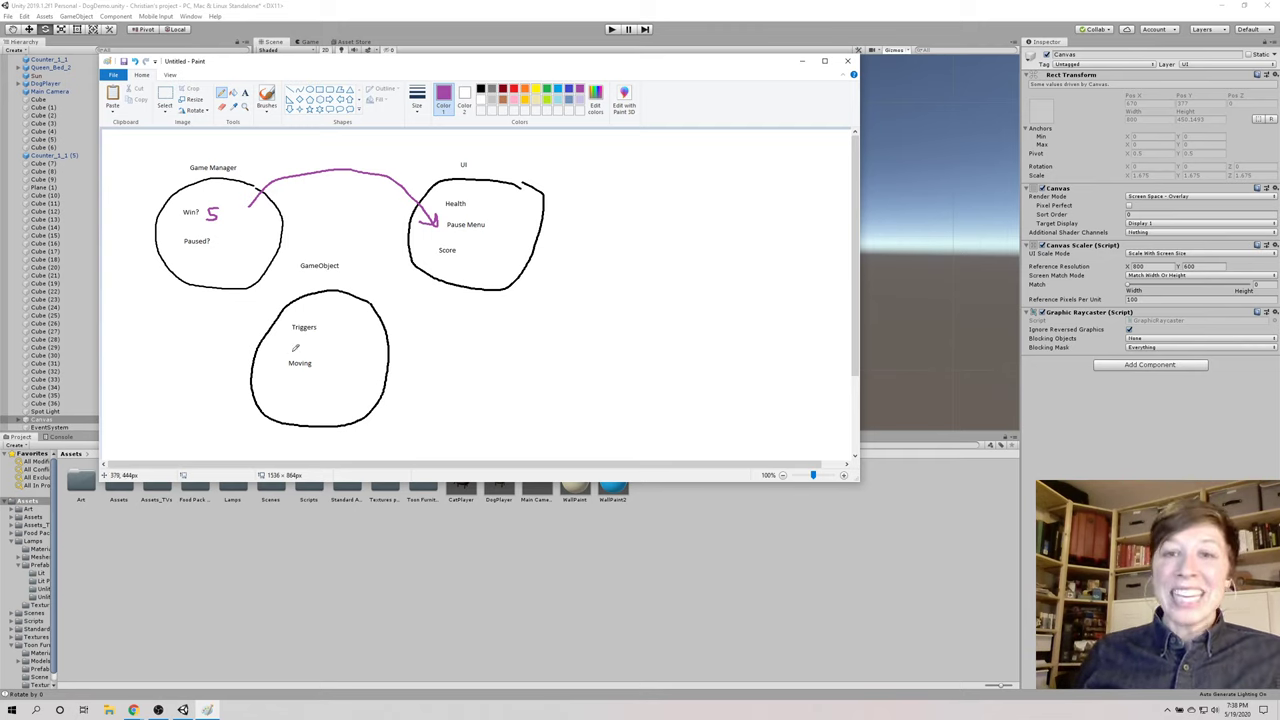
mouse_move(288, 351)
left_mouse_down()
mouse_move(236, 242)
mouse_move(247, 250)
left_mouse_up()
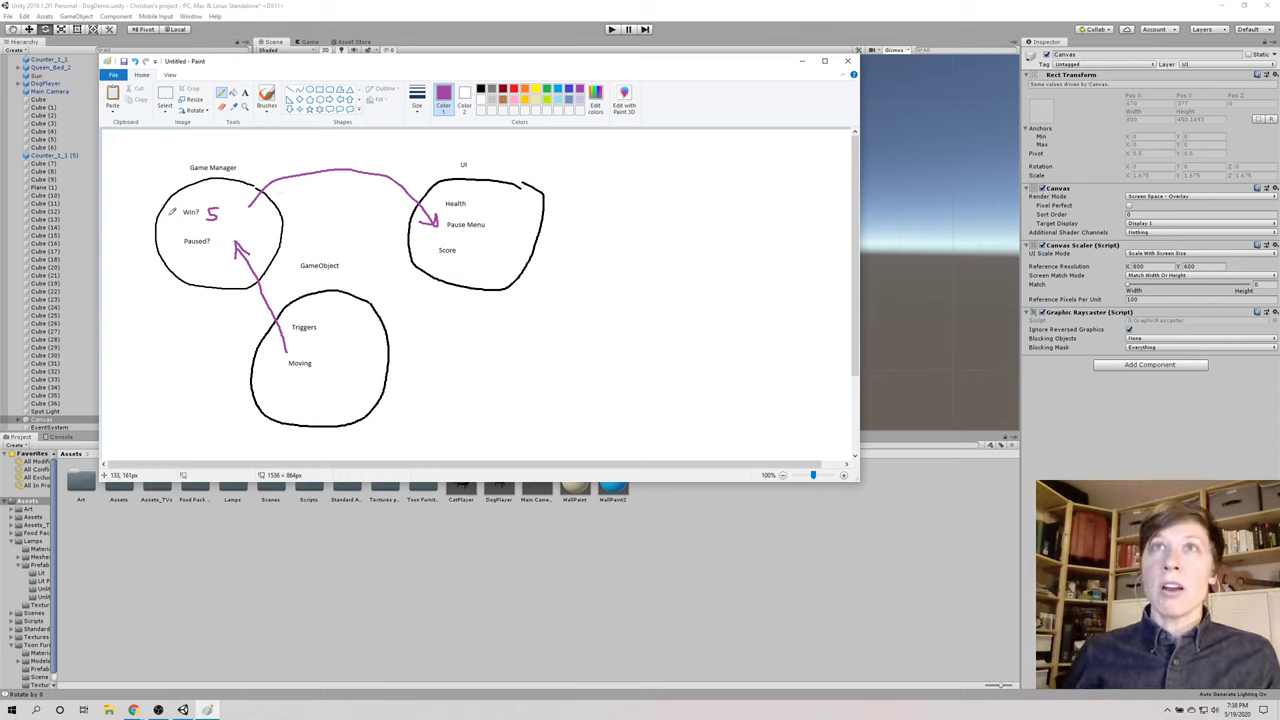
Step: Draw small green circles beside "Win?" in the Game Manager circle and beside "Health" in the UI circle
left_click(548, 91)
mouse_move(182, 205)
left_mouse_down()
mouse_move(172, 211)
mouse_move(186, 220)
mouse_move(185, 203)
mouse_move(177, 213)
left_mouse_up()
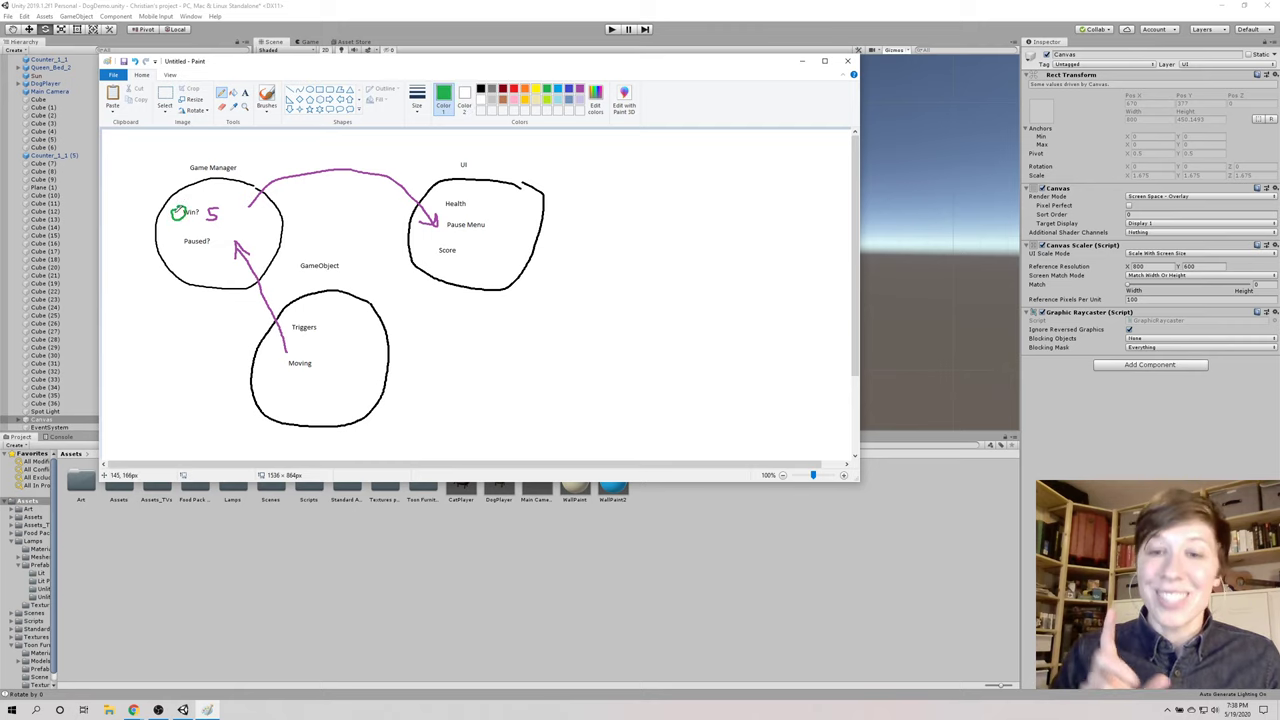
key("ctrl+z")
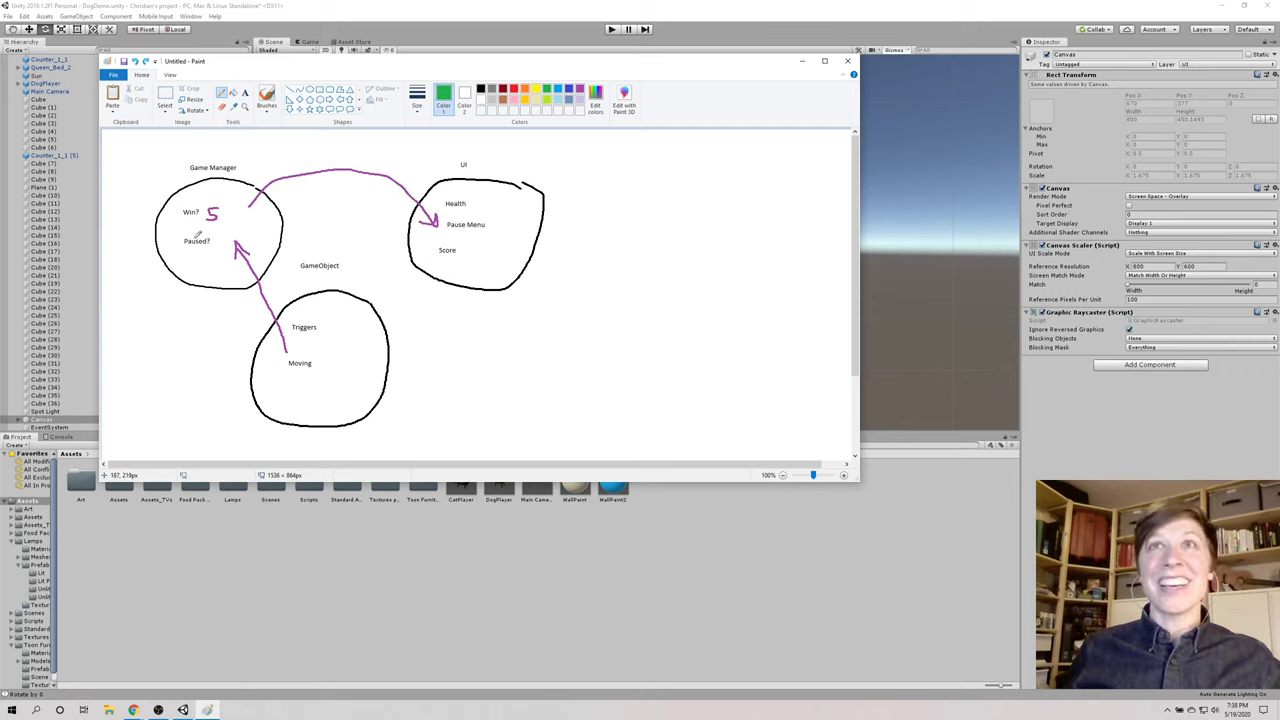
mouse_move(180, 207)
left_mouse_down()
mouse_move(163, 209)
mouse_move(177, 220)
mouse_move(184, 208)
mouse_move(168, 205)
left_mouse_up()
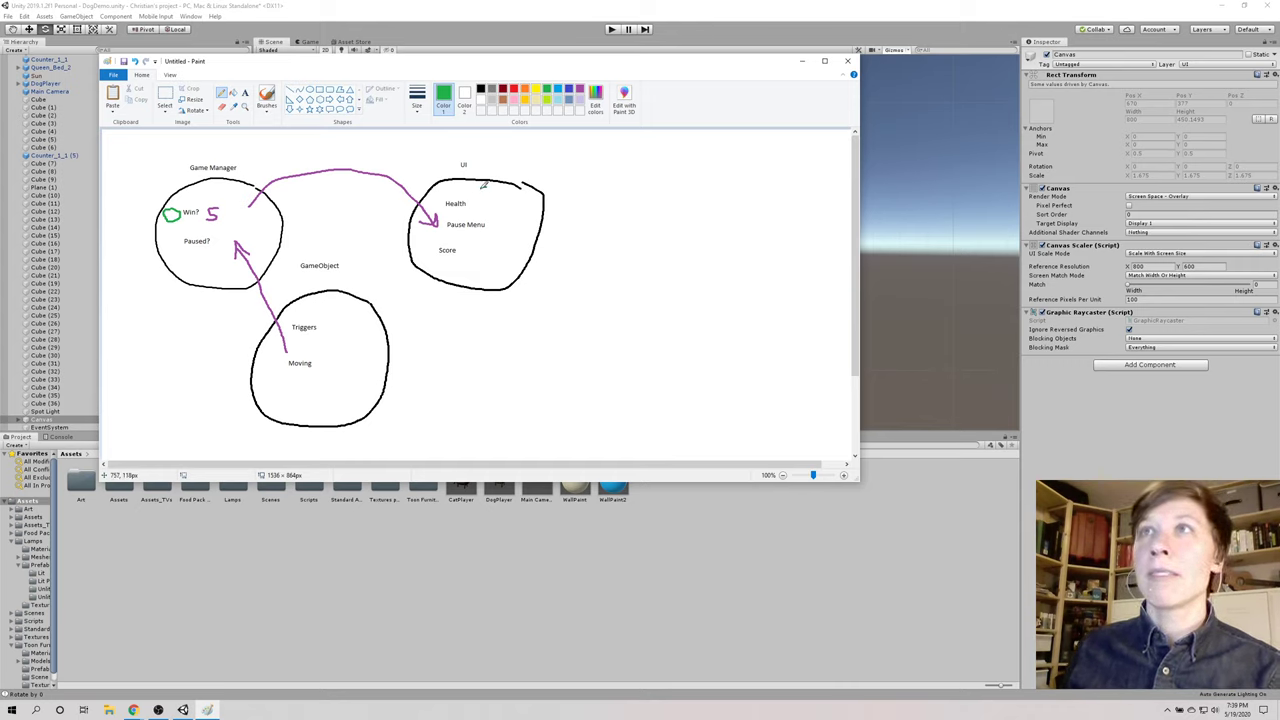
mouse_move(487, 186)
left_mouse_down()
mouse_move(497, 201)
mouse_move(490, 185)
left_mouse_up()
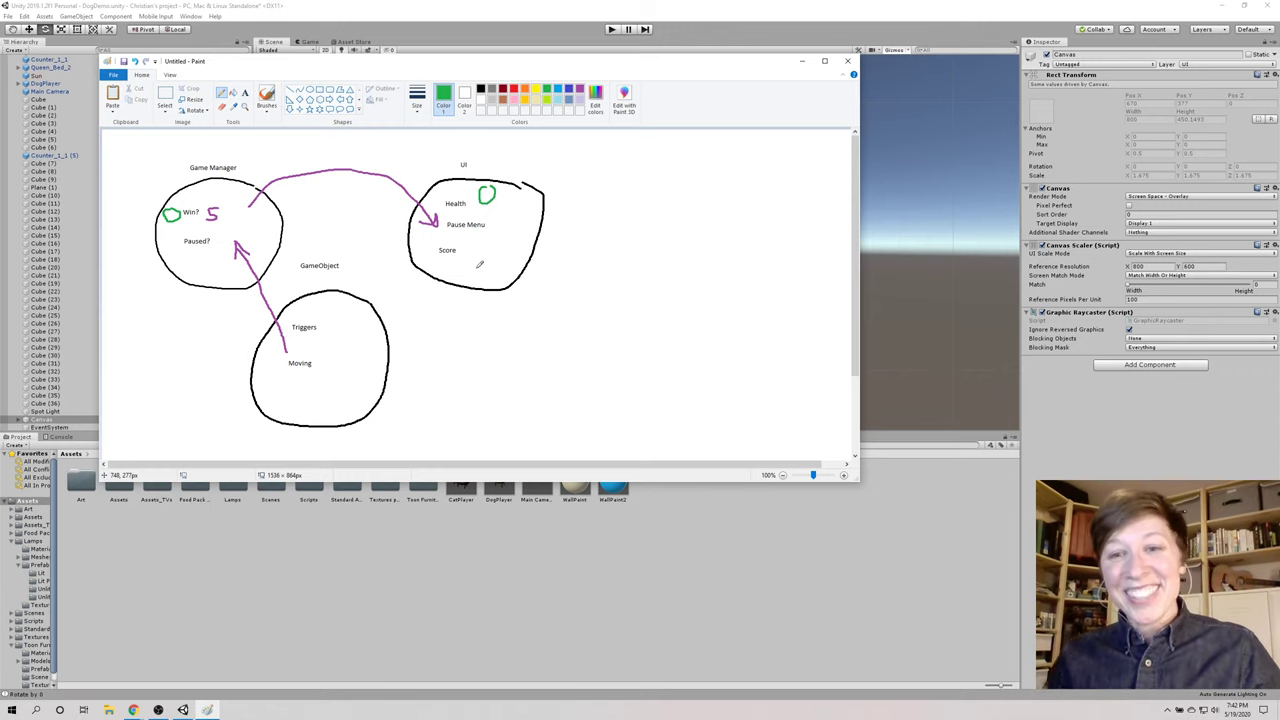
Step: Switch to Unity, widen the project's folder tree, and open the Scripts folder
left_click(720, 569)
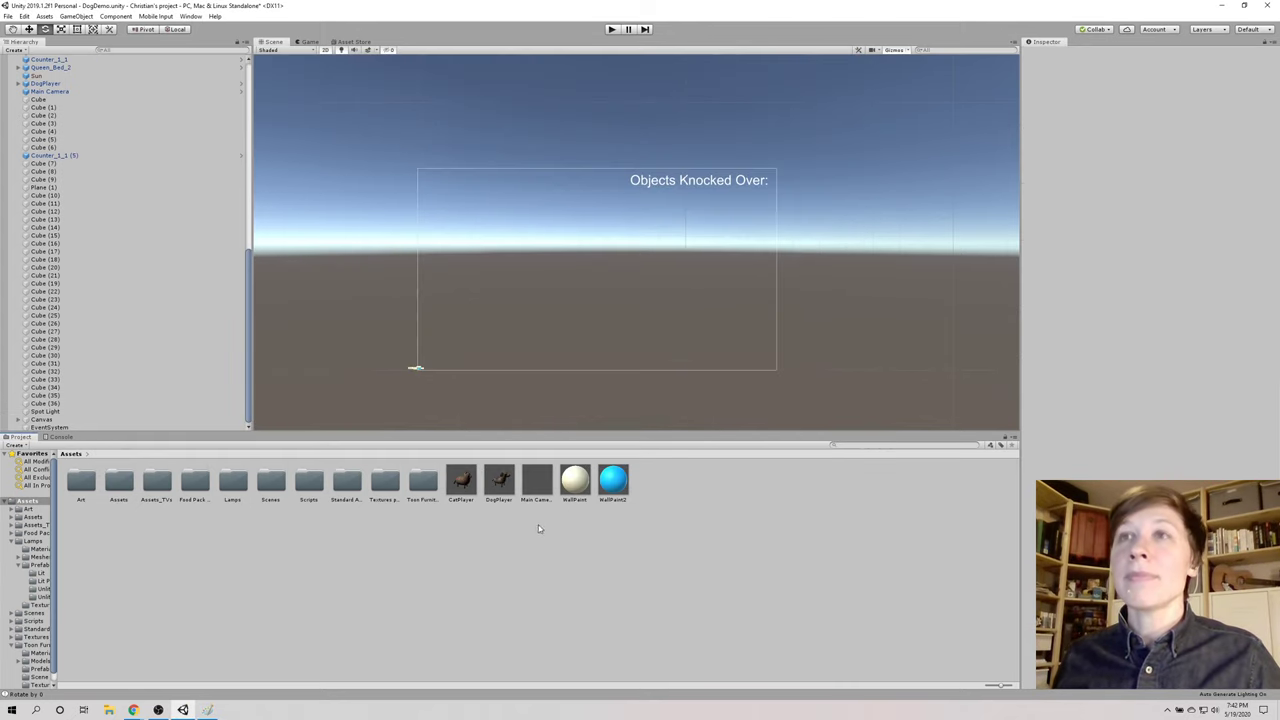
left_click_drag(56, 561, 119, 561)
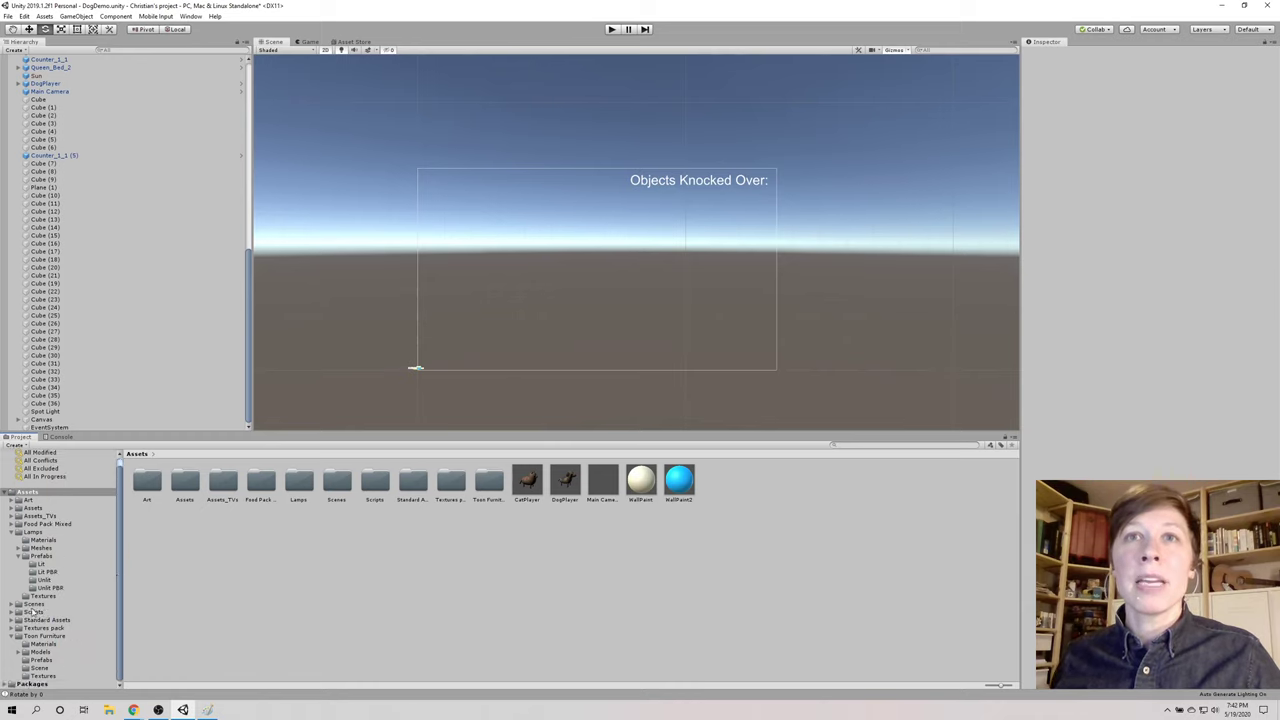
left_click(33, 613)
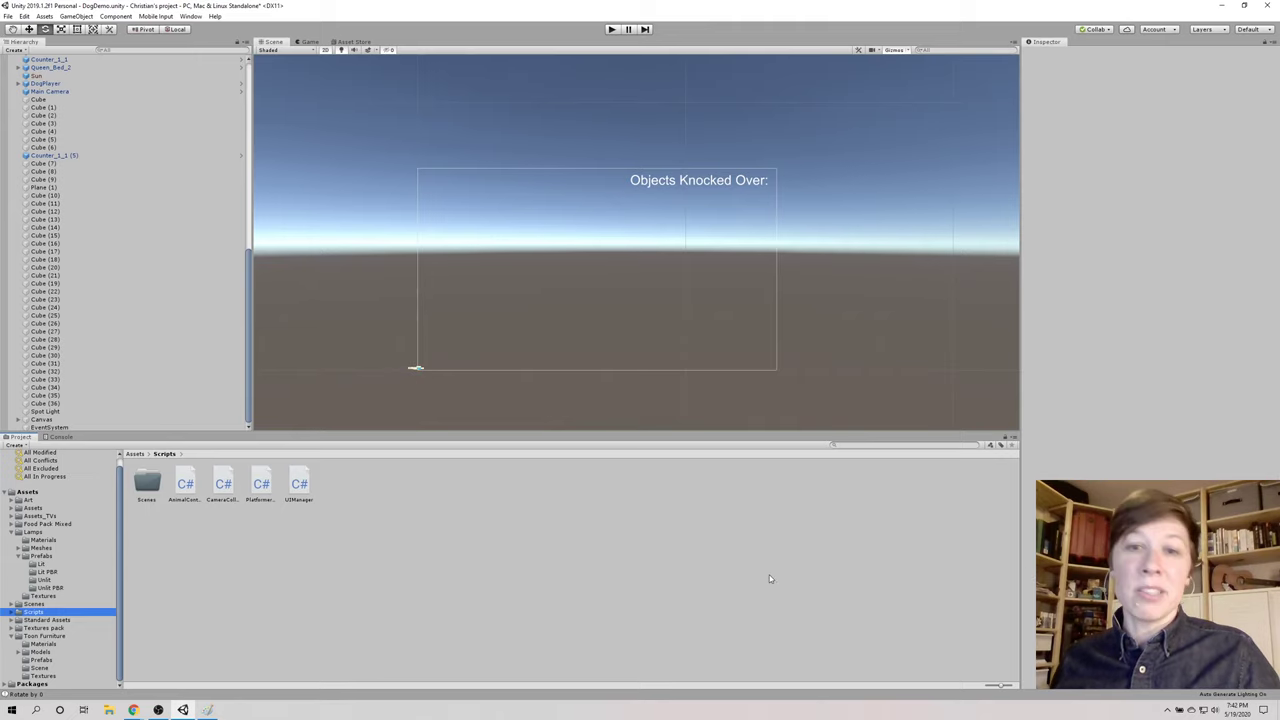
Step: Create a C# script named GameManager in the Scripts folder and open it in Visual Studio
right_click(372, 515)
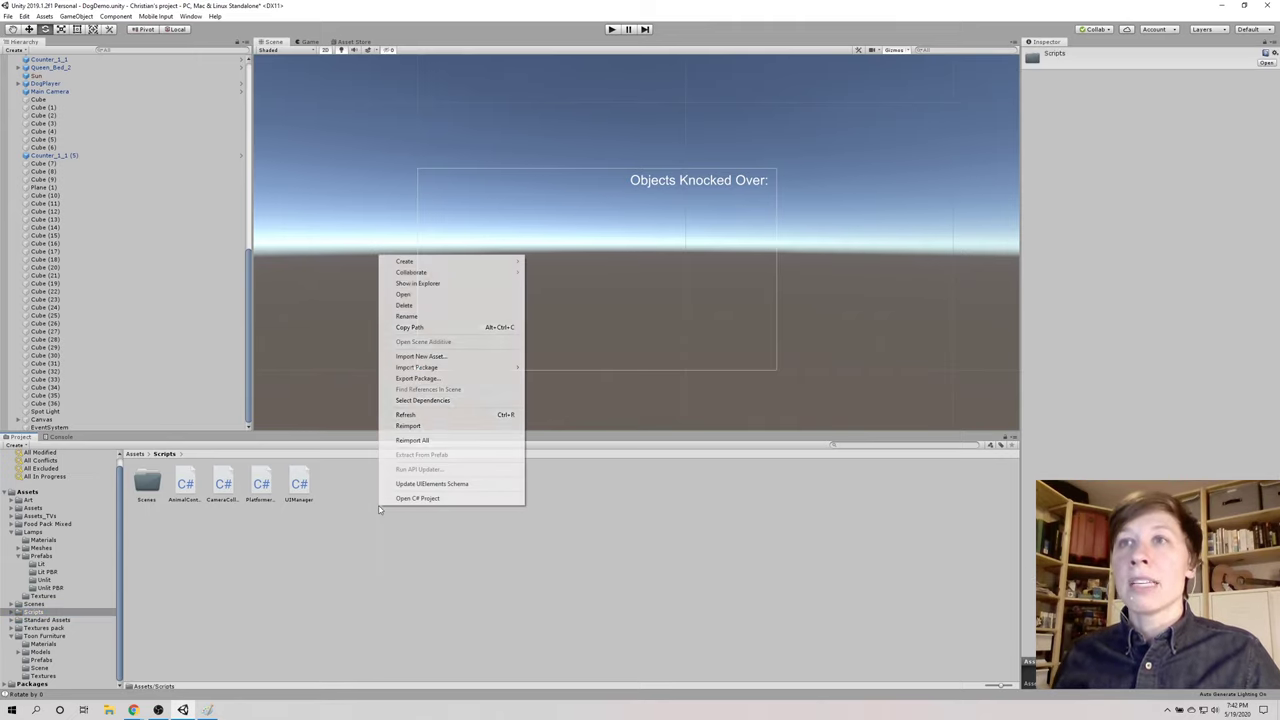
mouse_move(508, 262)
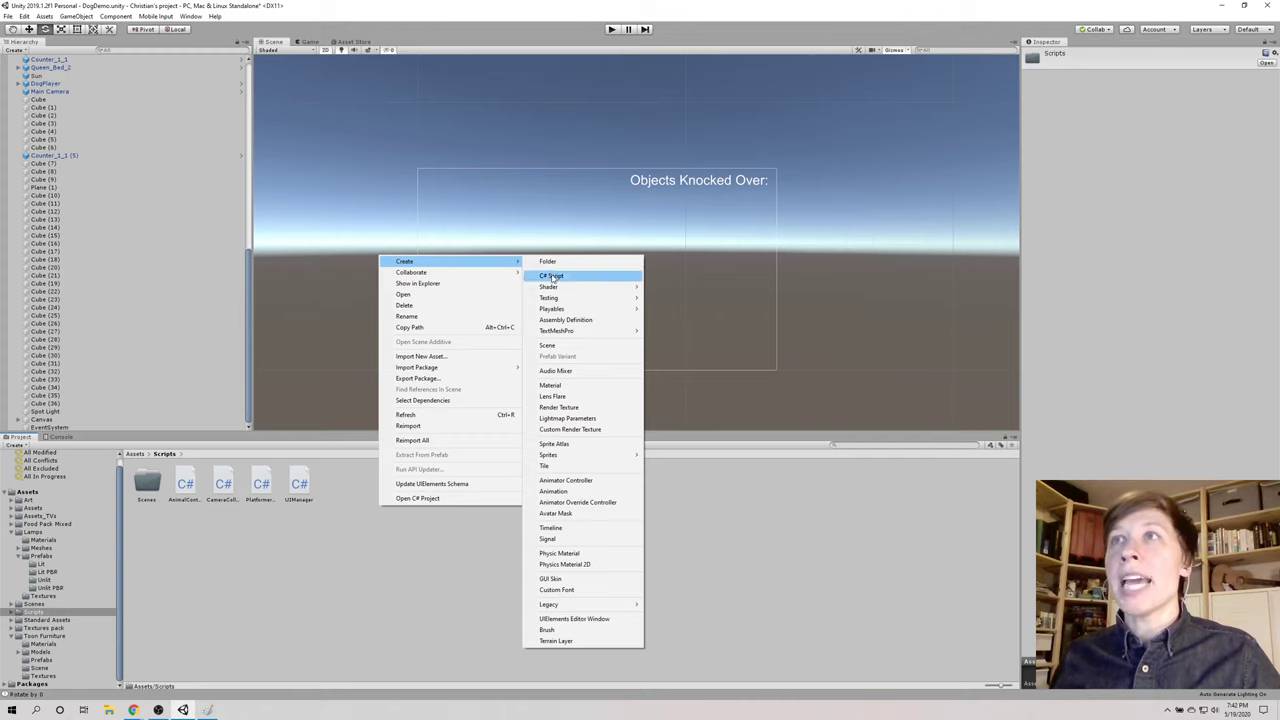
left_click(551, 276)
type("GameManager")
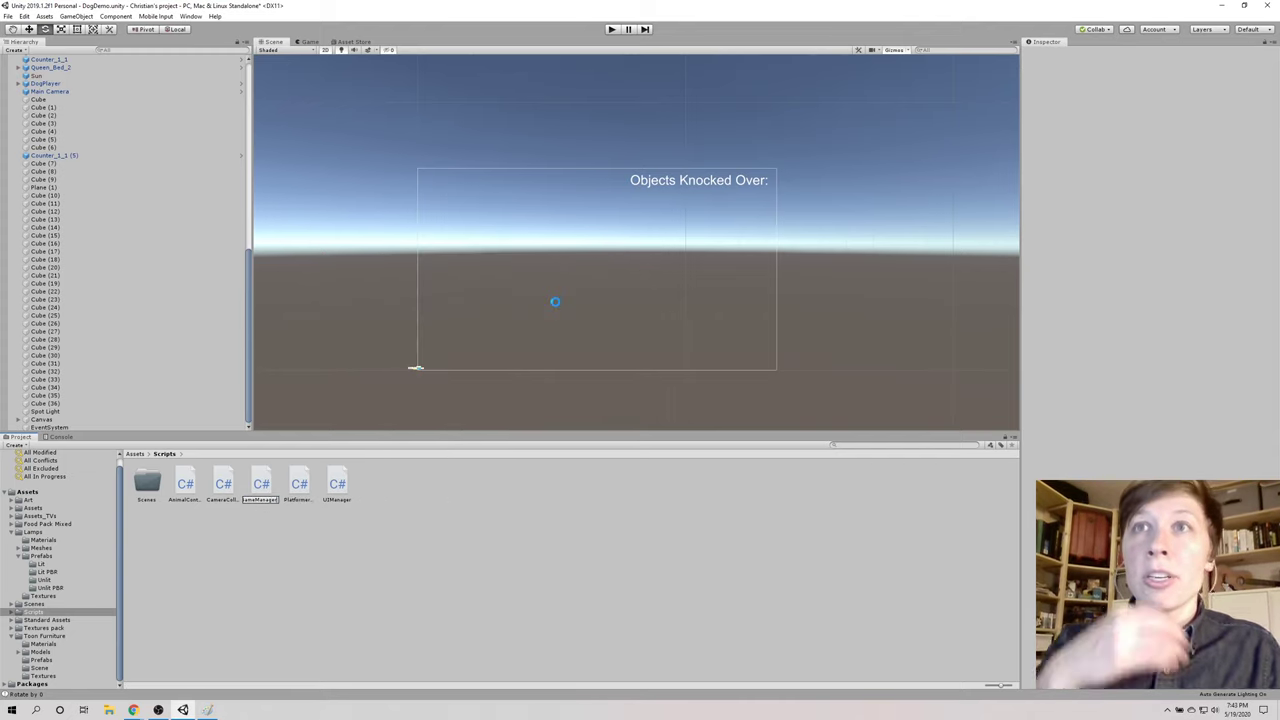
key("Return")
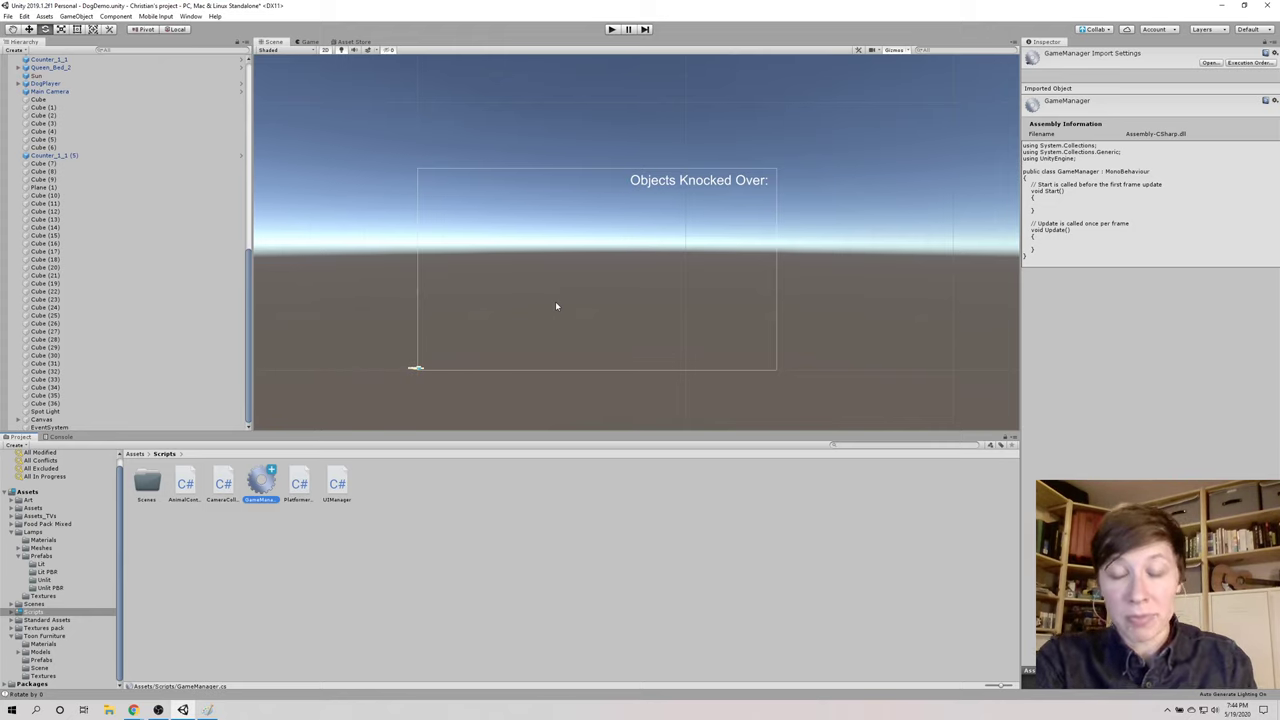
double_click(256, 486)
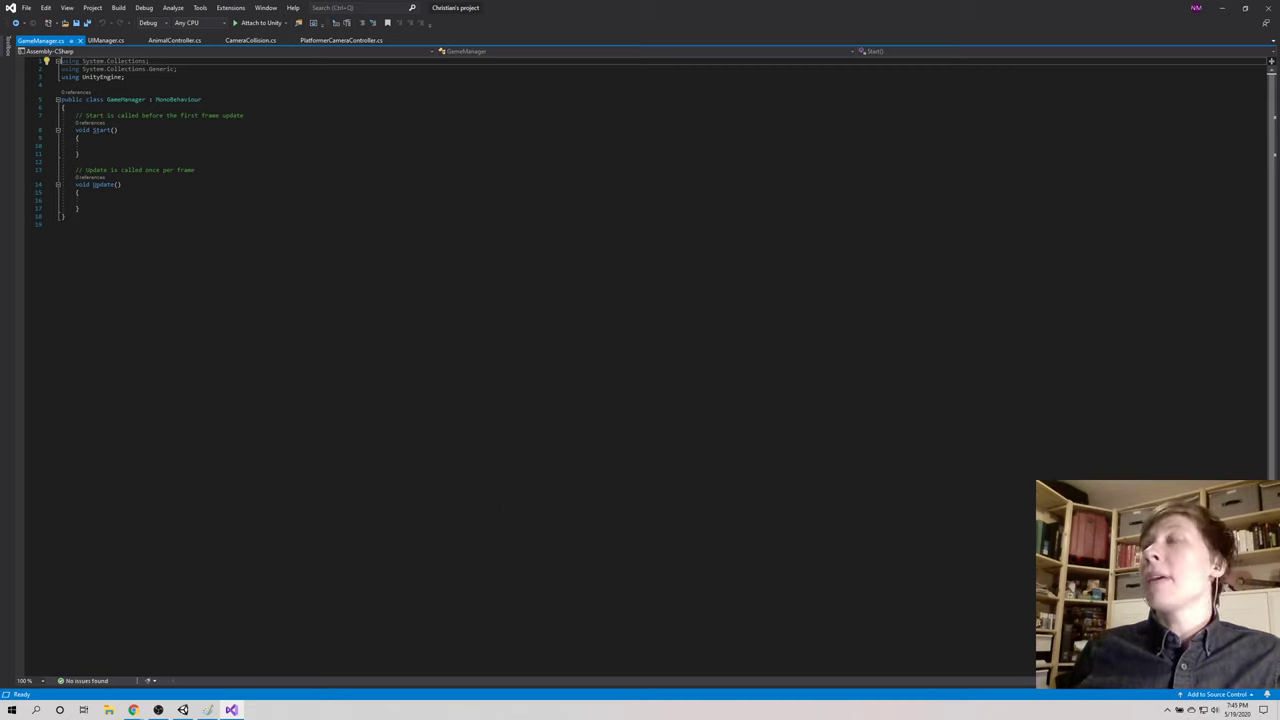
Step: Bring the Paint diagram to the front, narrow its window, and place it beside the GameManager code
key("alt+Tab")
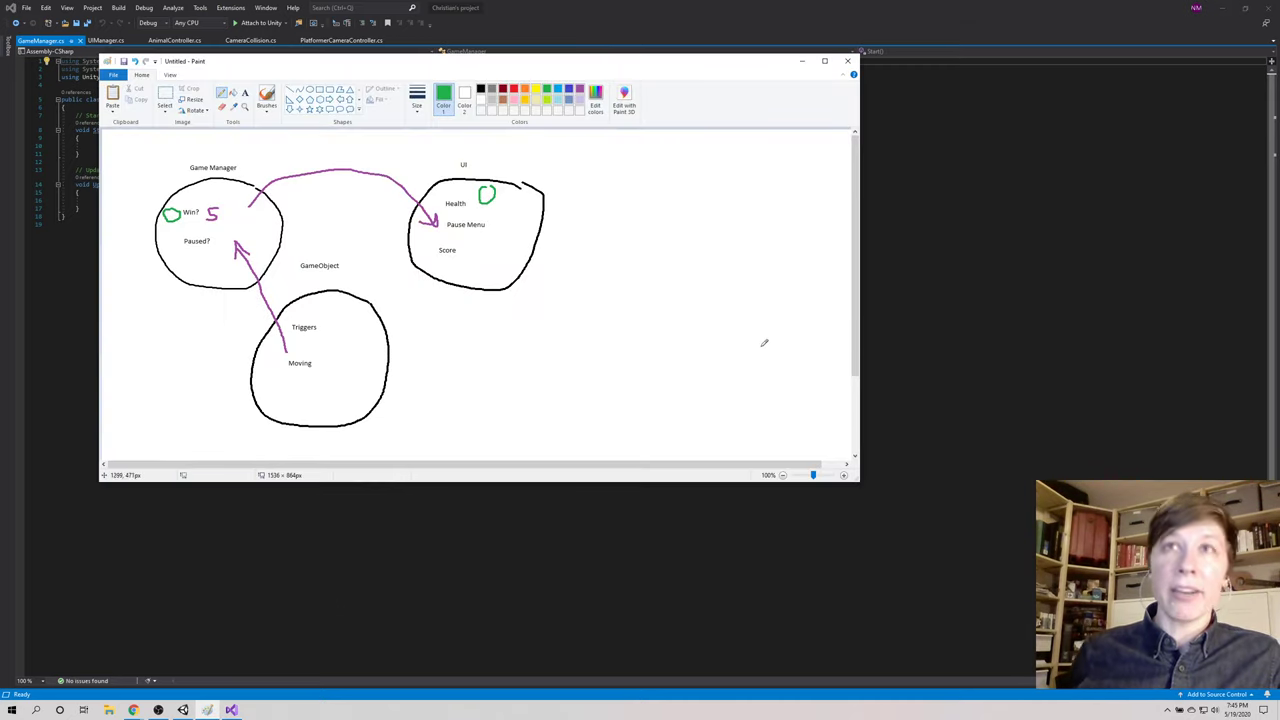
left_click_drag(99, 258, 357, 258)
left_click_drag(526, 64, 892, 59)
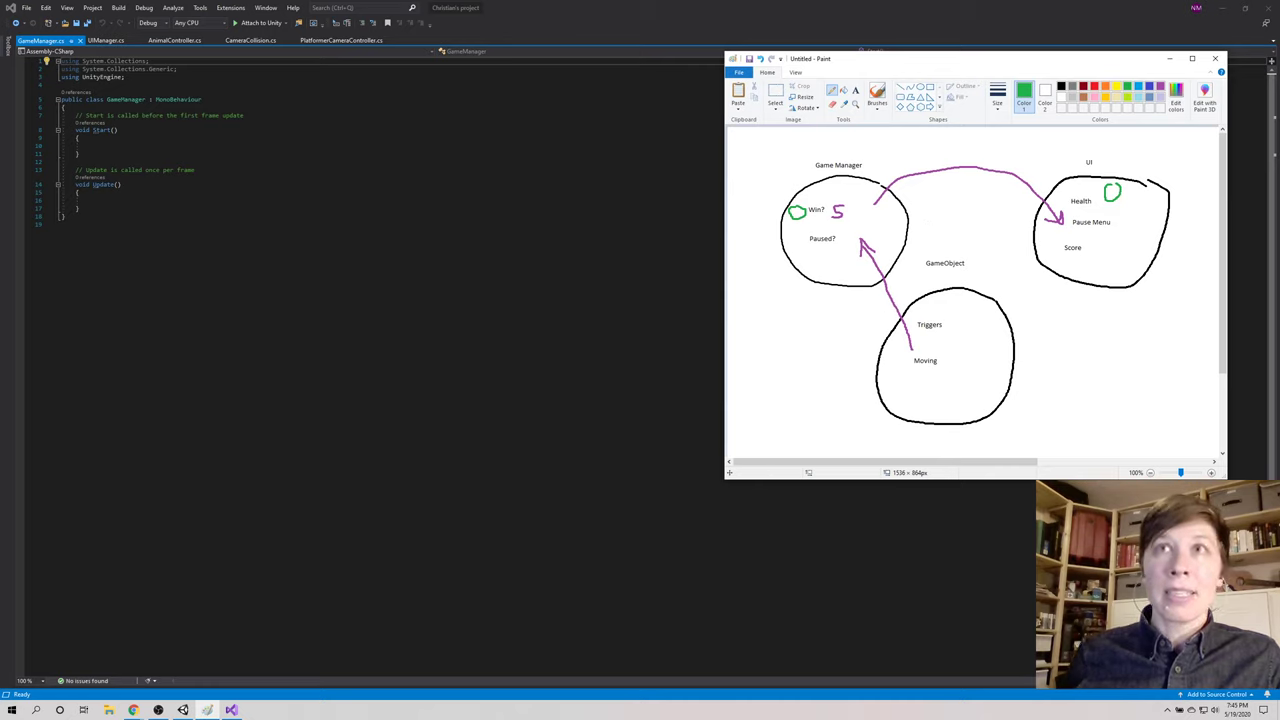
left_click(52, 246)
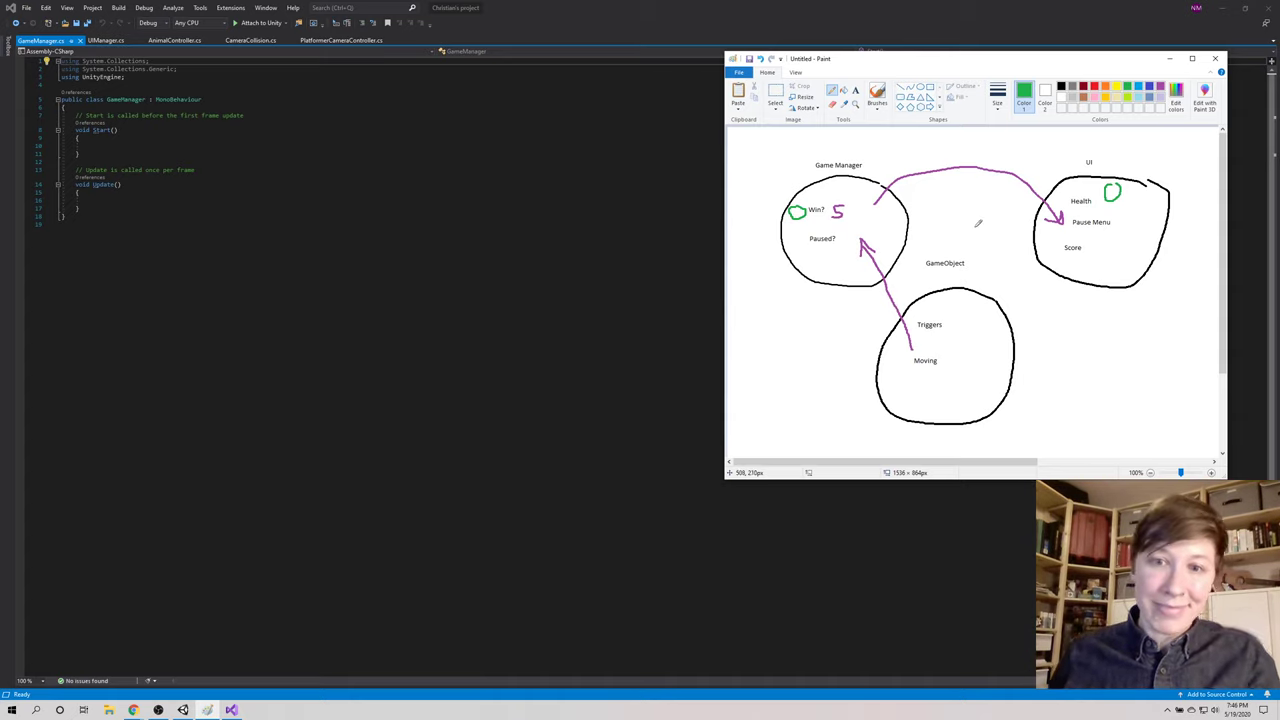
Step: Return to Visual Studio and insert two blank lines below the opening brace of the GameManager class
key("alt+Tab")
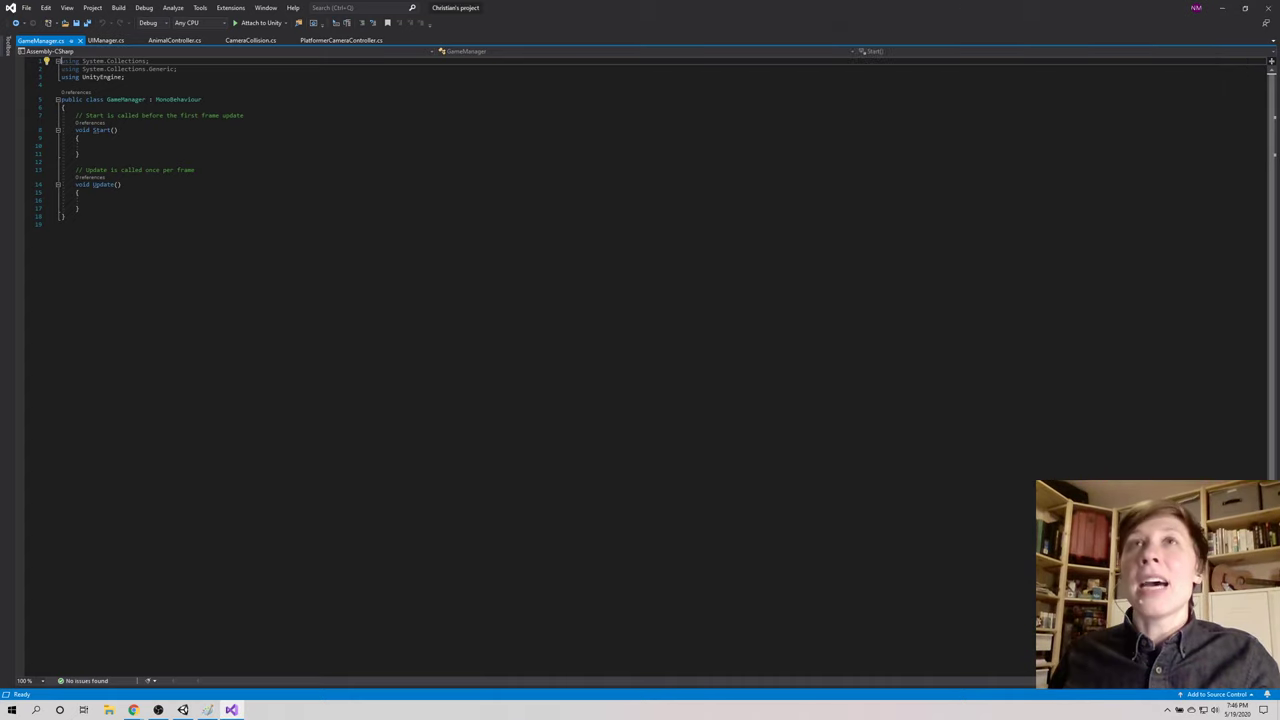
left_click(268, 108)
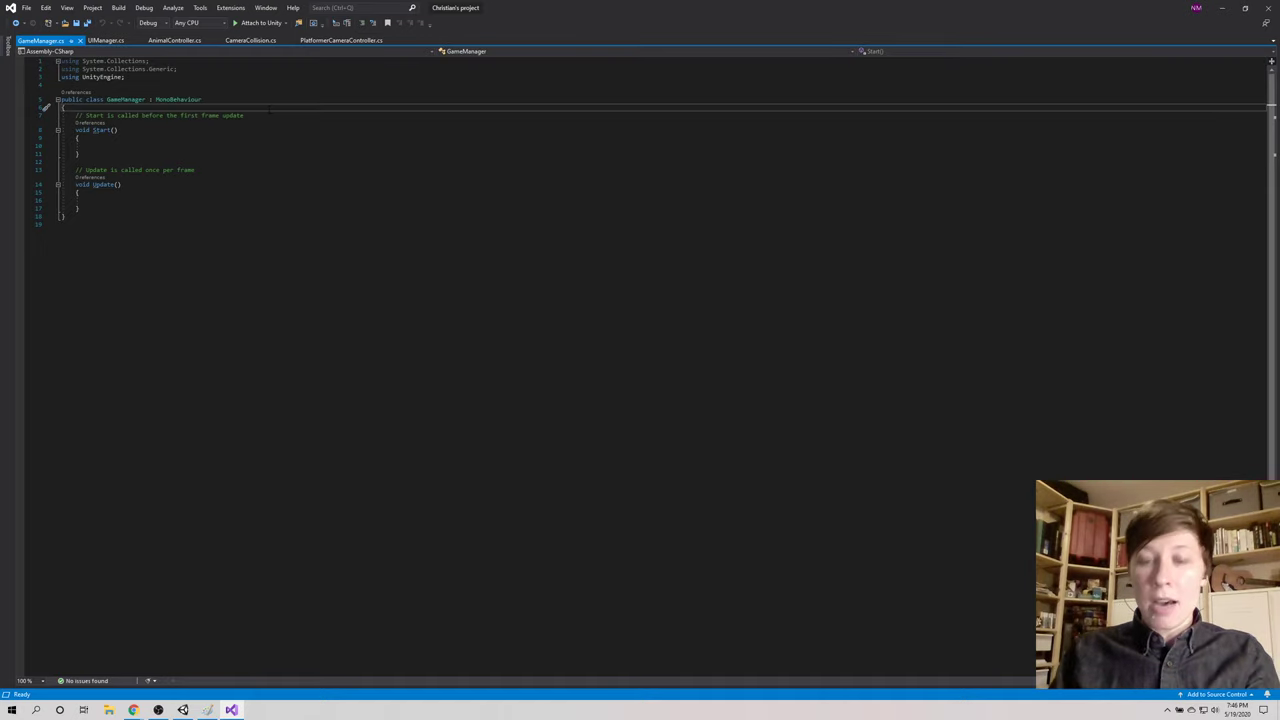
key("Return")
key("Return")
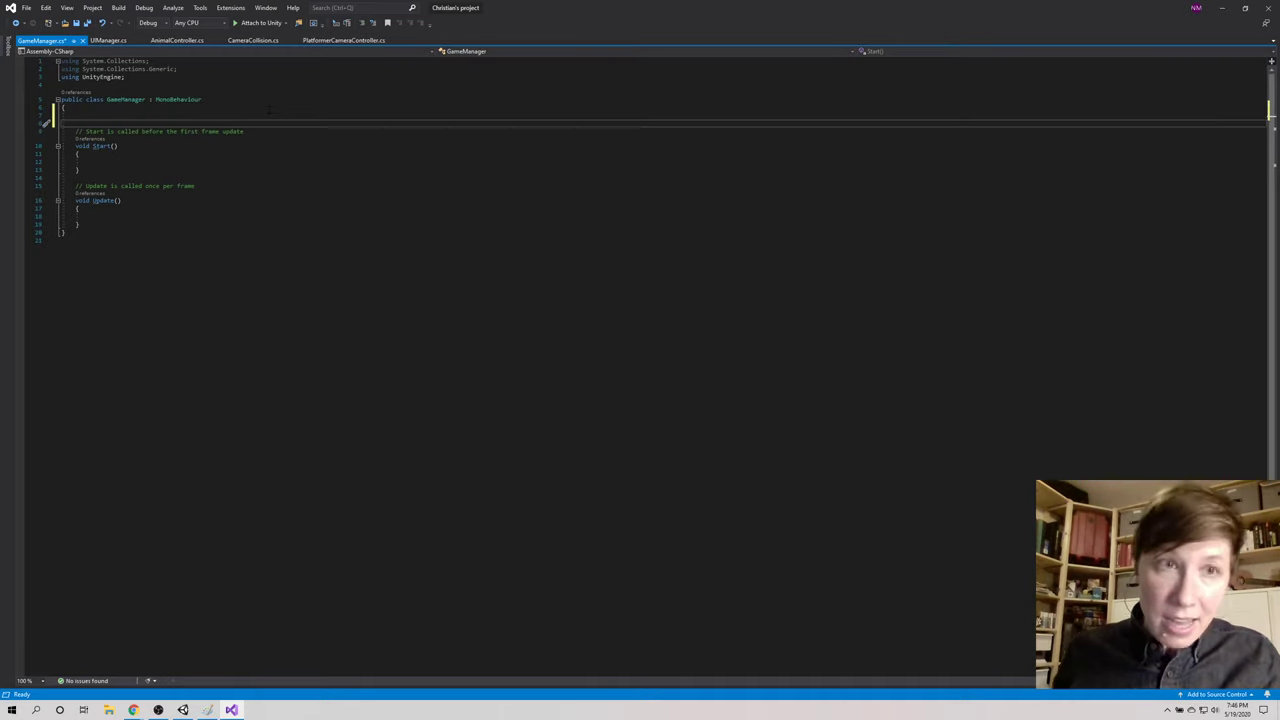
left_click(57, 99)
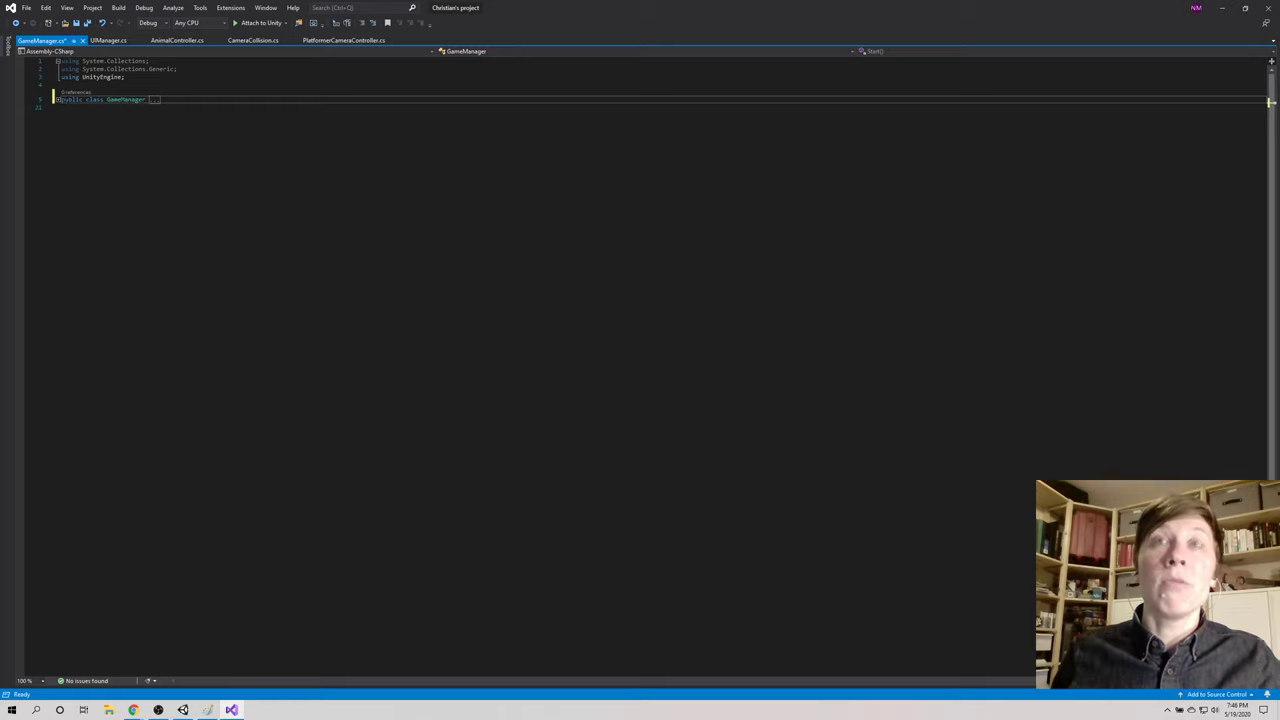
left_click(57, 99)
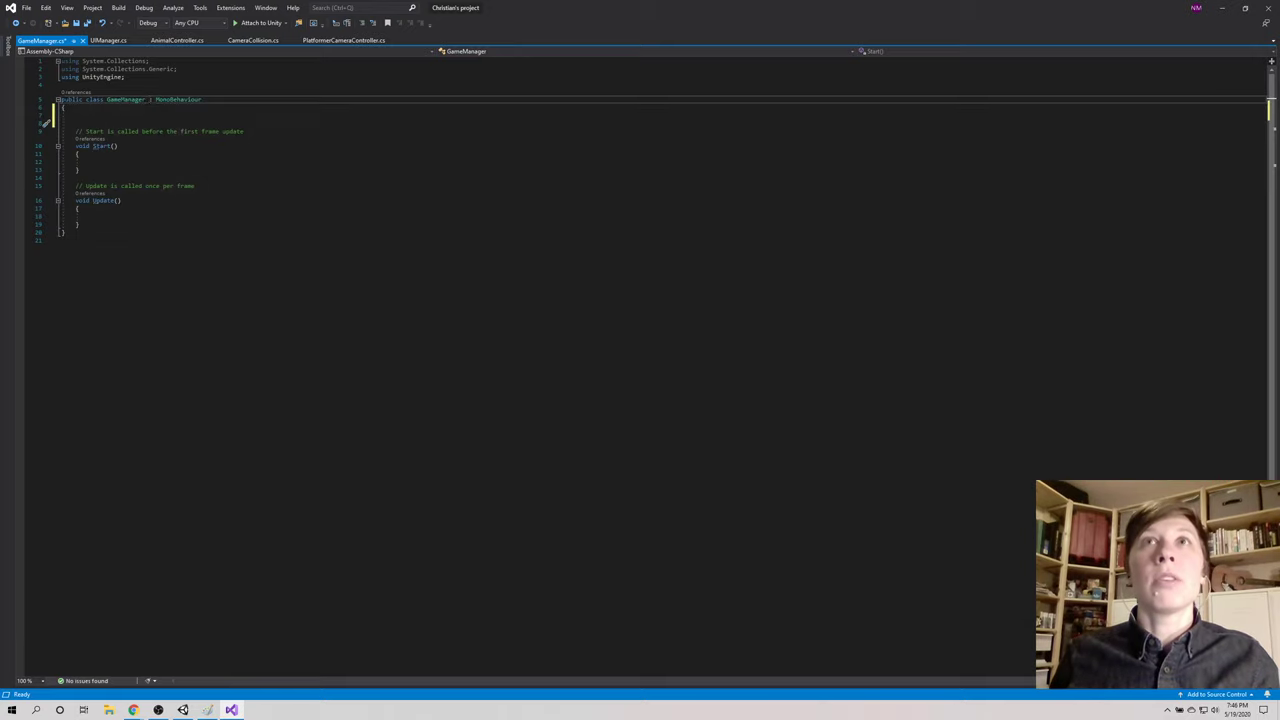
Step: Declare the field "private int objectsKnockedOver;" near the top of the GameManager class and save the script
left_click(56, 100)
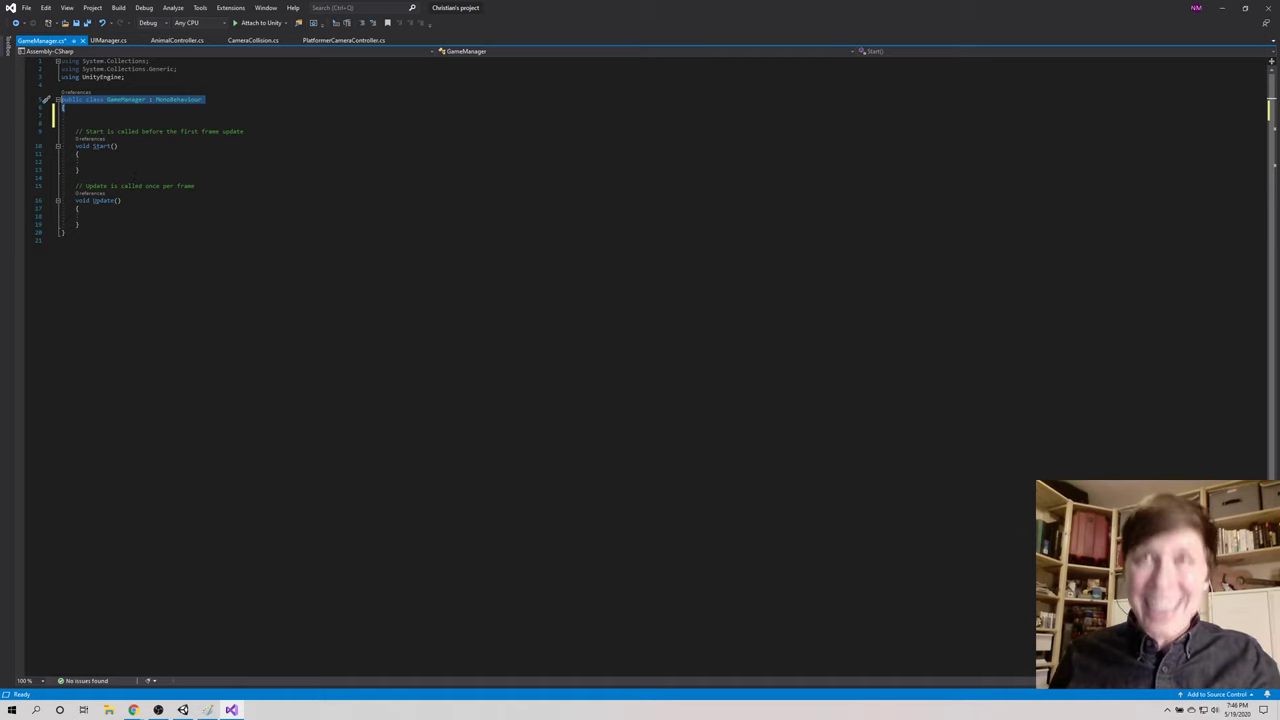
key("Down")
key("Down")
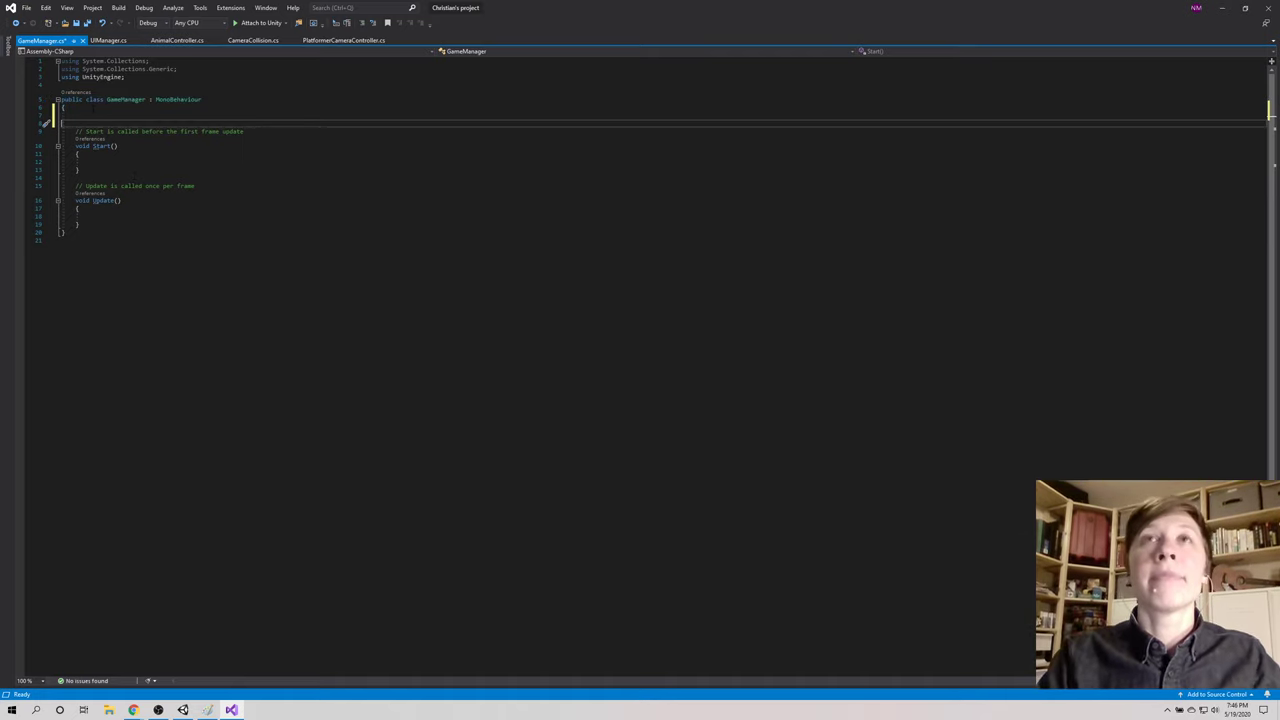
type("private int var")
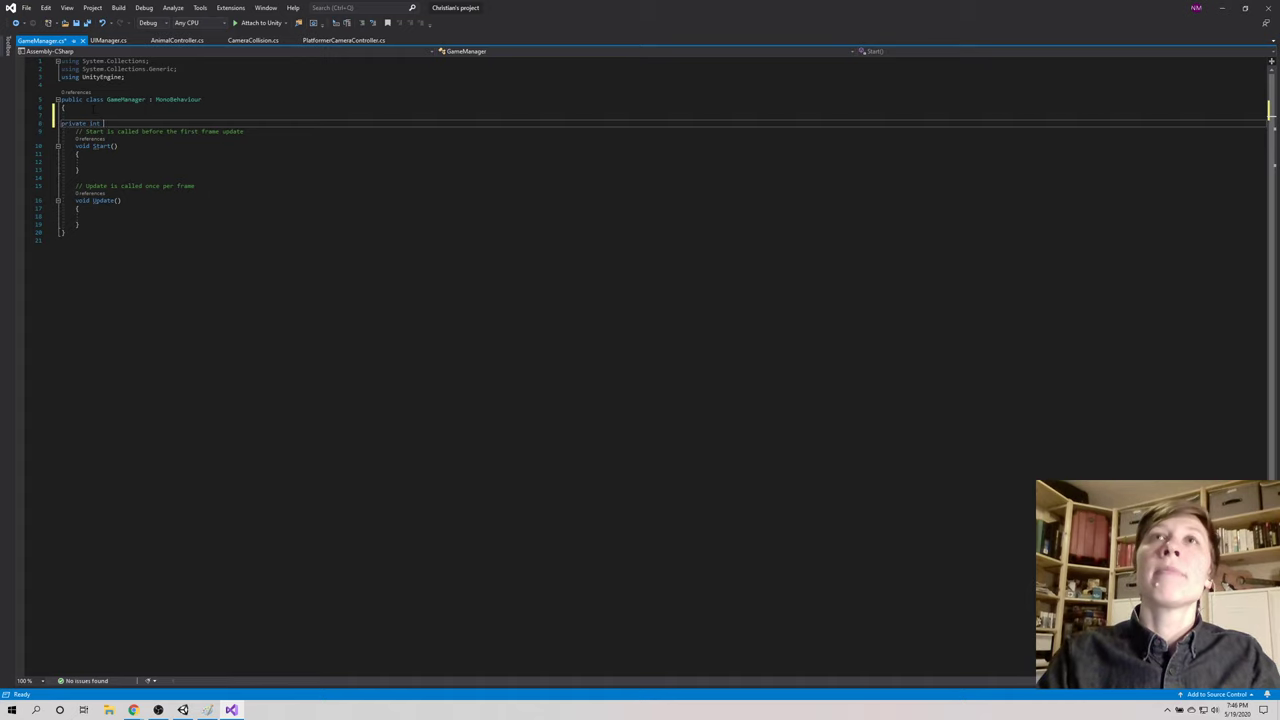
key("BackSpace")
type("objectsKnockedo")
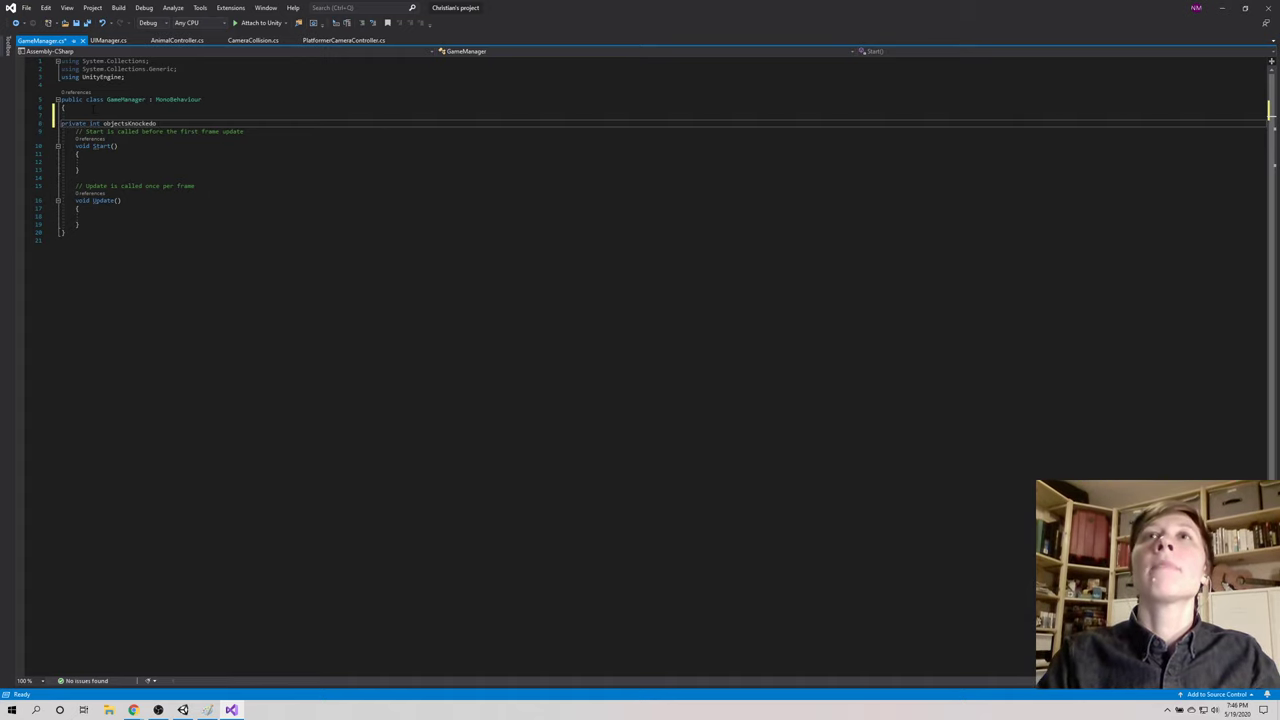
key("BackSpace")
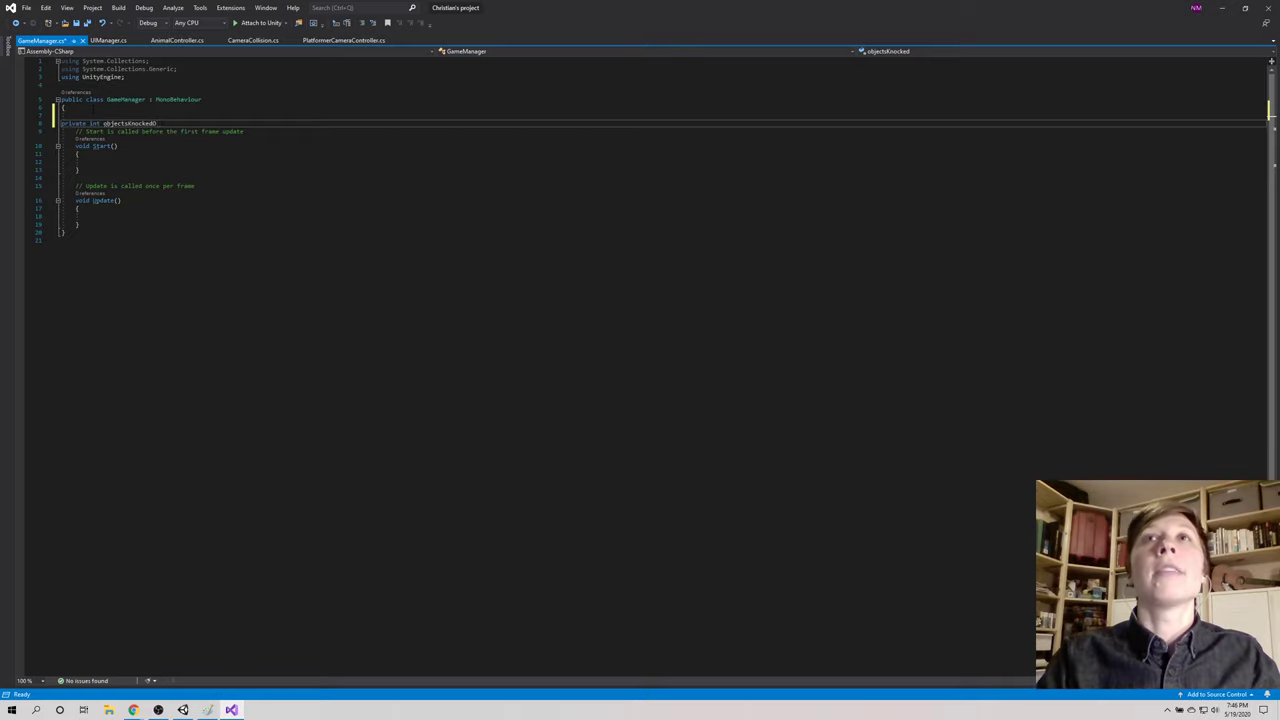
type("Over;")
key("Return")
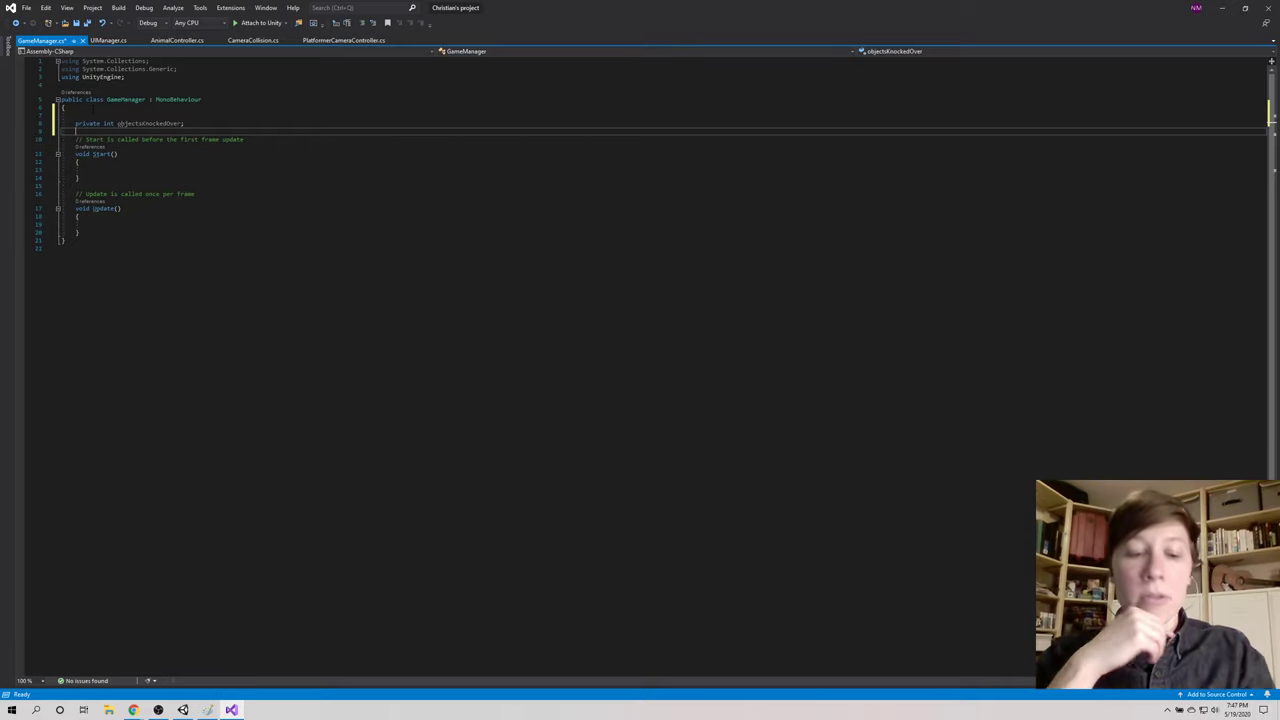
key("ctrl+s")
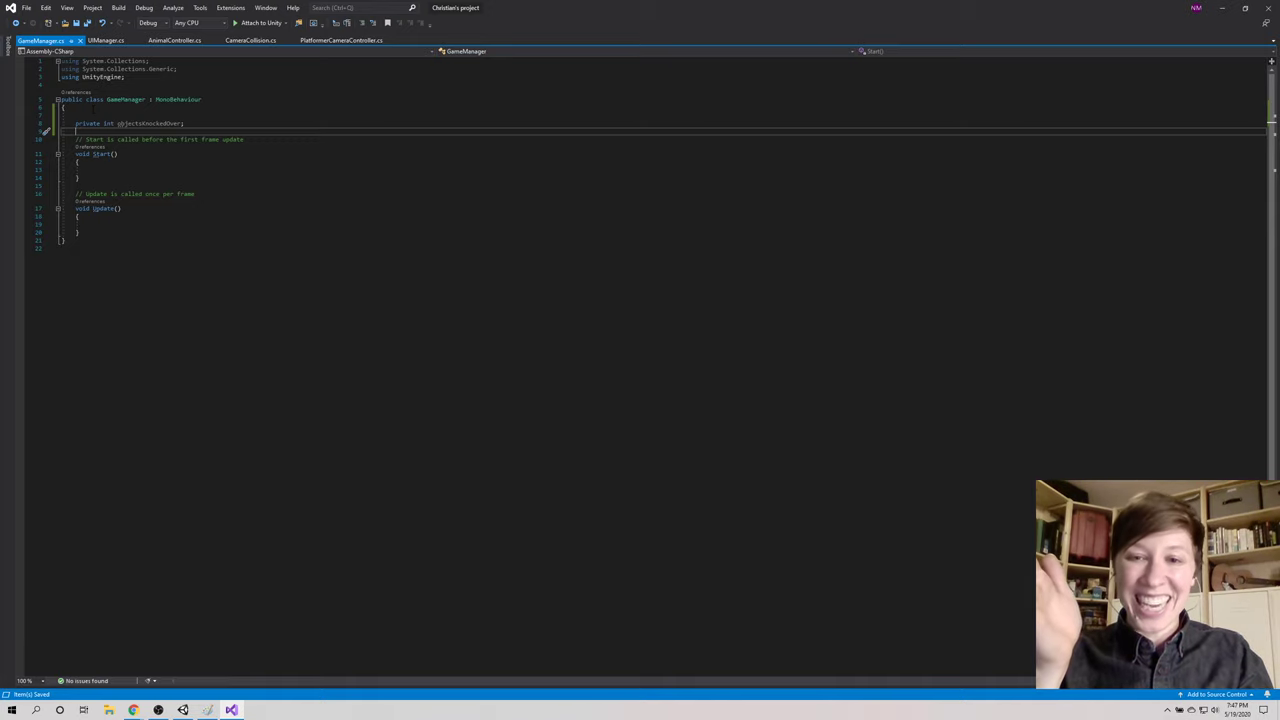
Step: Initialize the counter inside Start() with "objectsKnockedOver = 0;" and save the script
left_click(125, 170)
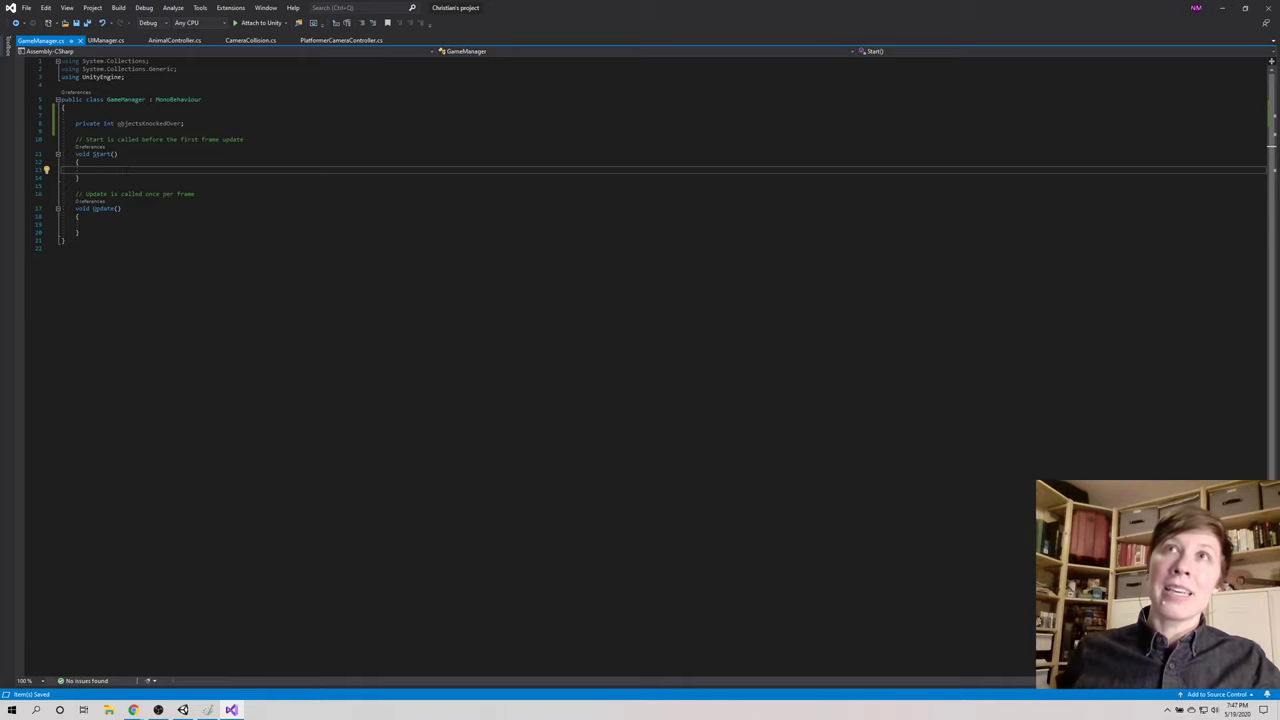
left_click_drag(118, 155, 50, 141)
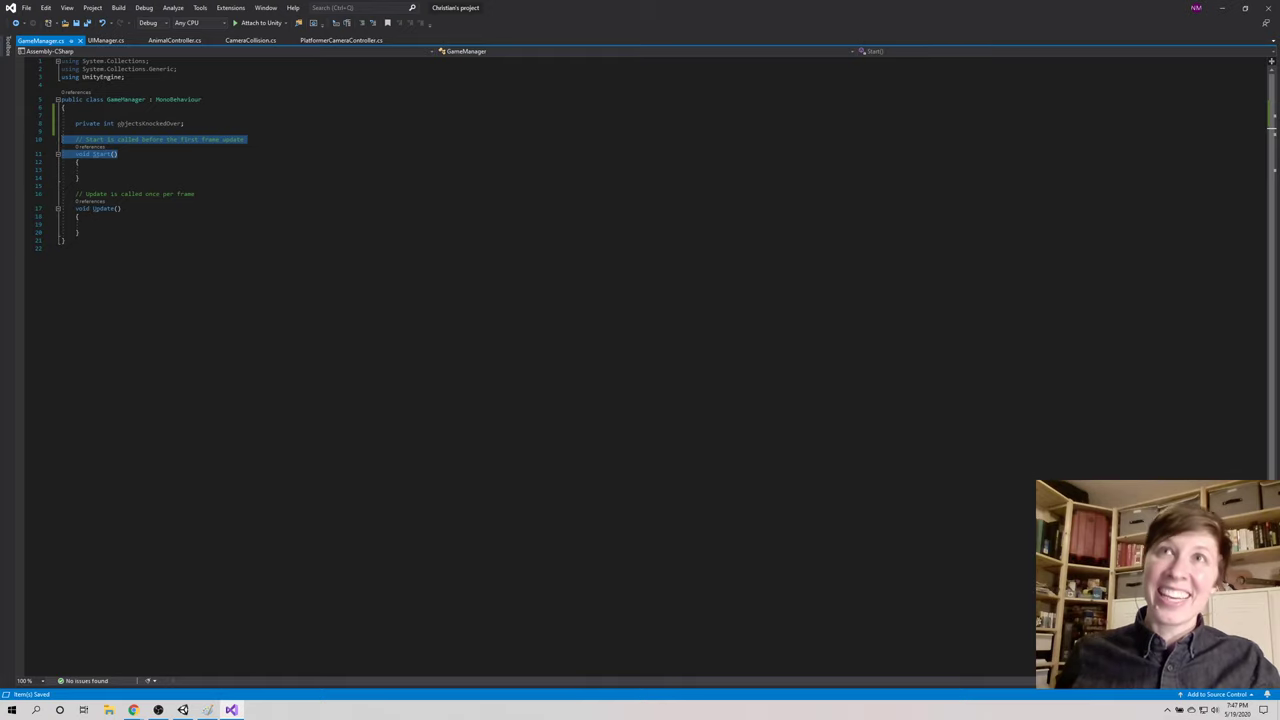
key("Down")
key("Down")
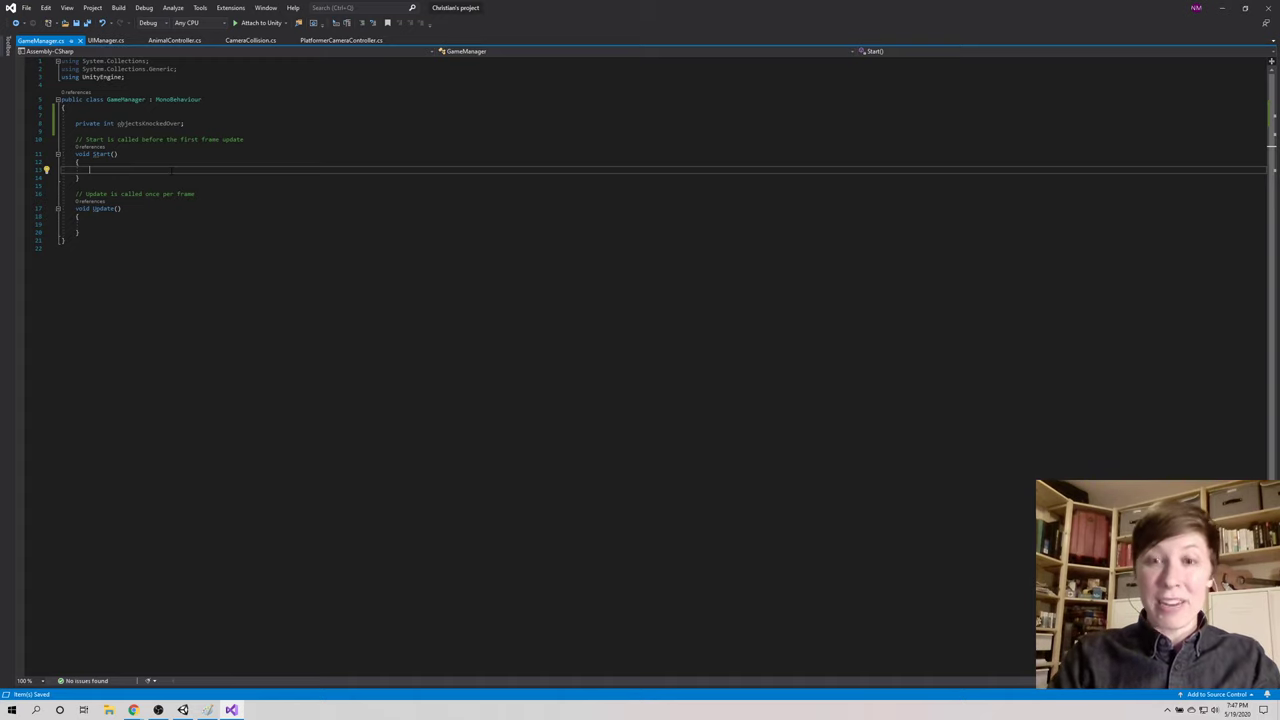
type("ob")
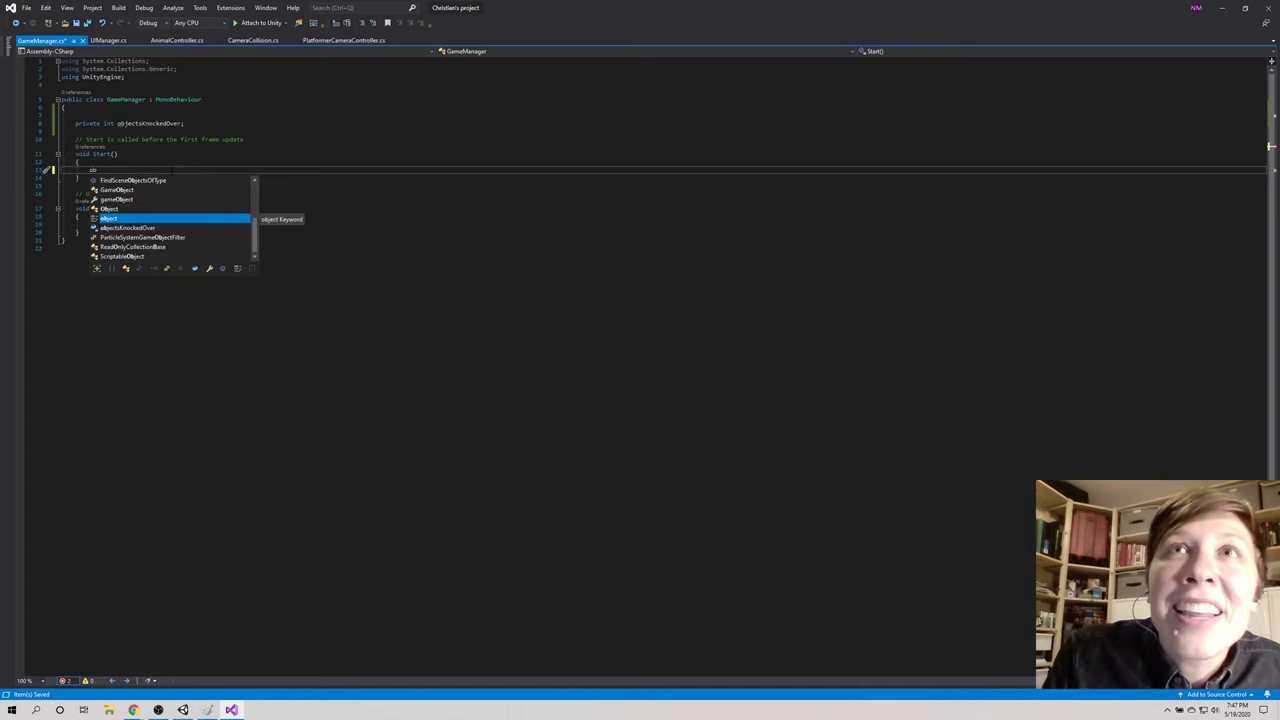
type("j")
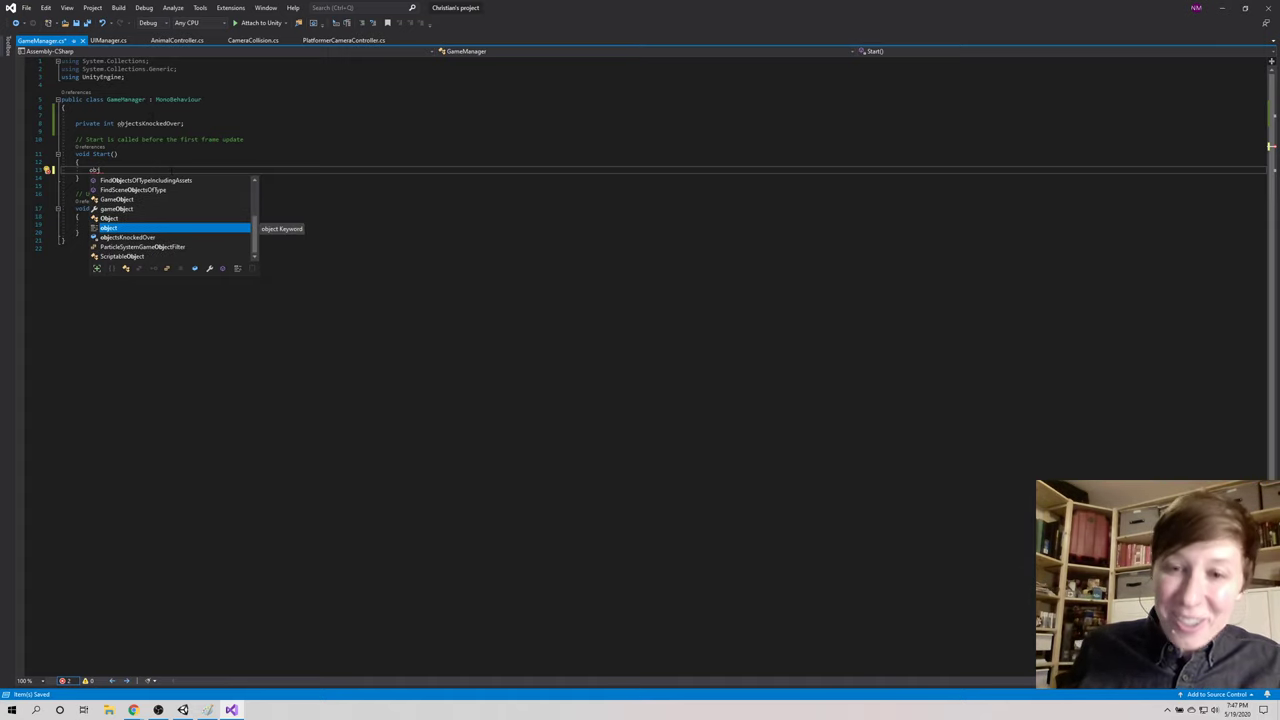
left_click(135, 239)
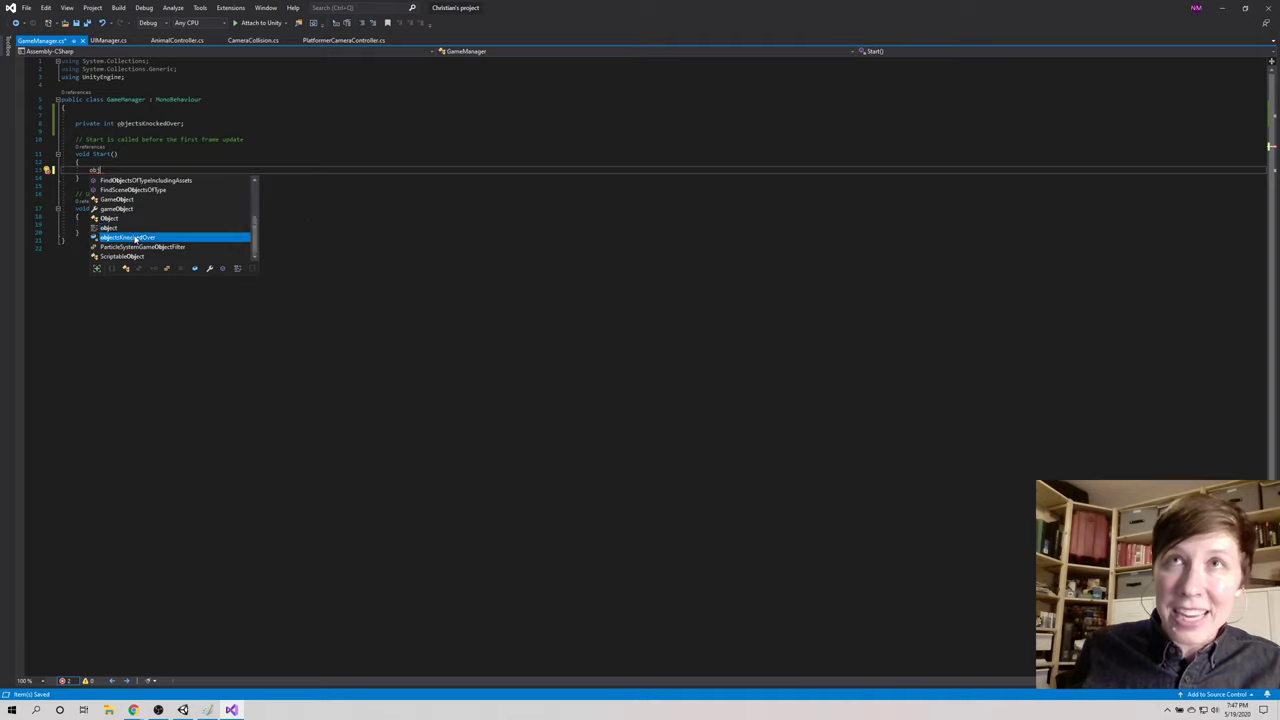
key("Tab")
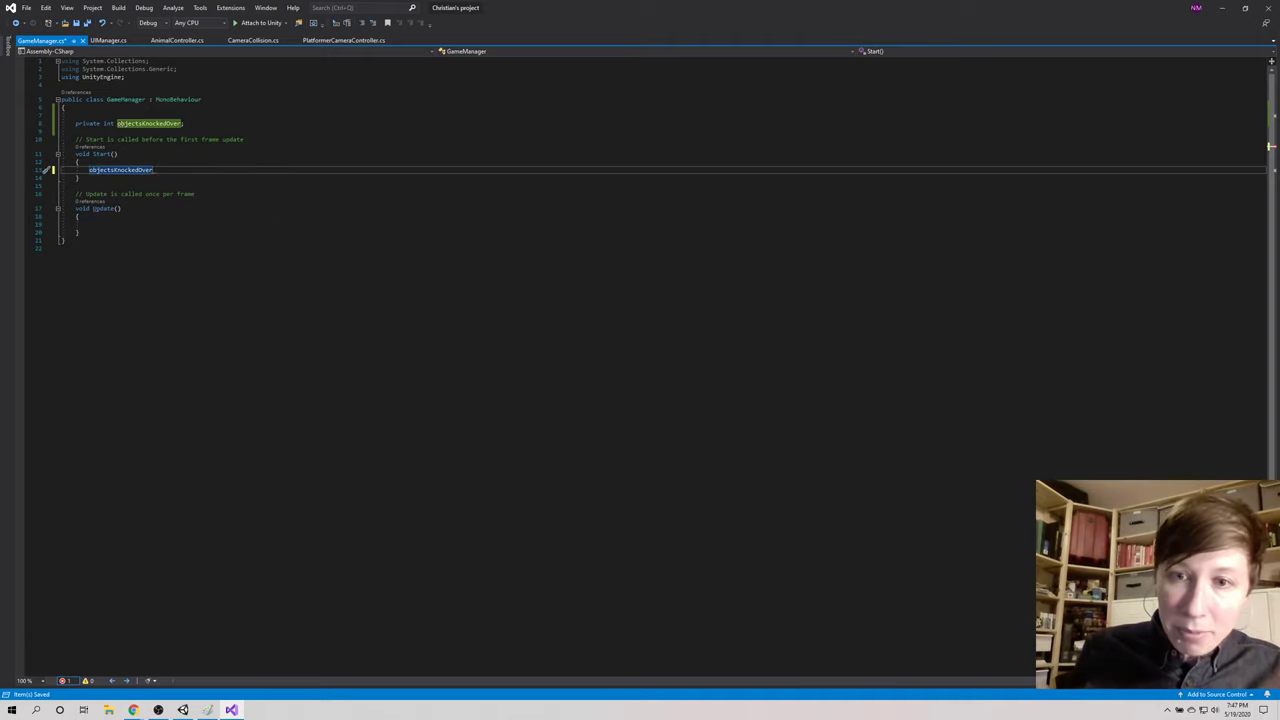
type("= 0;")
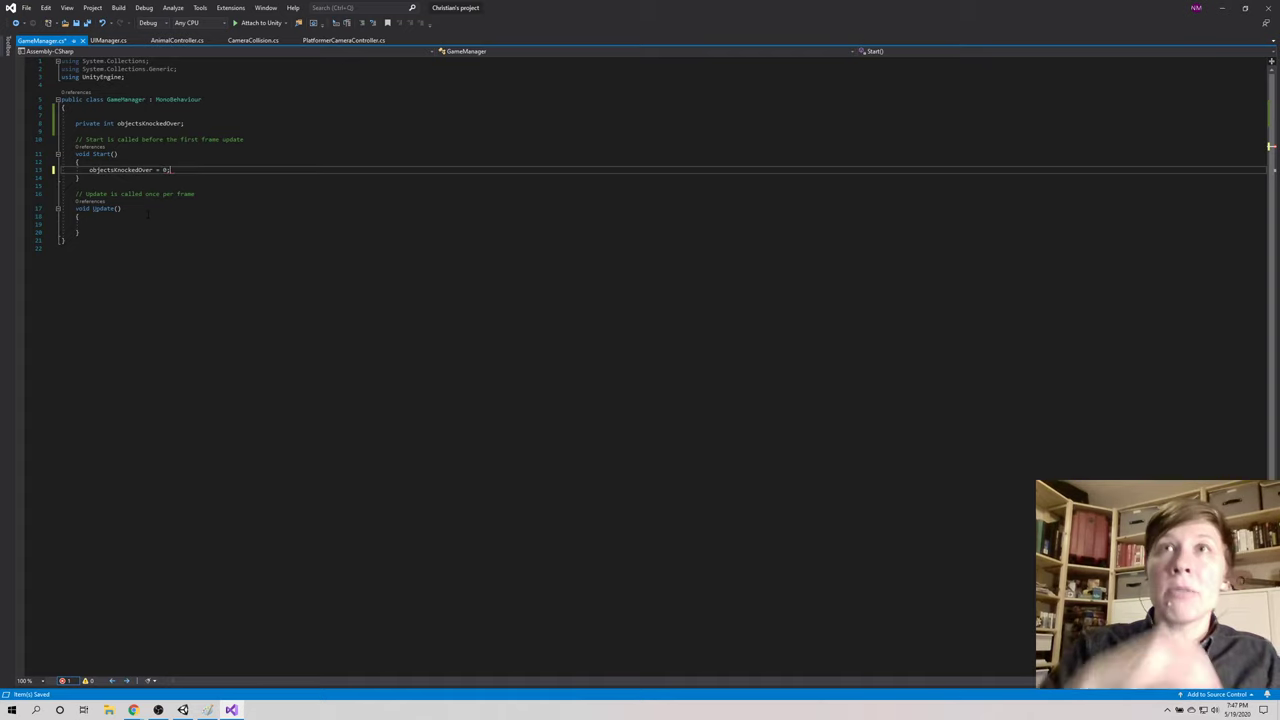
key("ctrl+s")
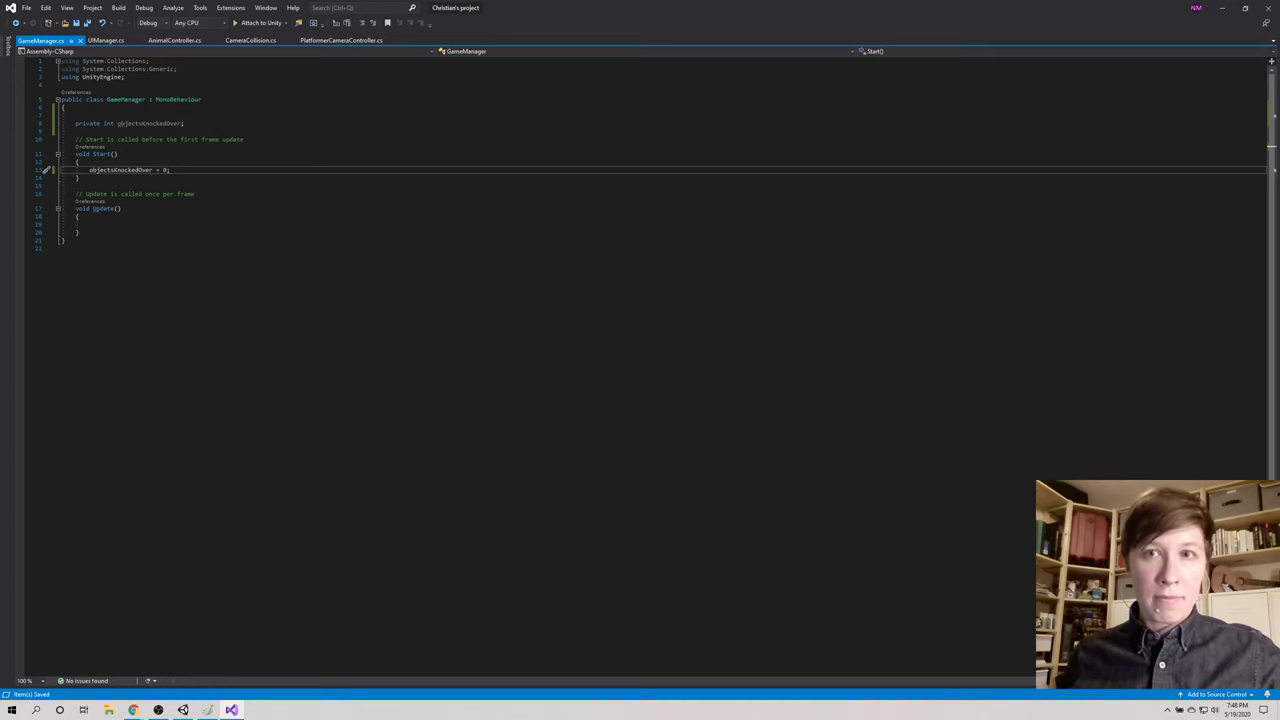
Step: Glance at the Paint diagram, return to the script, and begin a Debug.Log( call inside Update()
key("alt+Tab")
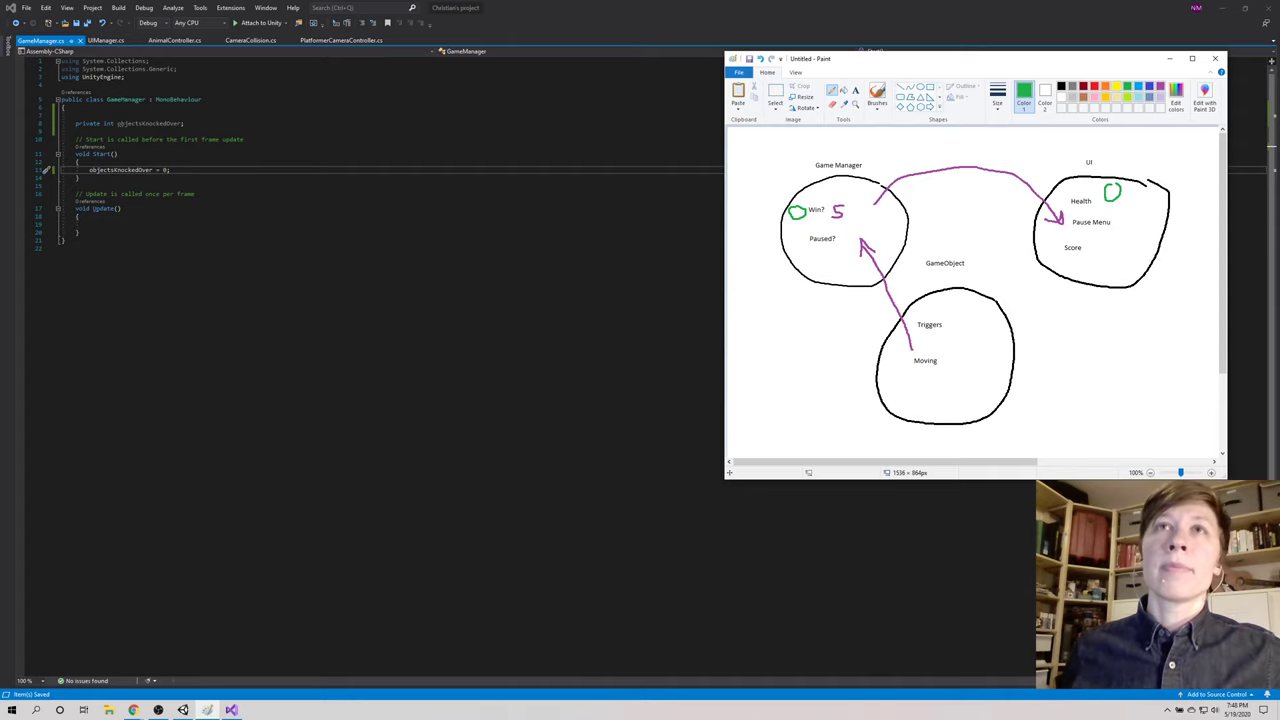
left_click(115, 224)
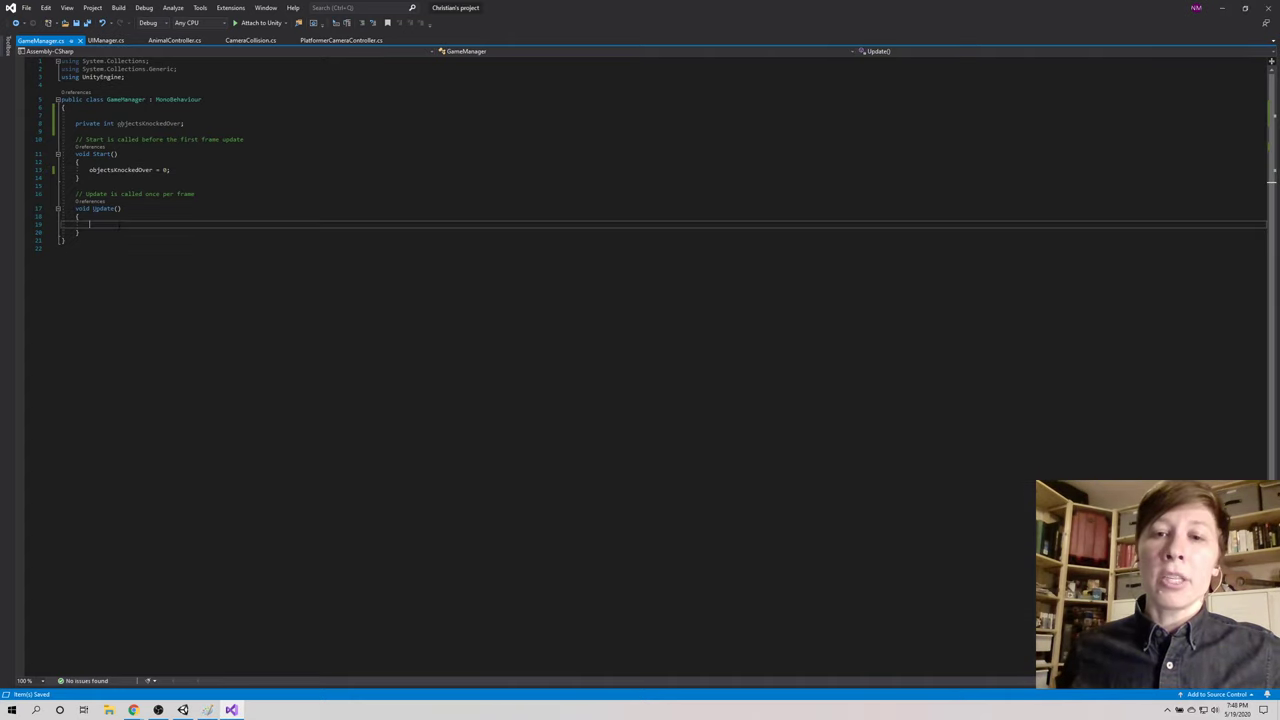
type("de")
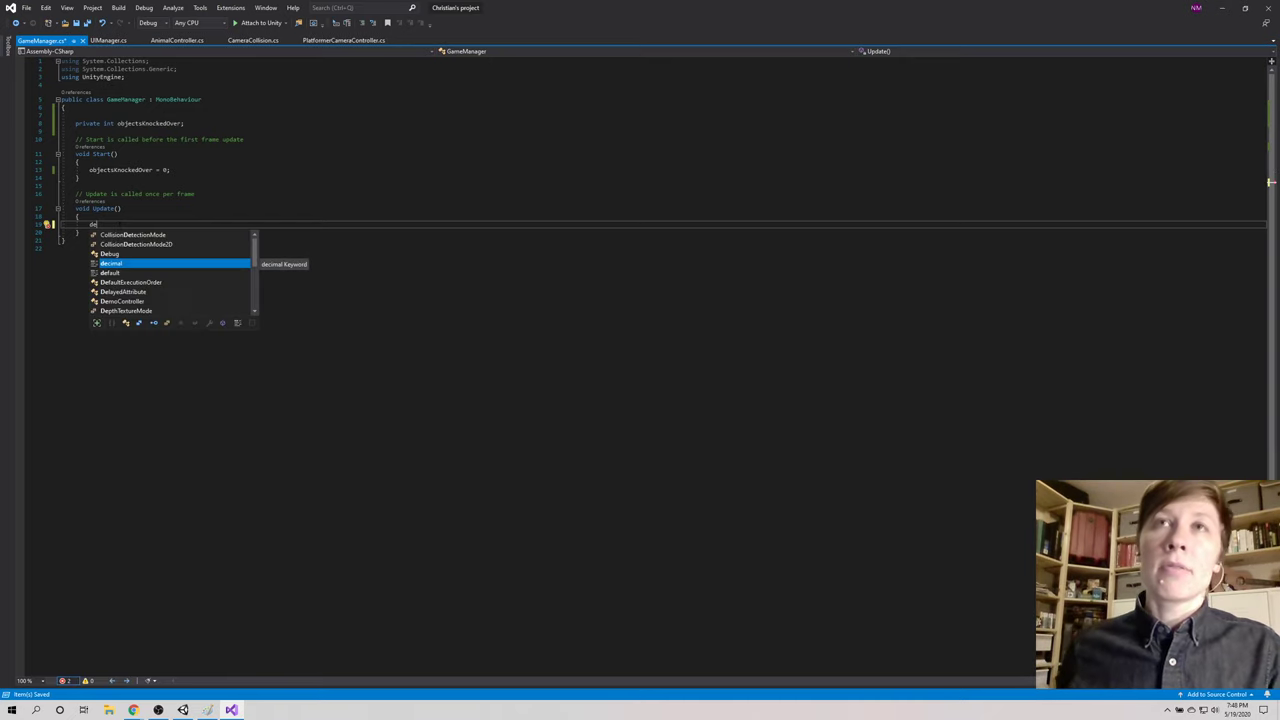
left_click(177, 256)
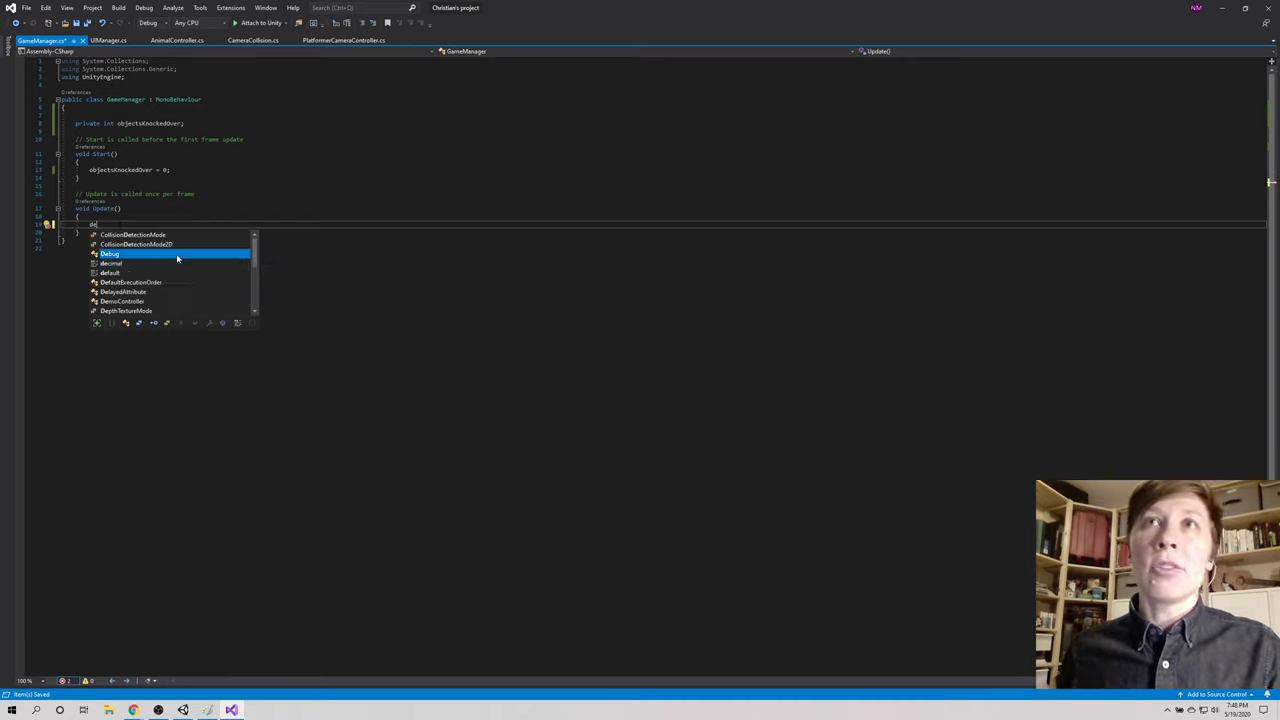
key("Tab")
type(".Log")
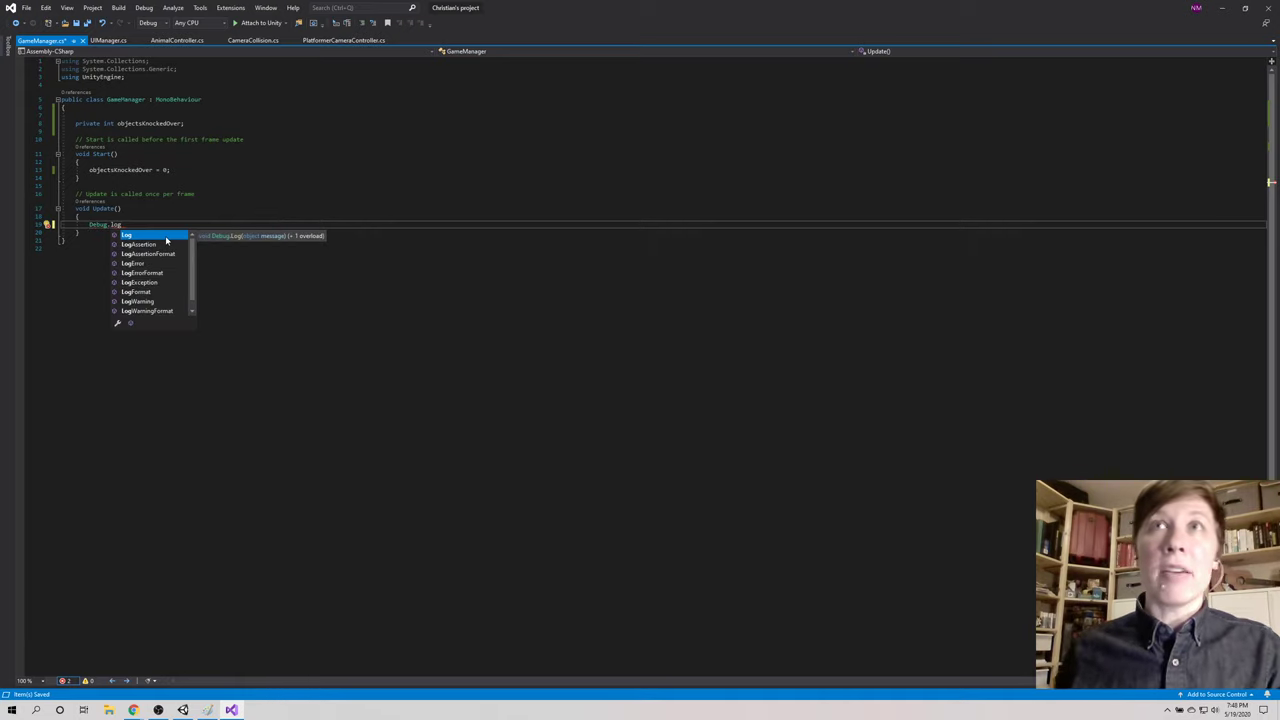
key("Escape")
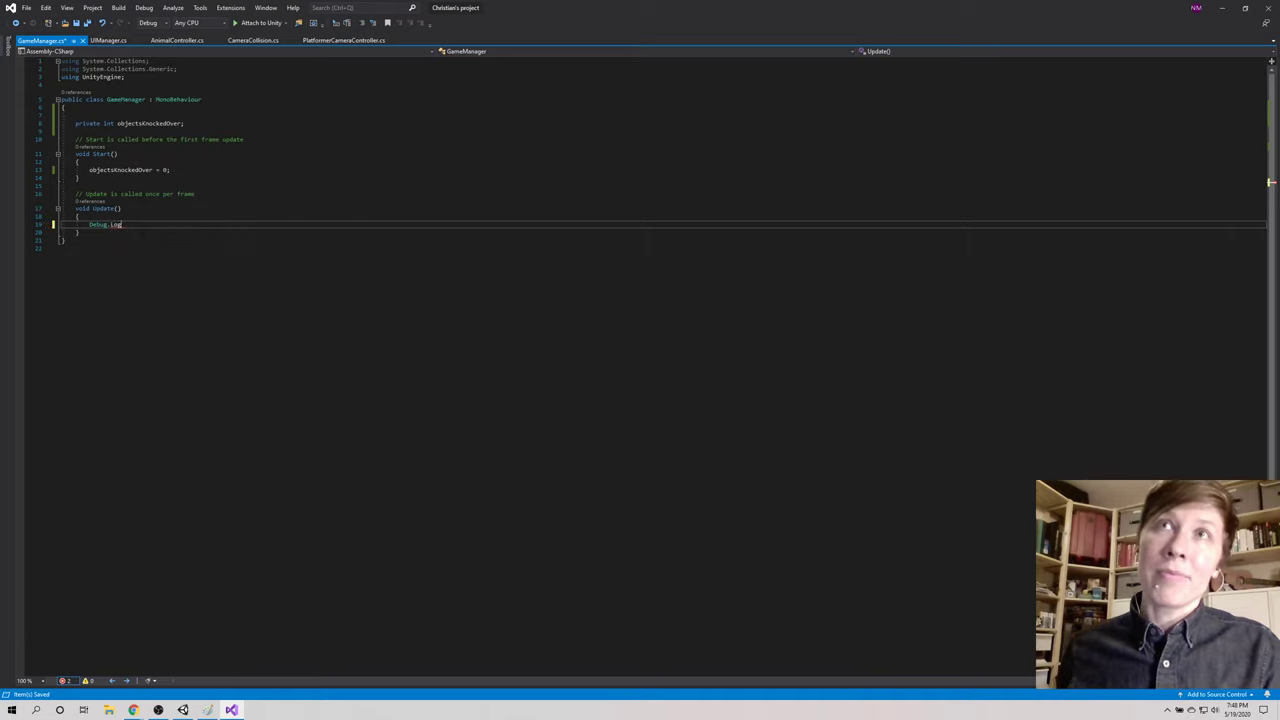
type("(")
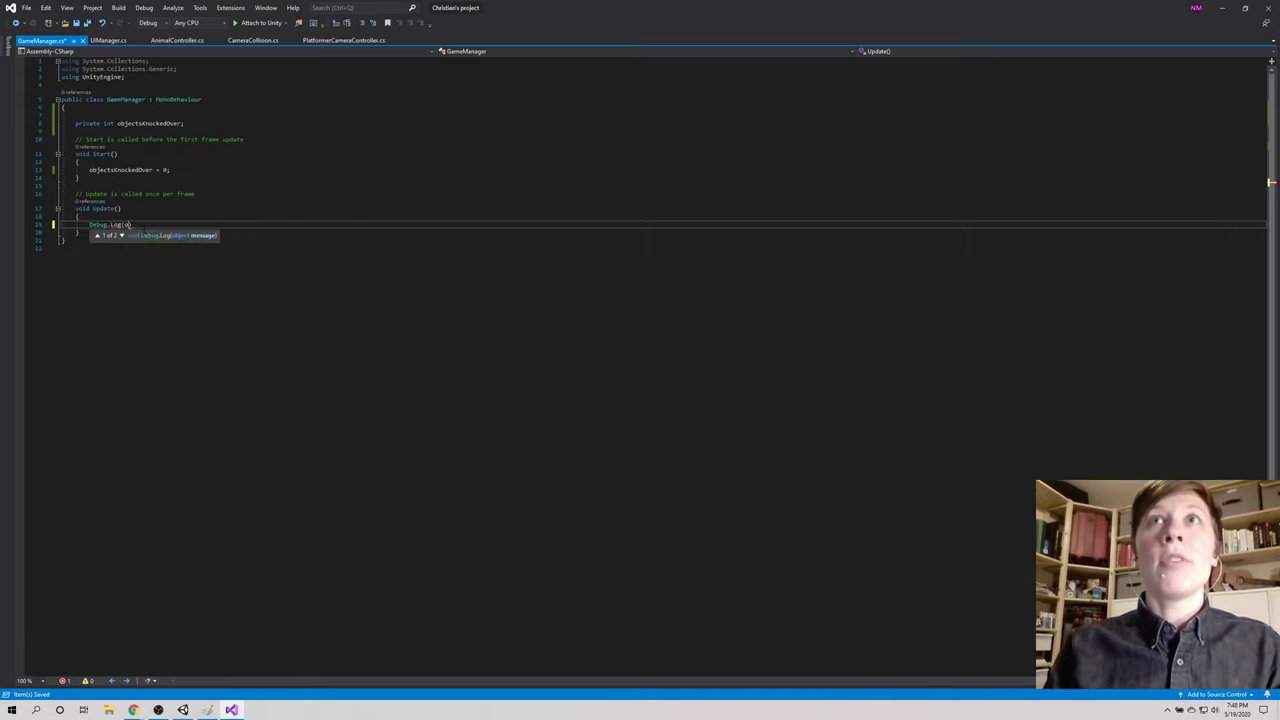
Step: Pass the objectsKnockedOver variable as the argument of the Debug.Log call
type("obj")
key("Down")
key("Down")
key("Tab")
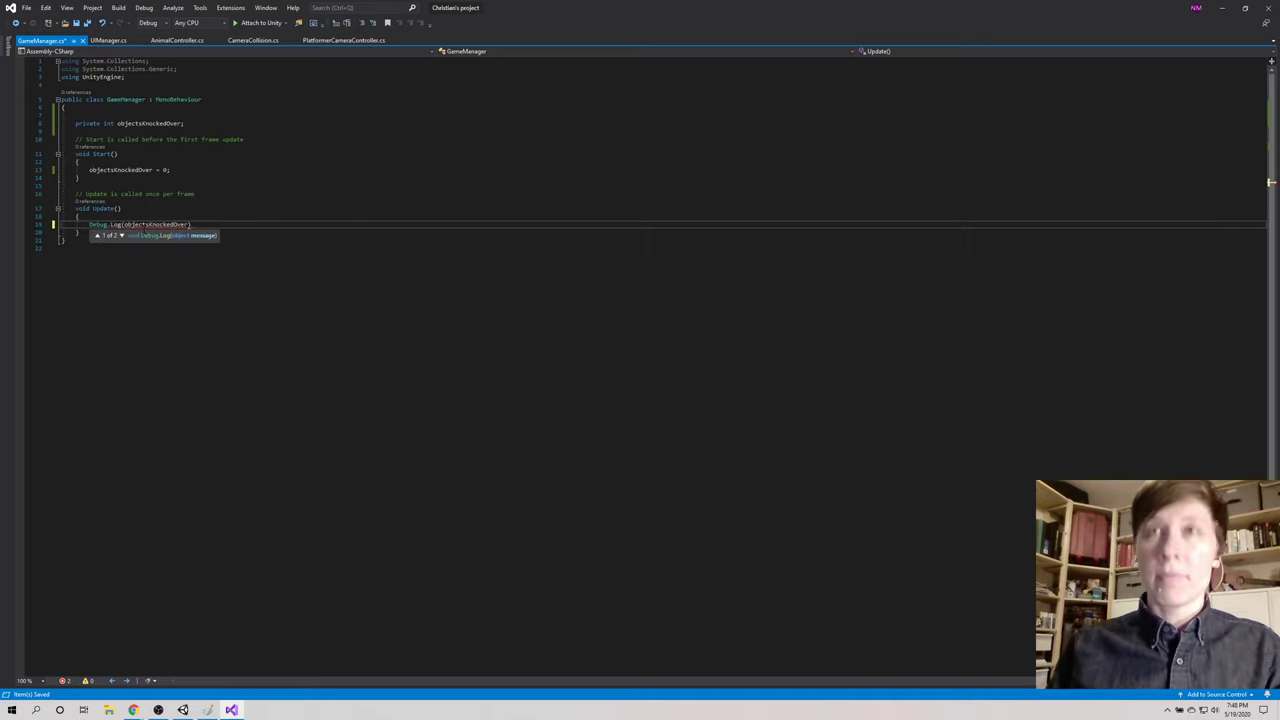
key("Escape")
Step: Prefix the logged variable with "Objects knocked over: " +, end the statement with a semicolon, and save the script
key("ctrl+Left")
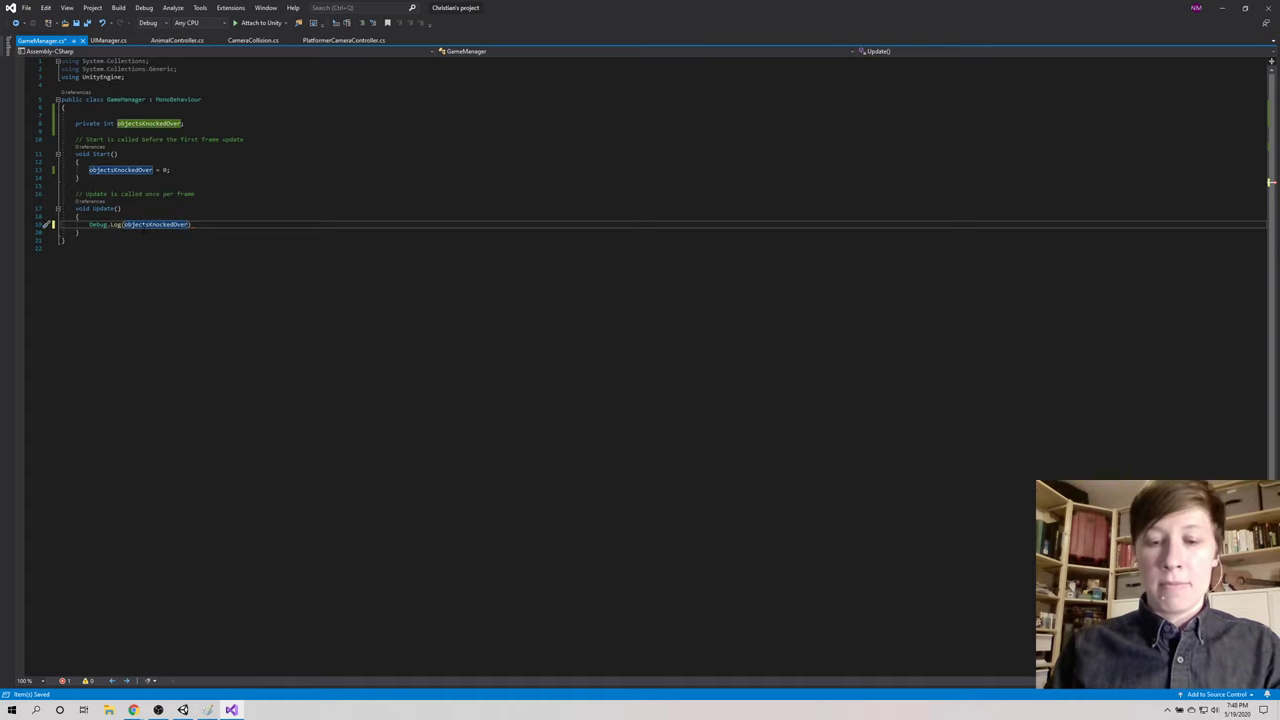
type("\"")
type("Objects knocked over: ")
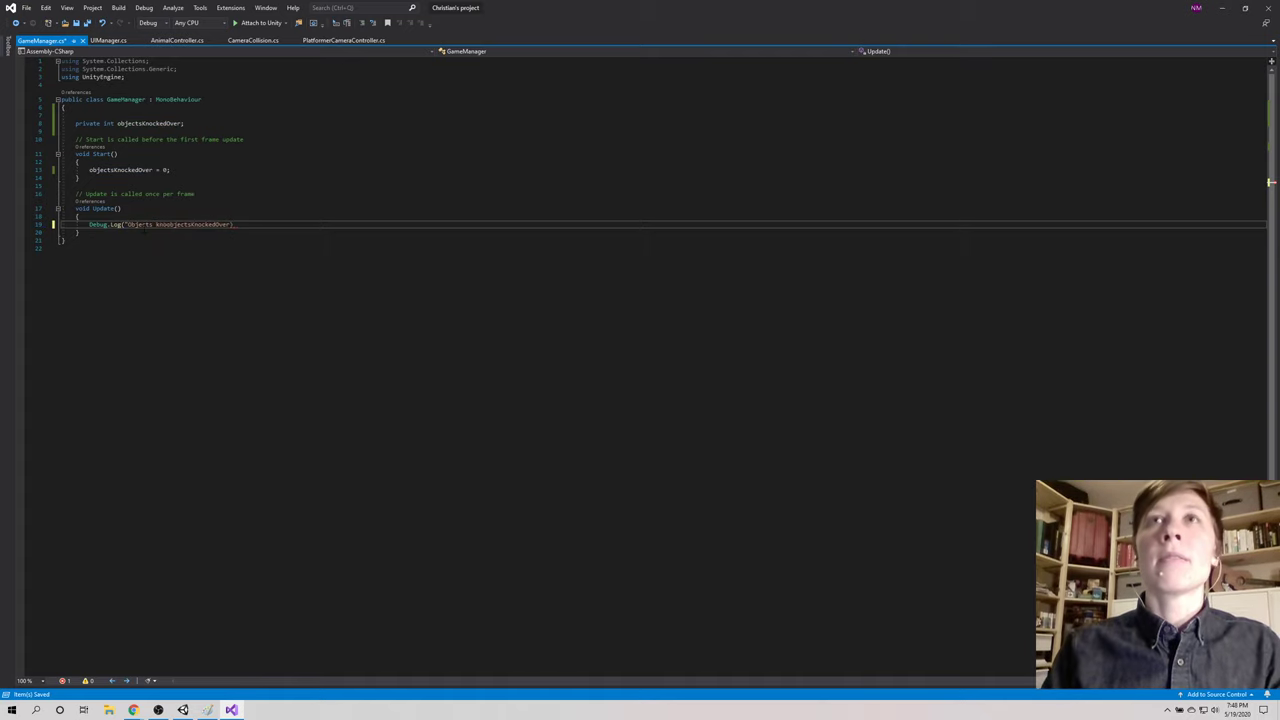
type("\" +")
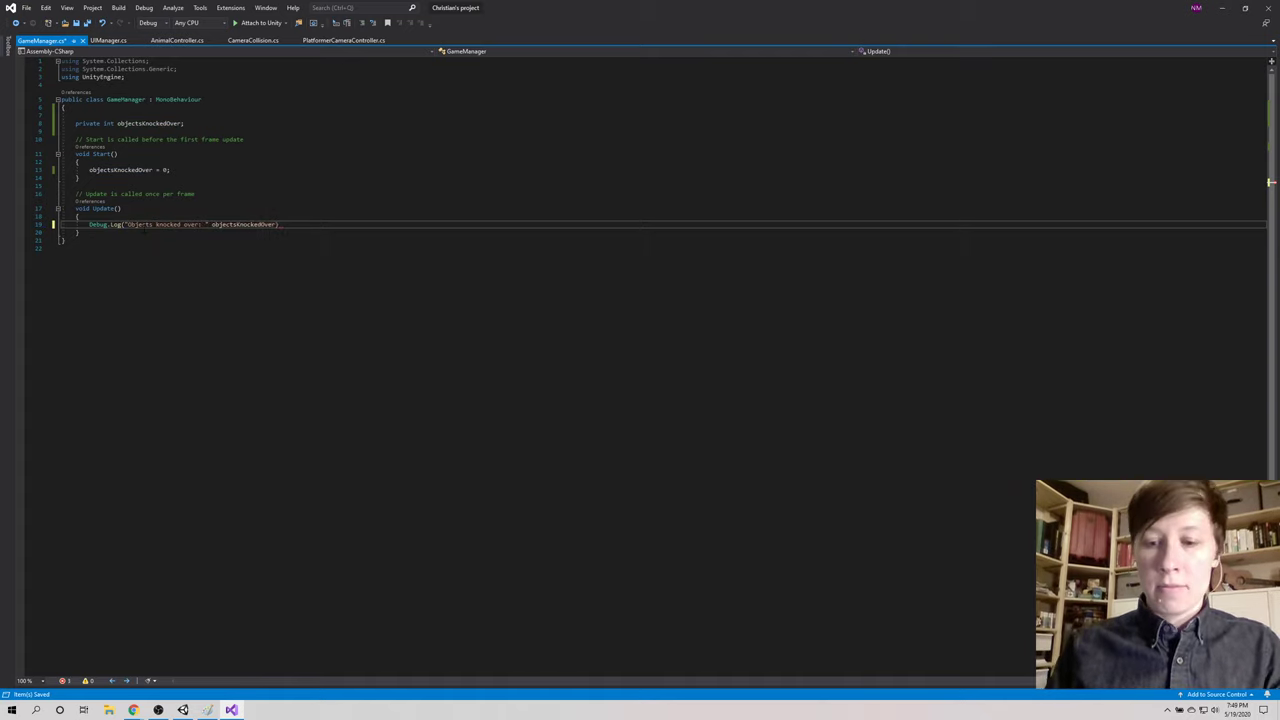
key("End")
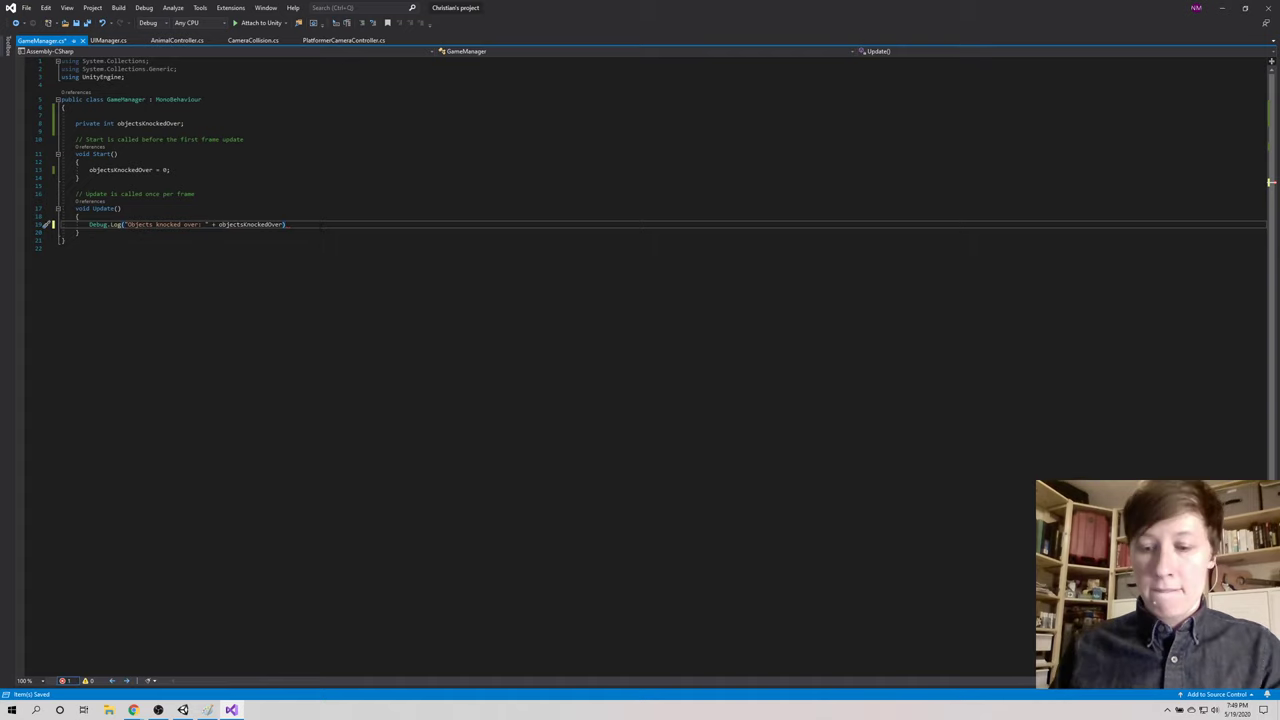
type(";")
key("ctrl+s")
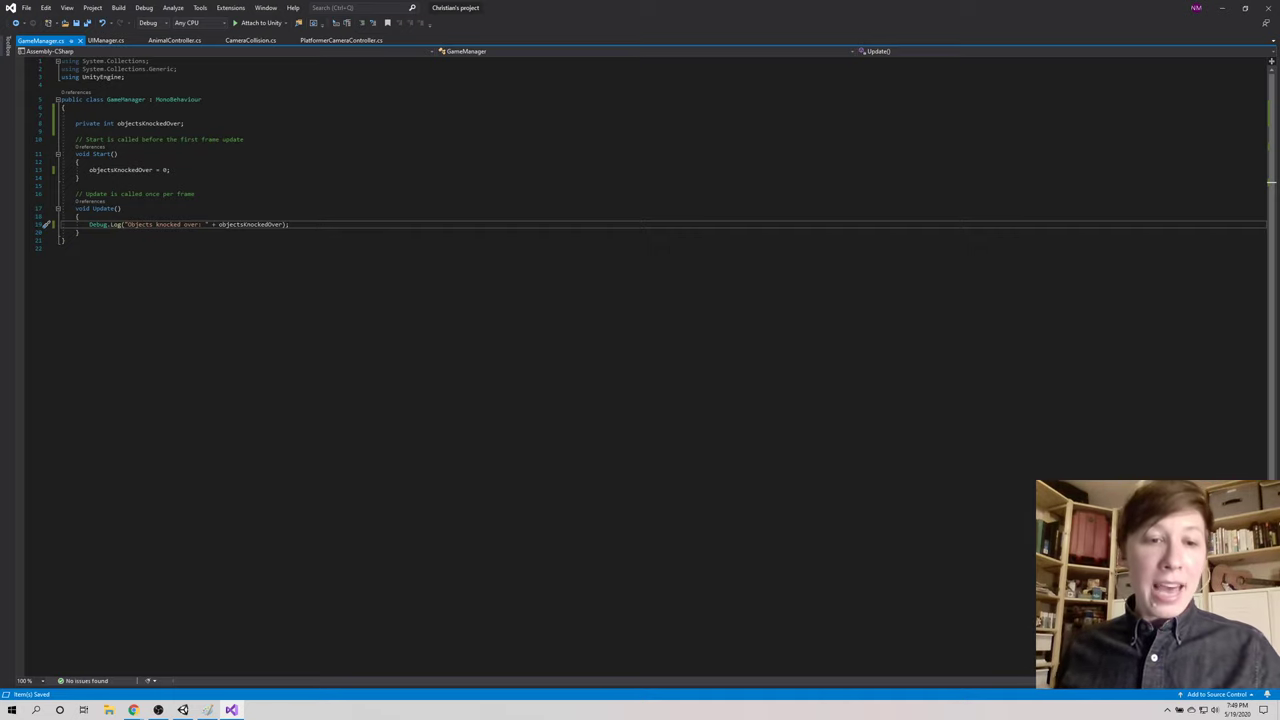
Step: Switch to Unity, create an empty GameObject in the scene hierarchy, and rename it GameManager
key("alt+Tab")
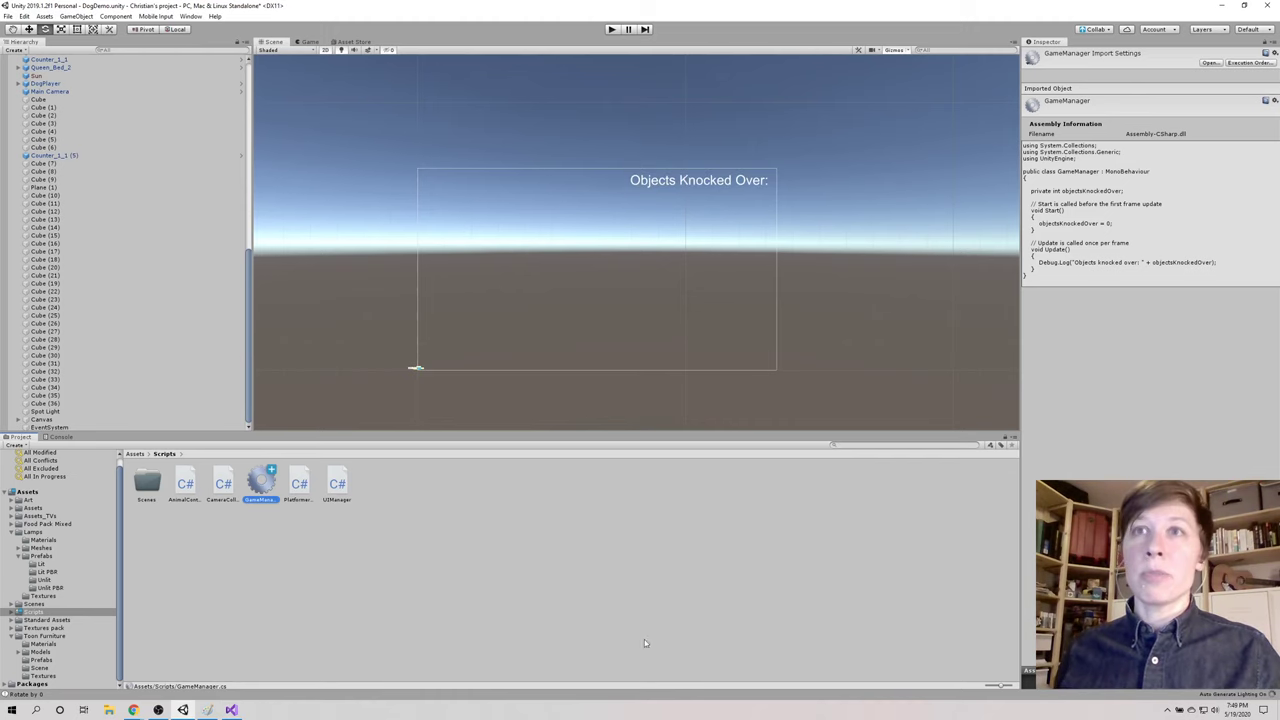
scroll(46, 199, "up", 10)
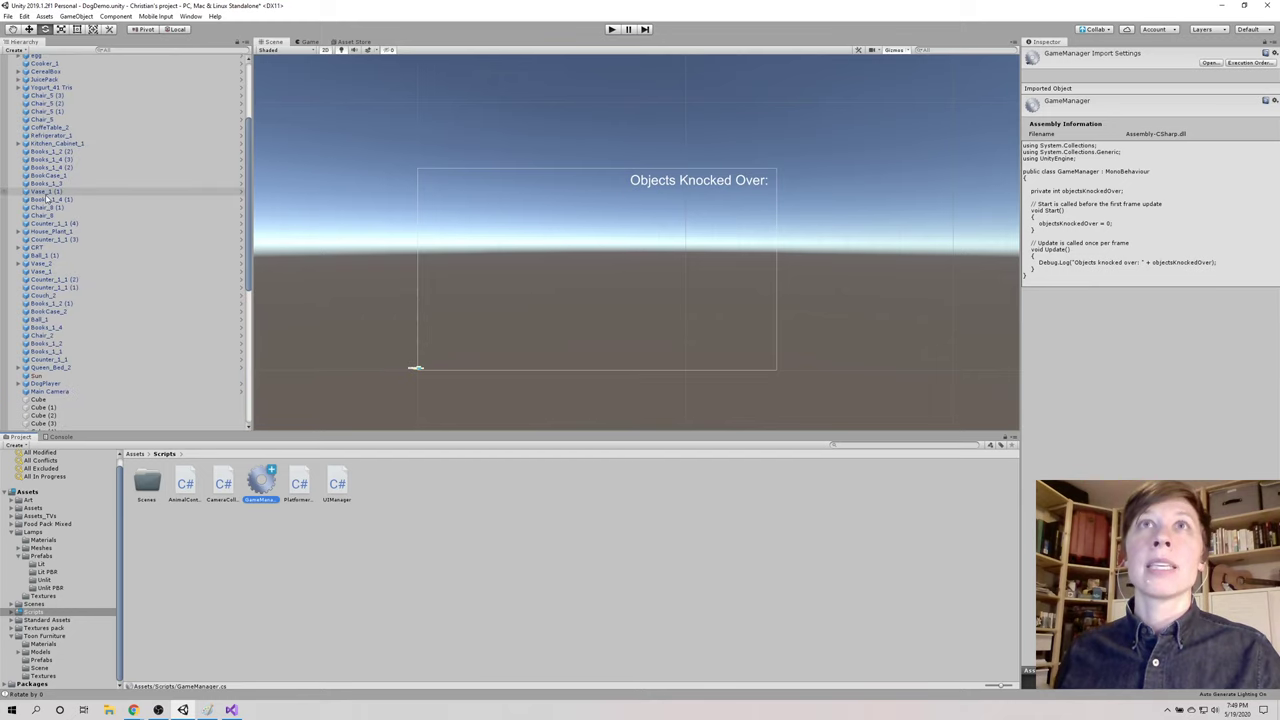
scroll(46, 199, "down", 10)
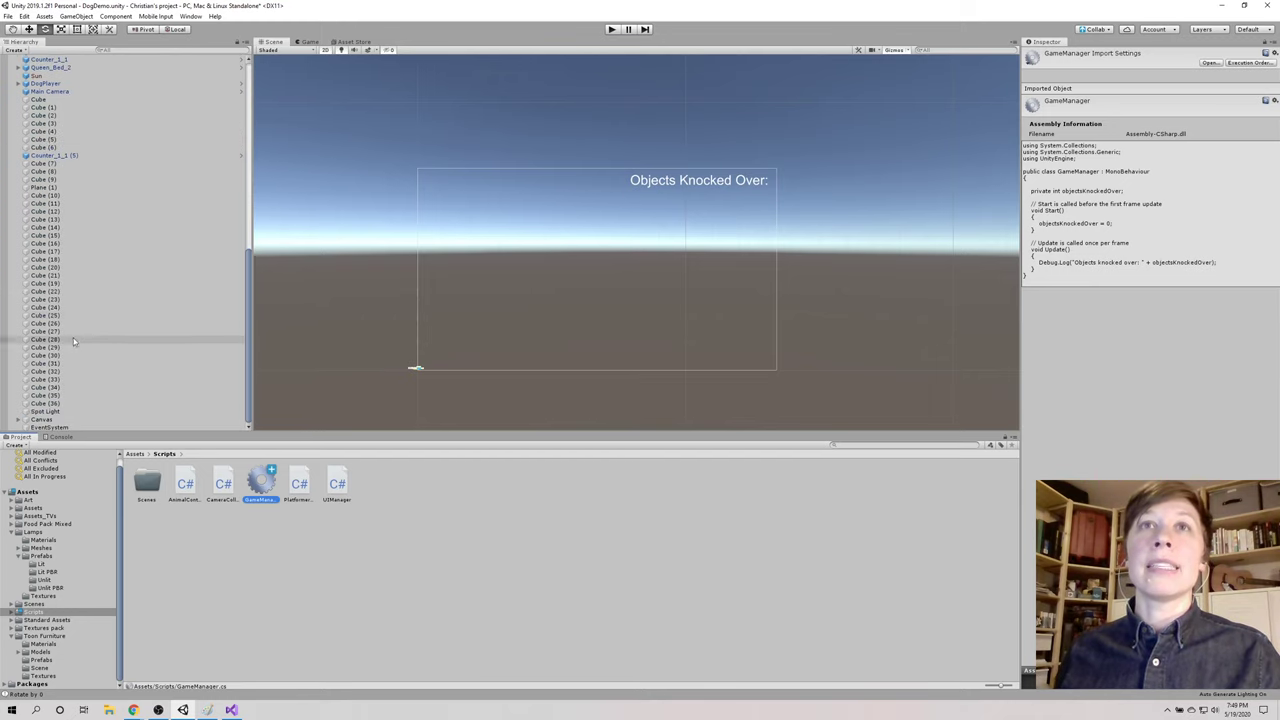
left_click(14, 49)
left_click(28, 56)
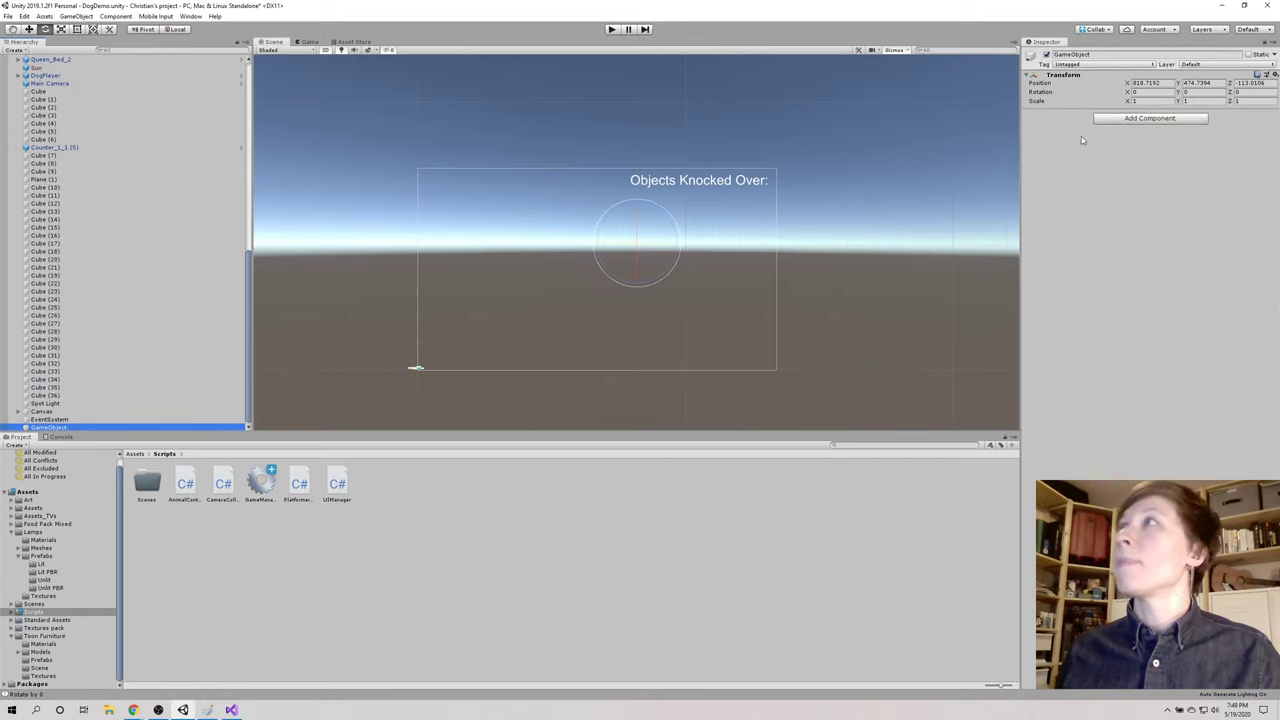
left_click(1099, 54)
type("Game")
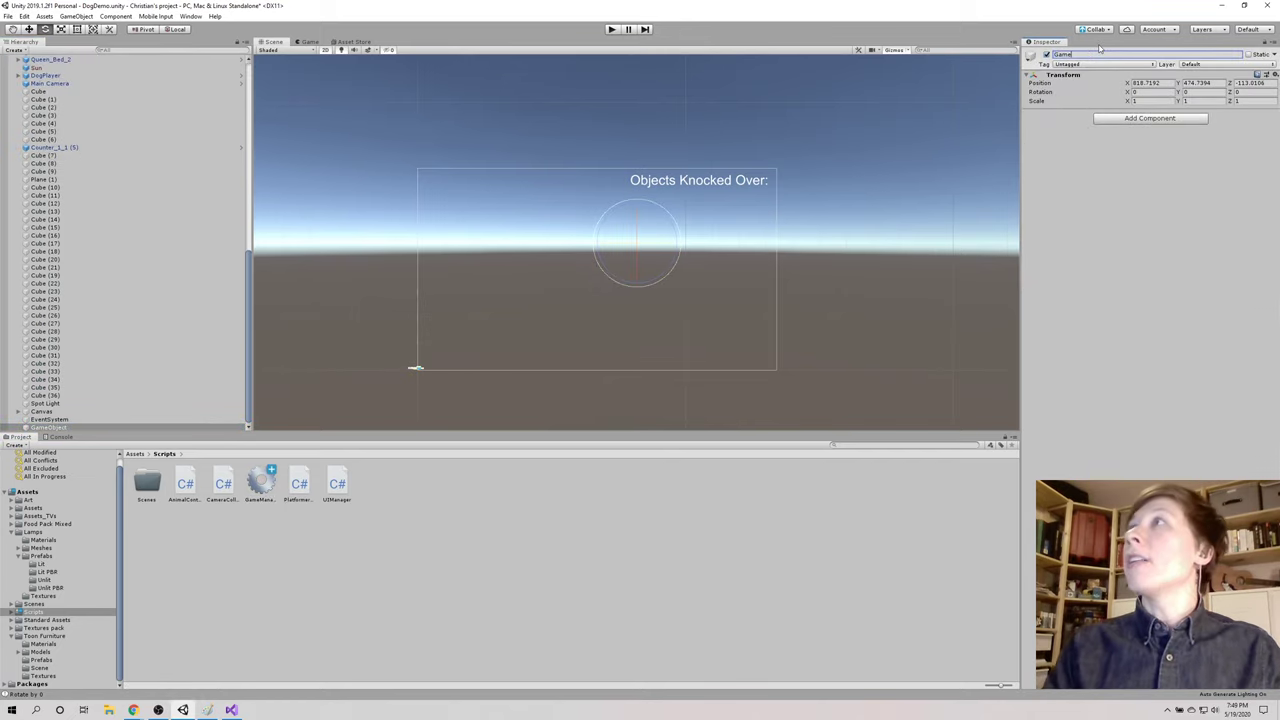
type("Manager")
key("Return")
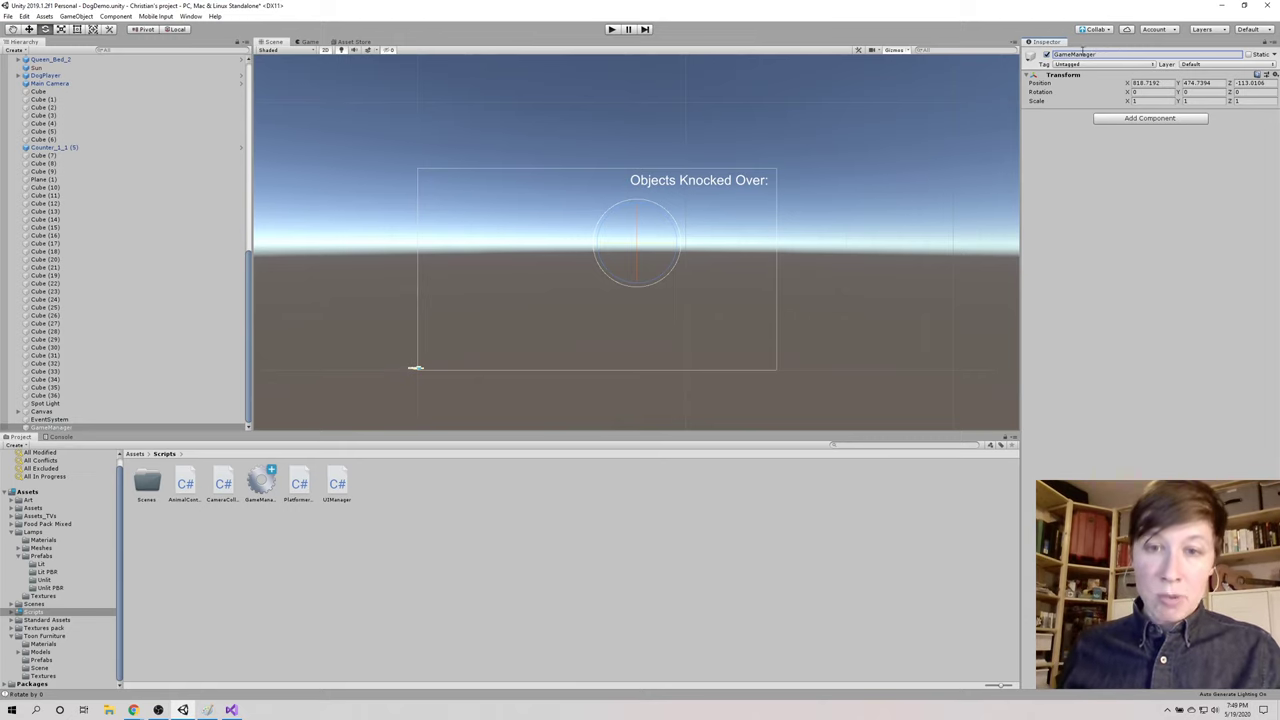
Step: Attach the GameManager script to the GameManager object and dock the Console beneath the Inspector
left_click_drag(259, 484, 1115, 210)
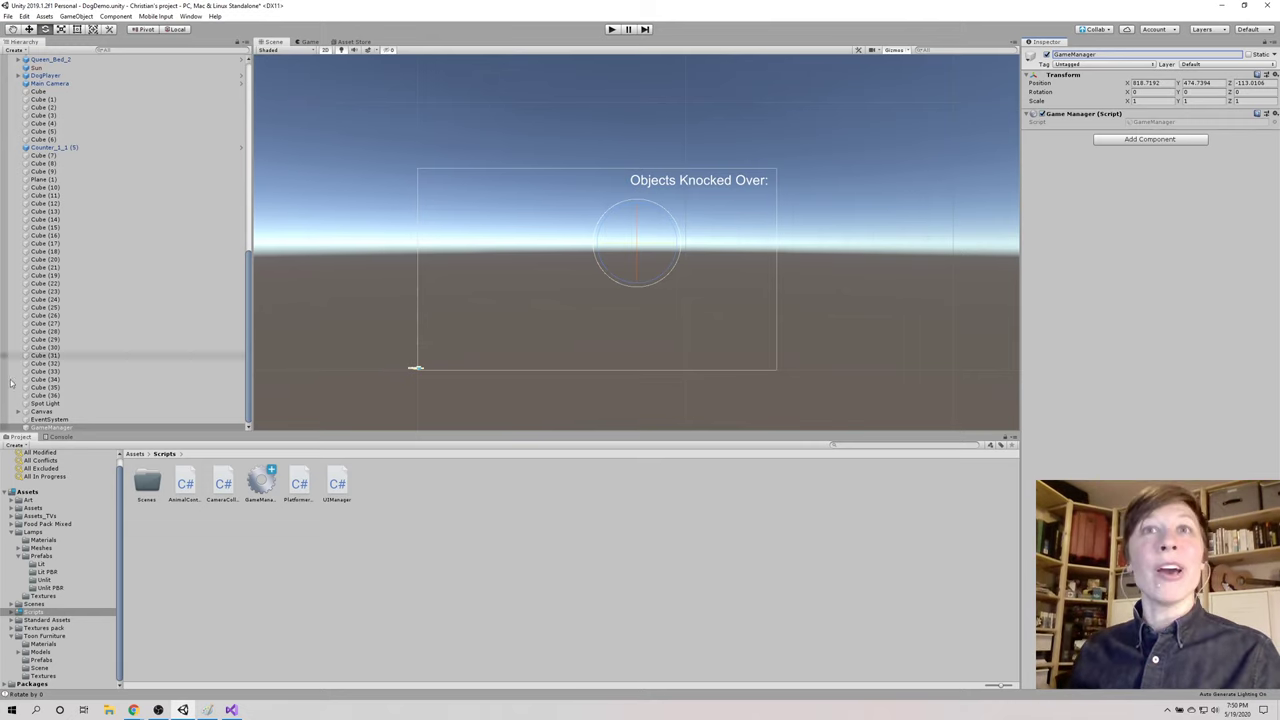
left_click(58, 437)
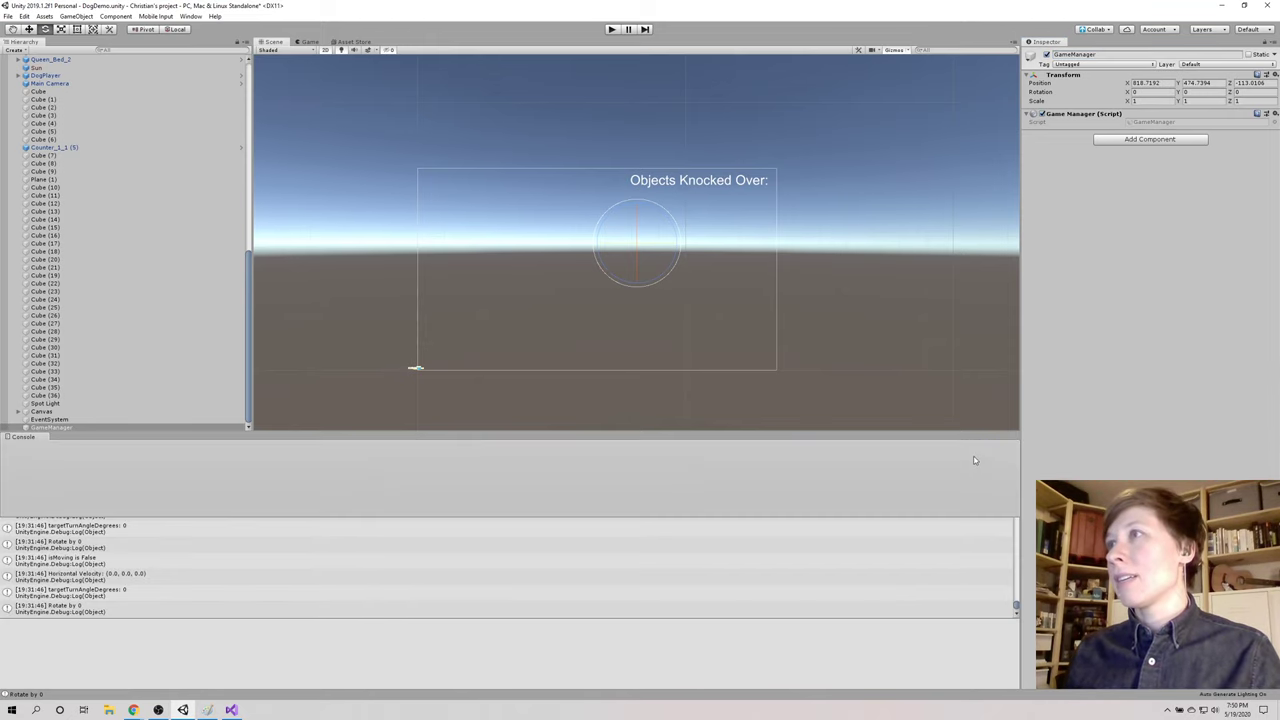
left_click_drag(975, 460, 971, 457)
left_click_drag(14, 439, 1136, 460)
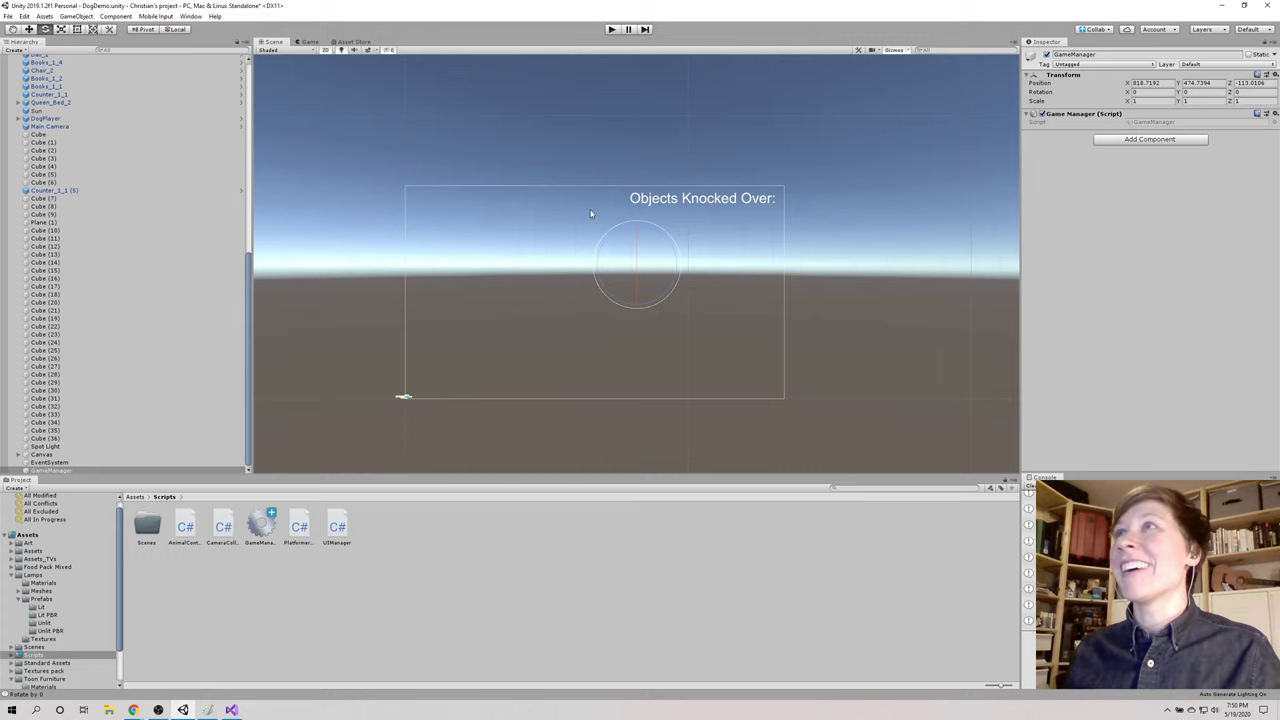
Step: Run the game briefly in Play mode and stop it again
left_click(612, 29)
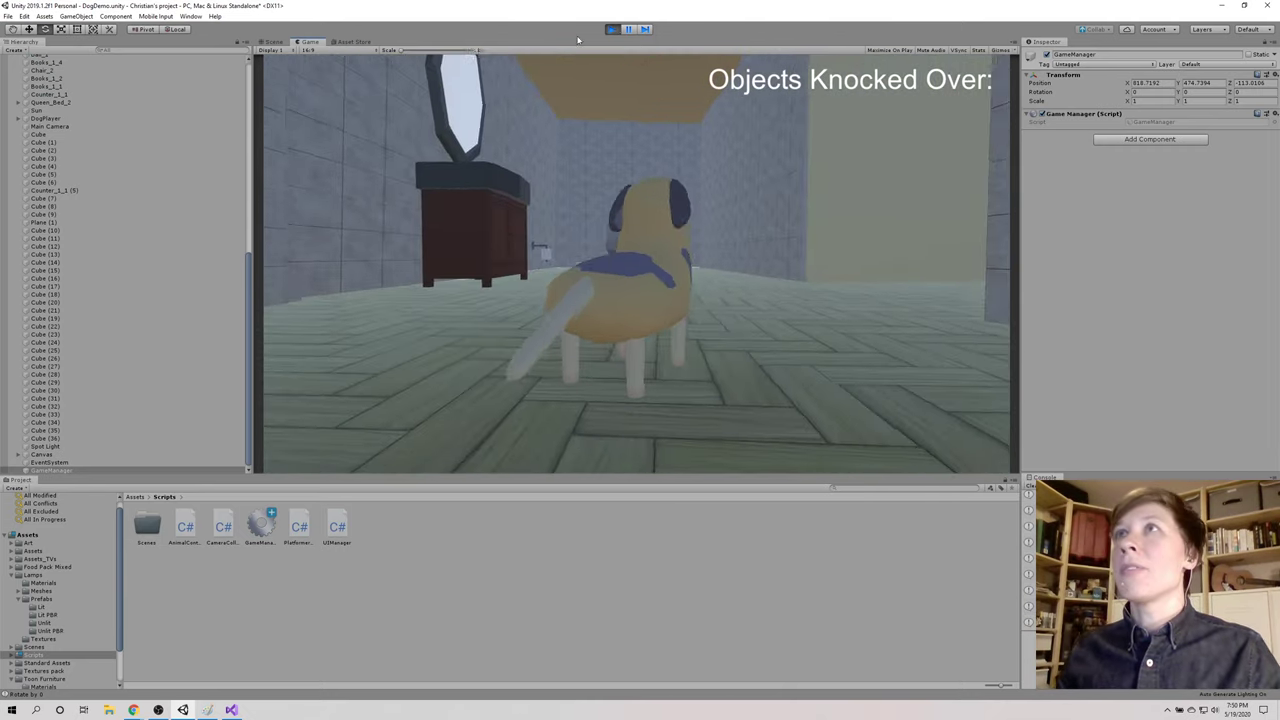
left_click(612, 29)
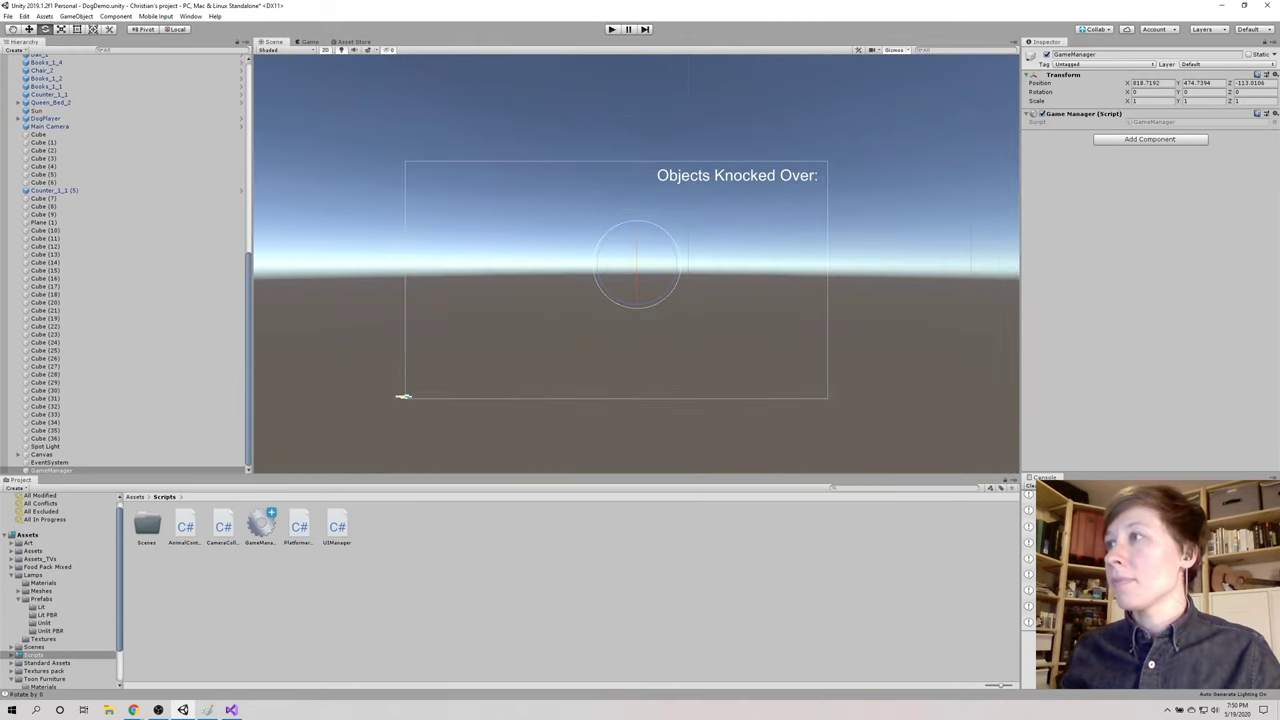
Step: Re-dock the Console beneath the Inspector and show the details of an "Objects knocked over" log entry
left_click_drag(1045, 477, 610, 548)
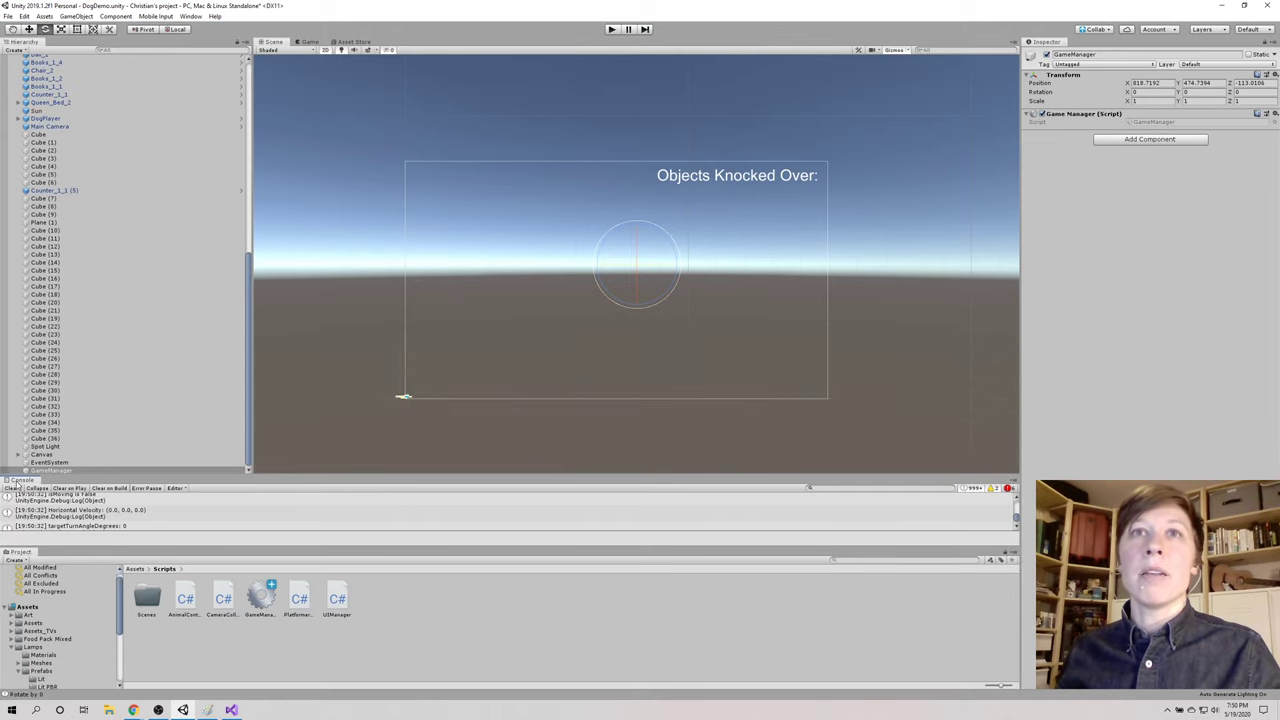
left_click_drag(20, 482, 1100, 560)
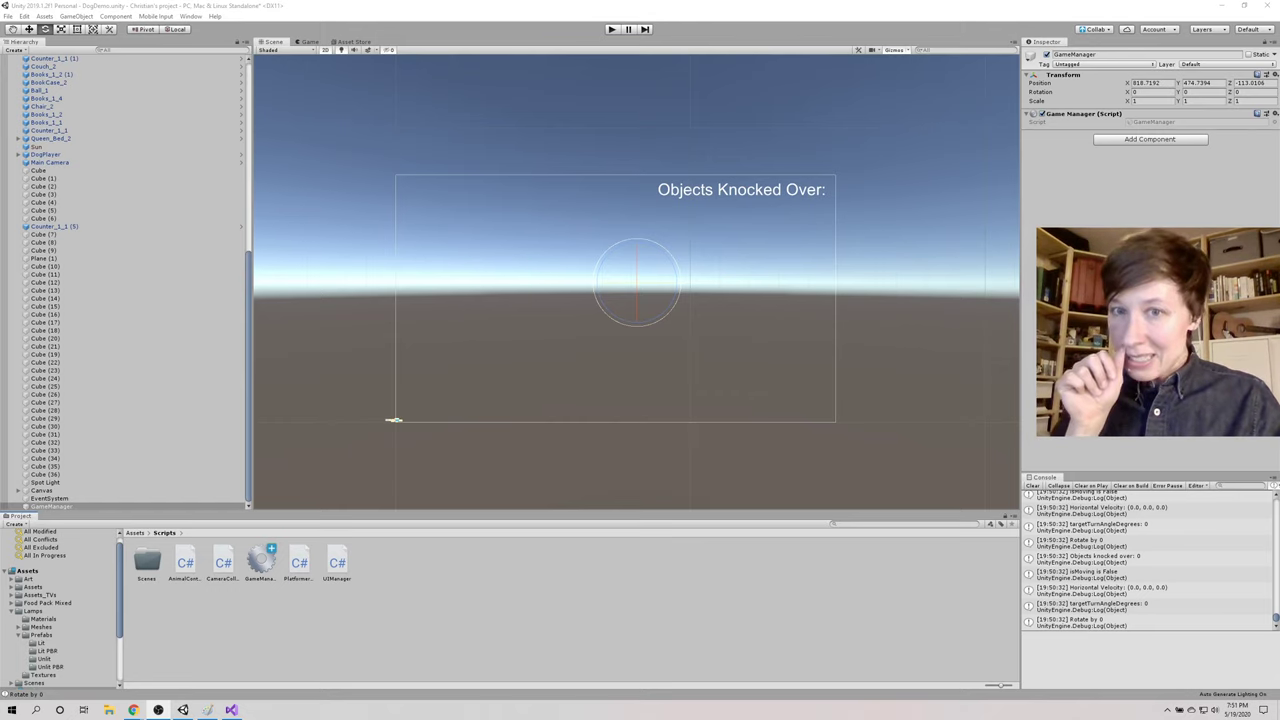
left_click(1091, 557)
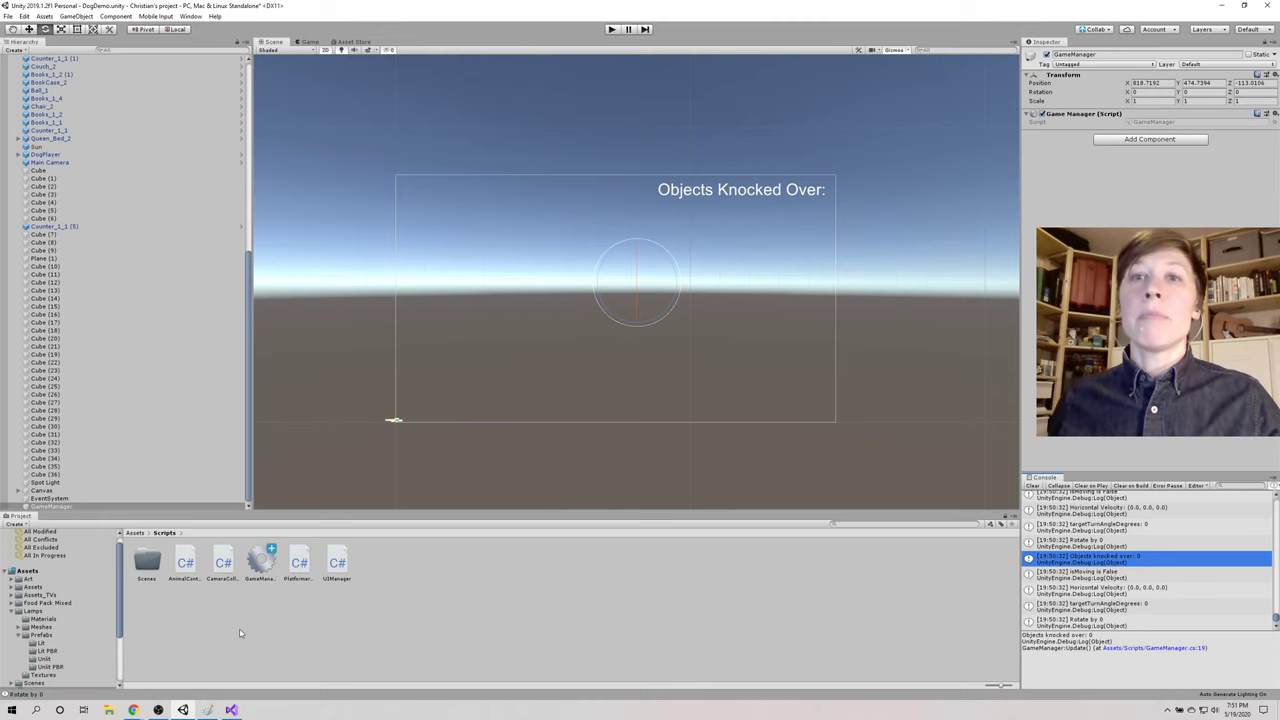
Step: Switch to the Paint diagram and draw a gold check mark beside the upper edge of the Game Manager circle
key("alt+Tab")
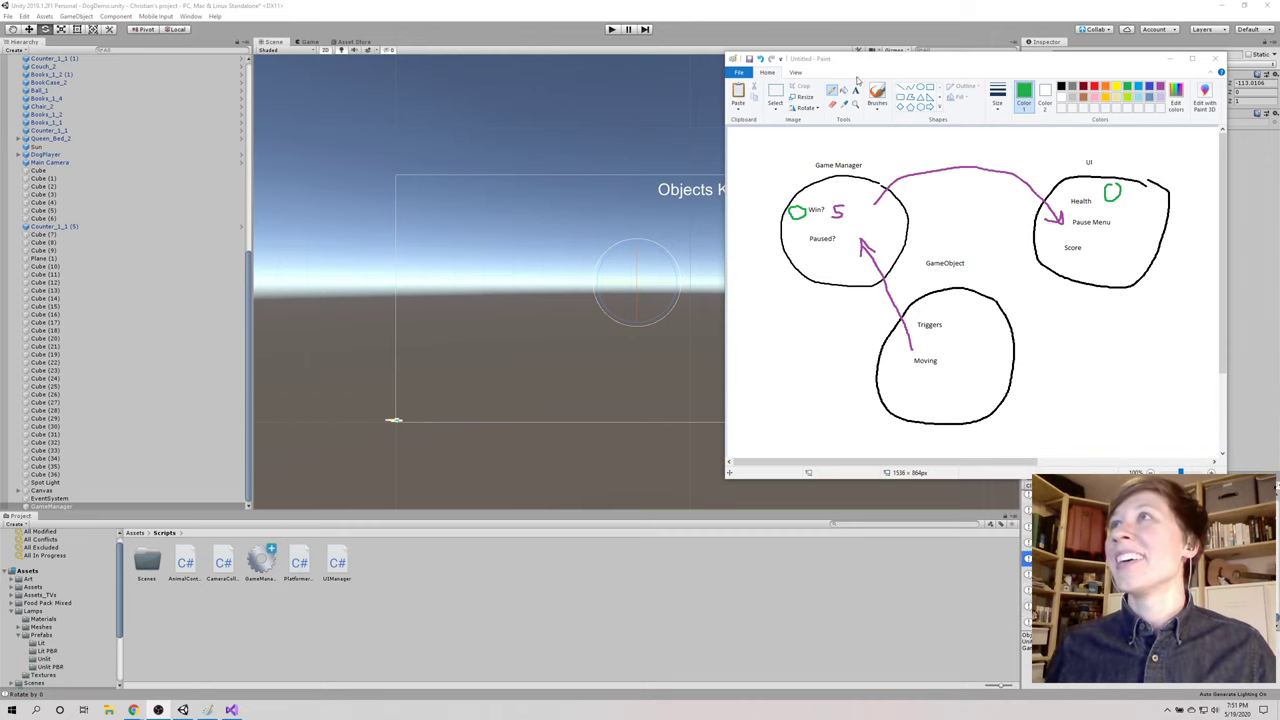
left_click_drag(866, 62, 457, 70)
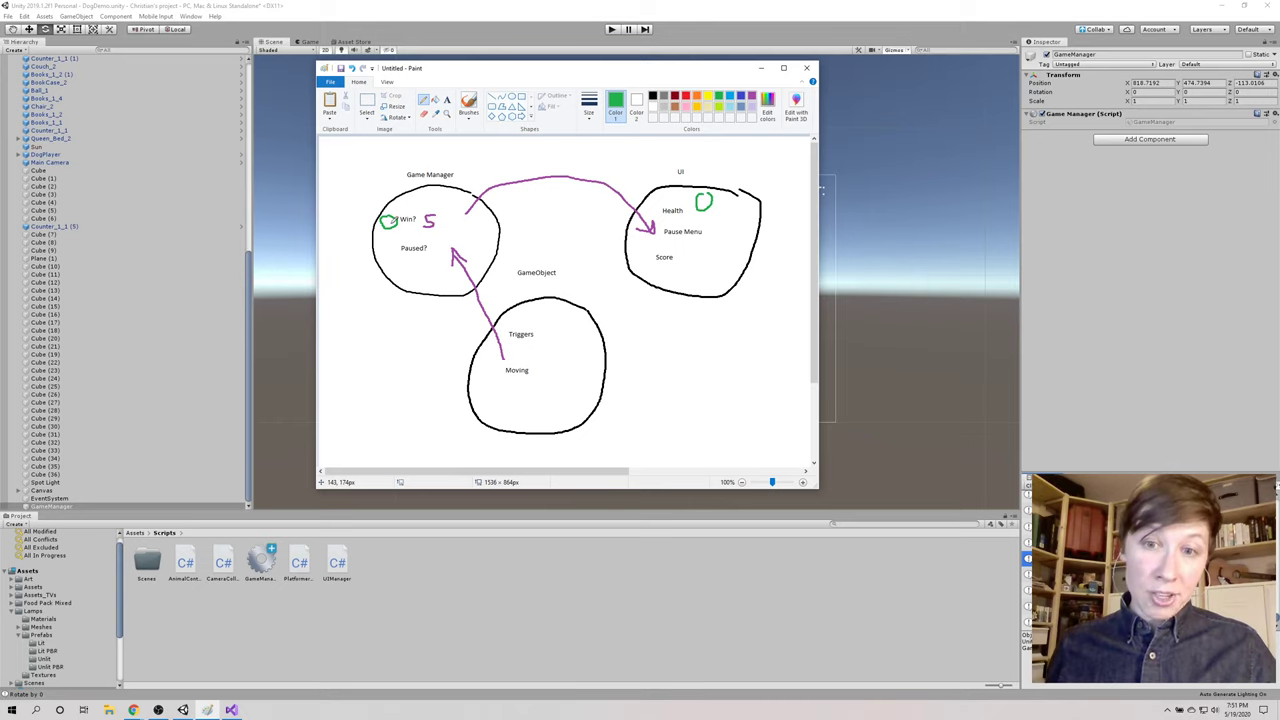
left_click(697, 106)
left_click_drag(369, 210, 396, 181)
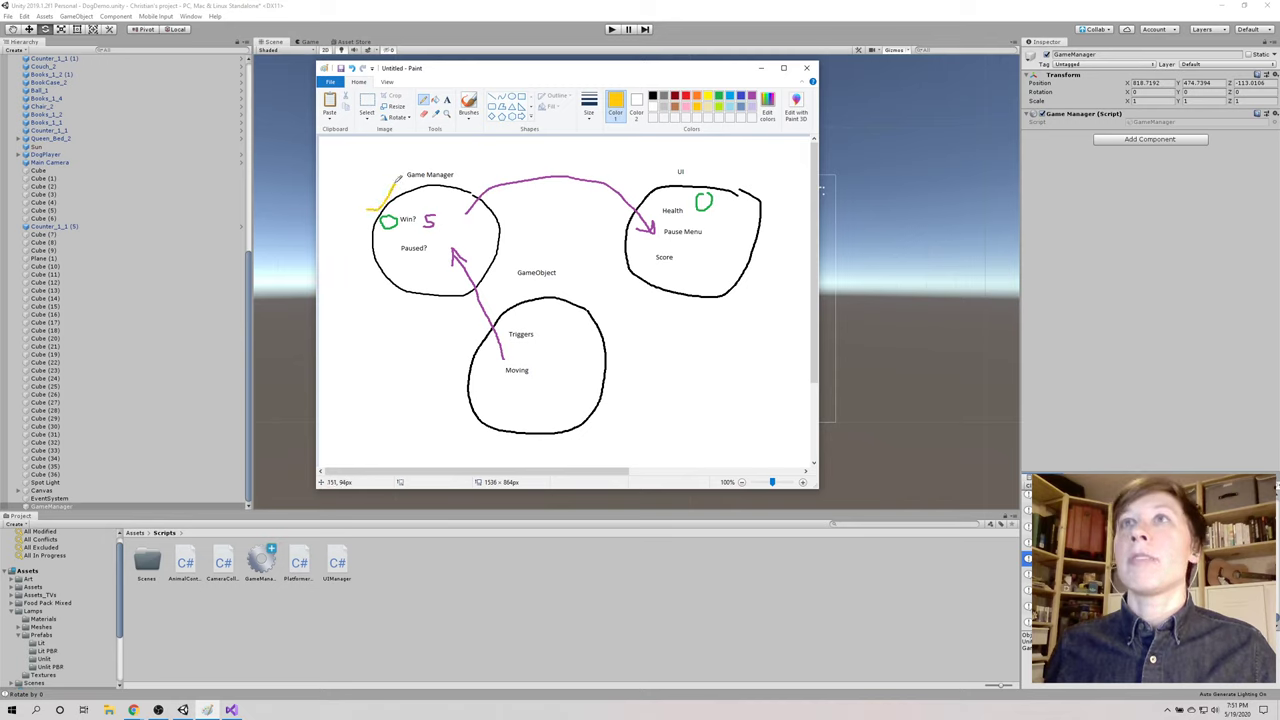
key("ctrl+z")
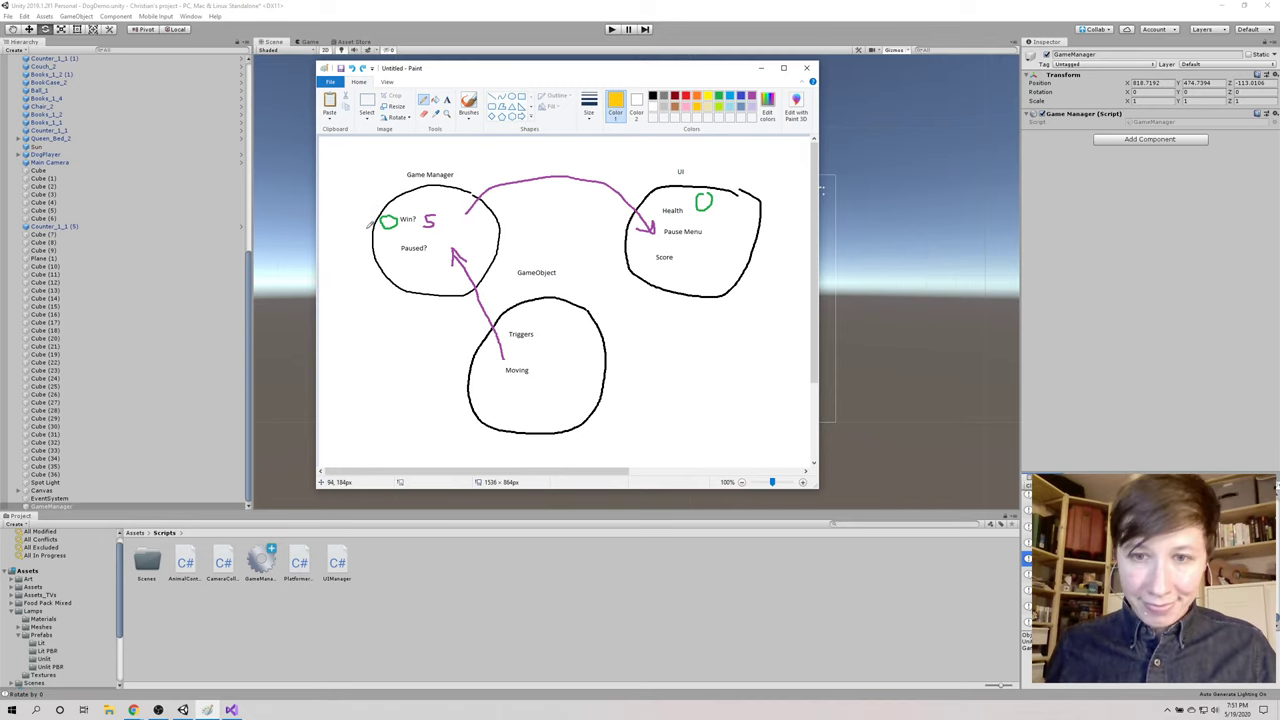
left_click_drag(369, 211, 391, 174)
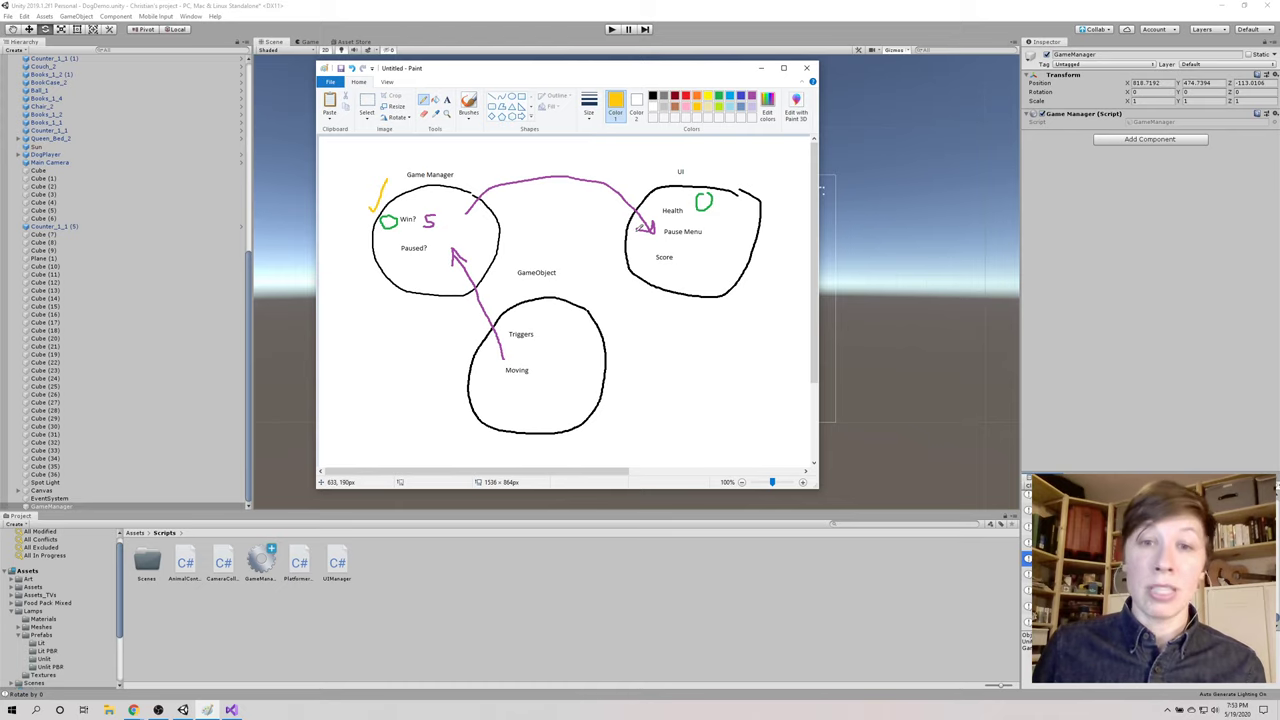
Step: Open the existing UIManager script in Visual Studio, review its code, and close the file
double_click(338, 565)
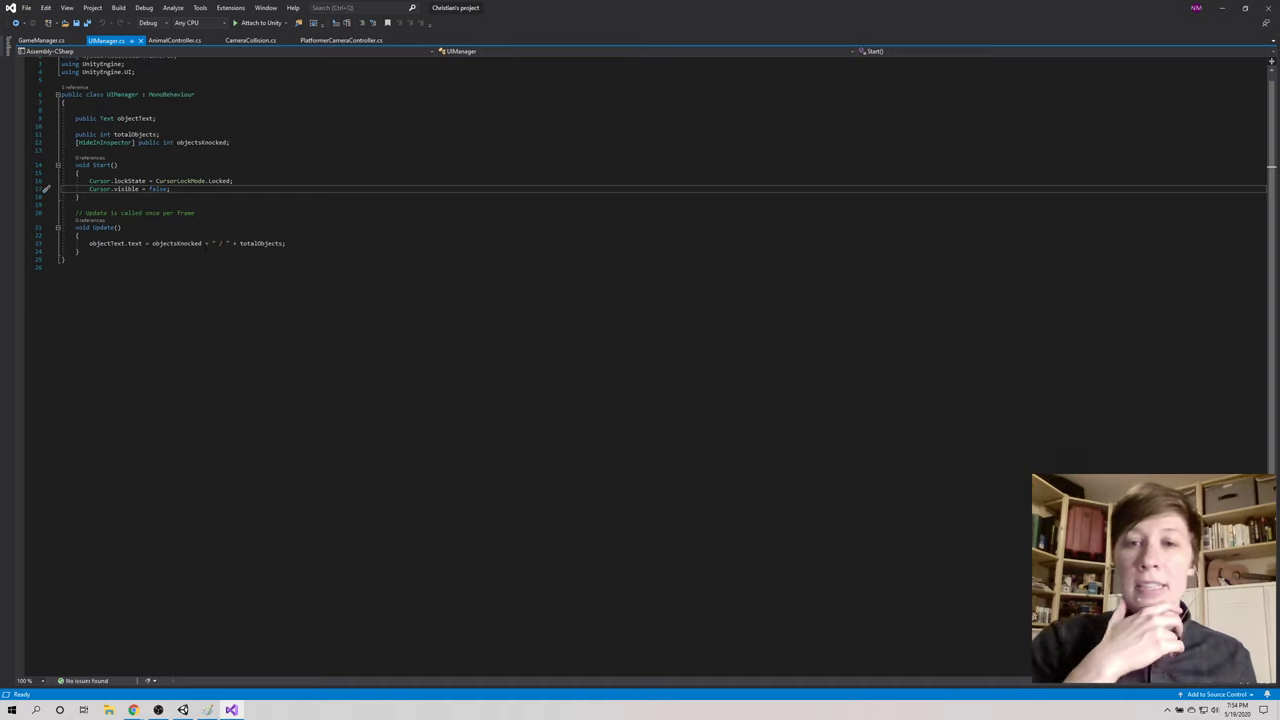
type(";")
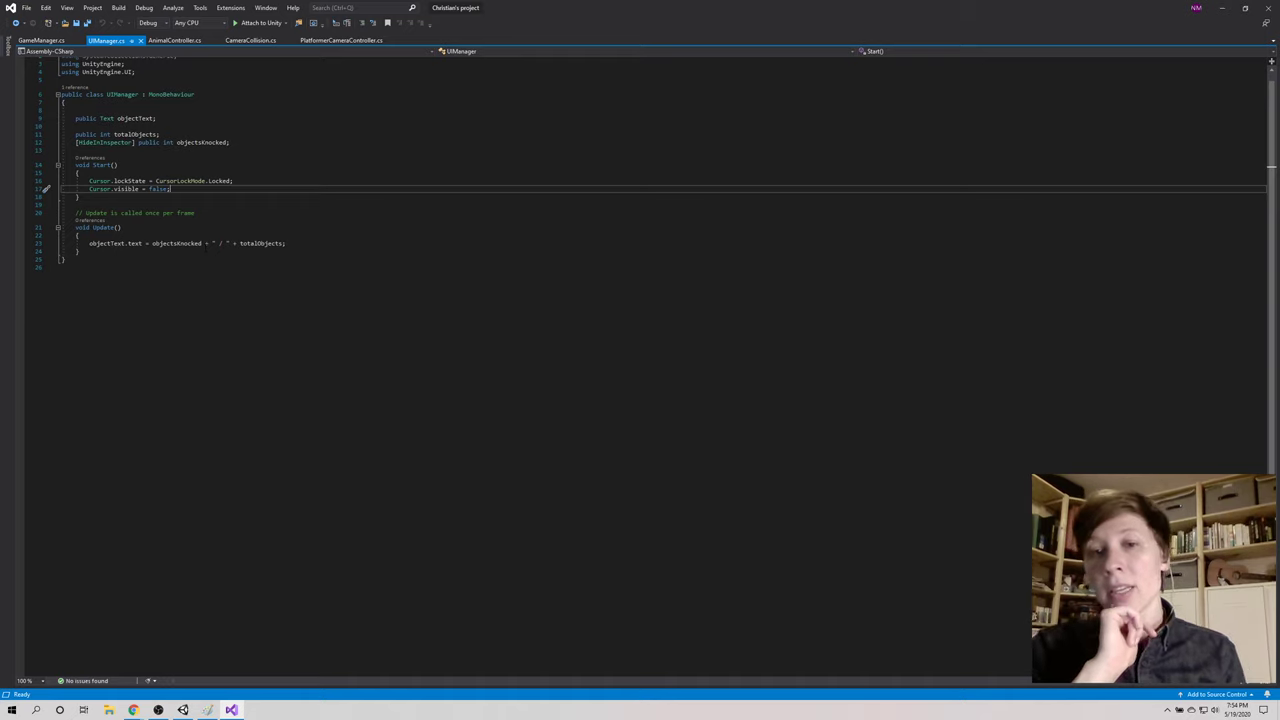
left_click(140, 41)
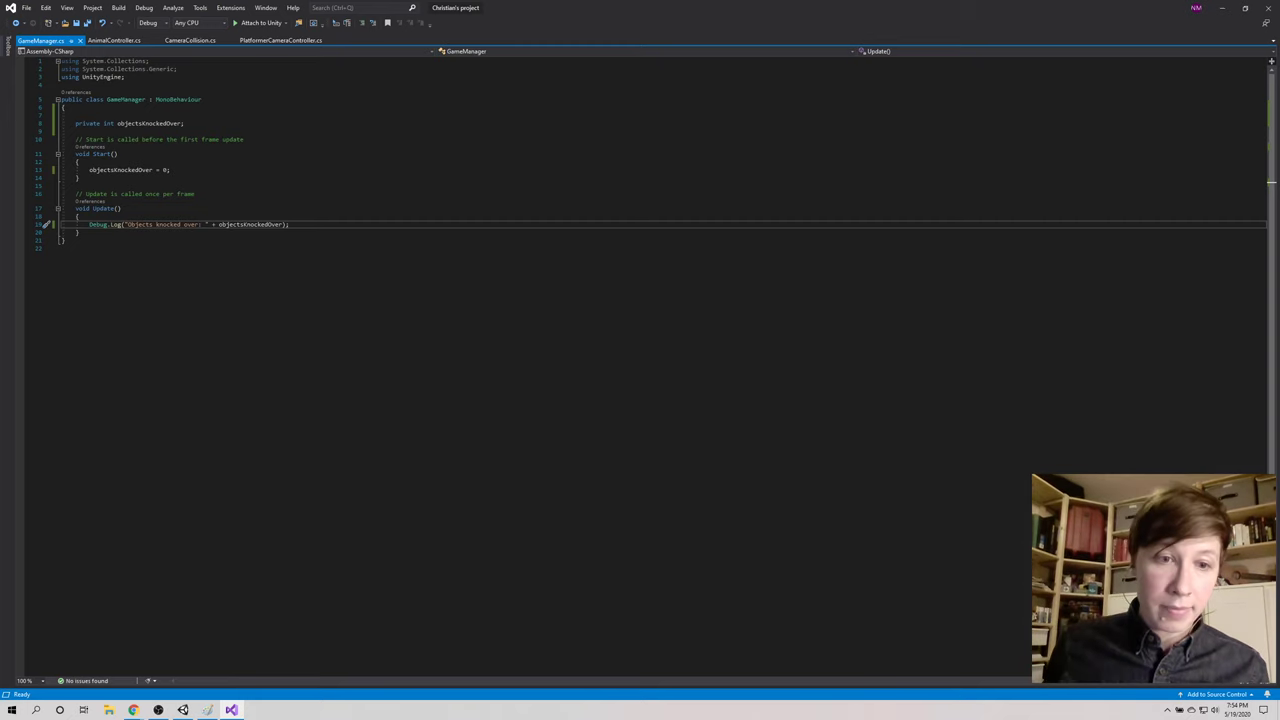
Step: Return to Unity and permanently delete the existing UIManager script from the Scripts folder
key("alt+Tab")
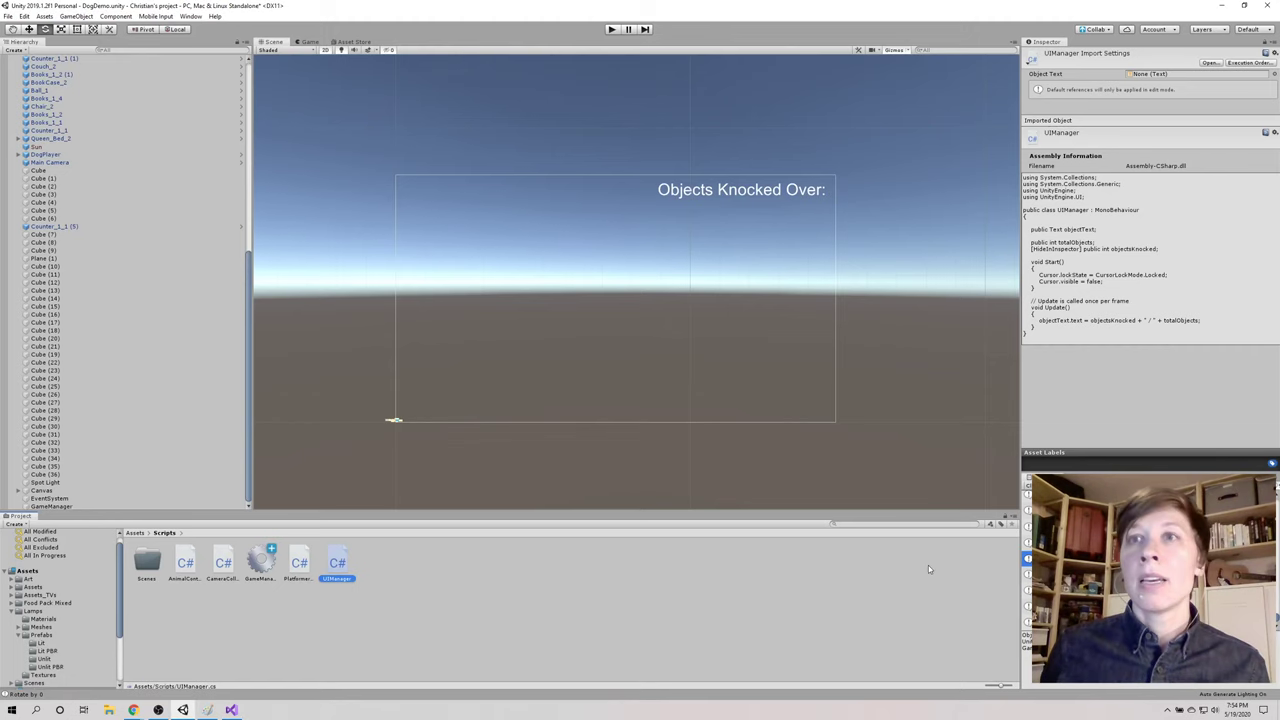
left_click(356, 577)
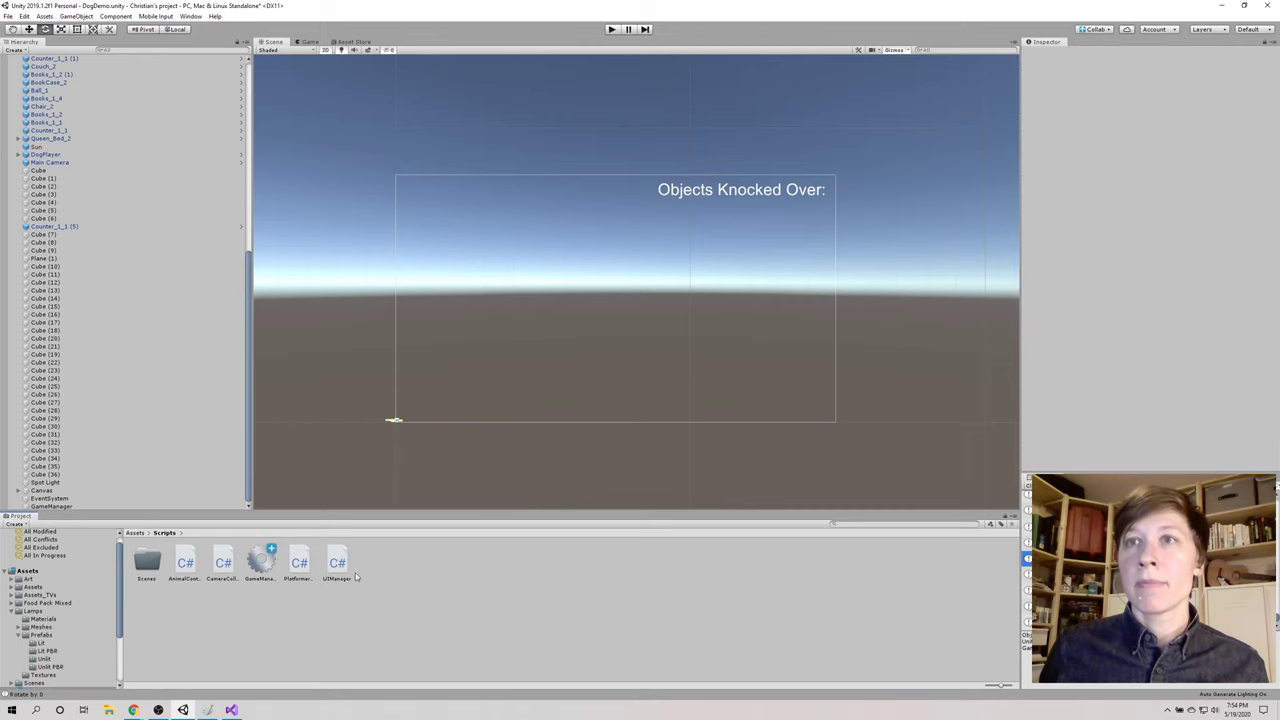
left_click(336, 566)
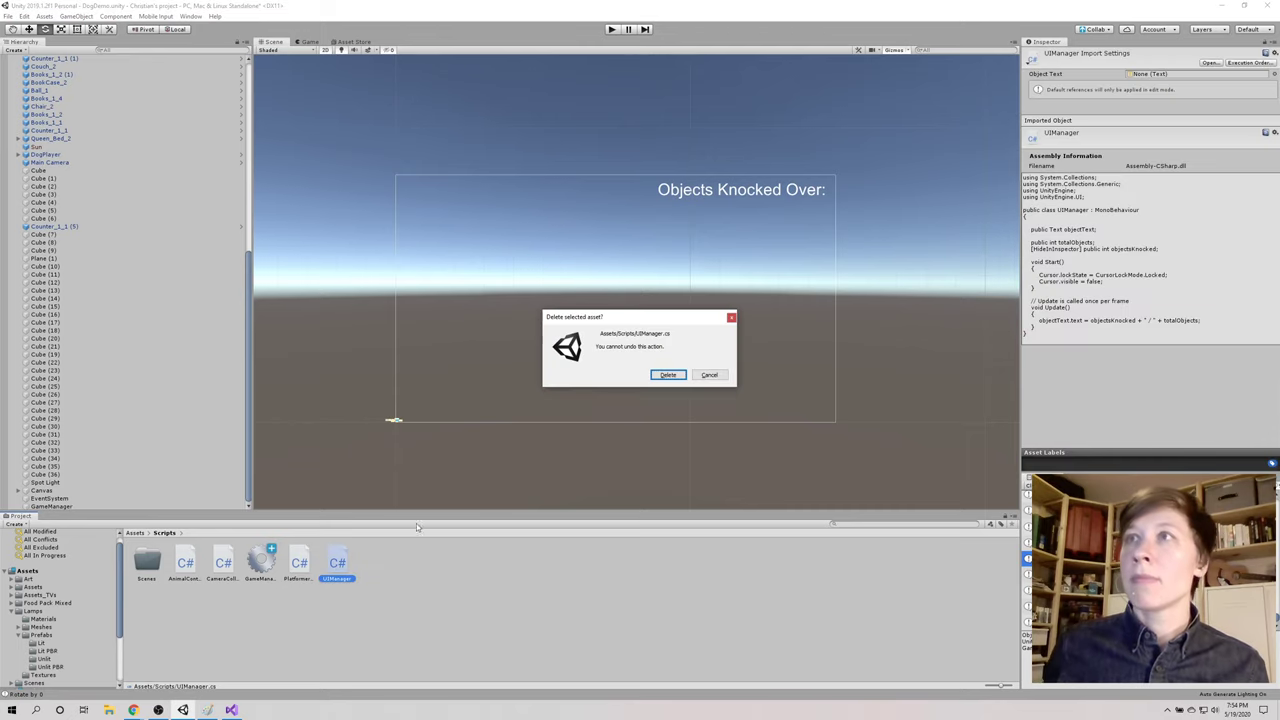
left_click(666, 377)
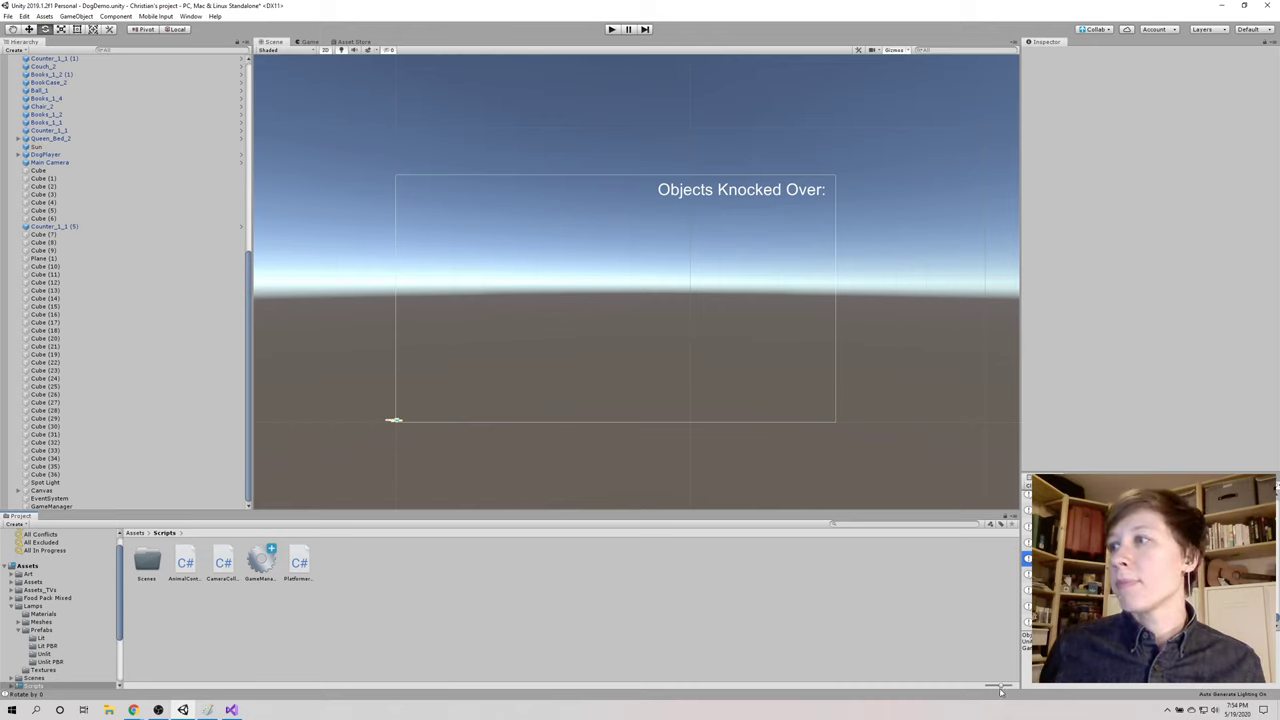
Step: Show the Scripts folder contents as a list and create a new C# script named UIManager there
left_click_drag(1001, 688, 985, 688)
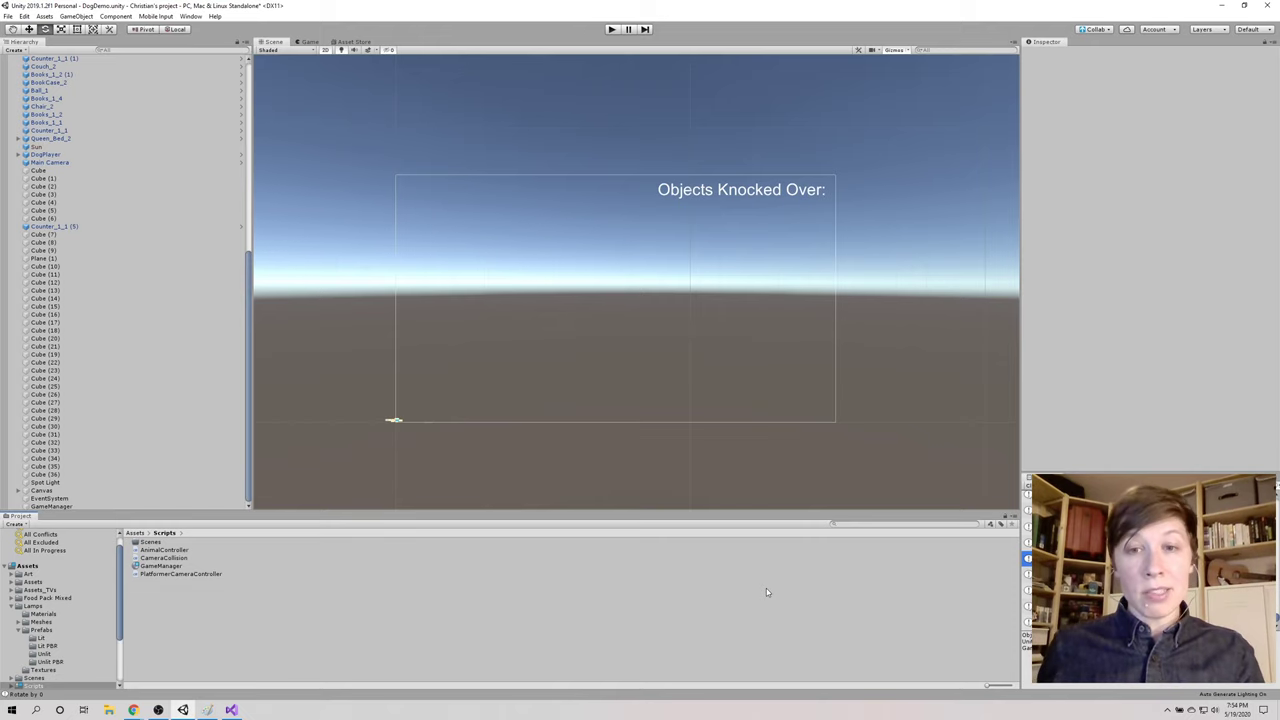
right_click(181, 617)
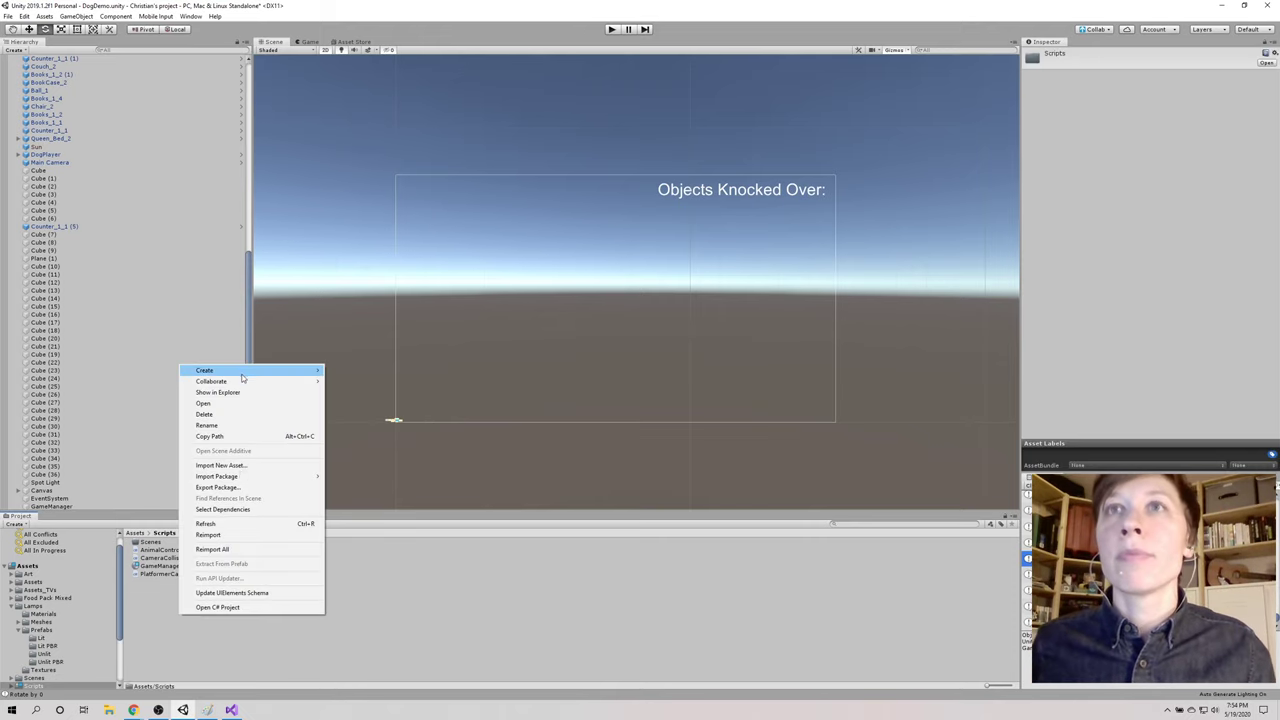
mouse_move(250, 370)
left_click(357, 345)
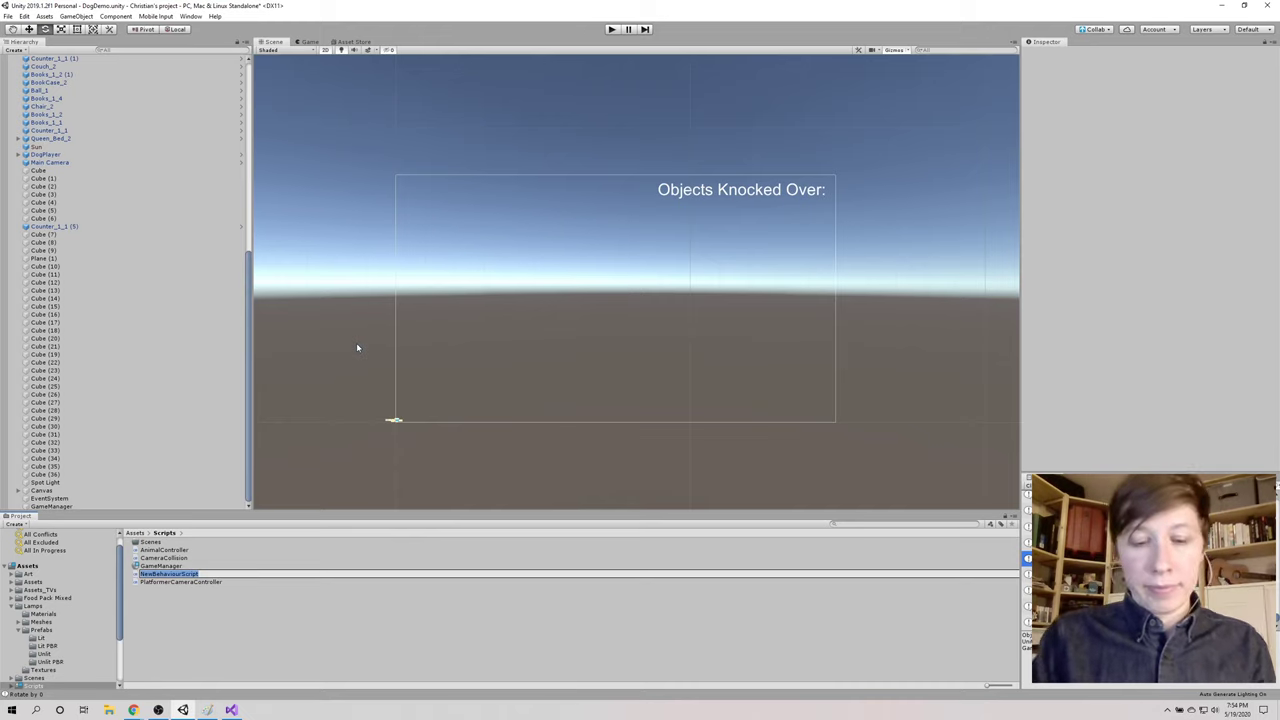
type("L")
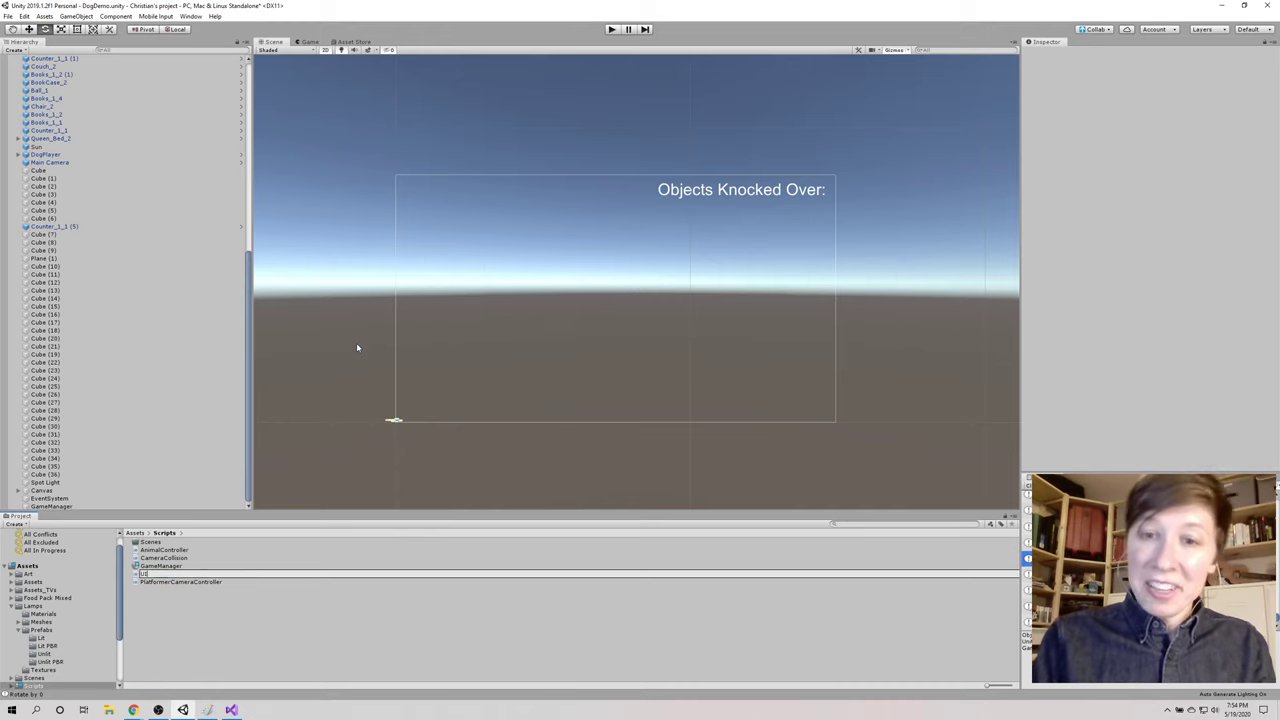
type("IM")
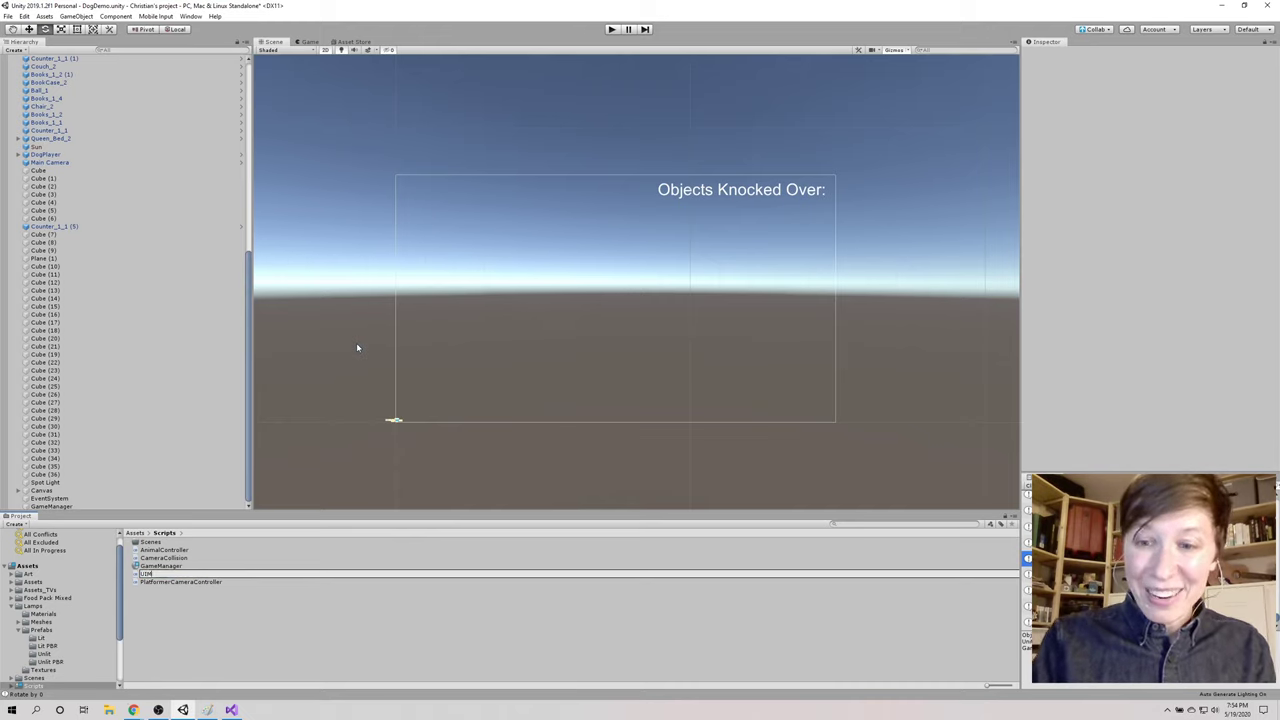
type("anager")
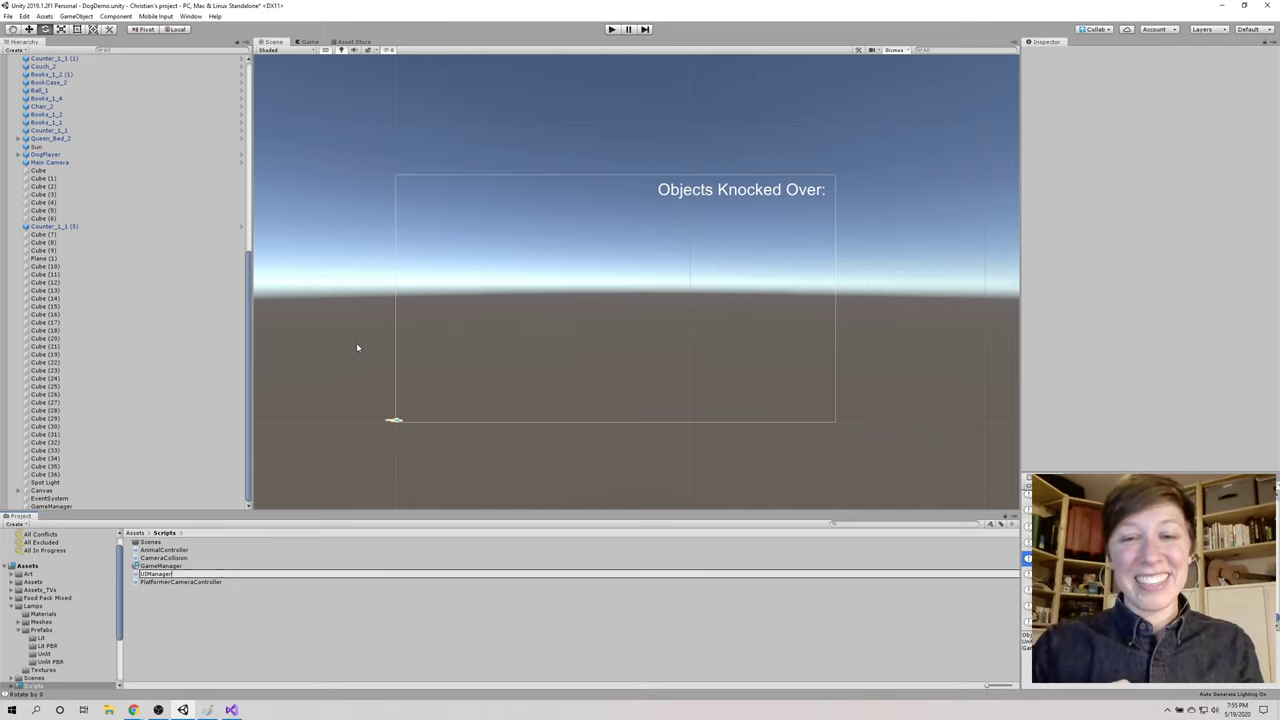
key("Return")
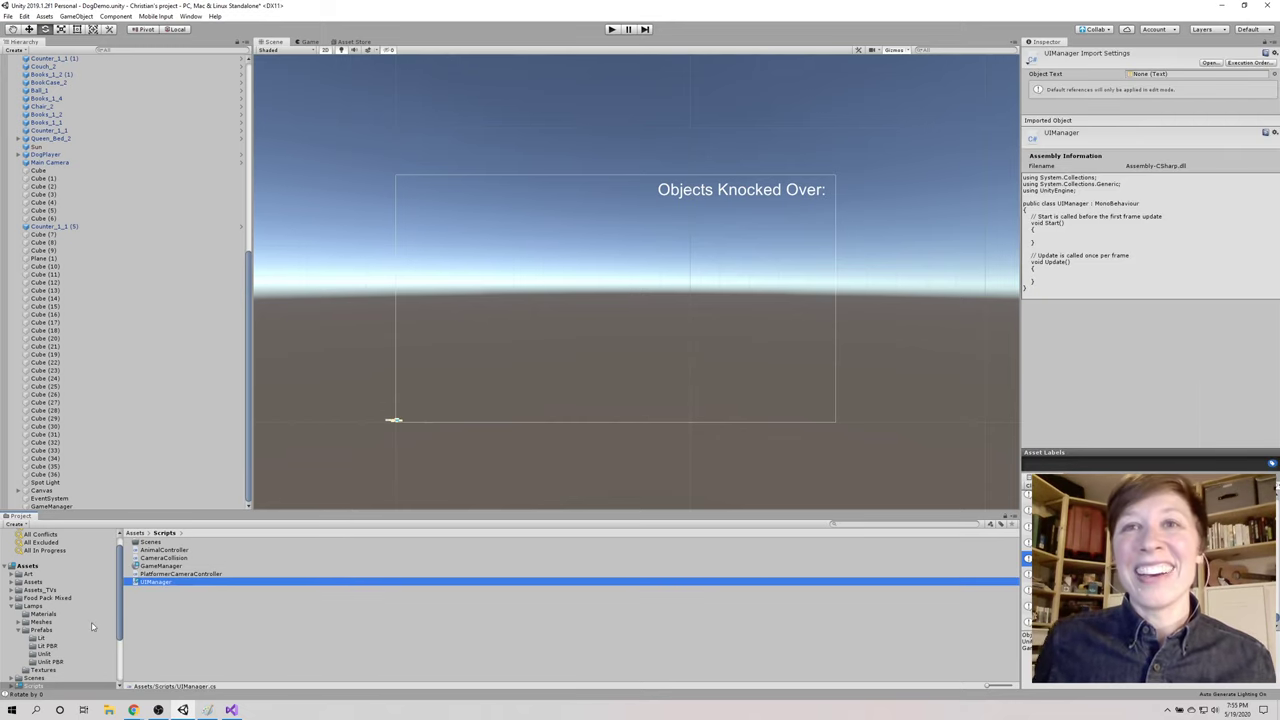
Step: Open the new UIManager script and replace the comment above Start() with blank lines for variable declarations
double_click(155, 581)
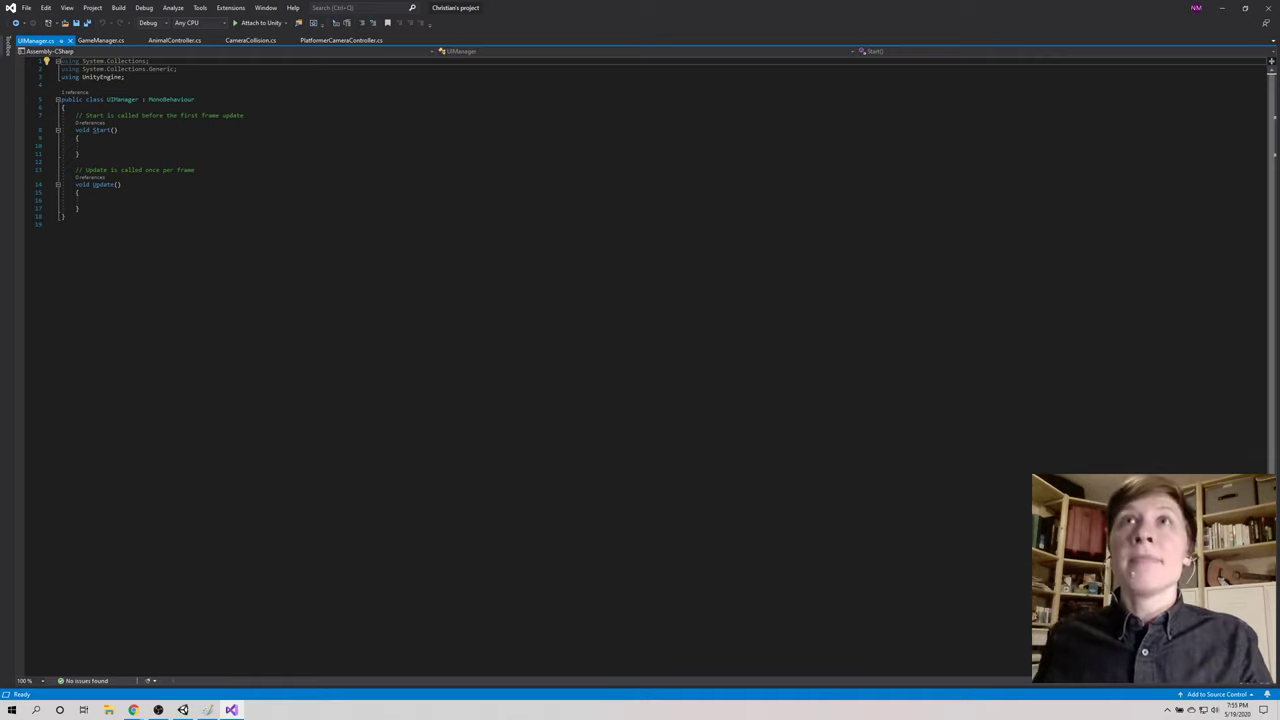
left_click_drag(244, 115, 70, 117)
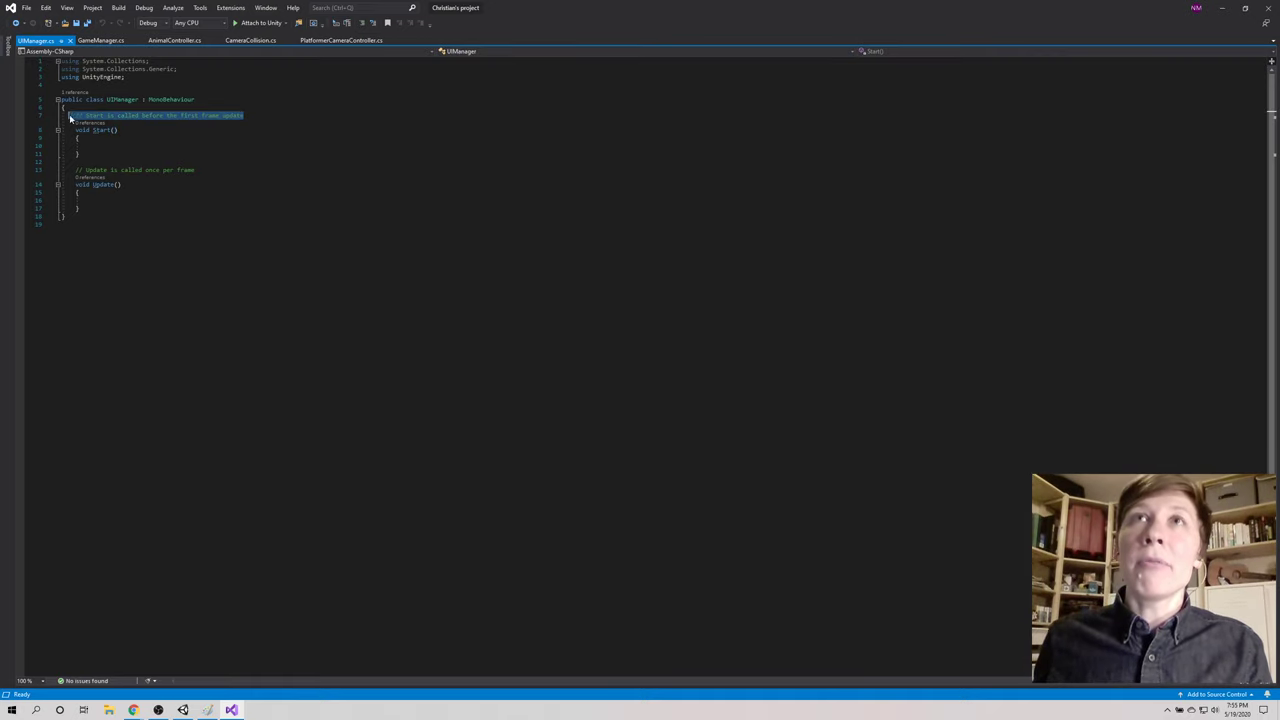
key("Return")
key("Return")
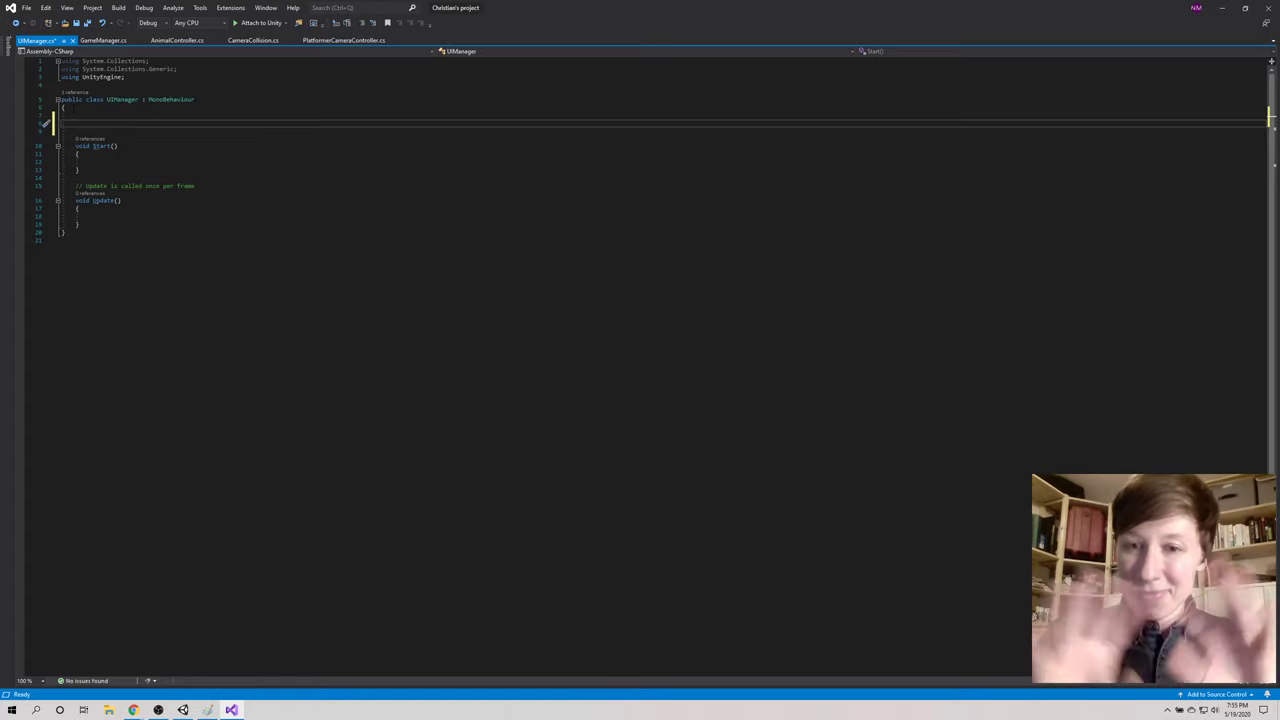
Step: Declare a public GameManager variable named gameManager at the top of the UIManager class and save the script
type("pub")
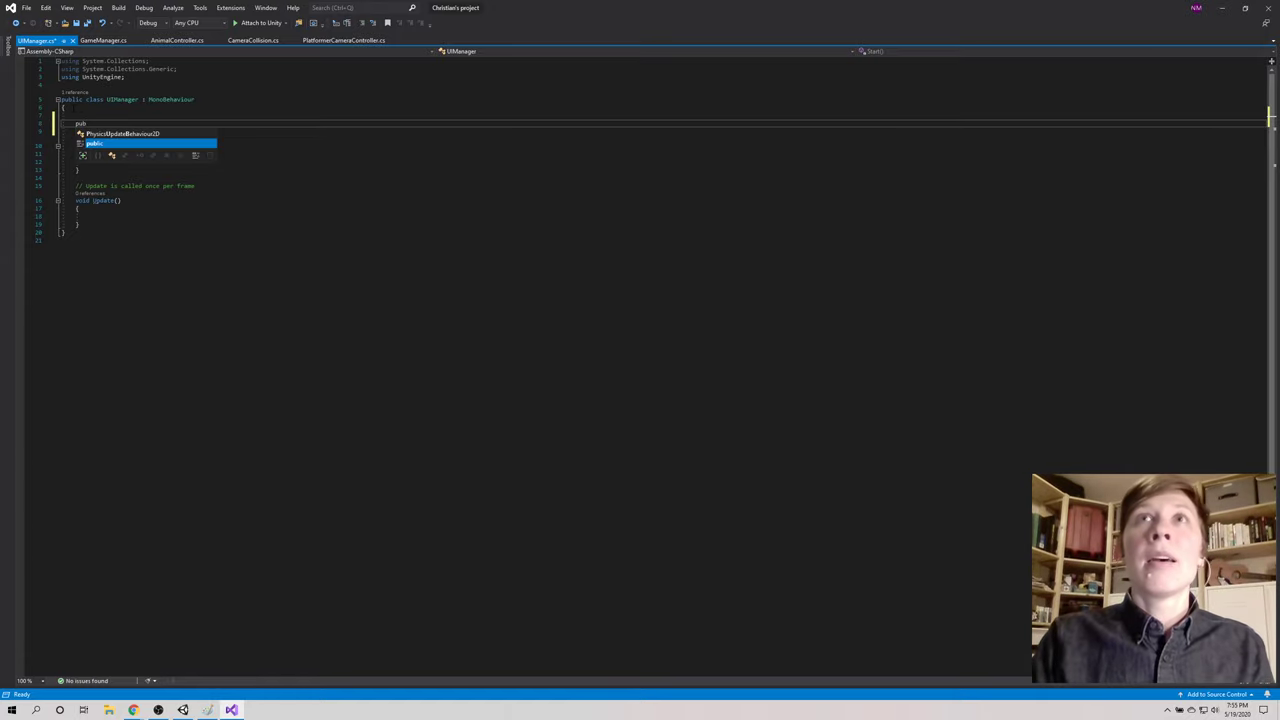
type("lic Gam")
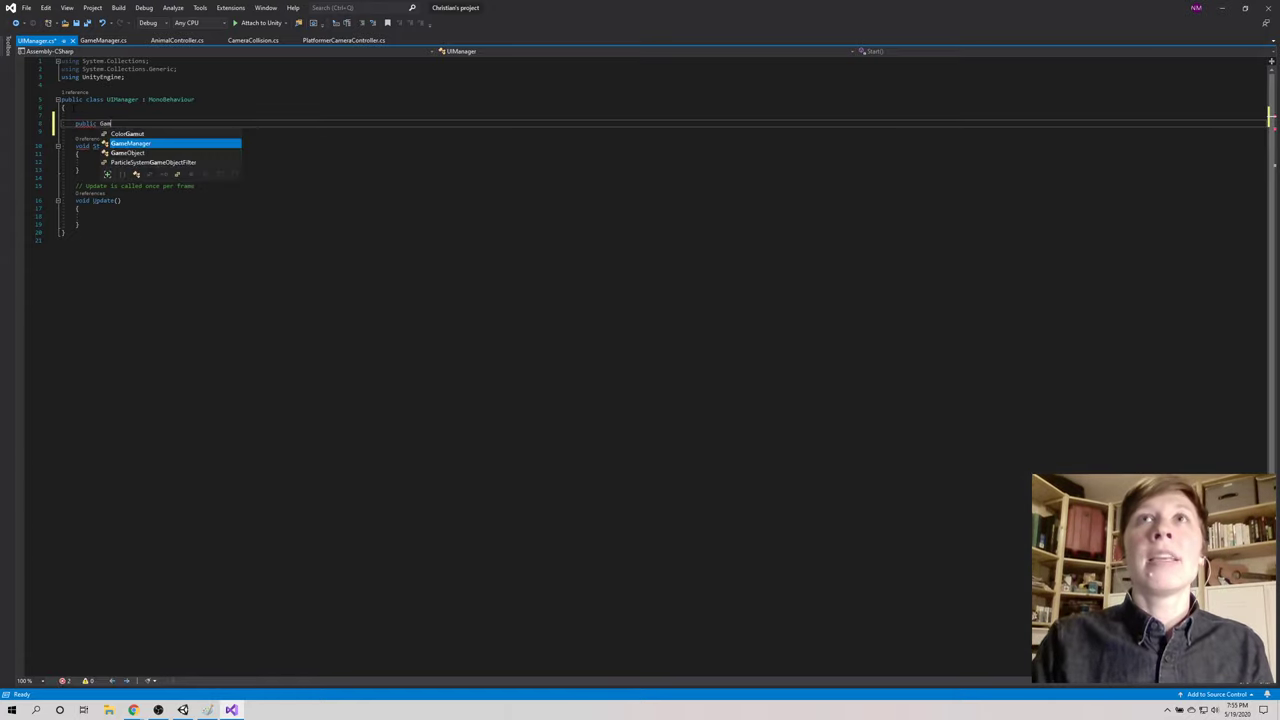
type("eManager gm")
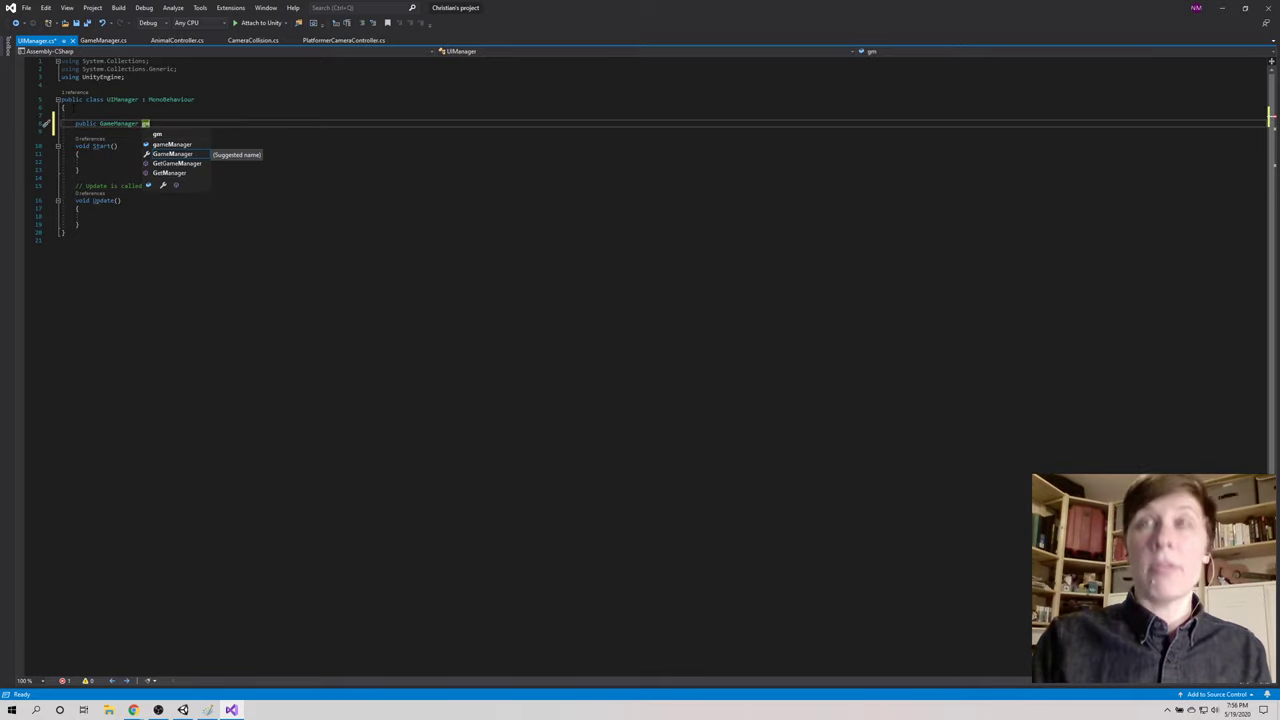
key("BackSpace")
key("BackSpace")
type("gameManager;")
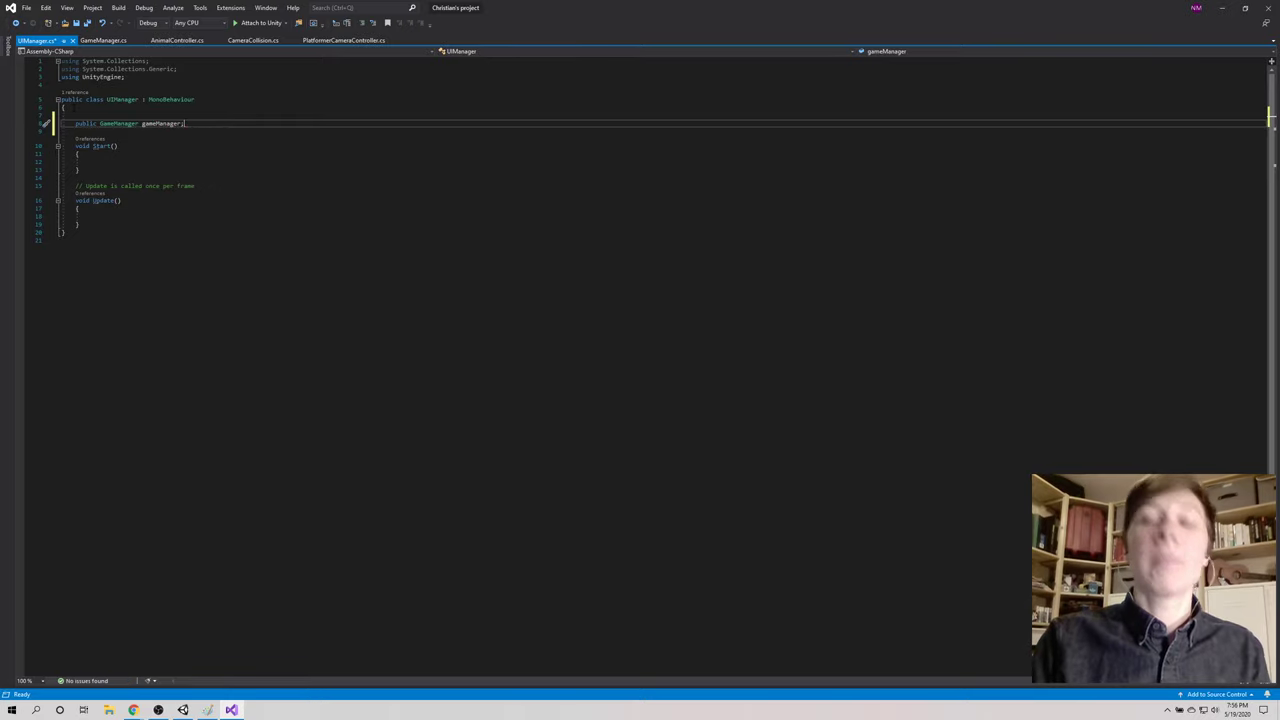
key("ctrl+s")
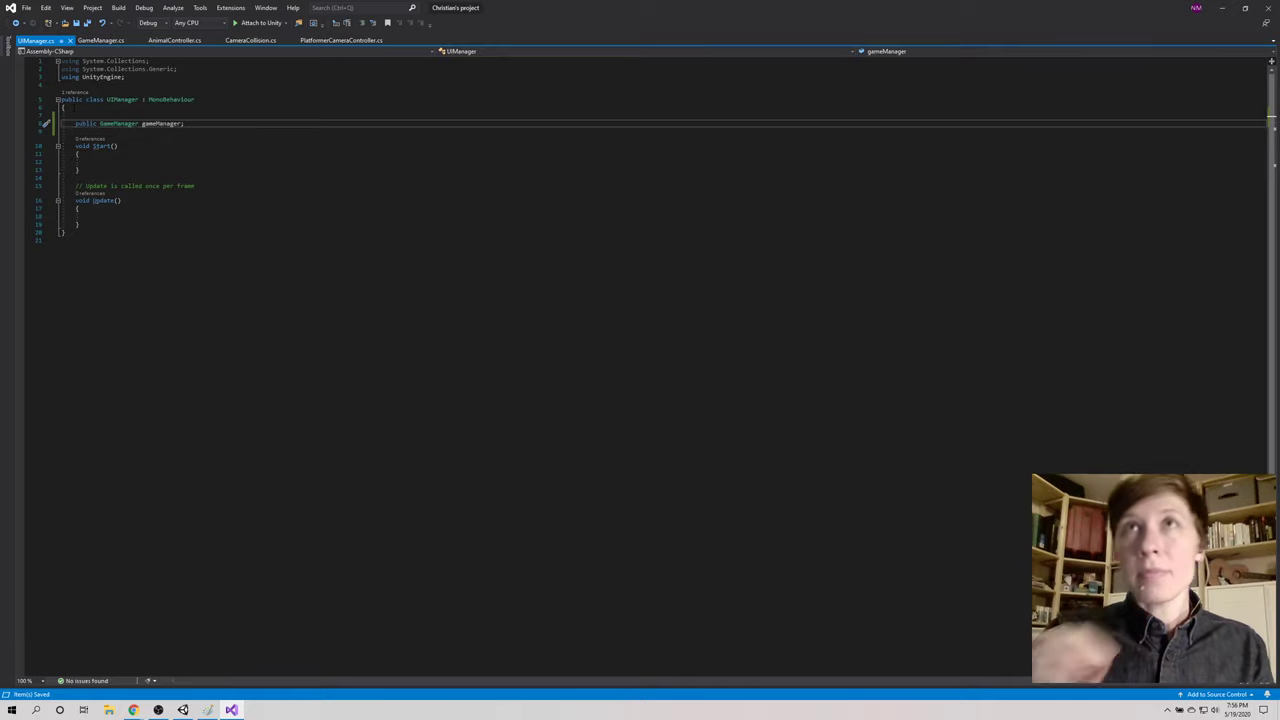
Step: Begin a public variable declaration below gameManager in the UIManager class, removing the auto-completed TextAlignment type
key("Return")
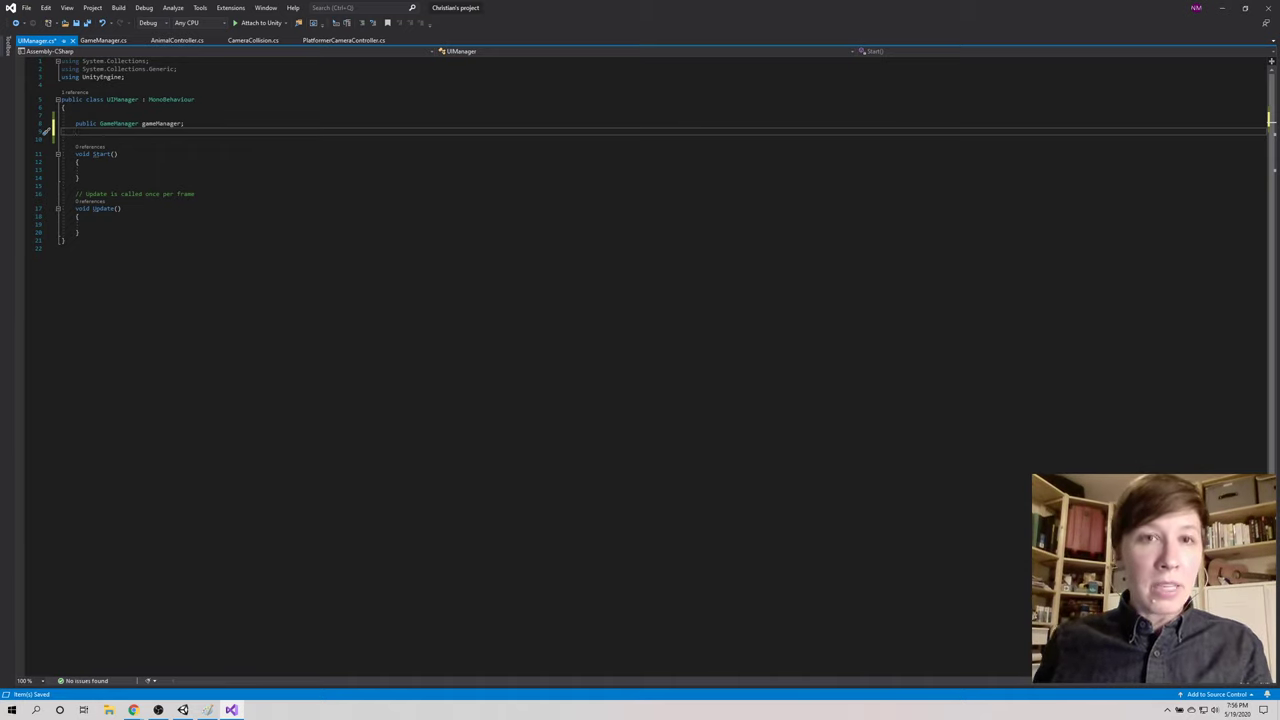
key("alt+Tab")
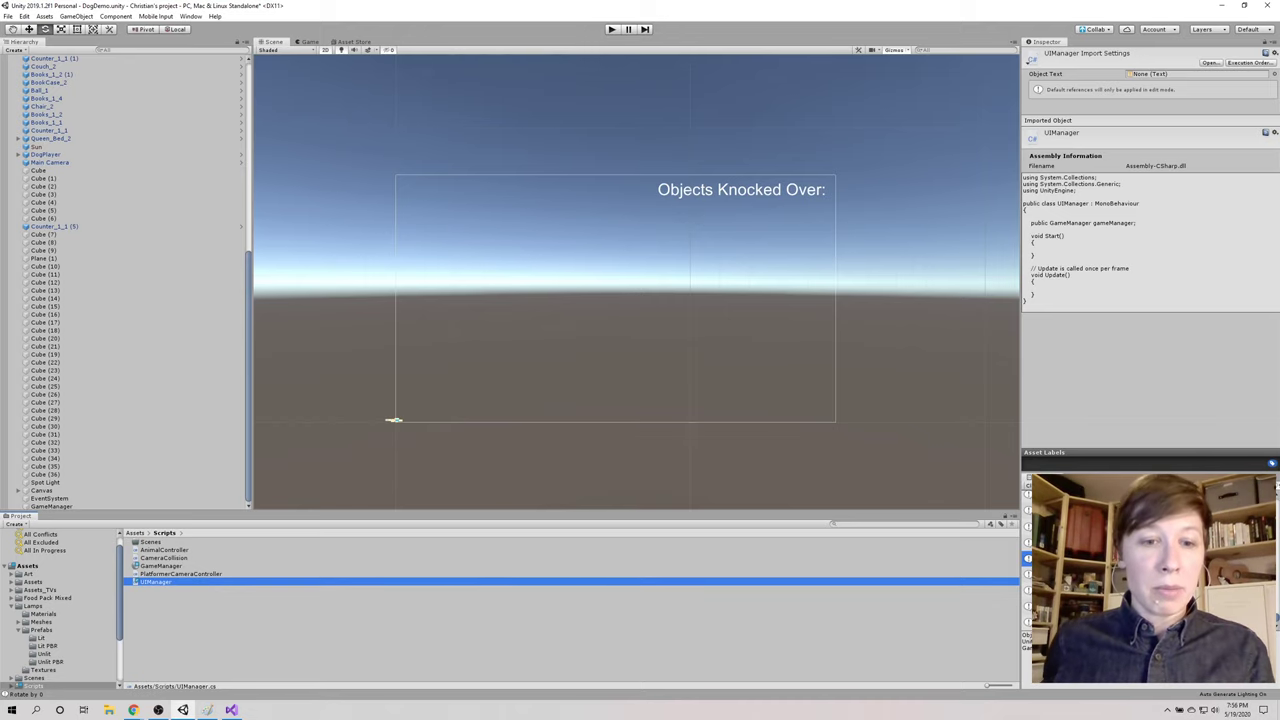
key("alt+Tab")
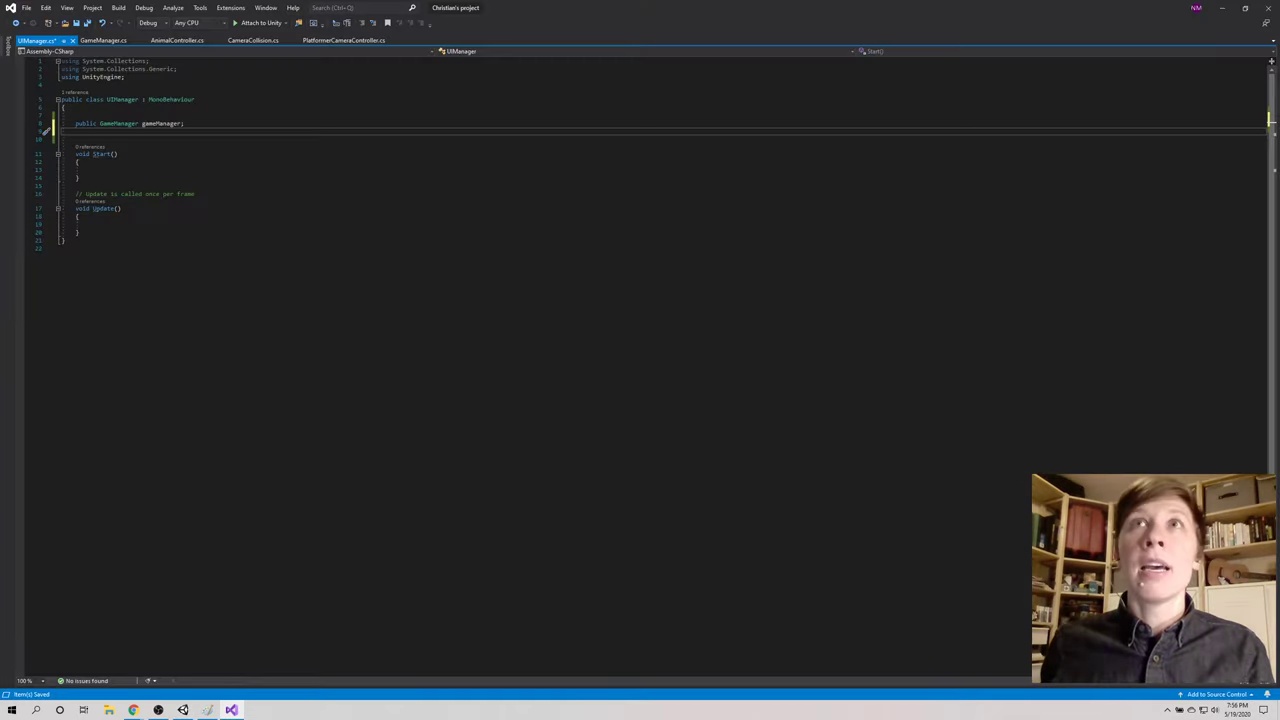
key("Return")
type("publ")
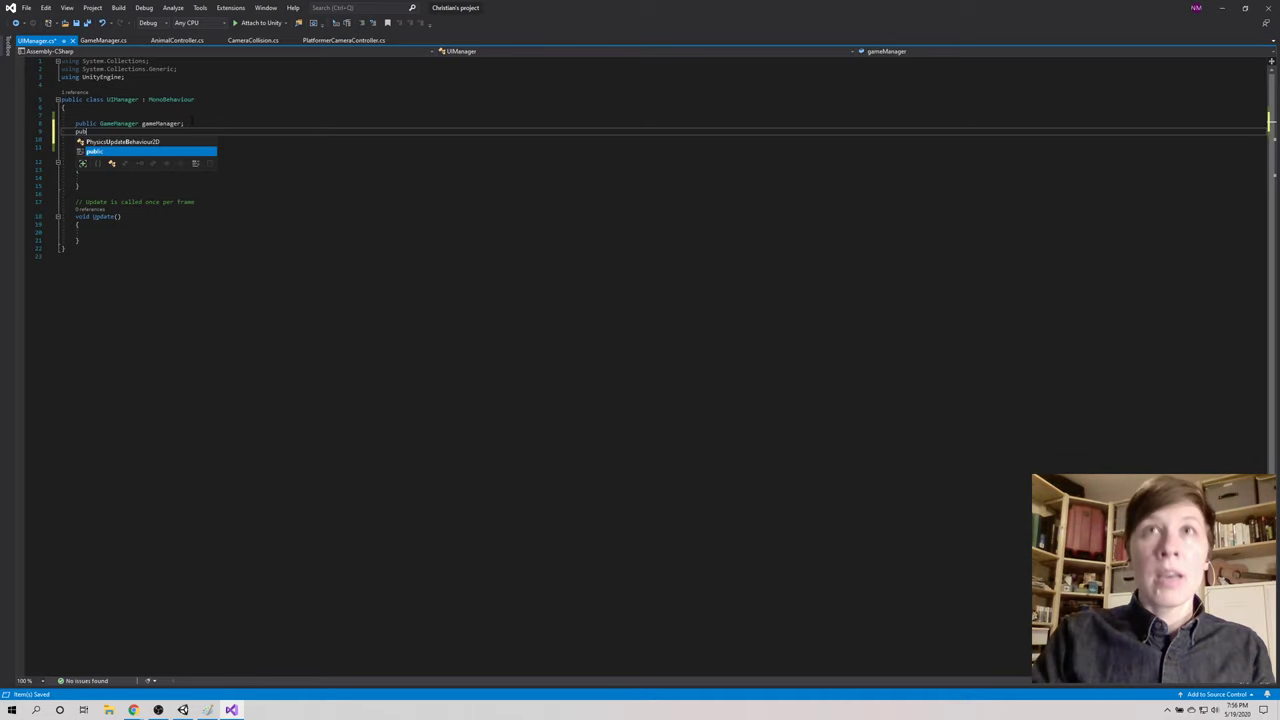
type("ic TextAlignment")
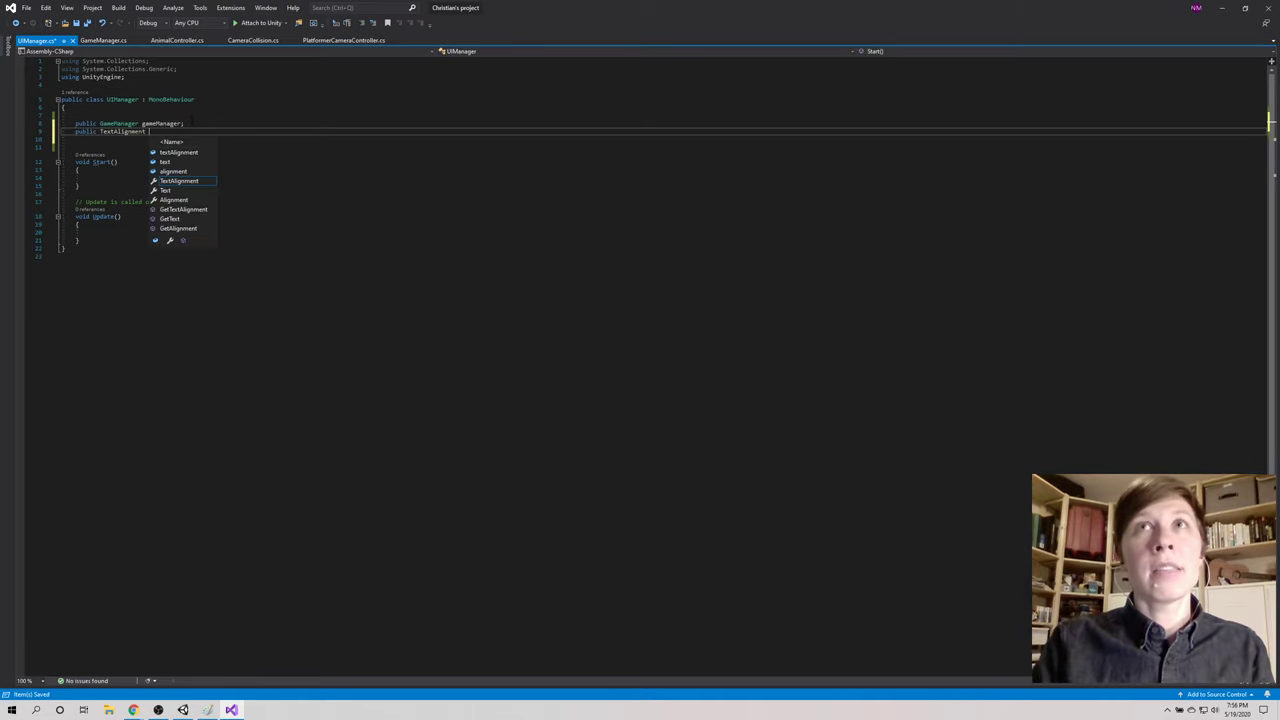
key("Escape")
key("ctrl+shift+Left")
key("BackSpace")
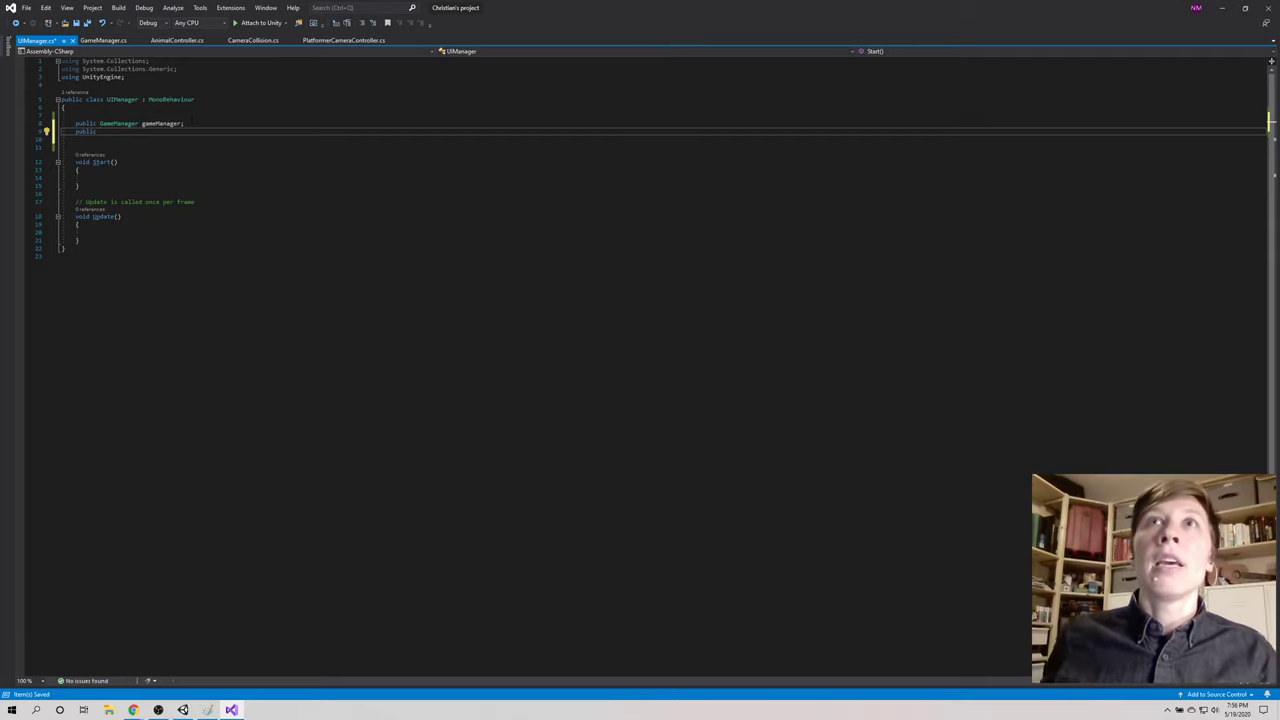
Step: Add a using directive for UnityEngine.UI below the UnityEngine one in the UIManager script
left_click(125, 77)
key("Return")
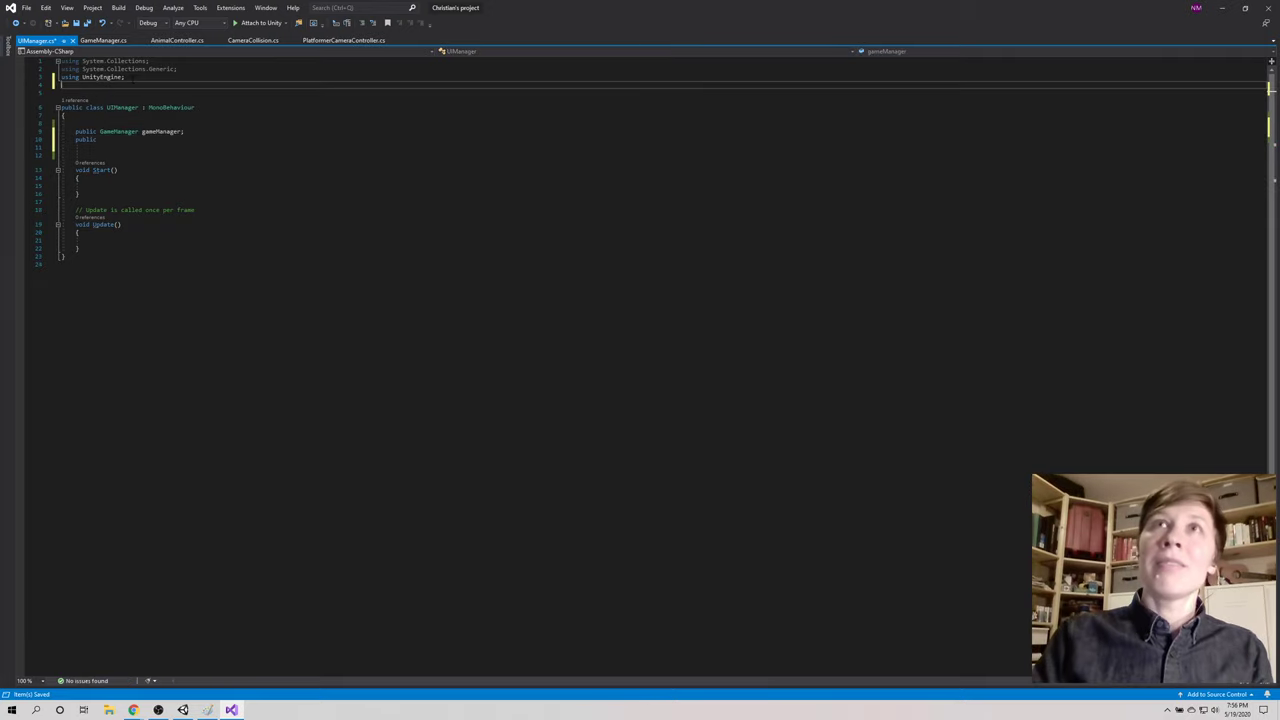
type("using Unit")
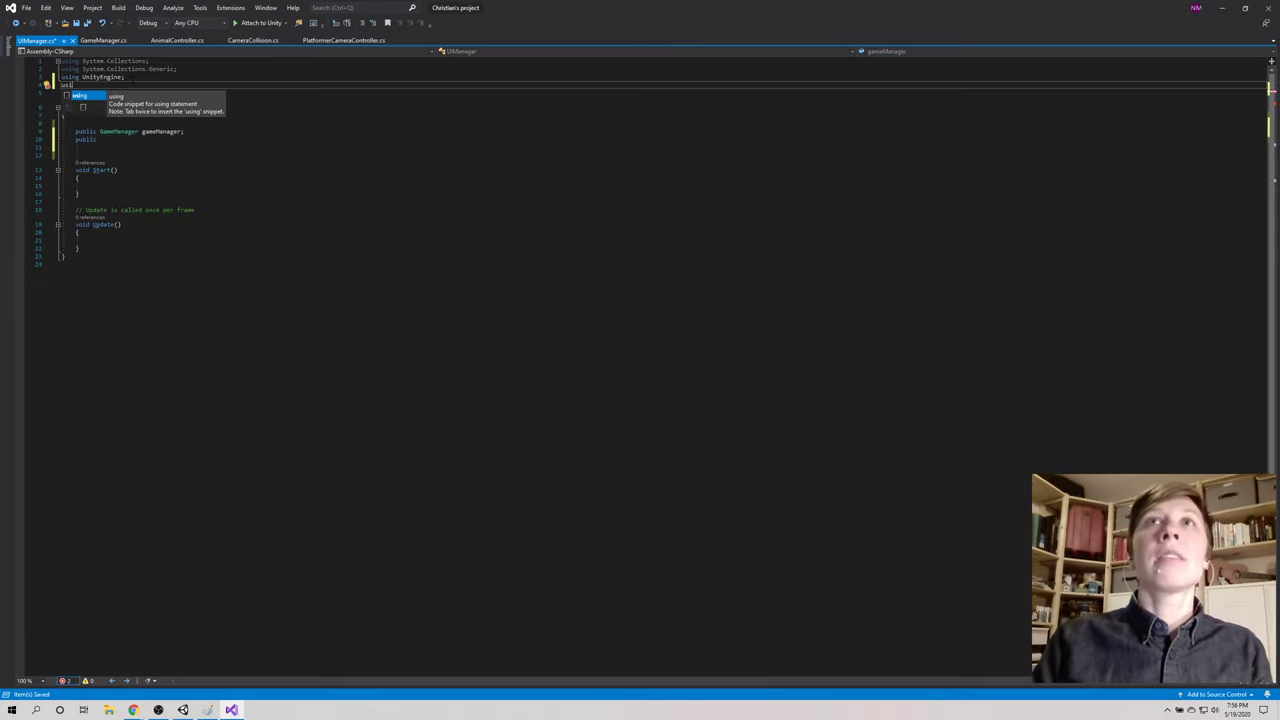
type("yEngine.")
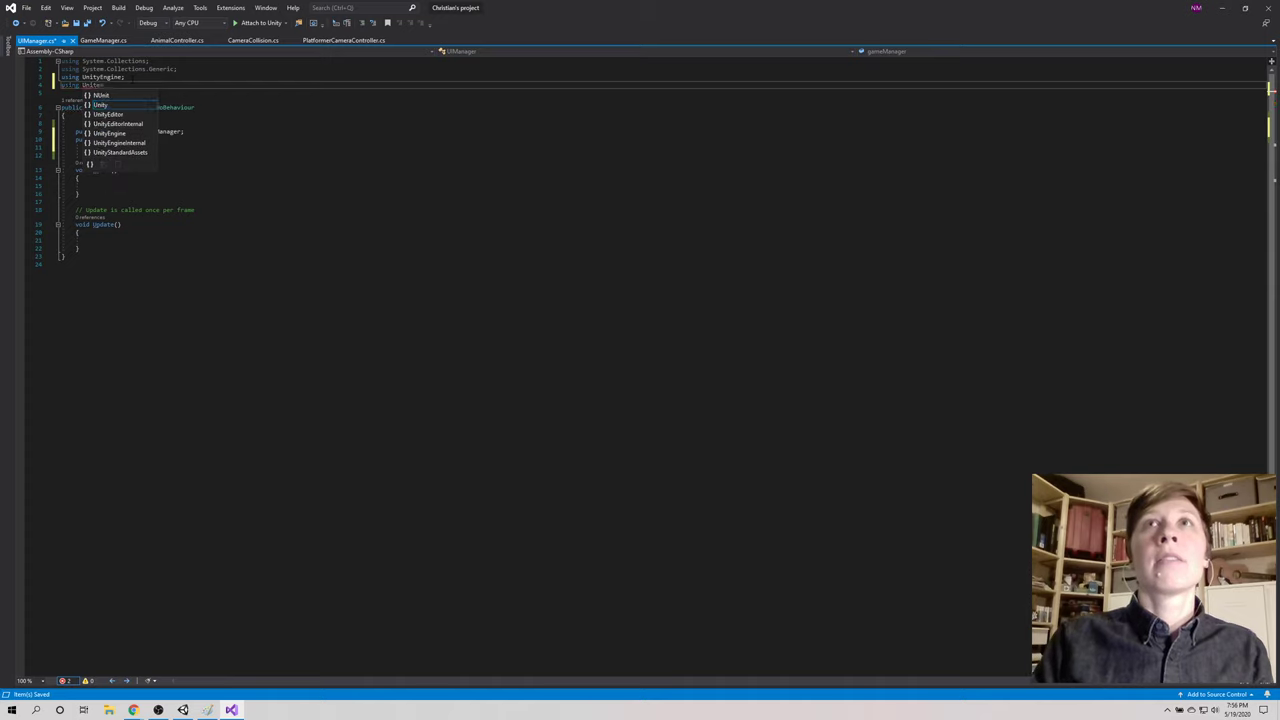
type("UI;")
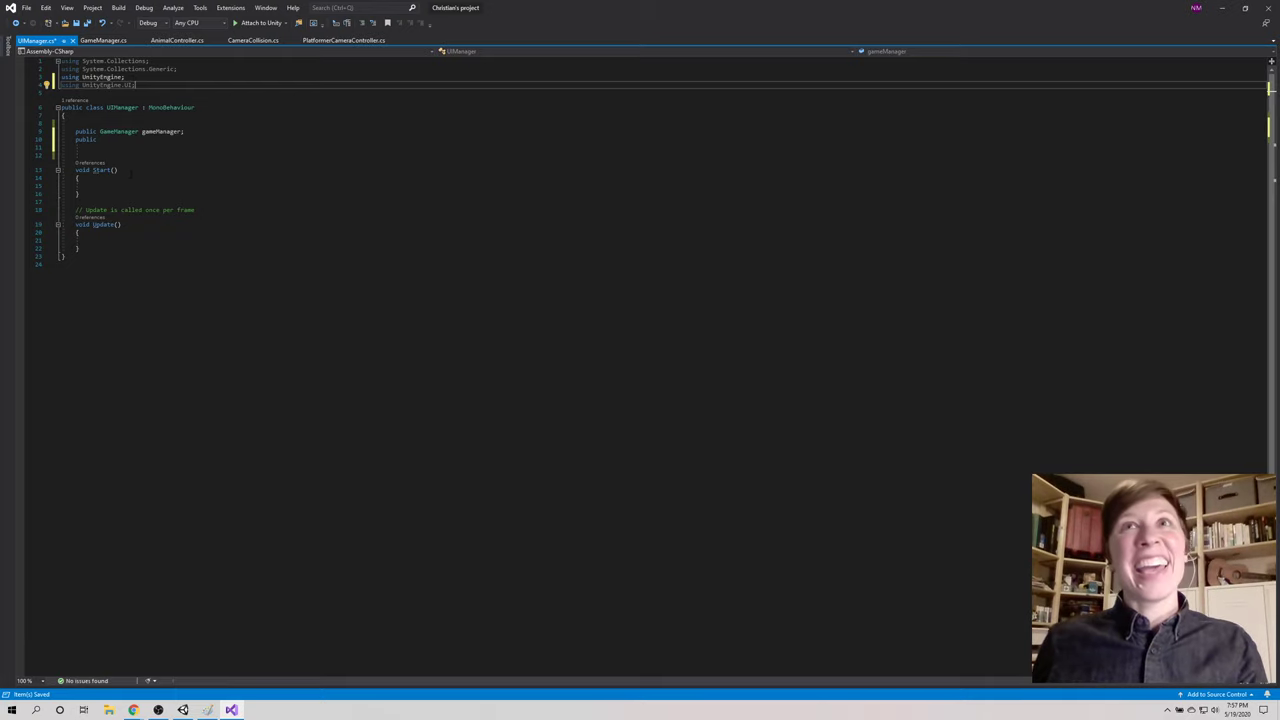
Step: Complete the unfinished public declaration as a Text variable named objectsKnockedText
left_click(97, 139)
type("Text ")
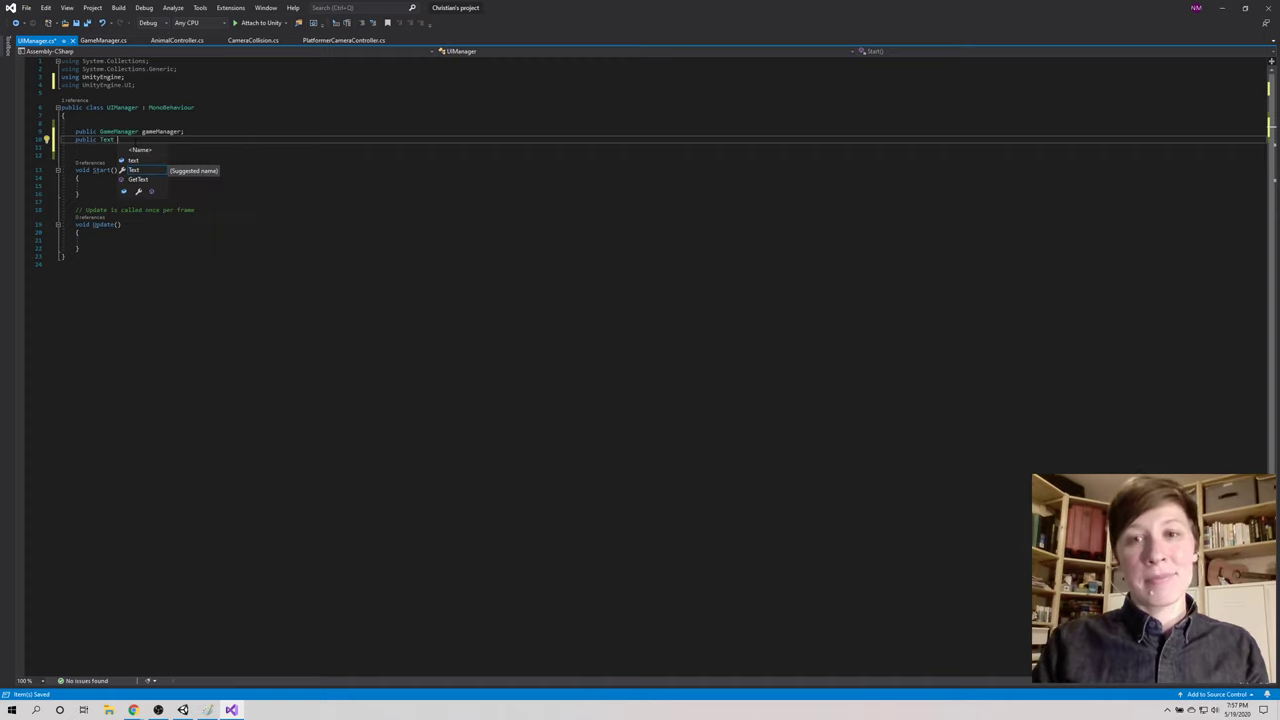
type("obje")
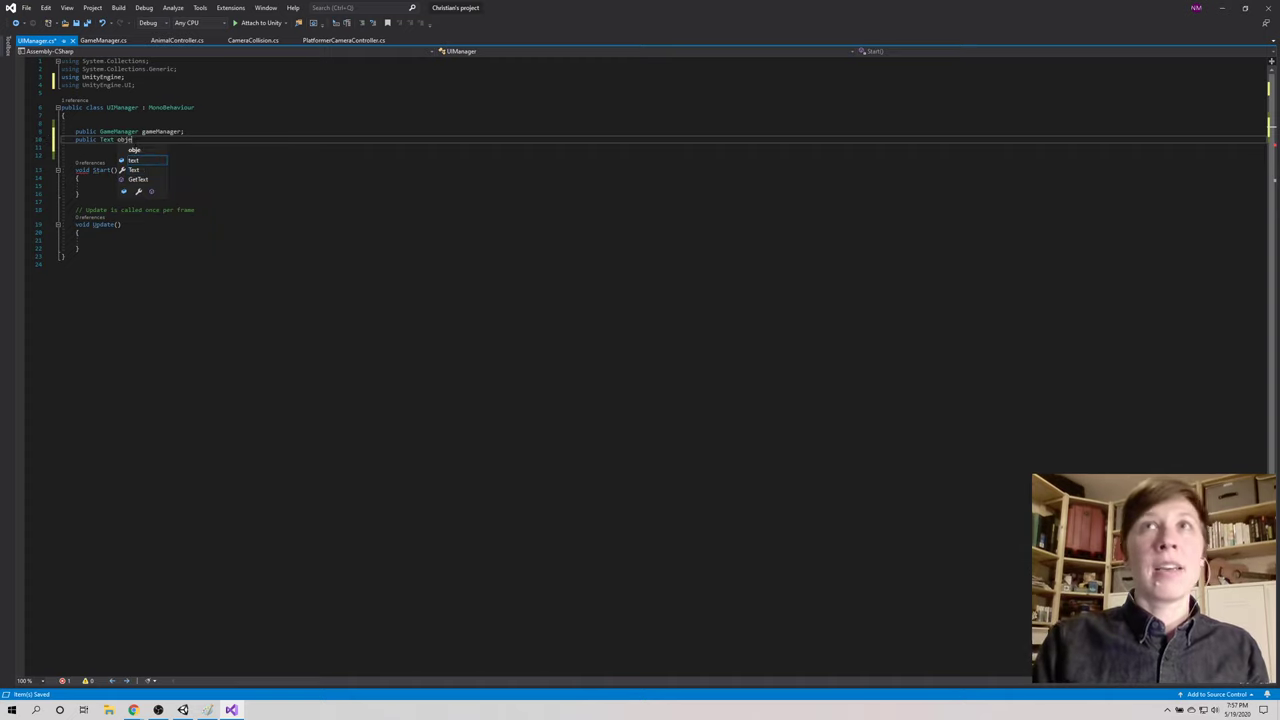
type("ctsKnockedText;")
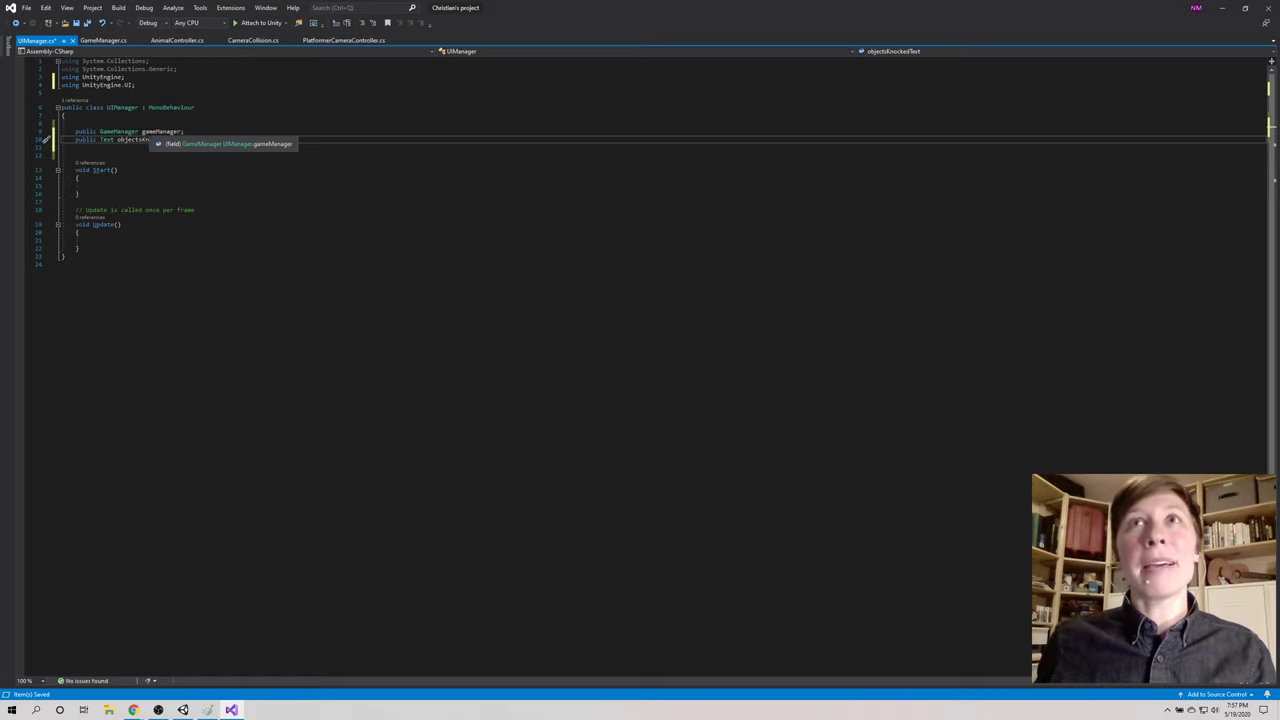
Step: In UIManager's Update(), begin assigning objectsKnockedText.text the string "Objects knocked over: "
left_click(180, 232)
key("Down")
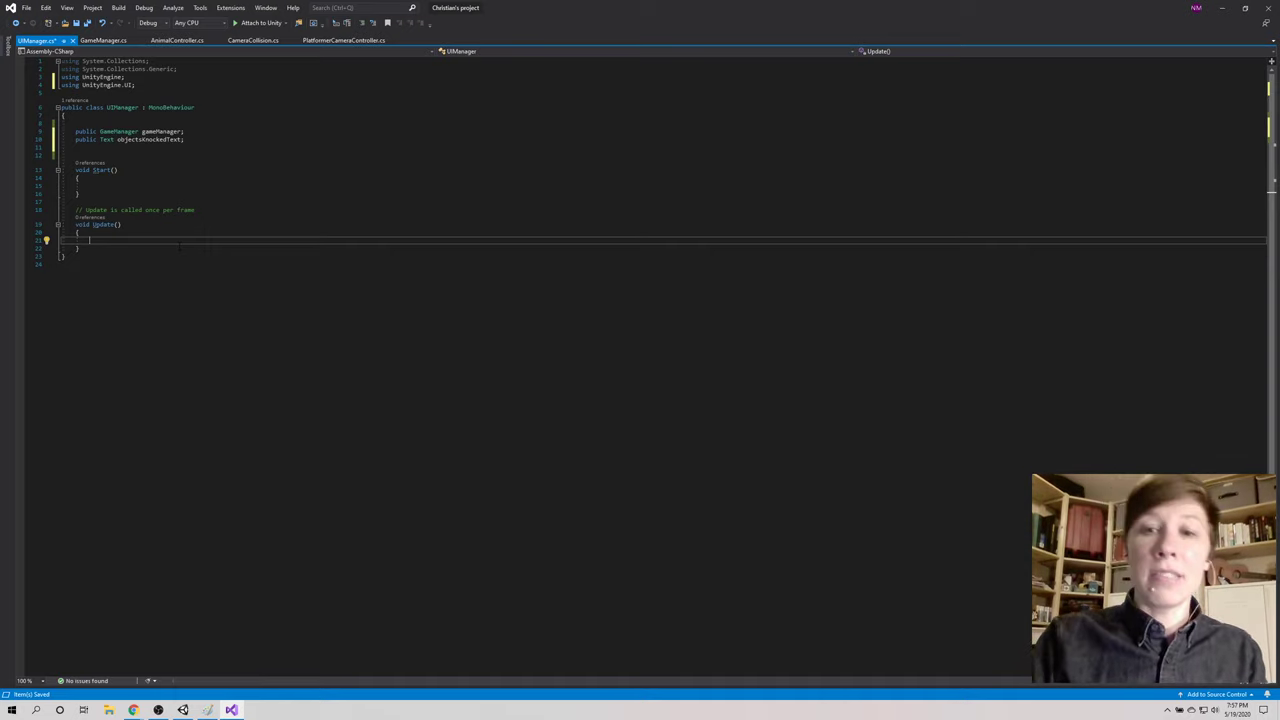
type("obje")
key("Down")
key("Down")
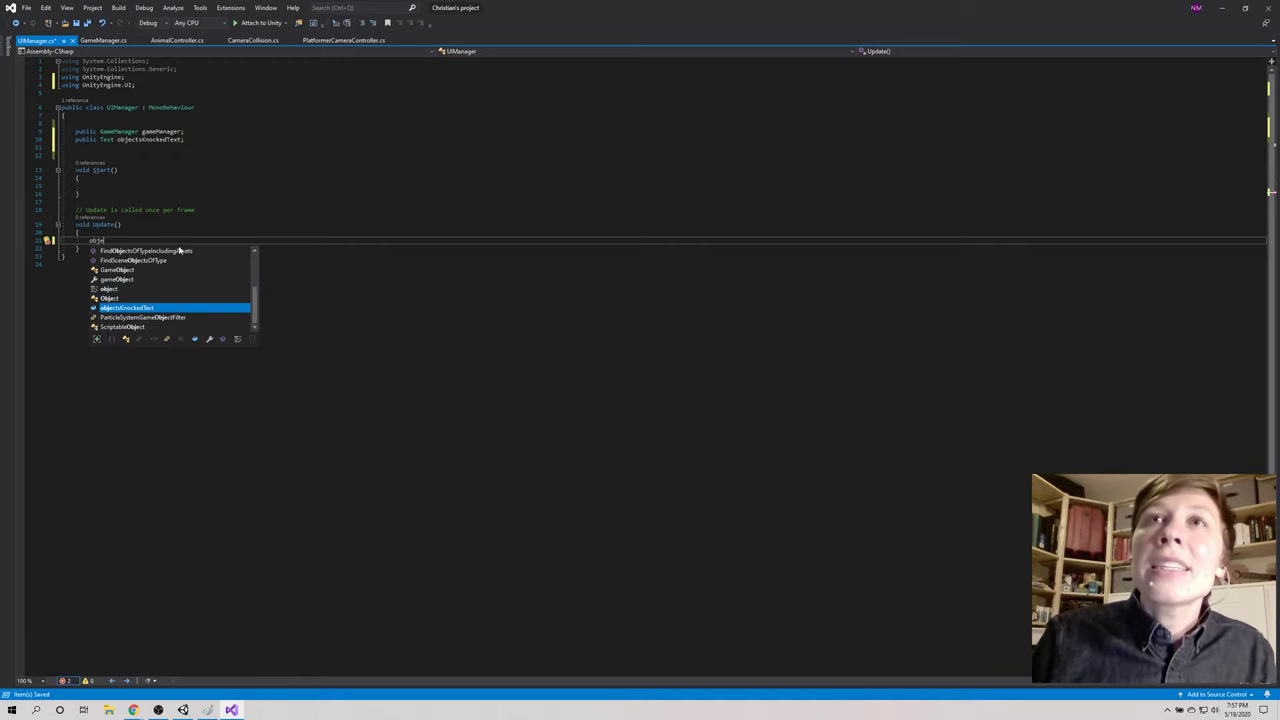
type("ctsKnockedText.text ")
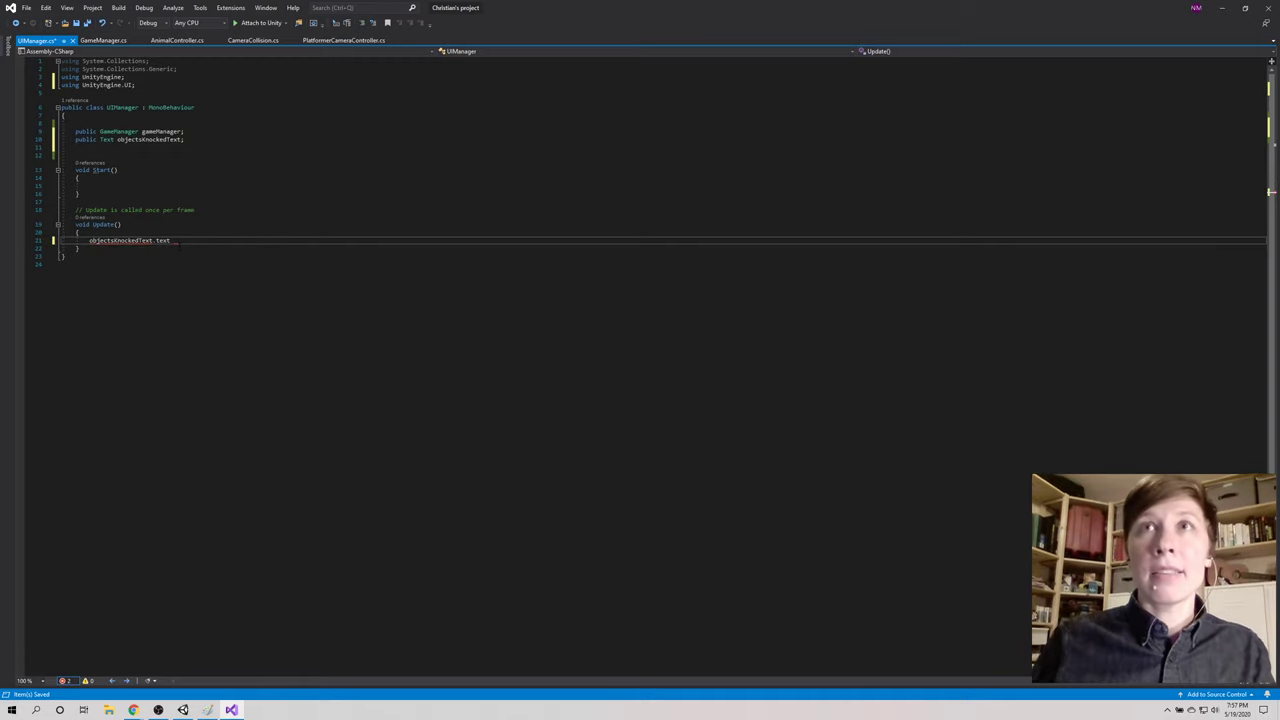
type("= \"")
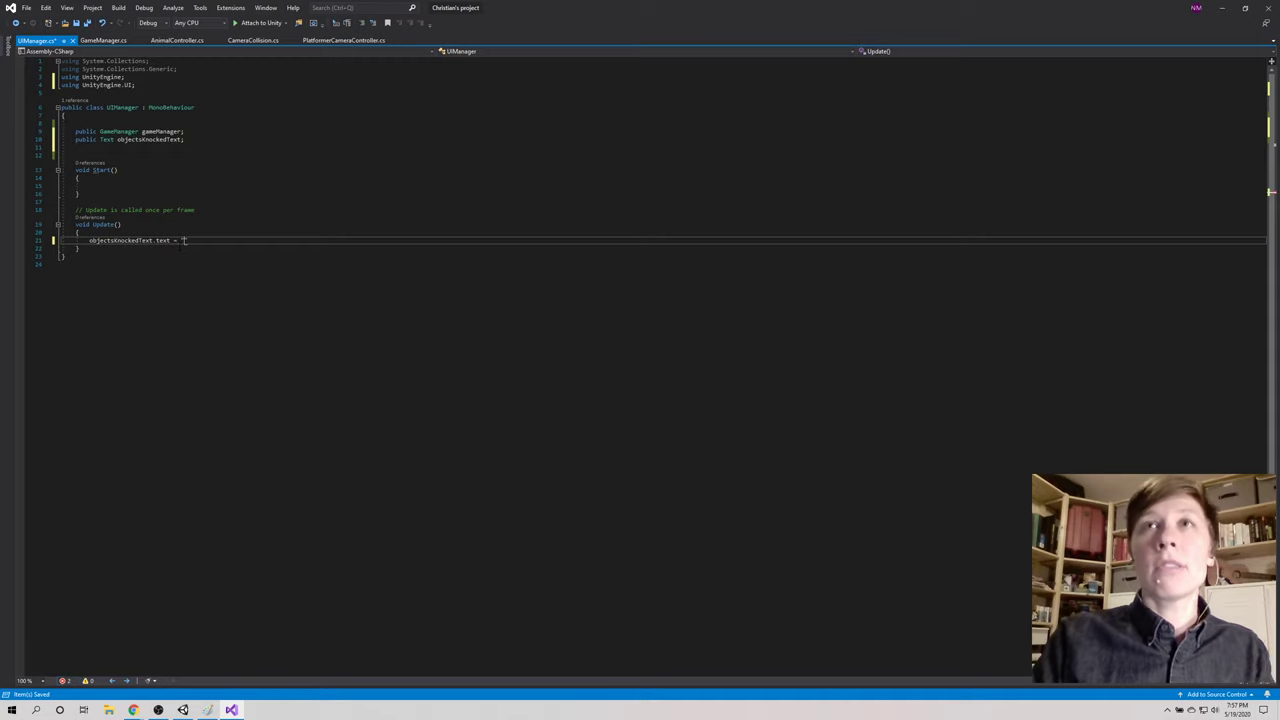
type("Objects kno")
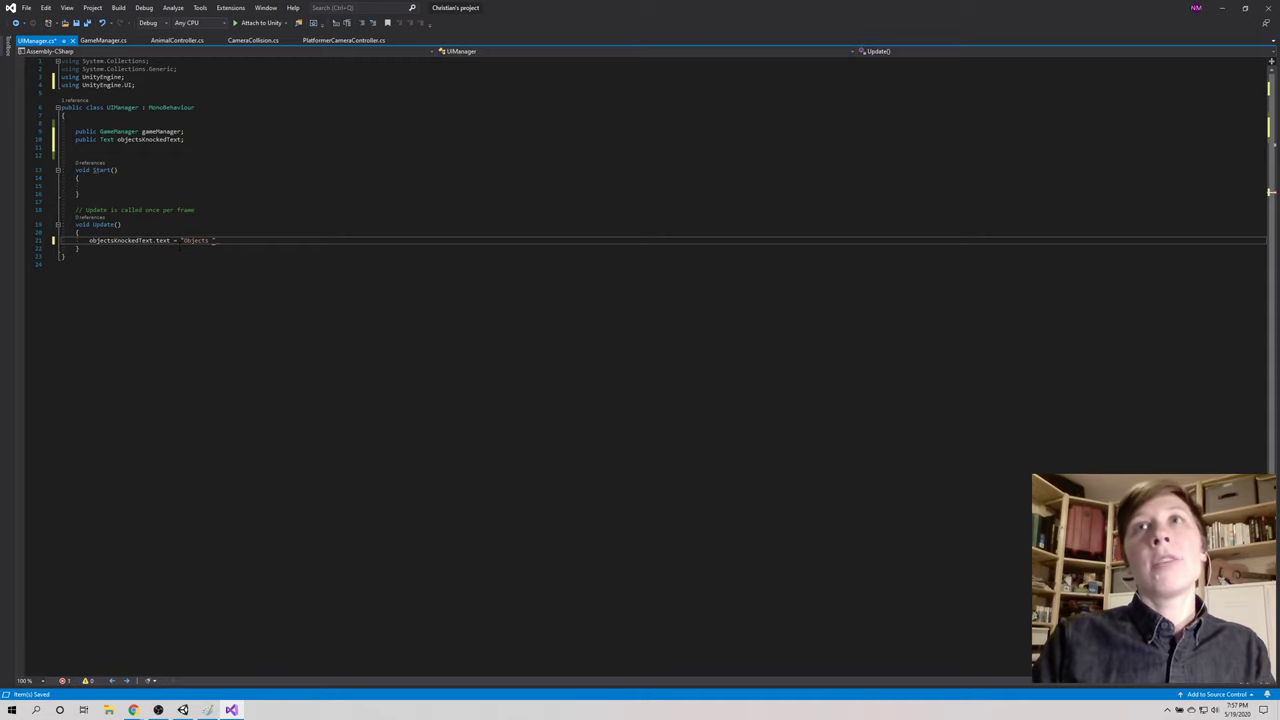
type("cked over:")
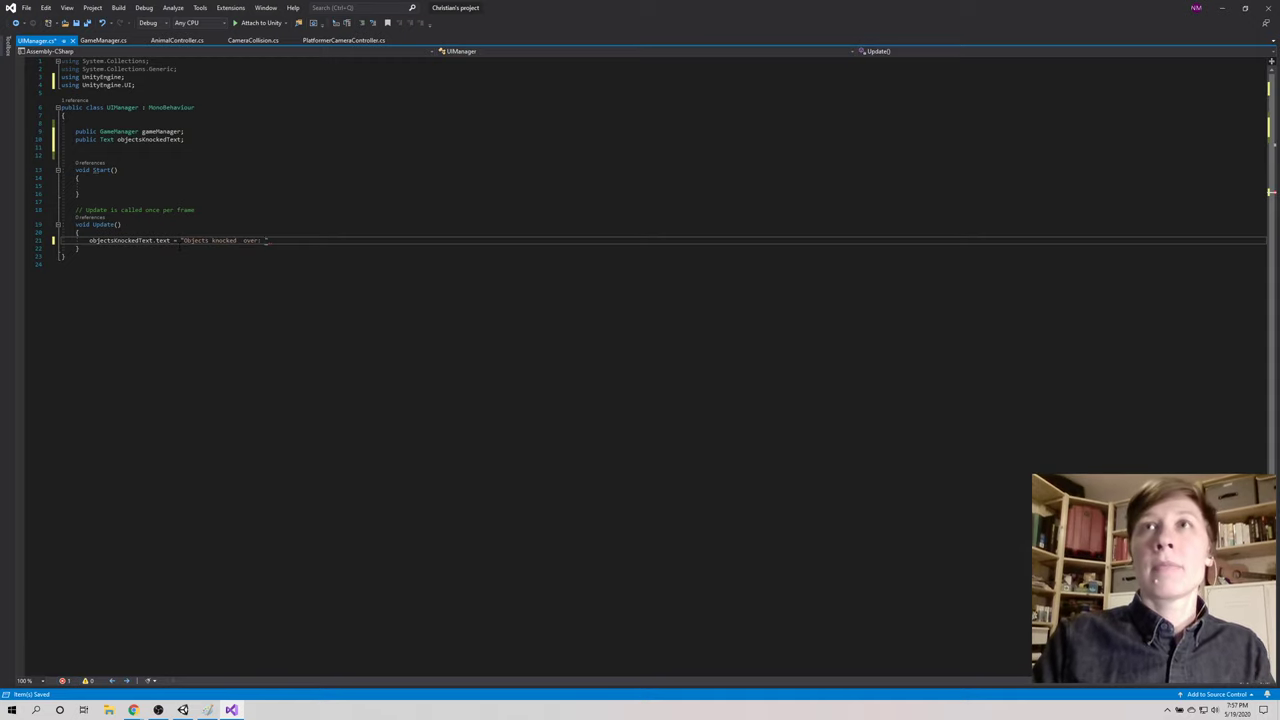
key("BackSpace")
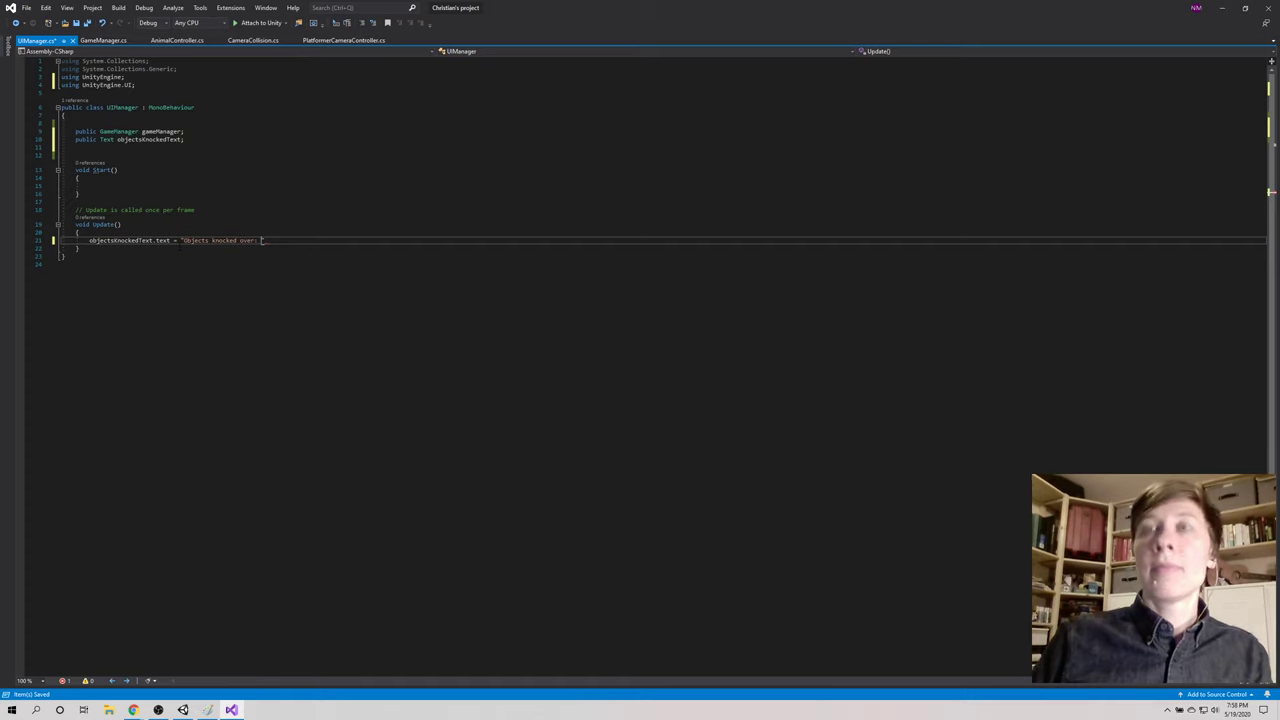
type("\" ")
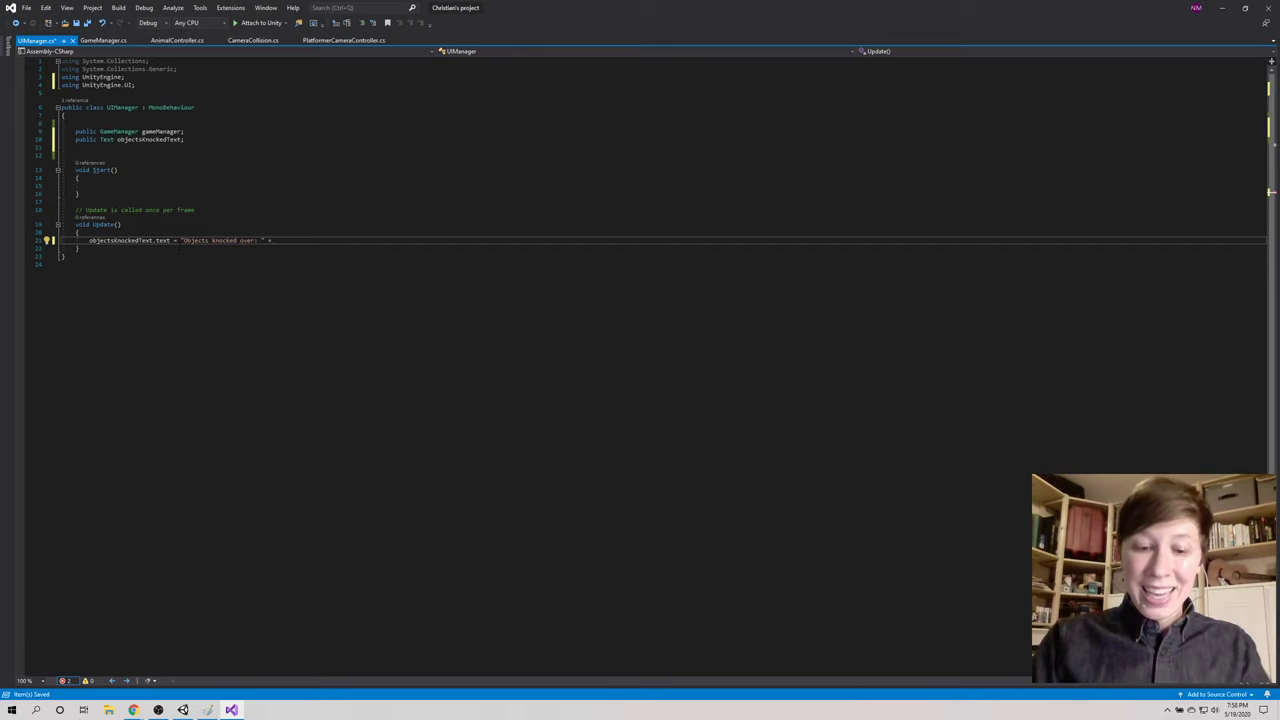
Step: Append gameManager.objectsKnockedOver to the text string in Update(), checking the variable name in the GameManager script, and end the statement
type("+ gameManager.")
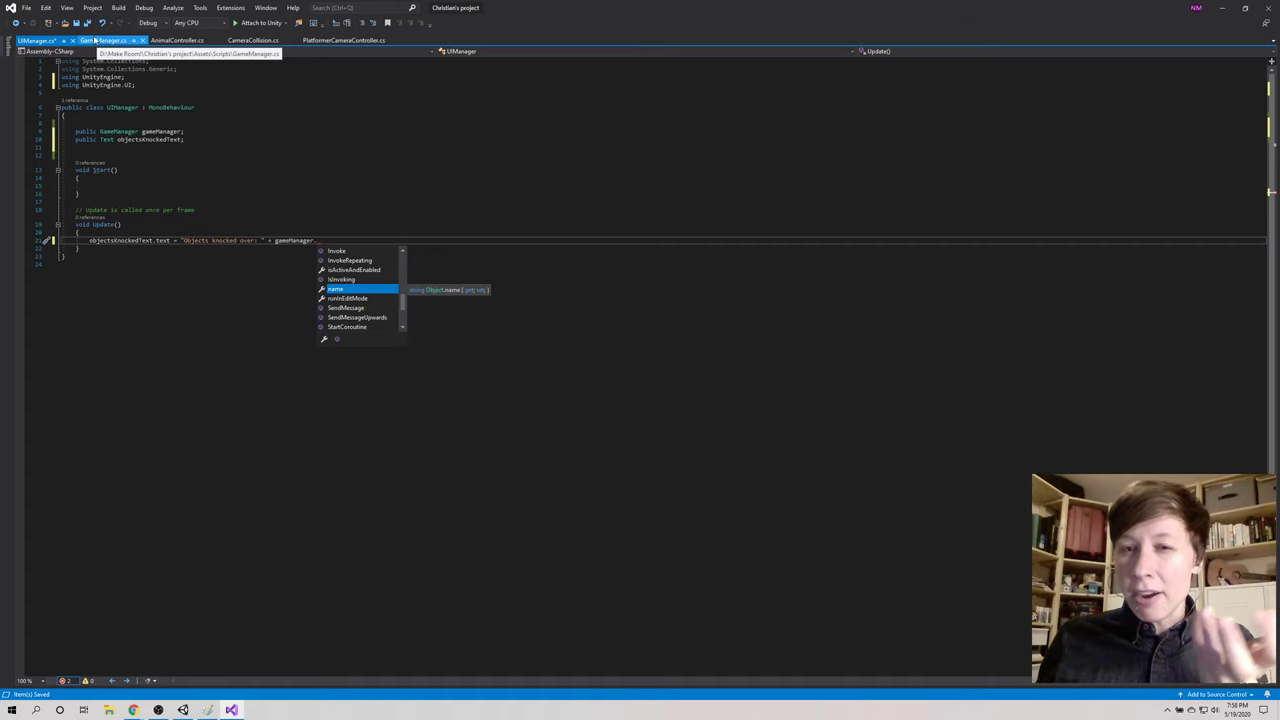
left_click(95, 40)
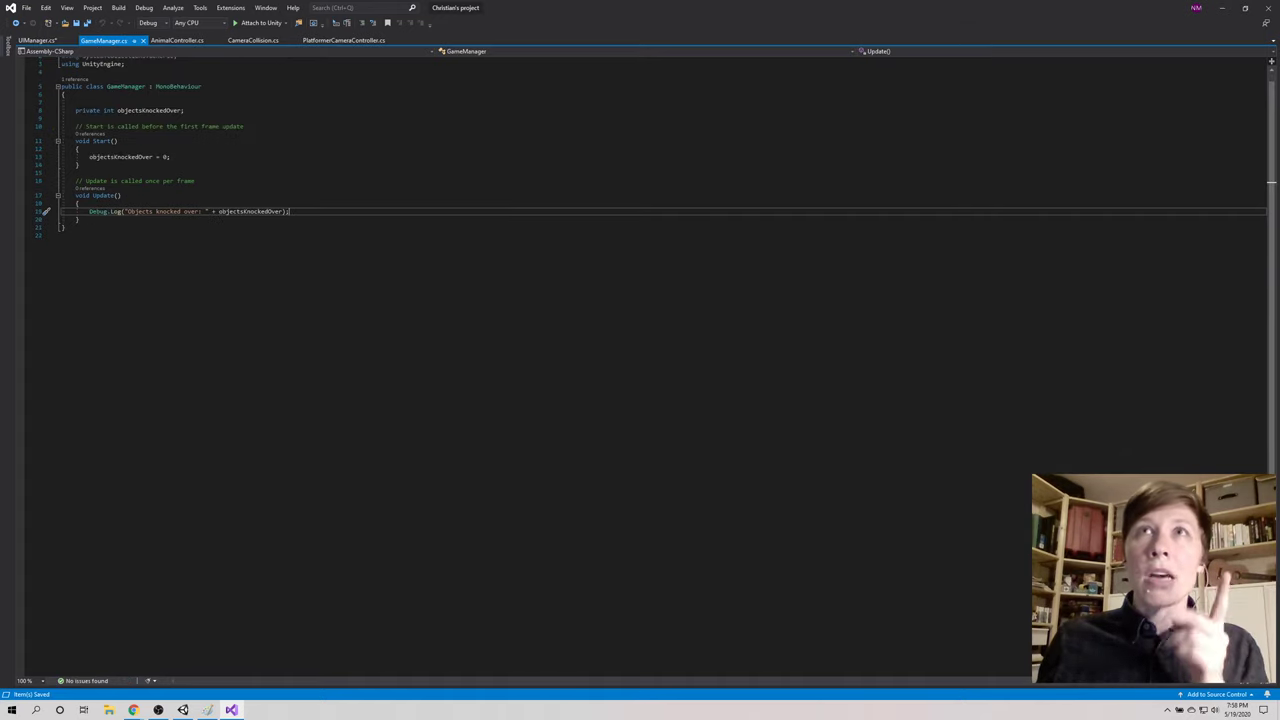
left_click(40, 40)
type("obje")
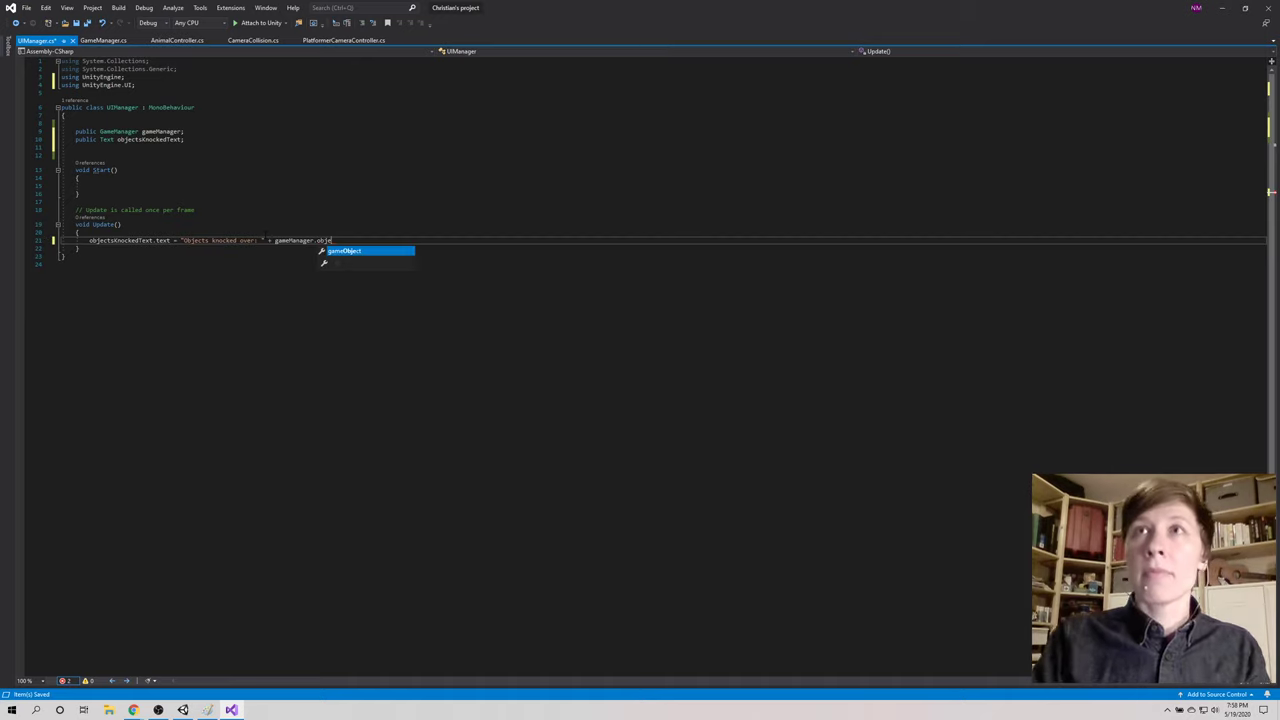
type("ctsKn")
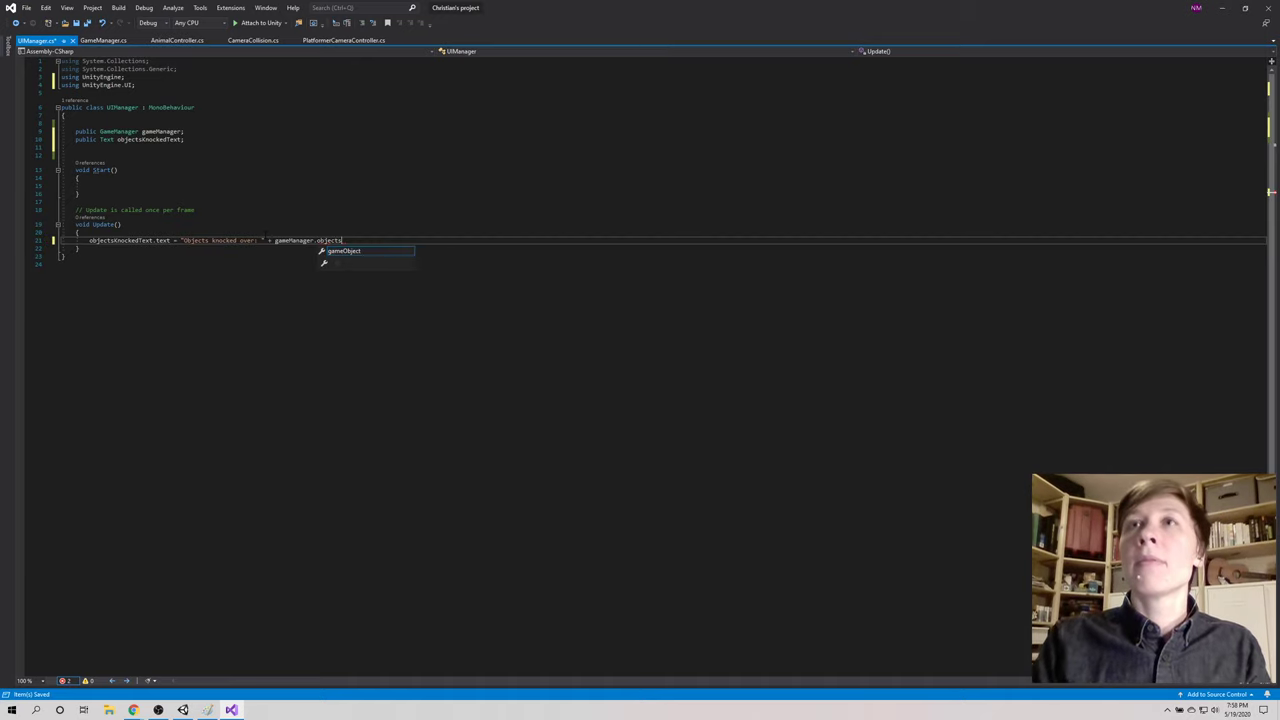
type("ockedOver;")
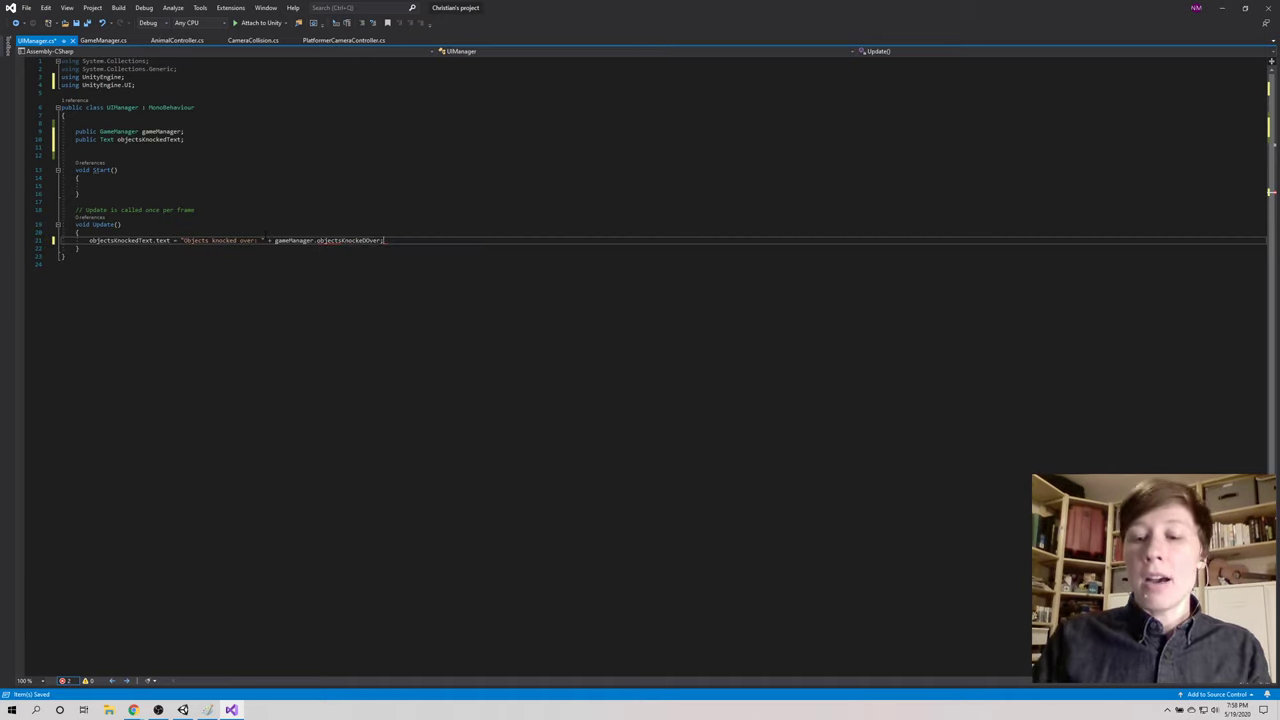
key("BackSpace")
key("BackSpace")
key("BackSpace")
key("BackSpace")
type("Over;")
left_click(62, 264)
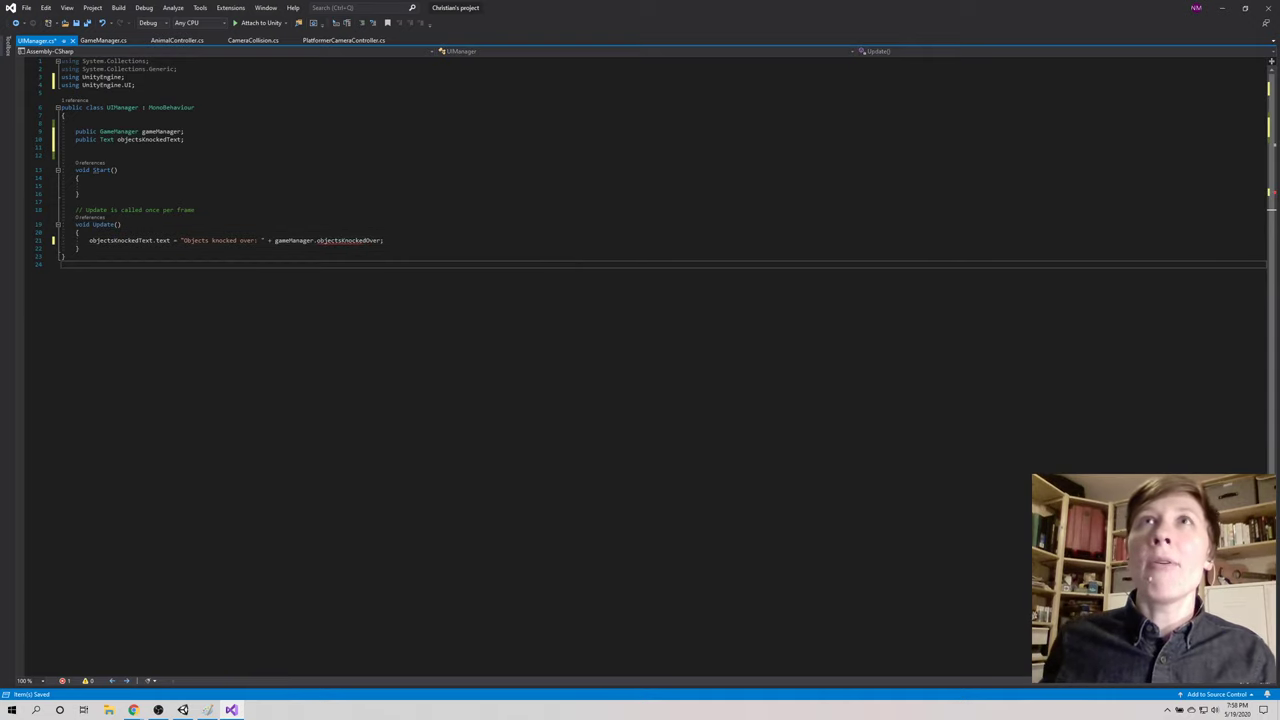
Step: In the GameManager script, change the objectsKnockedOver variable from private to public
left_click(100, 40)
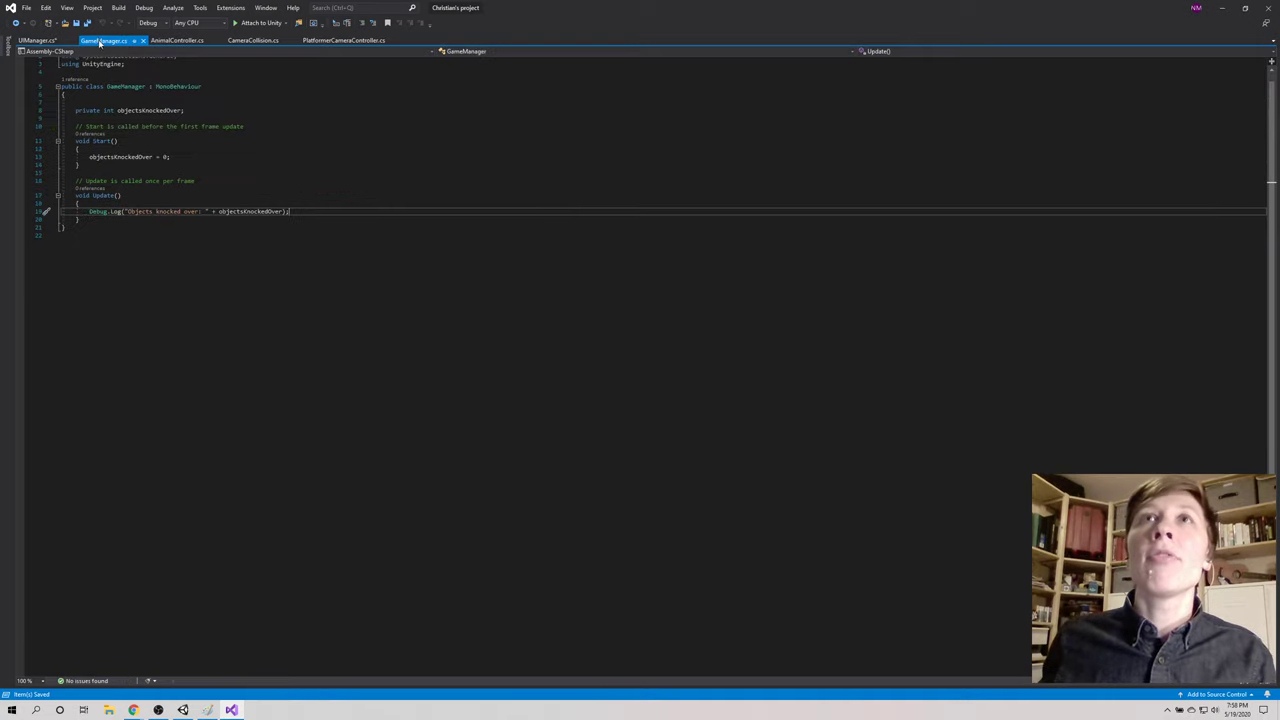
double_click(86, 110)
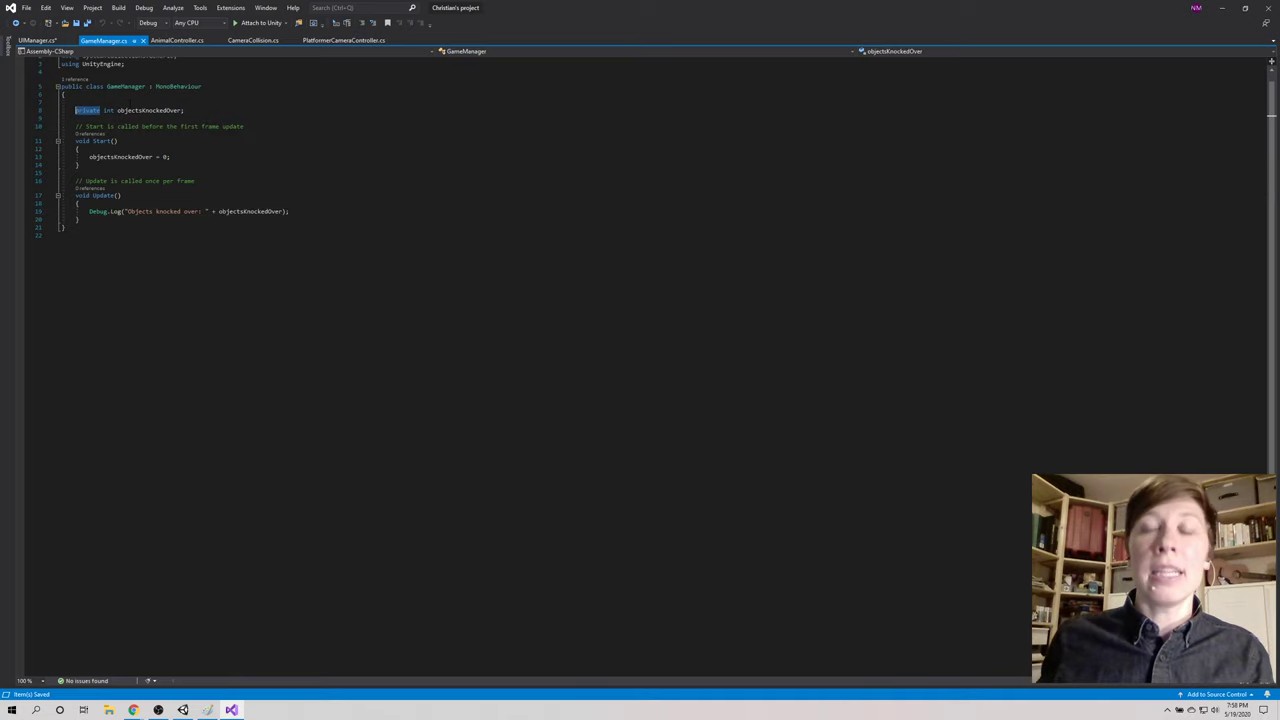
type("publ")
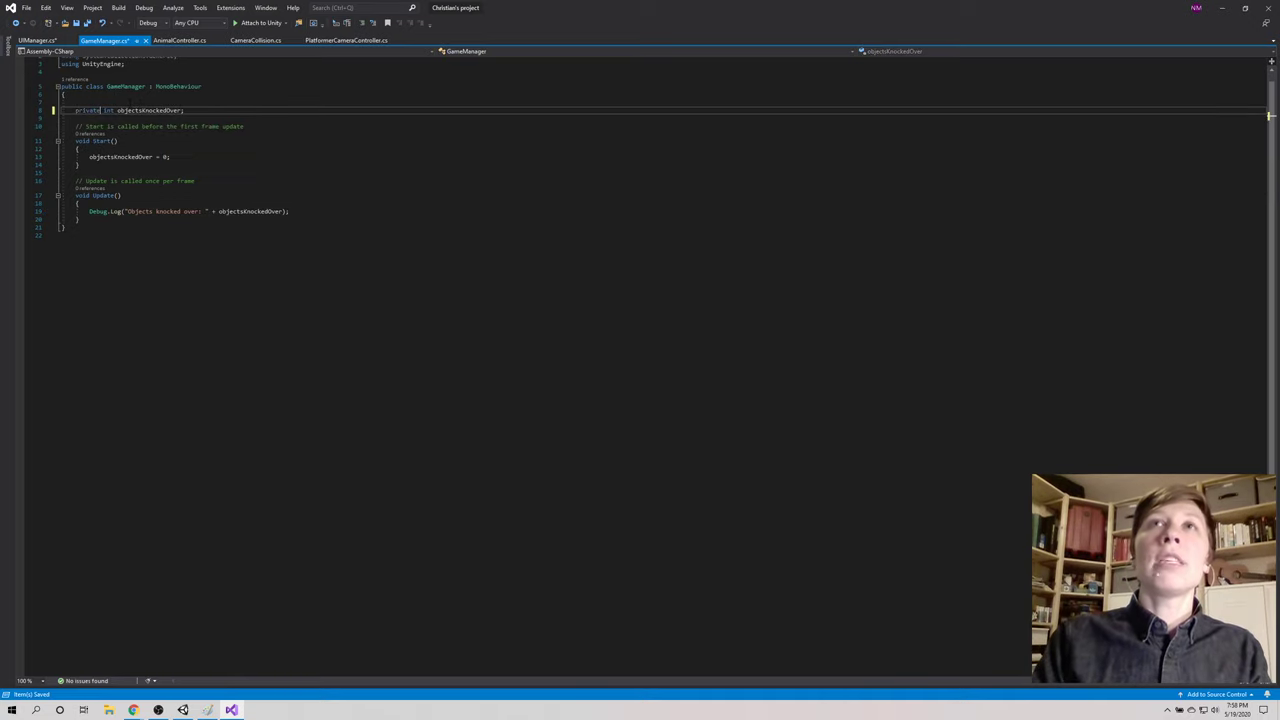
type("ic")
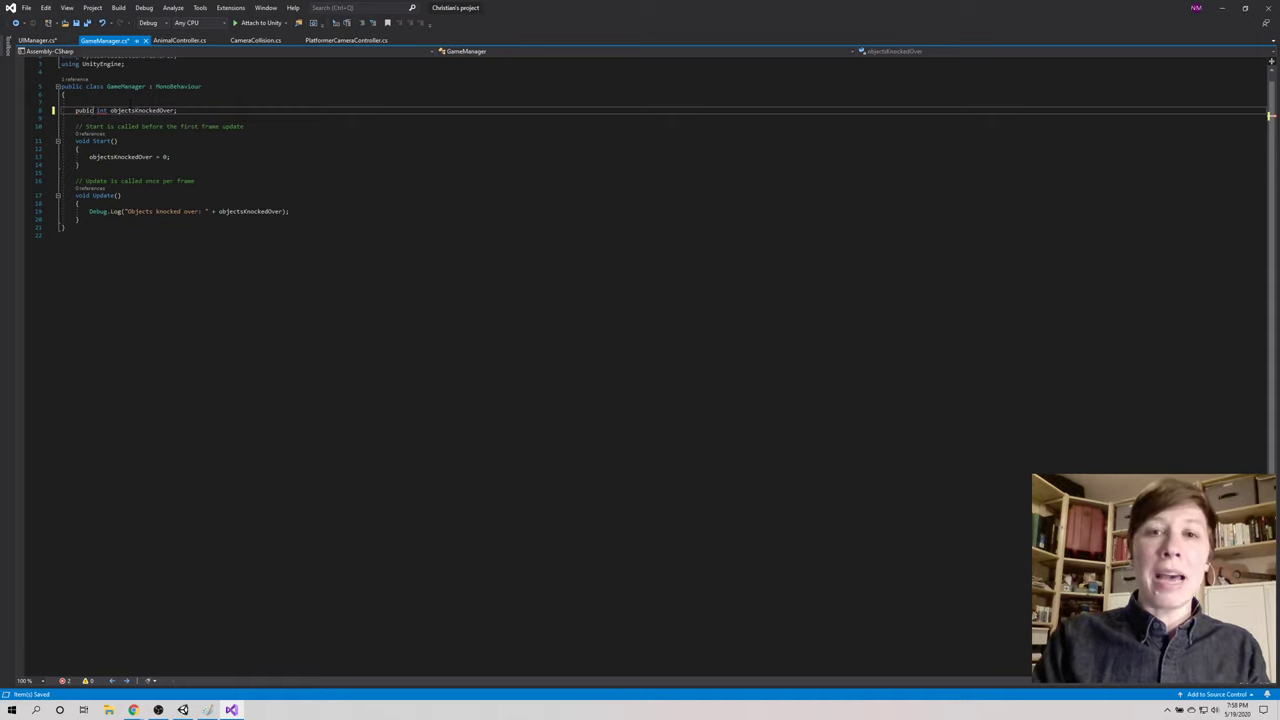
type("c")
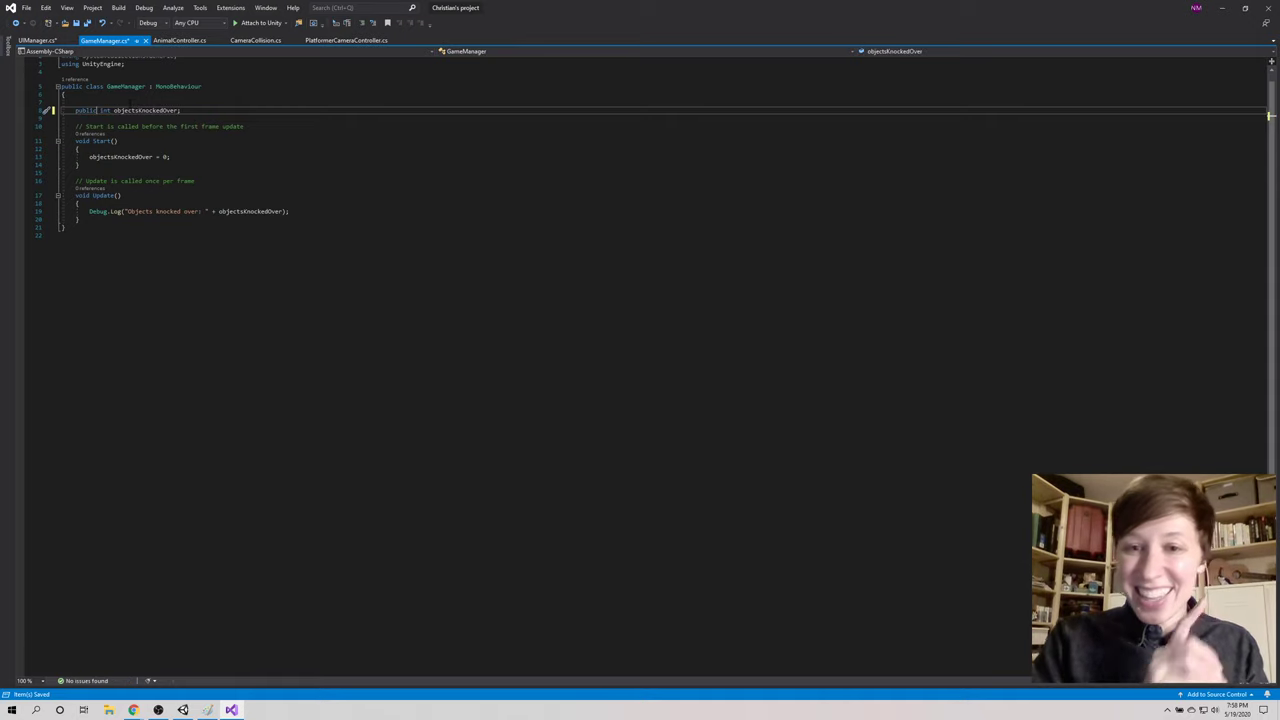
Step: Return to the UIManager script and save it
left_click(37, 40)
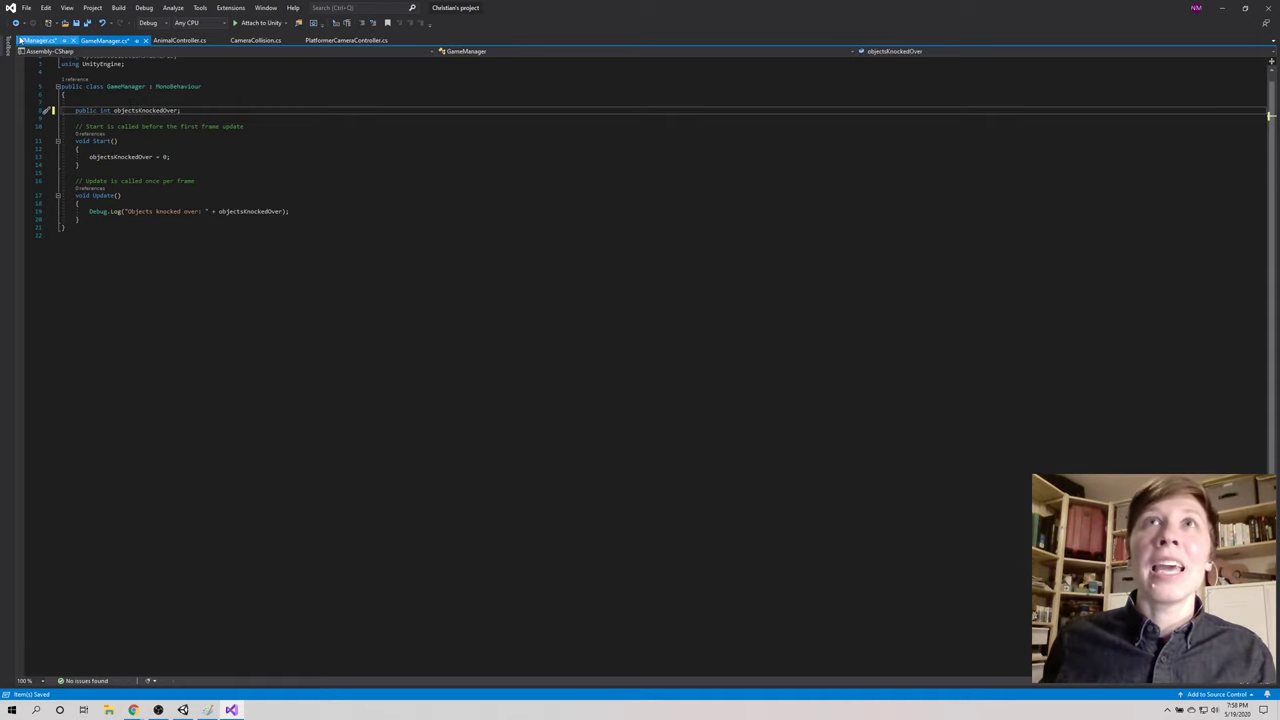
left_click(383, 240)
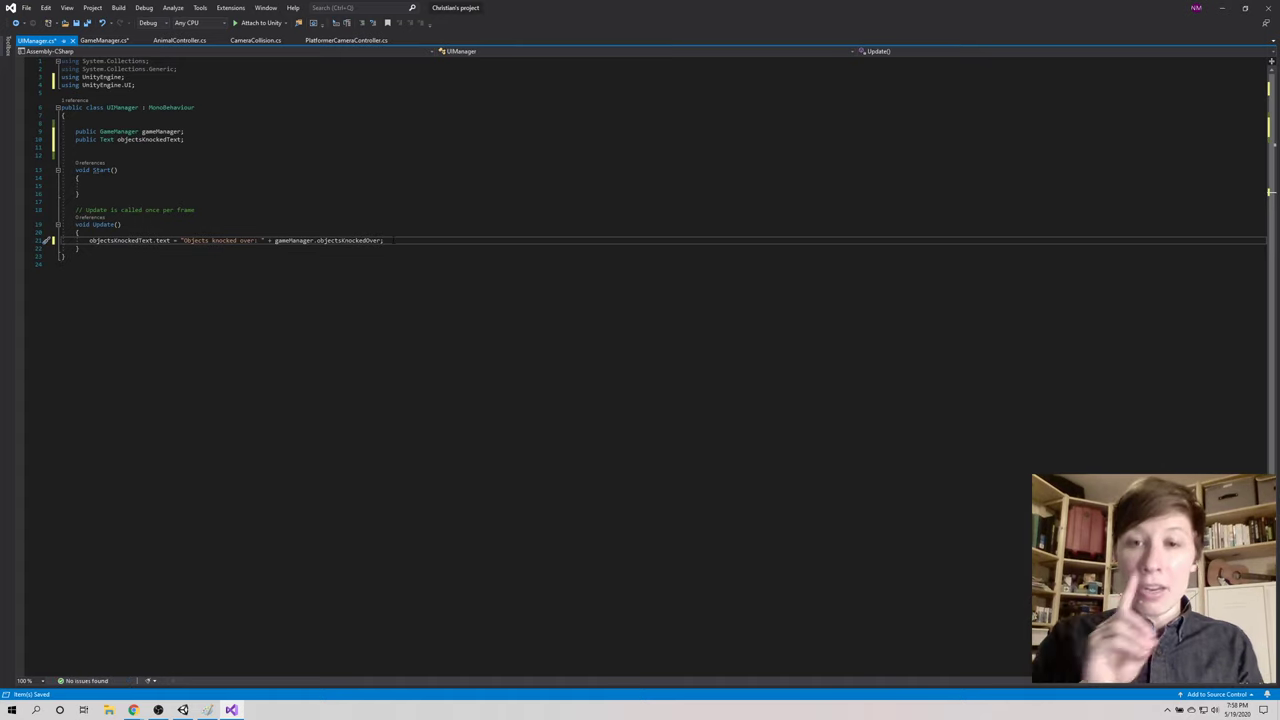
key("ctrl+s")
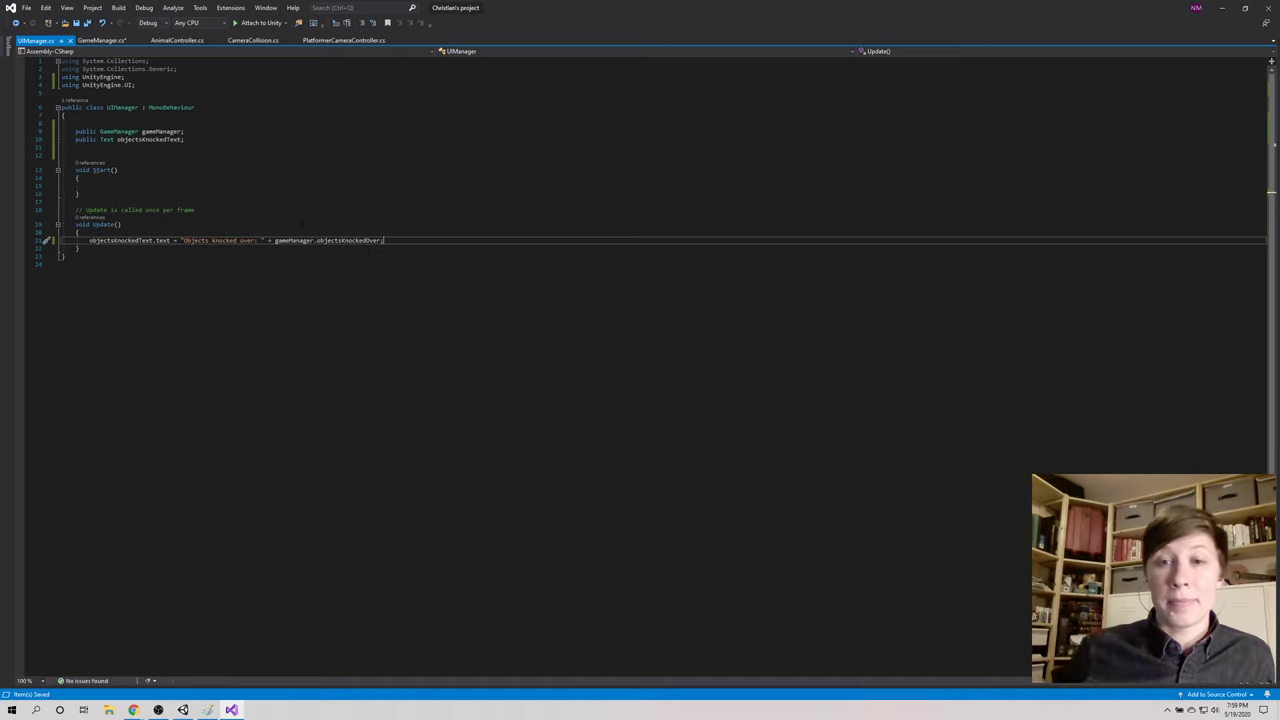
Step: Switch to Unity, try to run the game, and open the Console error about GameManager.objectsKnockedOver being inaccessible
key("alt+Tab")
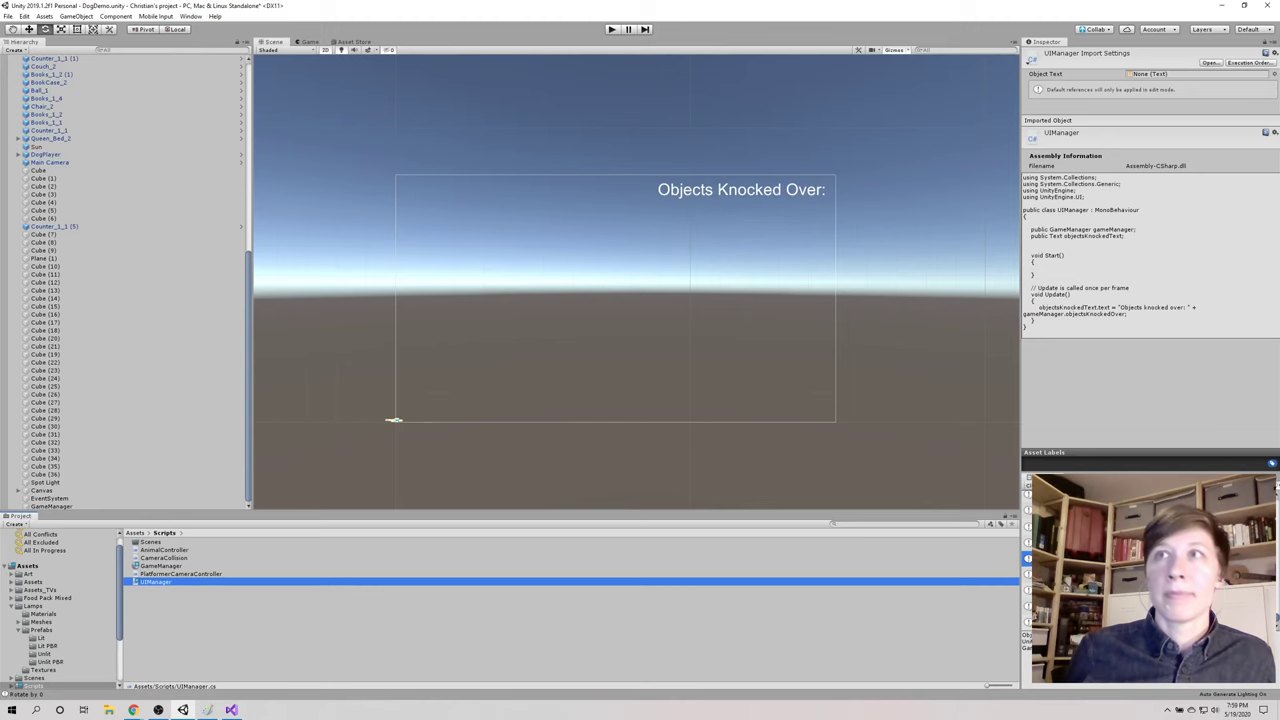
left_click(612, 29)
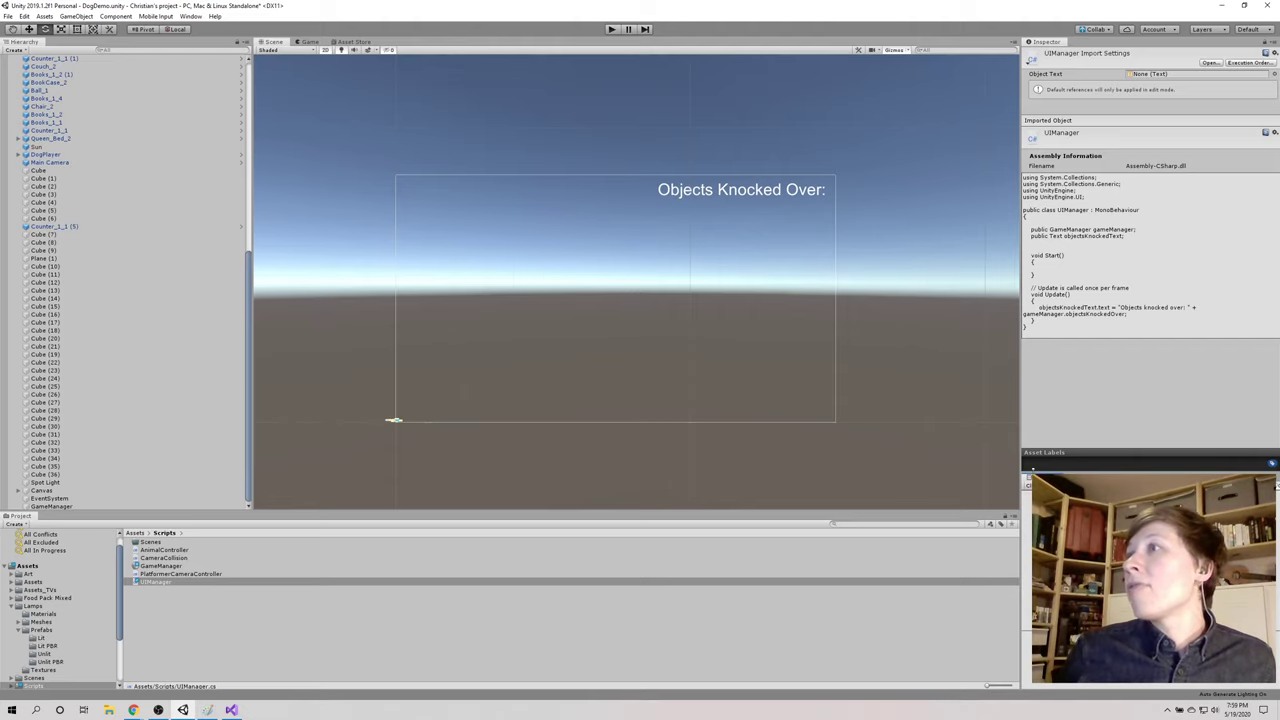
left_click_drag(906, 486, 177, 528)
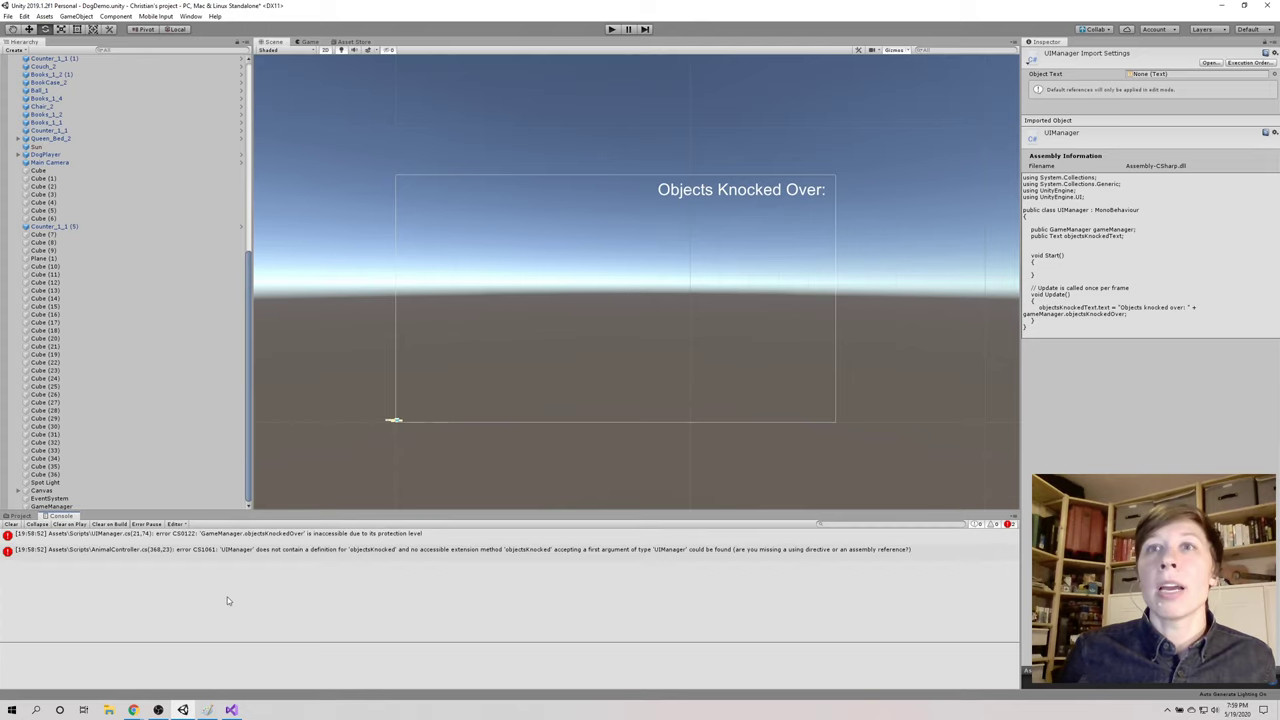
left_click(296, 537)
double_click(291, 536)
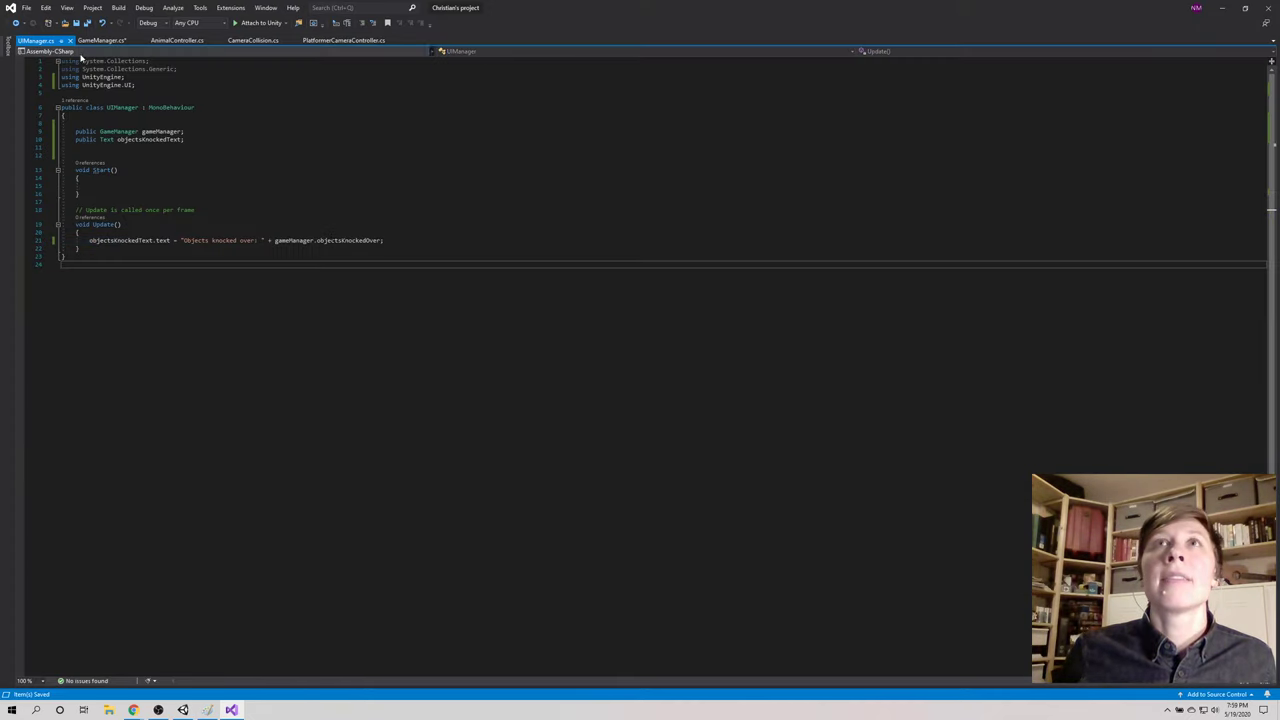
Step: Save the GameManager script with the public objectsKnockedOver variable, then return to Unity and clear the Console
left_click(101, 40)
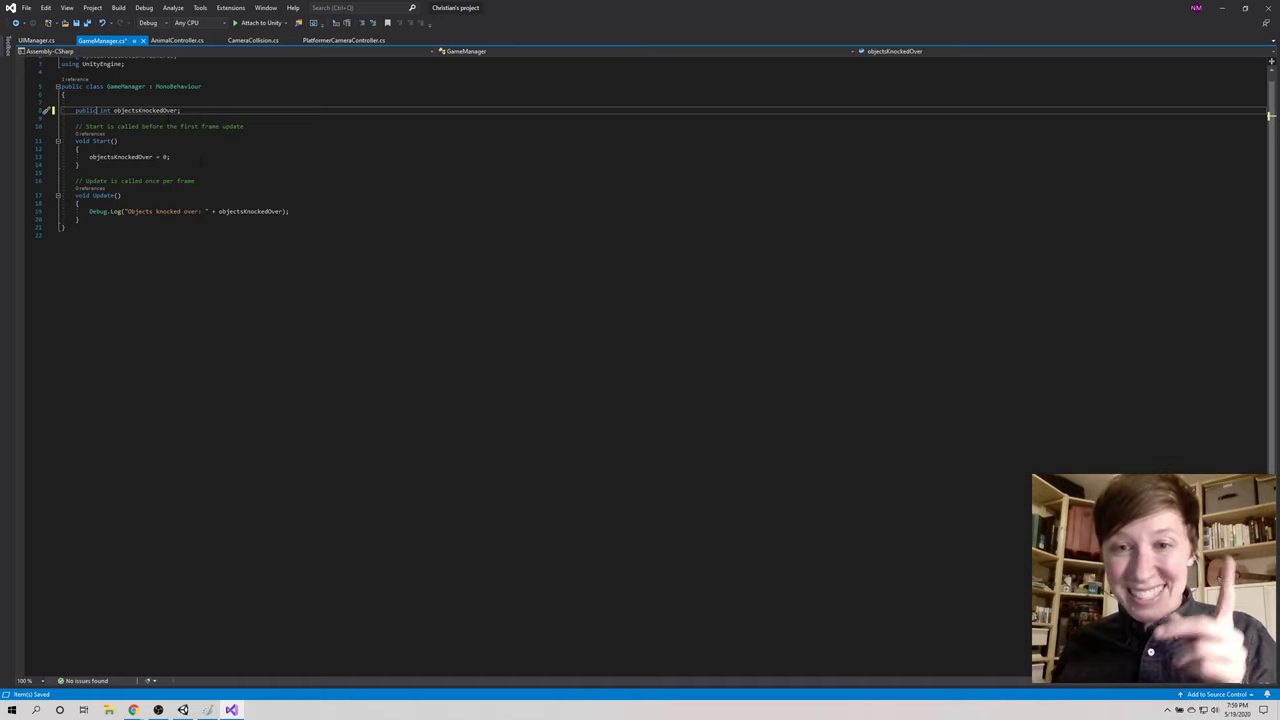
left_click(87, 22)
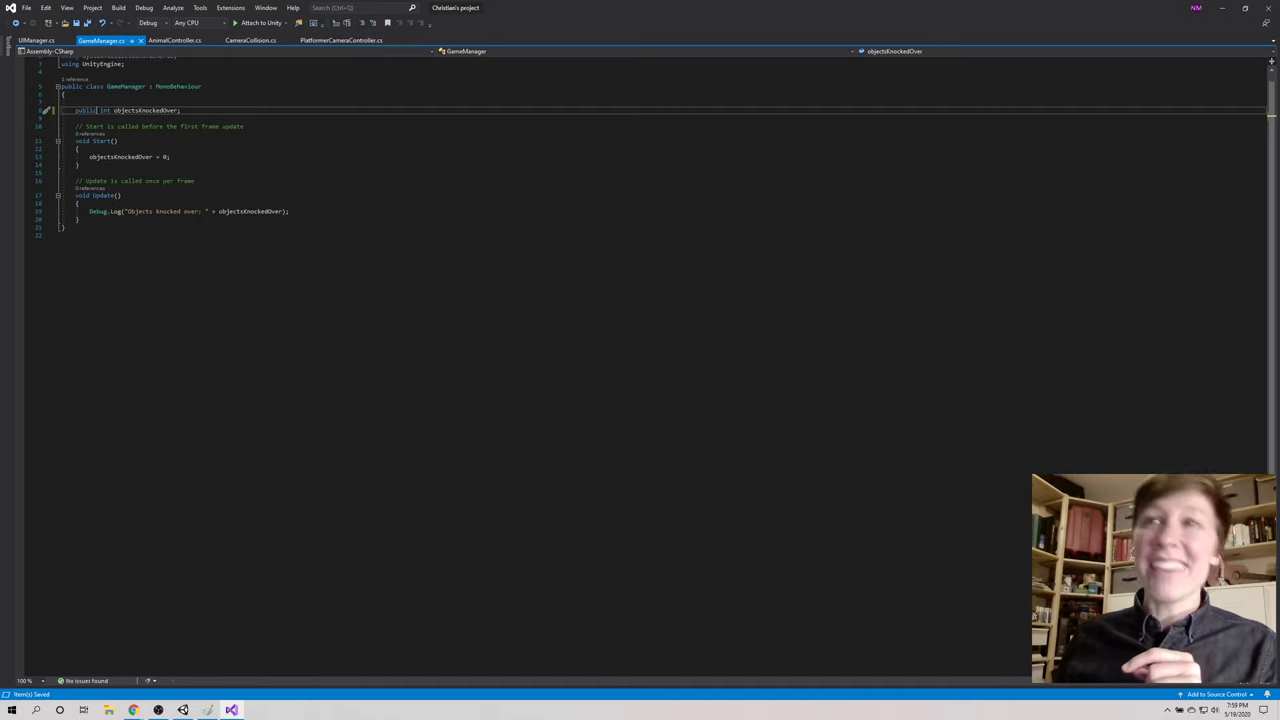
key("alt+Tab")
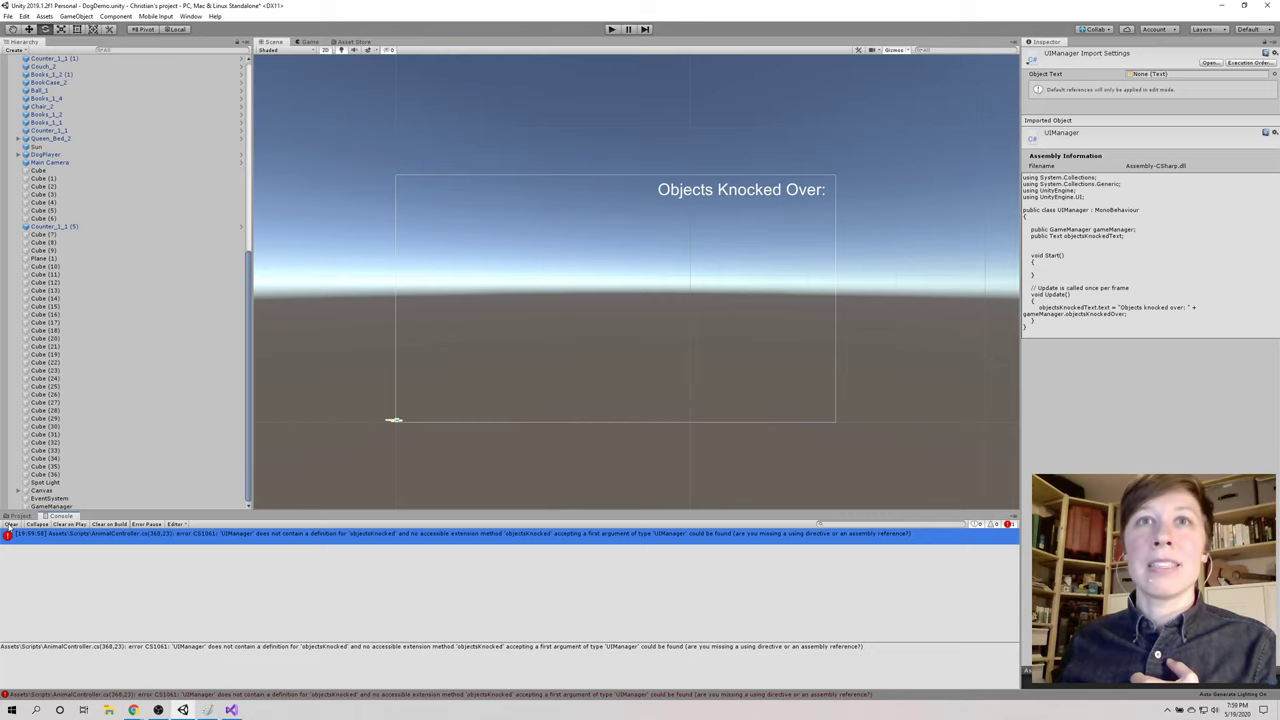
left_click(10, 524)
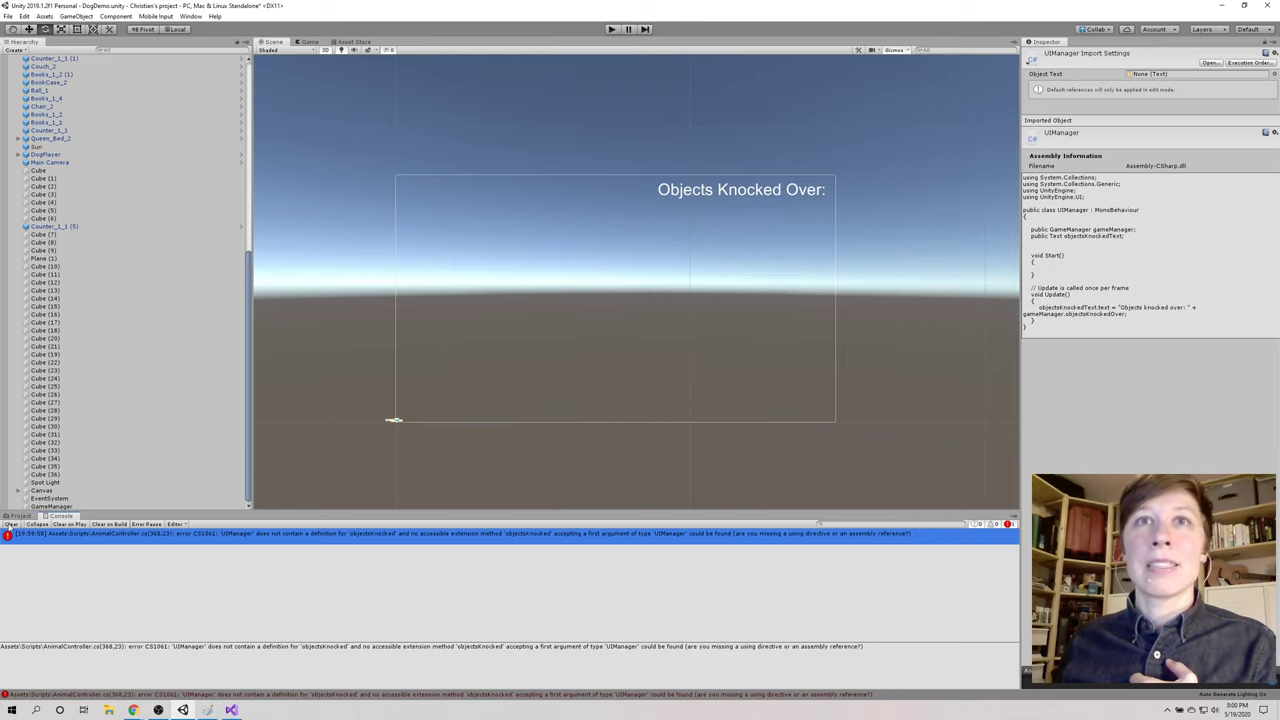
Step: Comment out the uiManager.objectsKnocked++ line in AnimalController's OnTriggerStay method and save the script
key("alt+Tab")
left_click(357, 511)
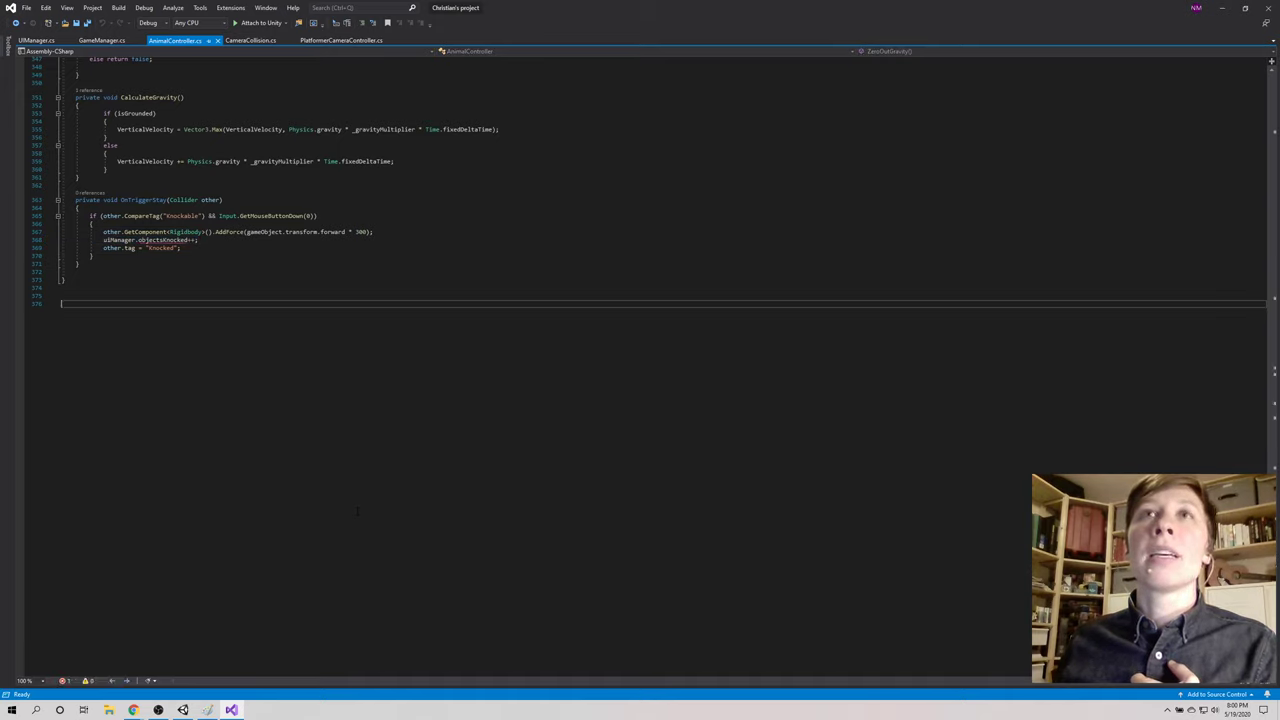
left_click(150, 240)
key("ctrl+k")
key("ctrl+c")
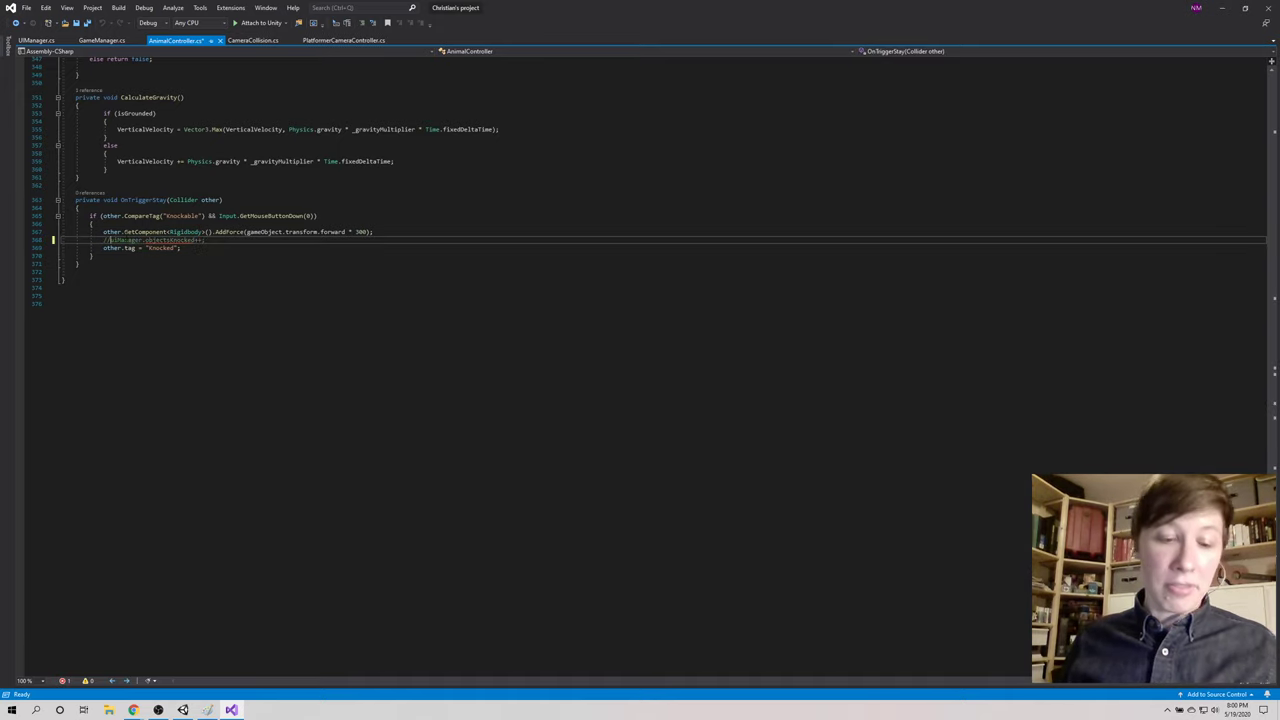
key("ctrl+s")
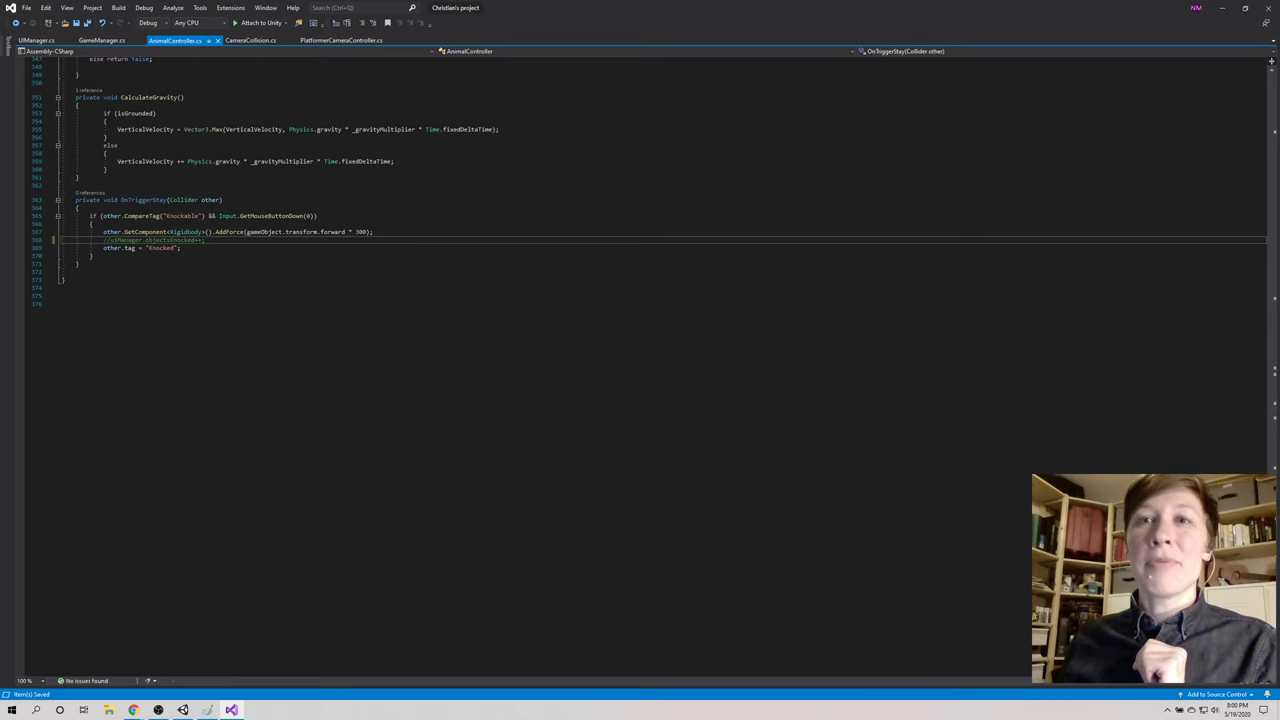
Step: Switch to Unity, run the game to check the Objects Knocked Over text, and stop it
key("alt+Tab")
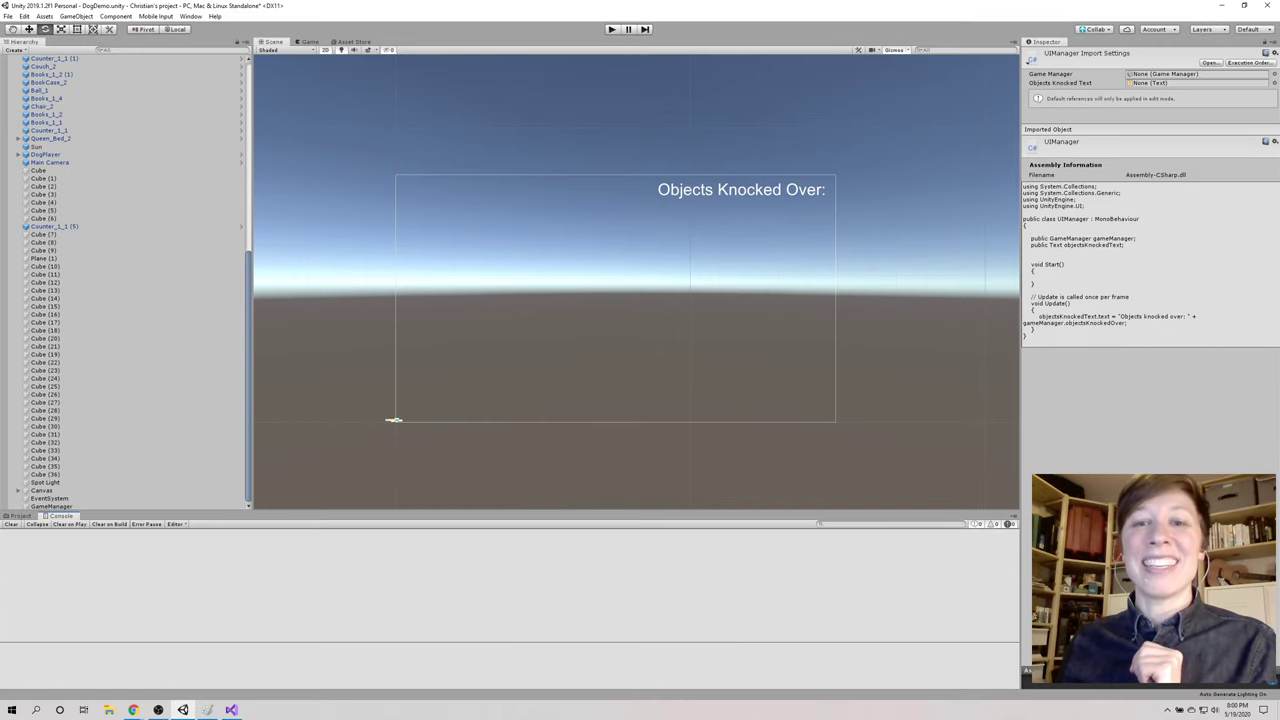
left_click(612, 29)
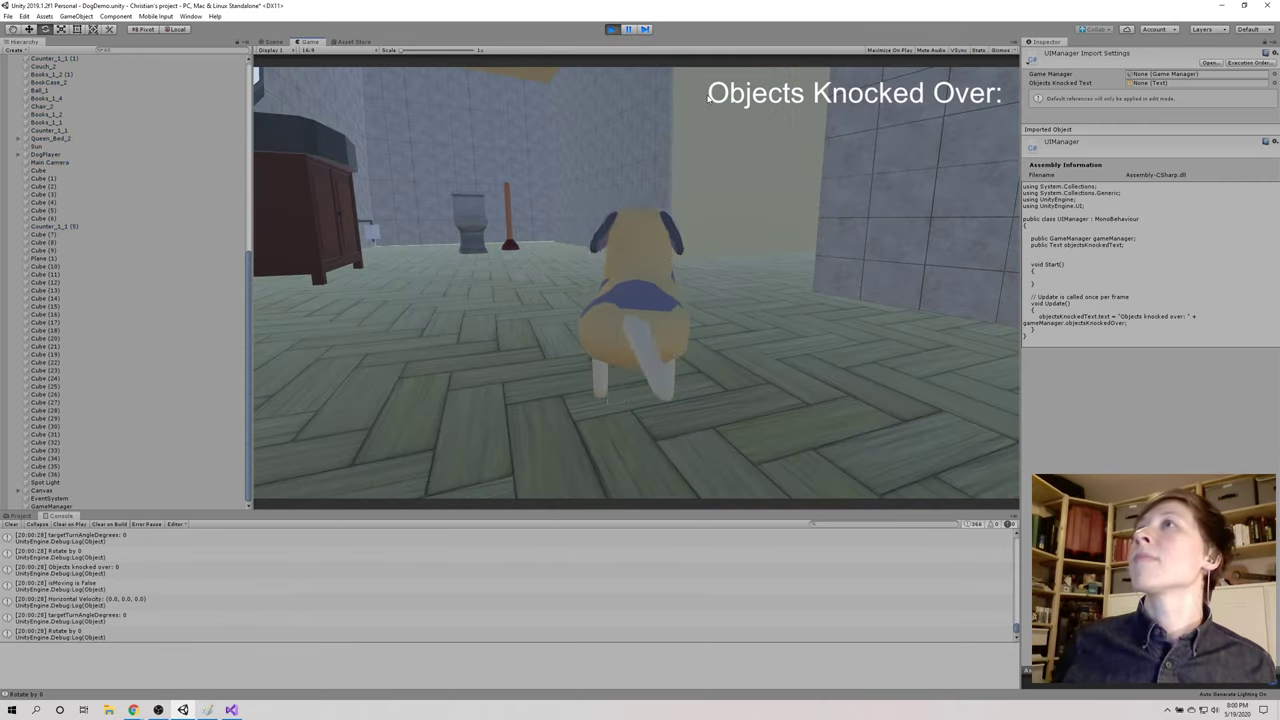
key("Left")
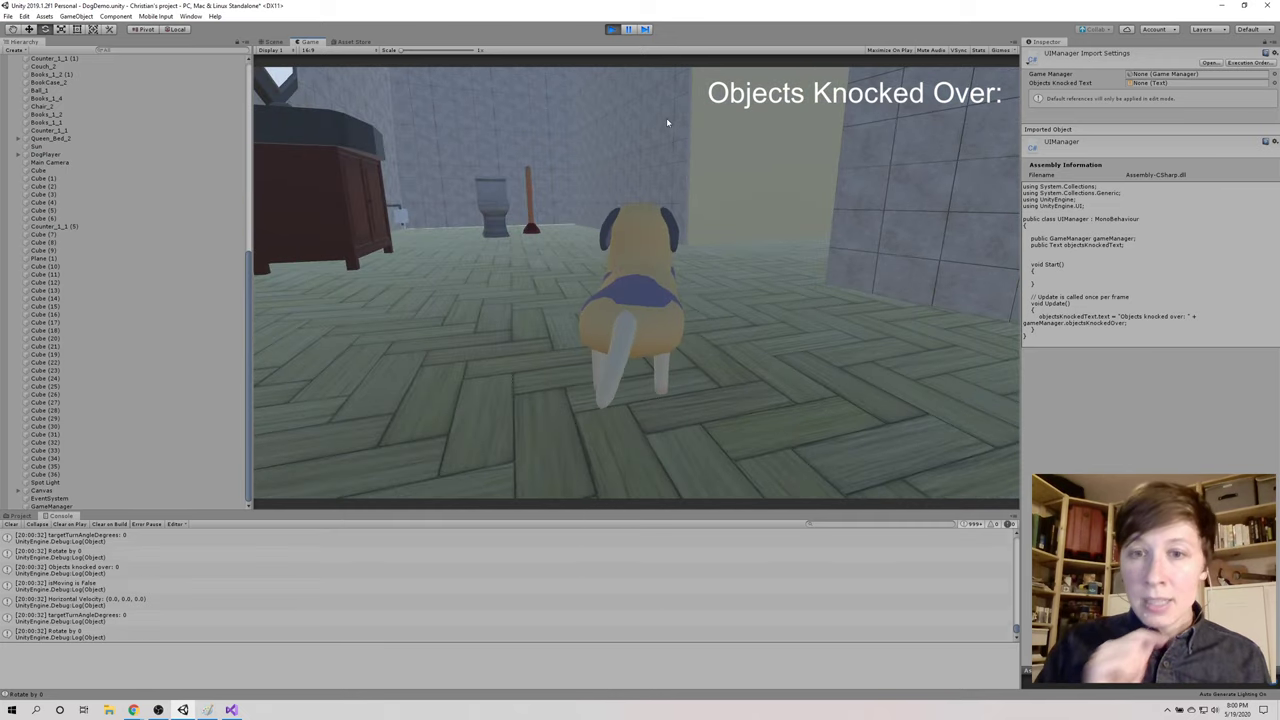
left_click(611, 29)
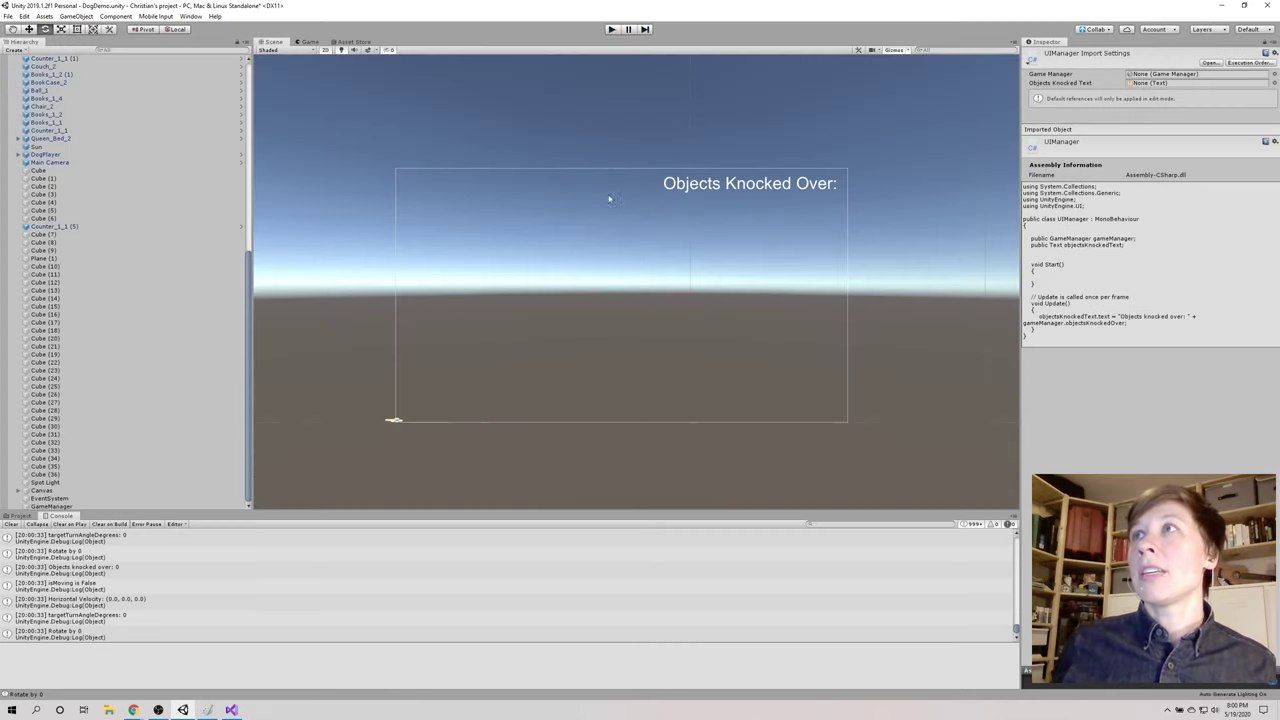
Step: Inspect the Text content of the Objects Knocked Over UI text, and review the Game Manager and UI diagram in Paint
left_click(790, 188)
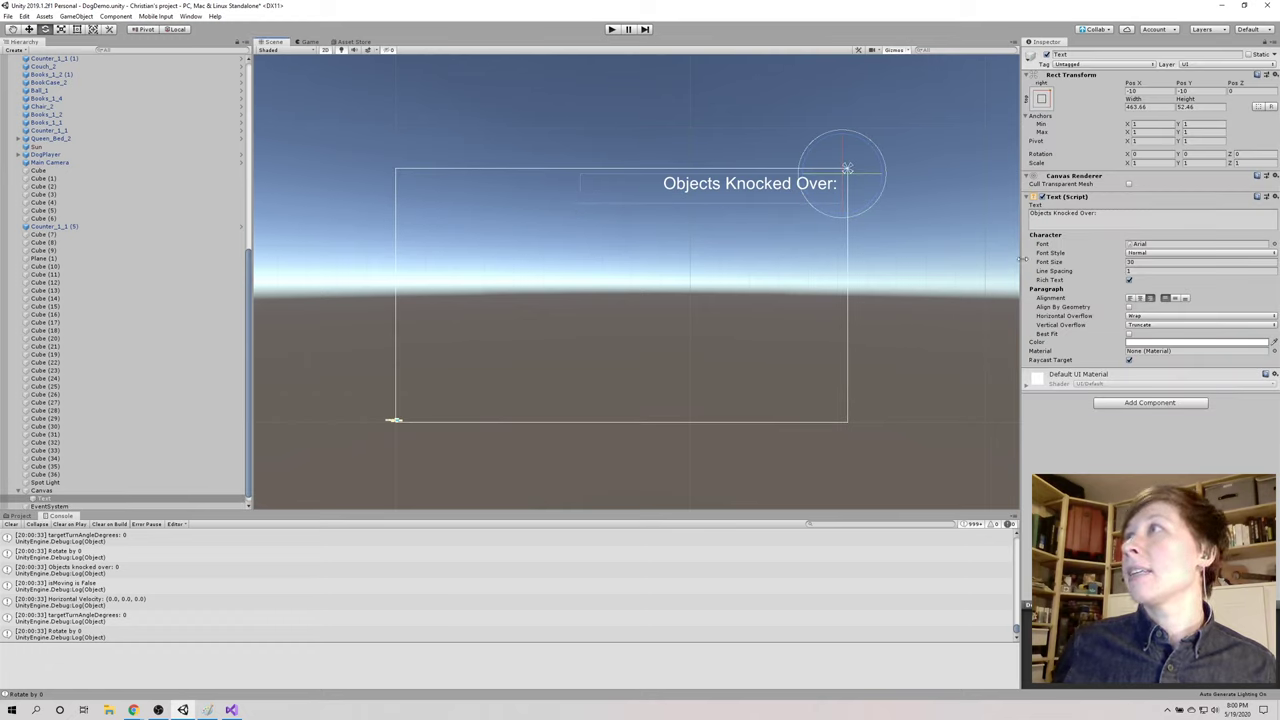
left_click(1125, 211)
left_click(1125, 211)
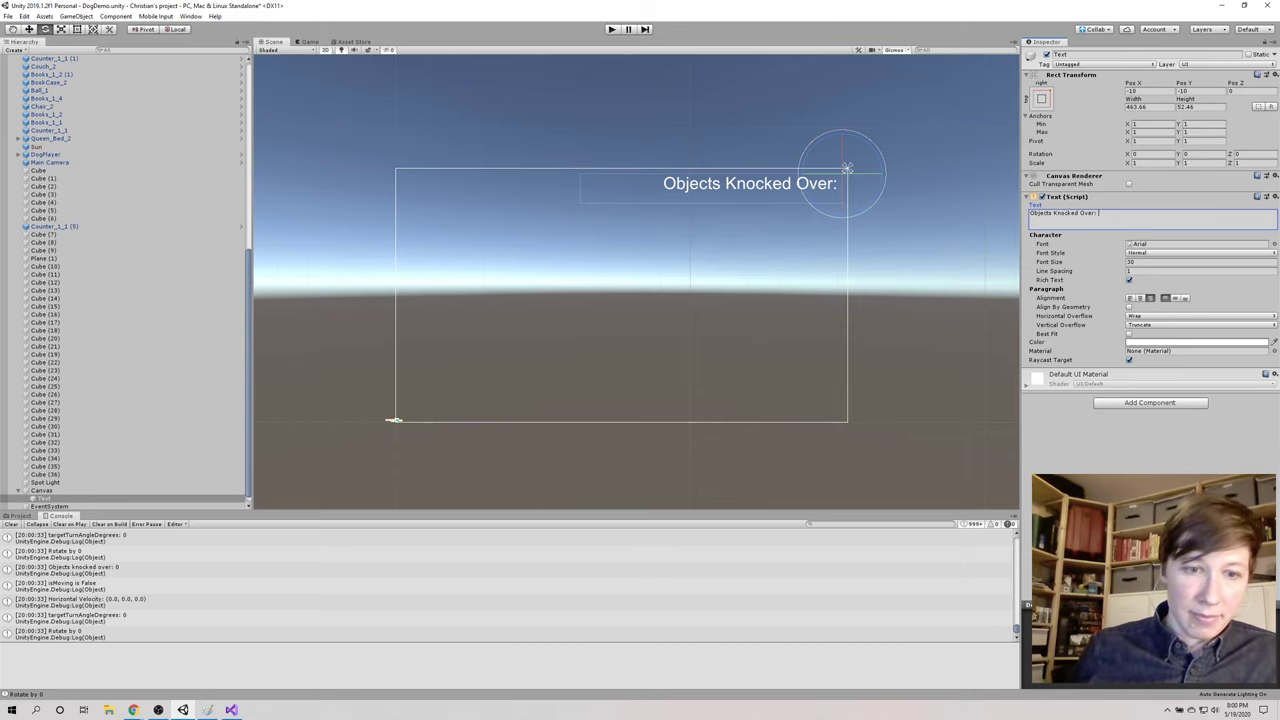
key("alt+Tab")
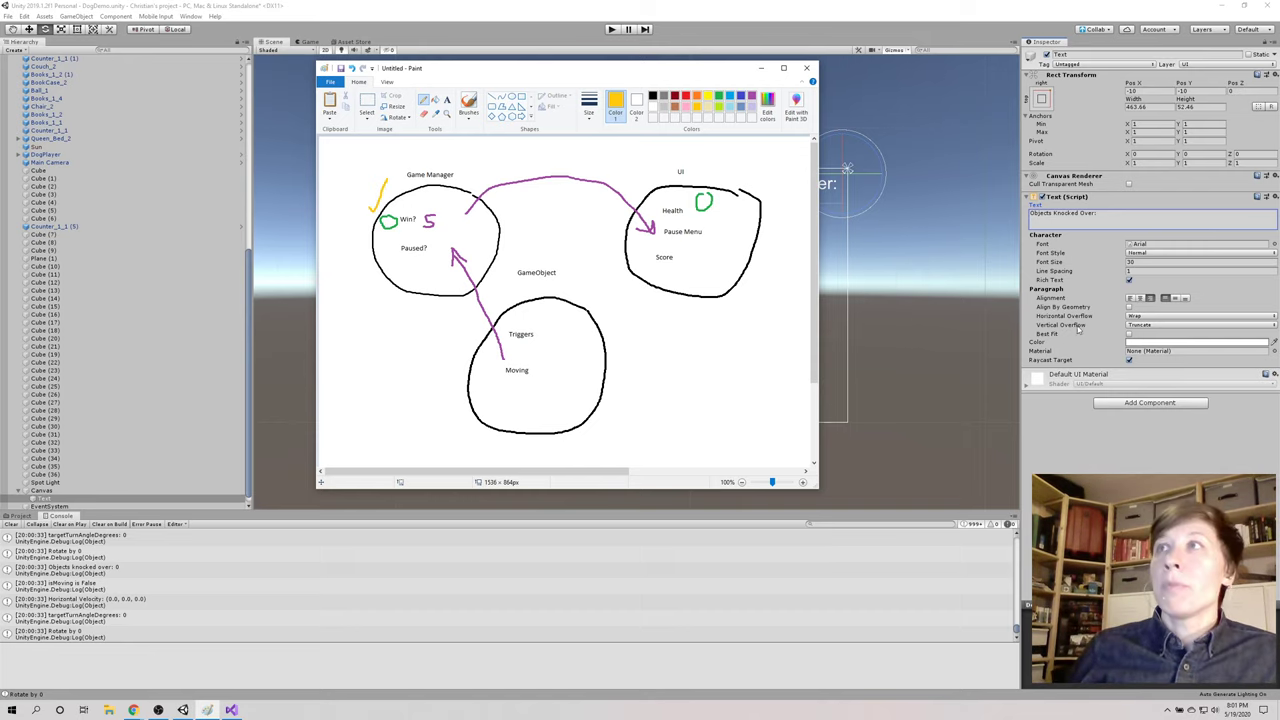
left_click(760, 68)
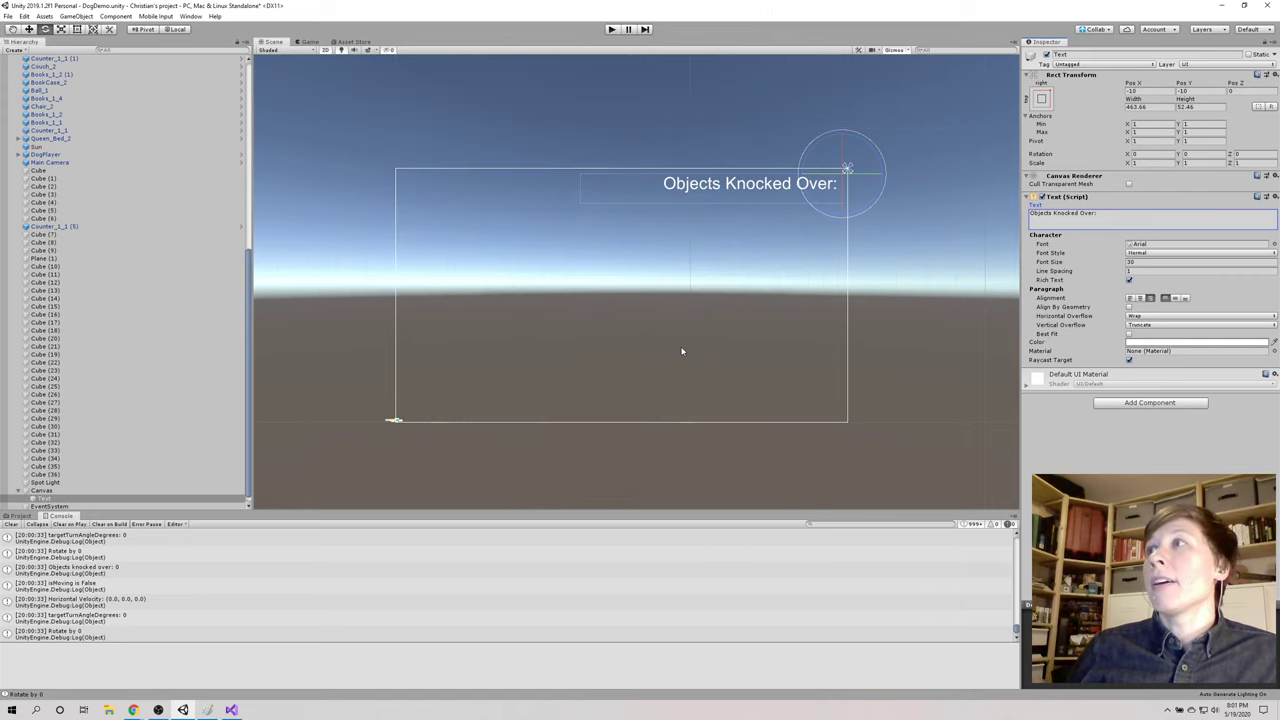
Step: Attach the UIManager script from the Scripts folder to the Canvas as a component
left_click(18, 516)
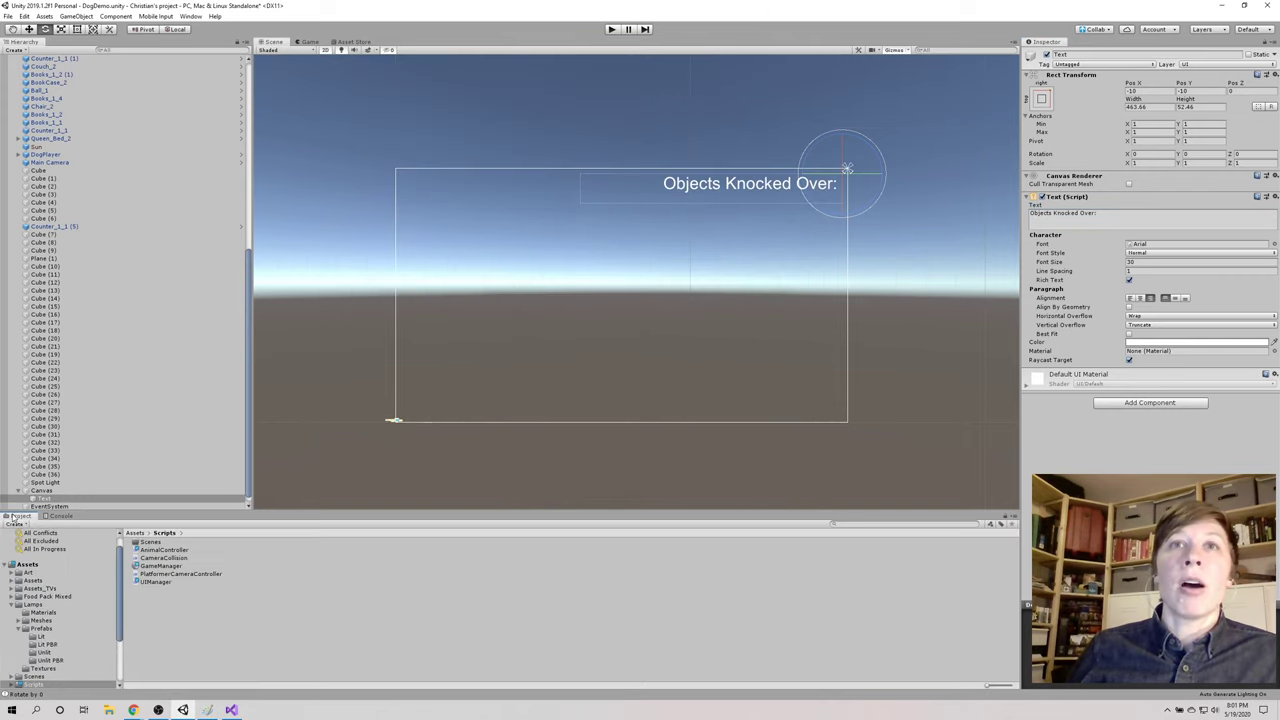
scroll(72, 474, "down", 1)
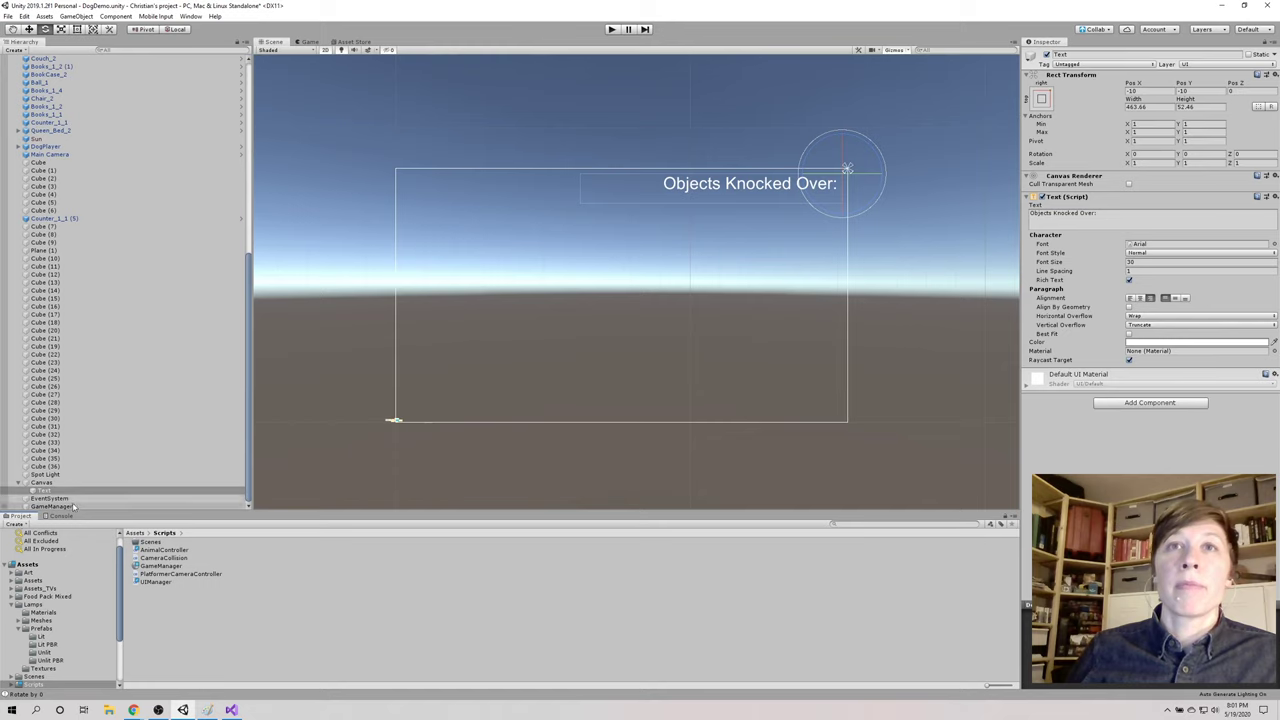
left_click(41, 483)
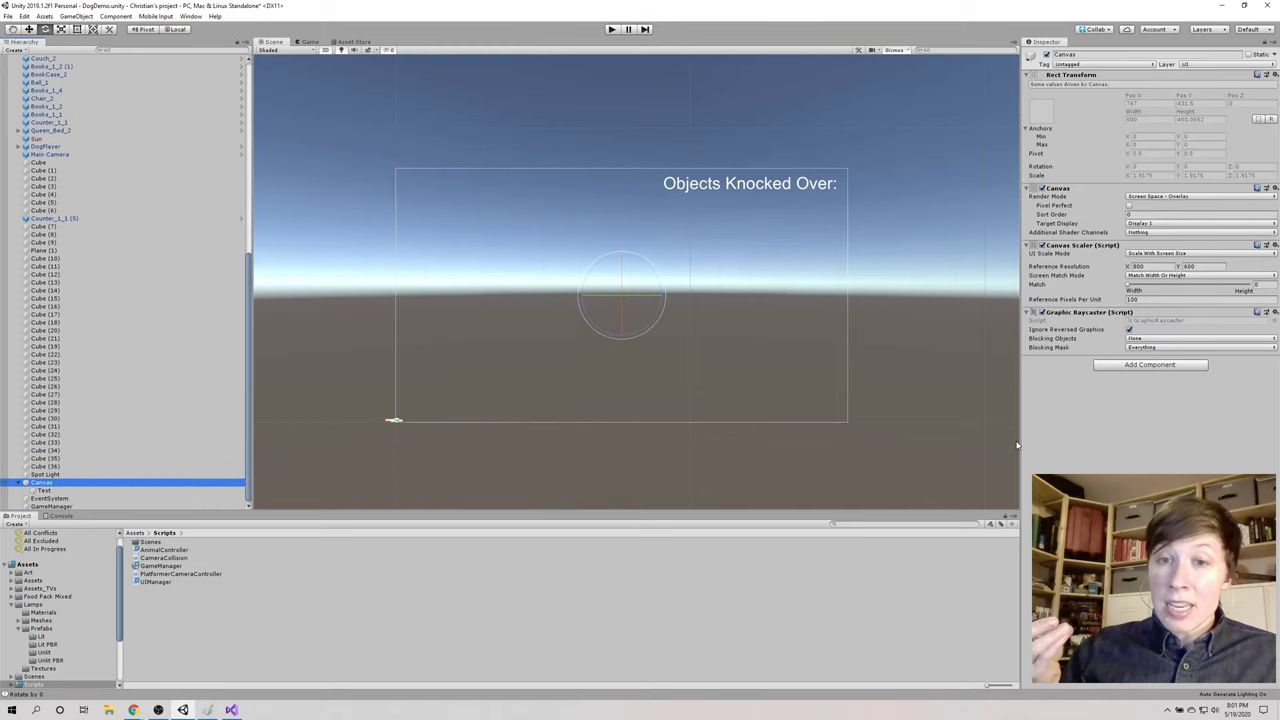
left_click_drag(160, 583, 1097, 432)
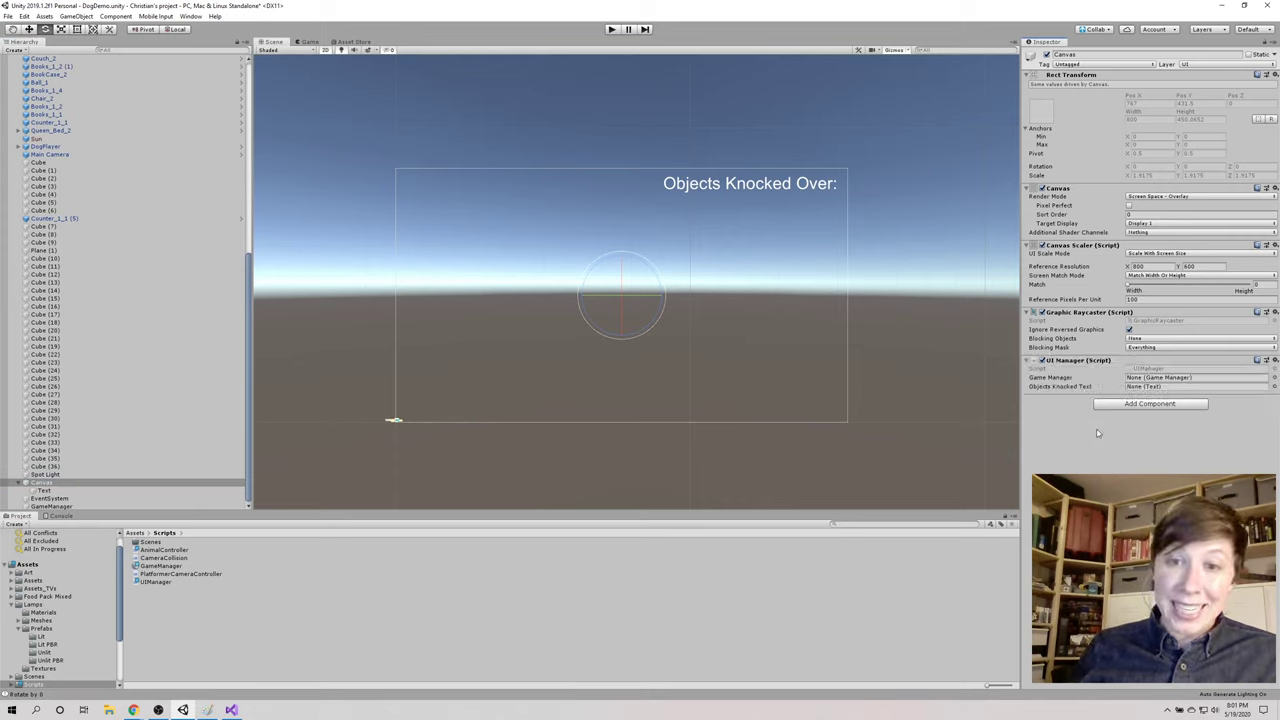
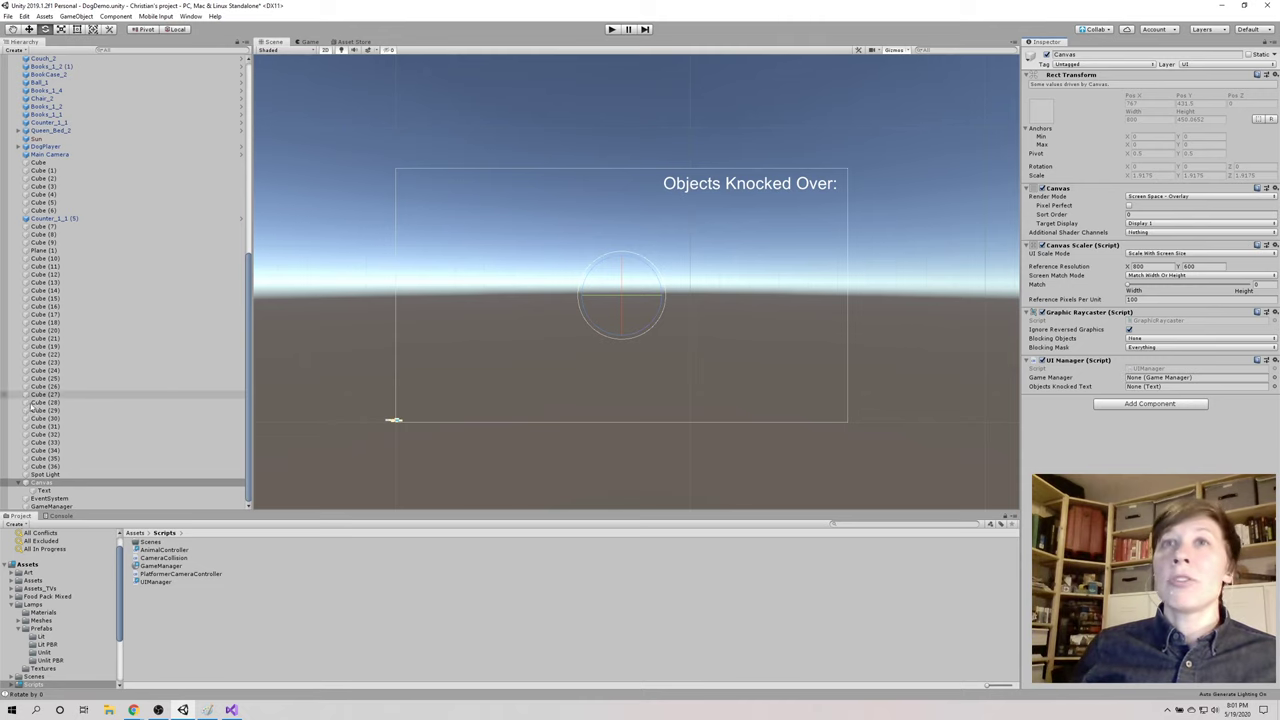
Step: Assign the GameManager object and the Canvas's Text object to the UI Manager's Game Manager and Objects Knocked Text references
left_click_drag(570, 433, 1165, 380)
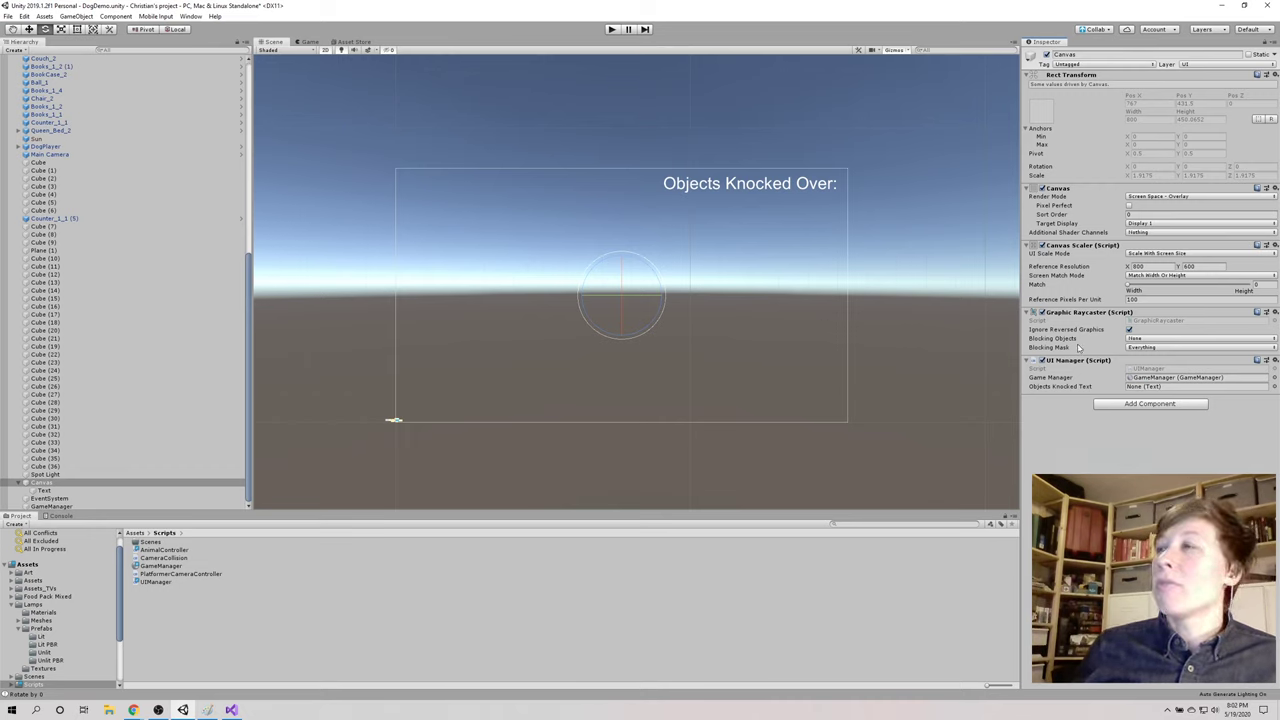
left_click(45, 491)
left_click_drag(45, 491, 1136, 391)
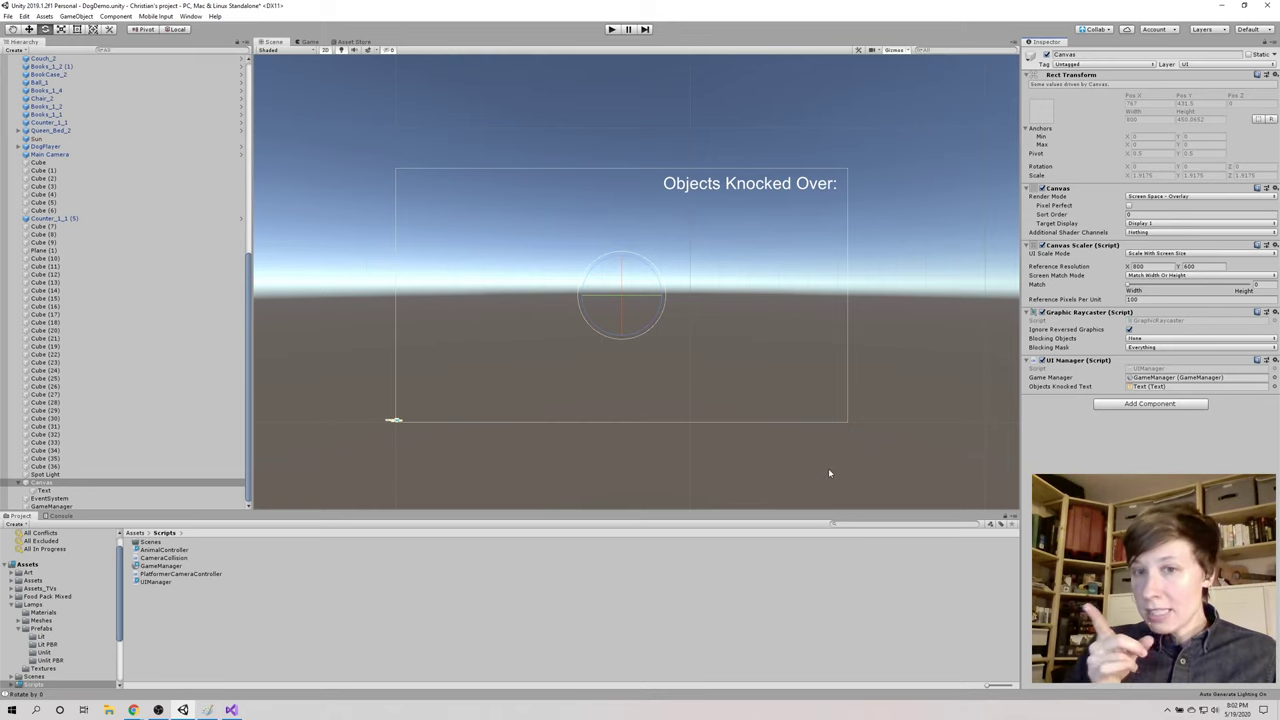
Step: Run the game and move the dog around to check the on-screen knocked-over counter
left_click(611, 30)
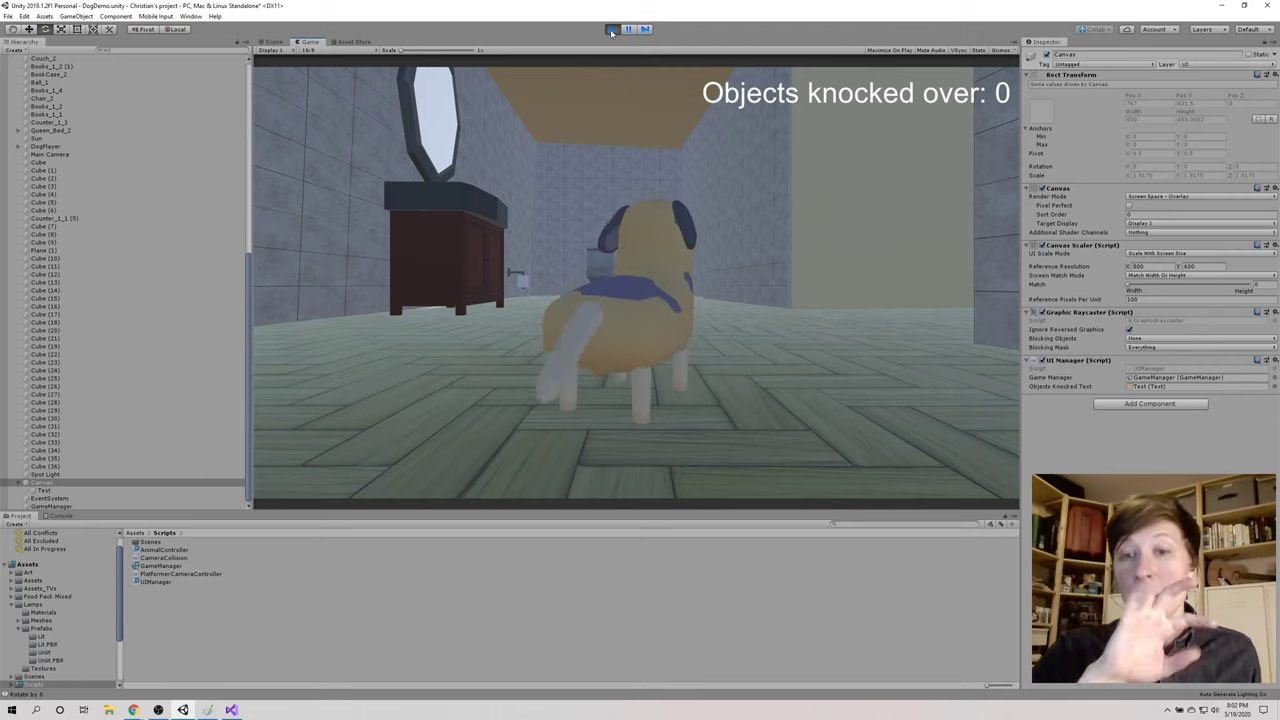
key("a")
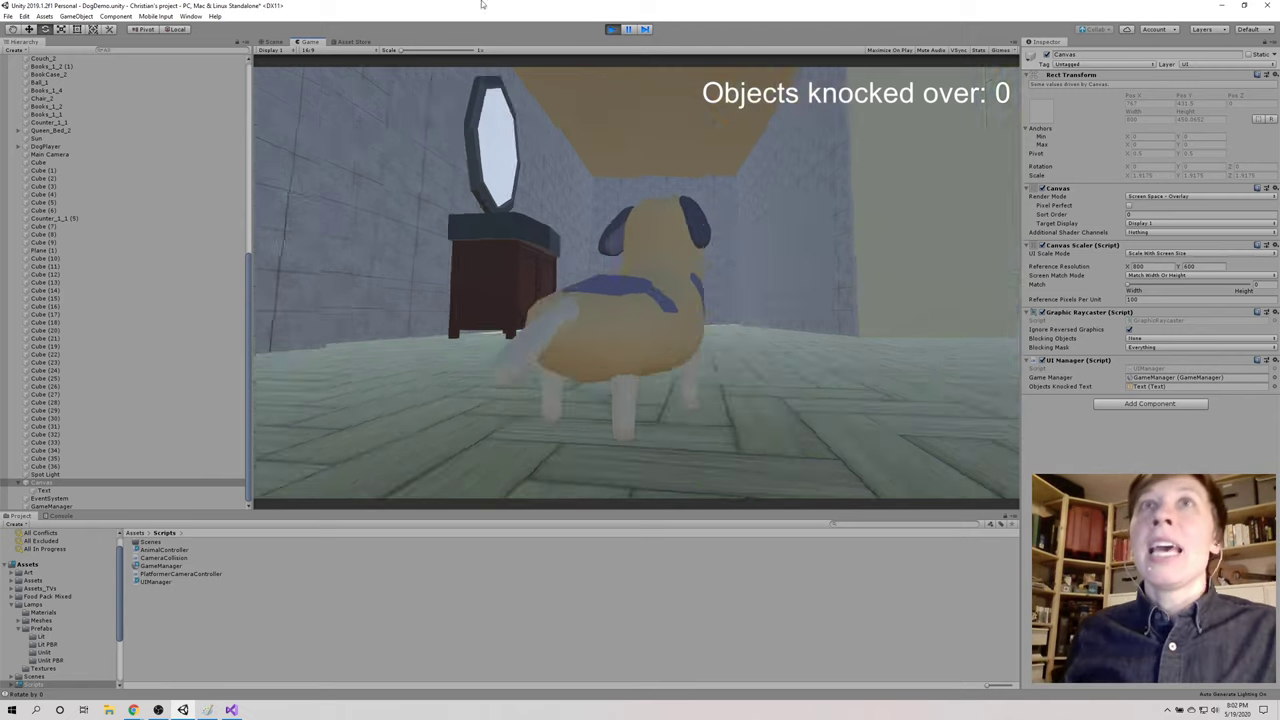
key("w")
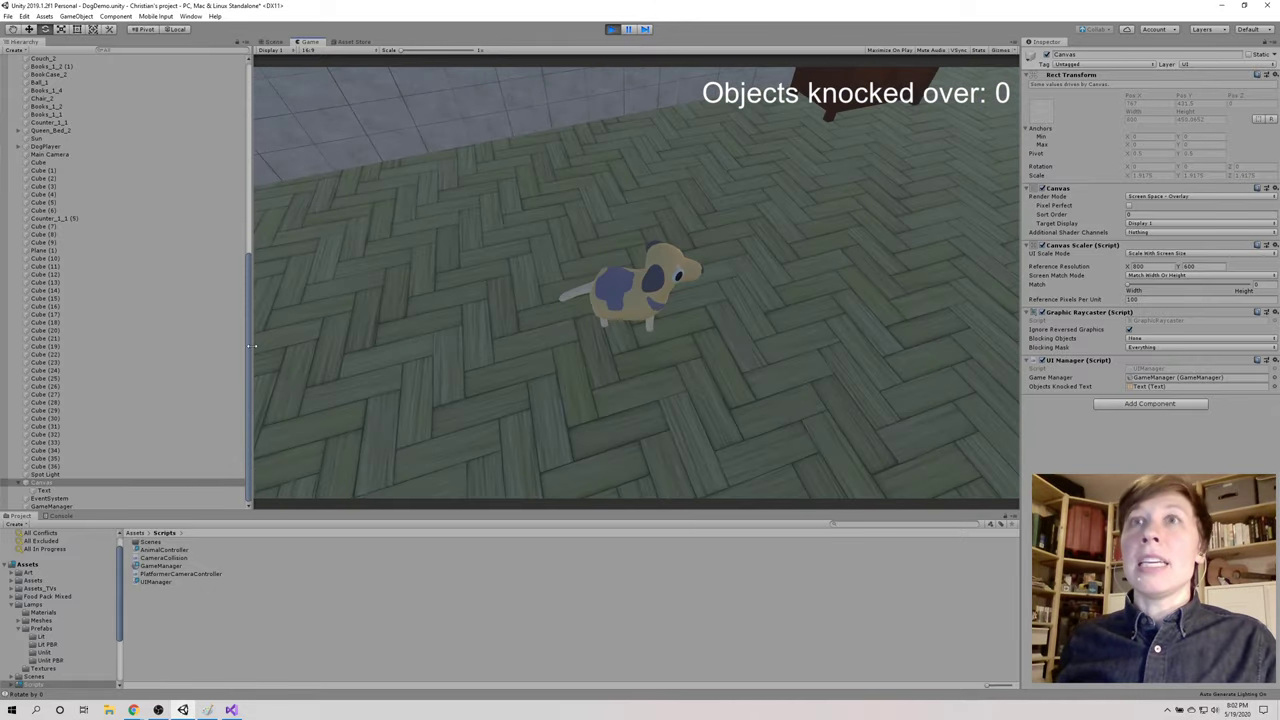
Step: While the game runs, test GameManager's Objects Knocked Over with values 1, 5 and 10, and leave it at 12
left_click(116, 507)
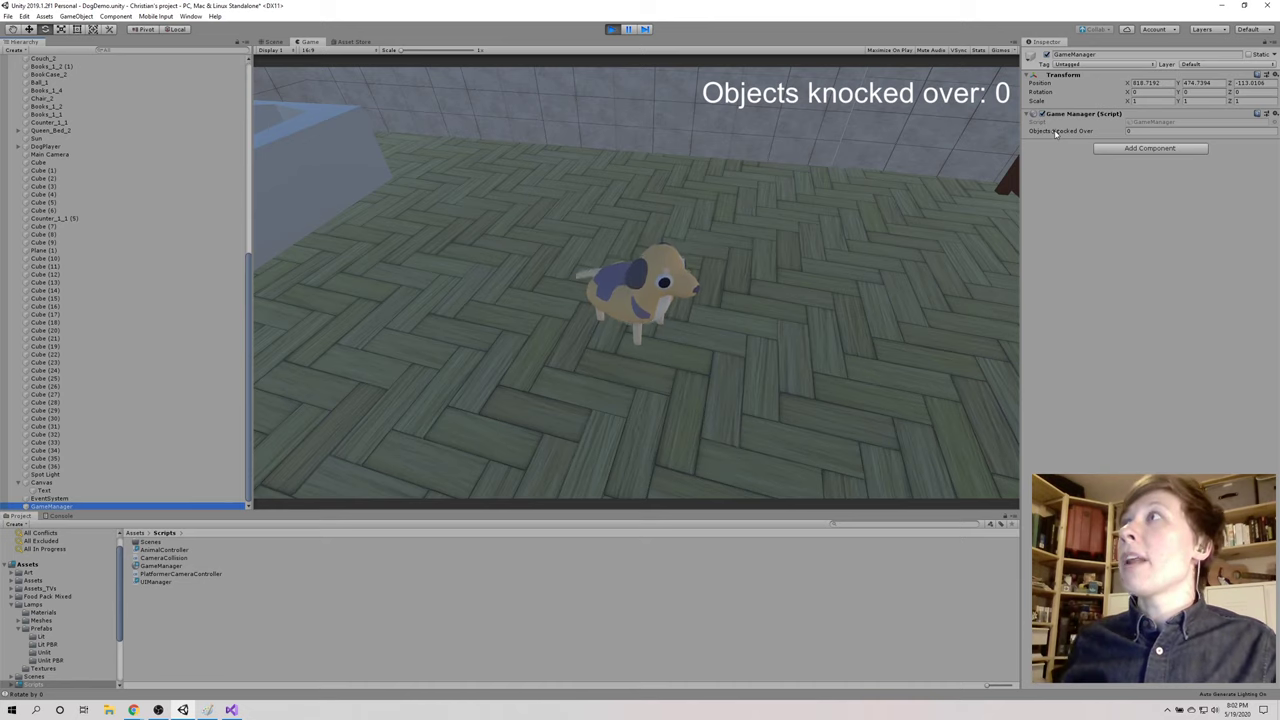
left_click(1137, 132)
type("1")
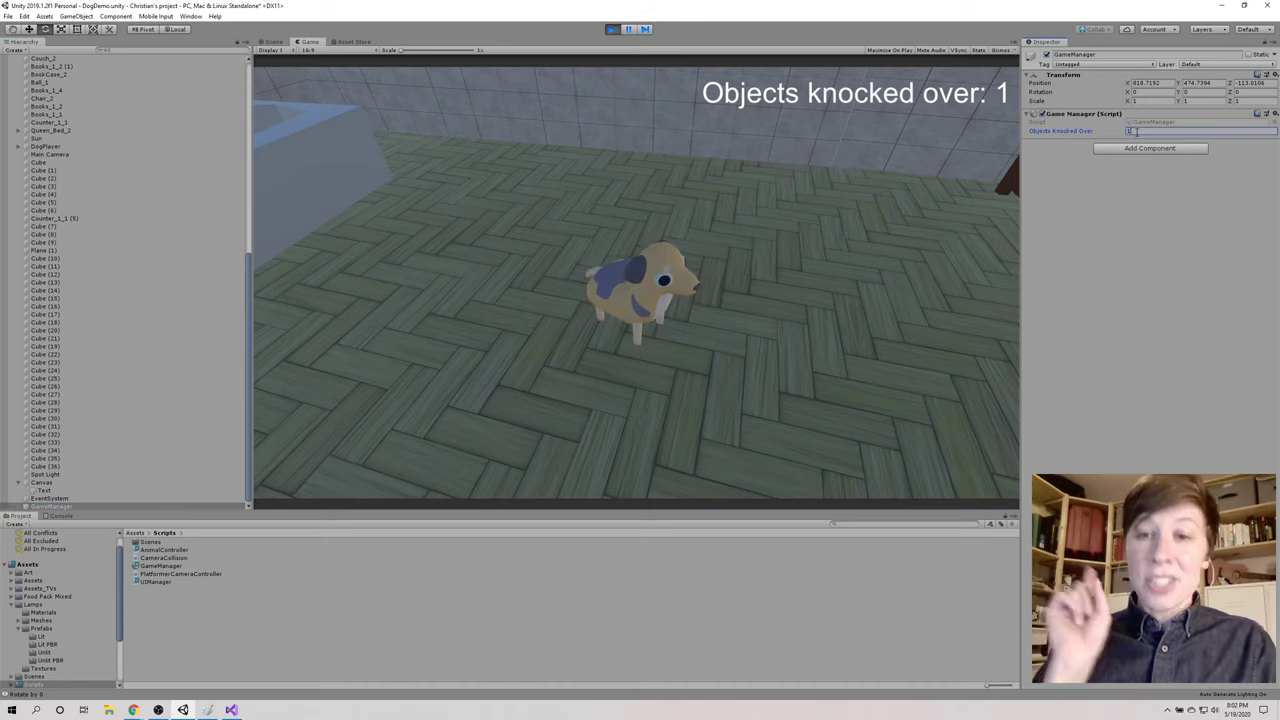
key("BackSpace")
type("5")
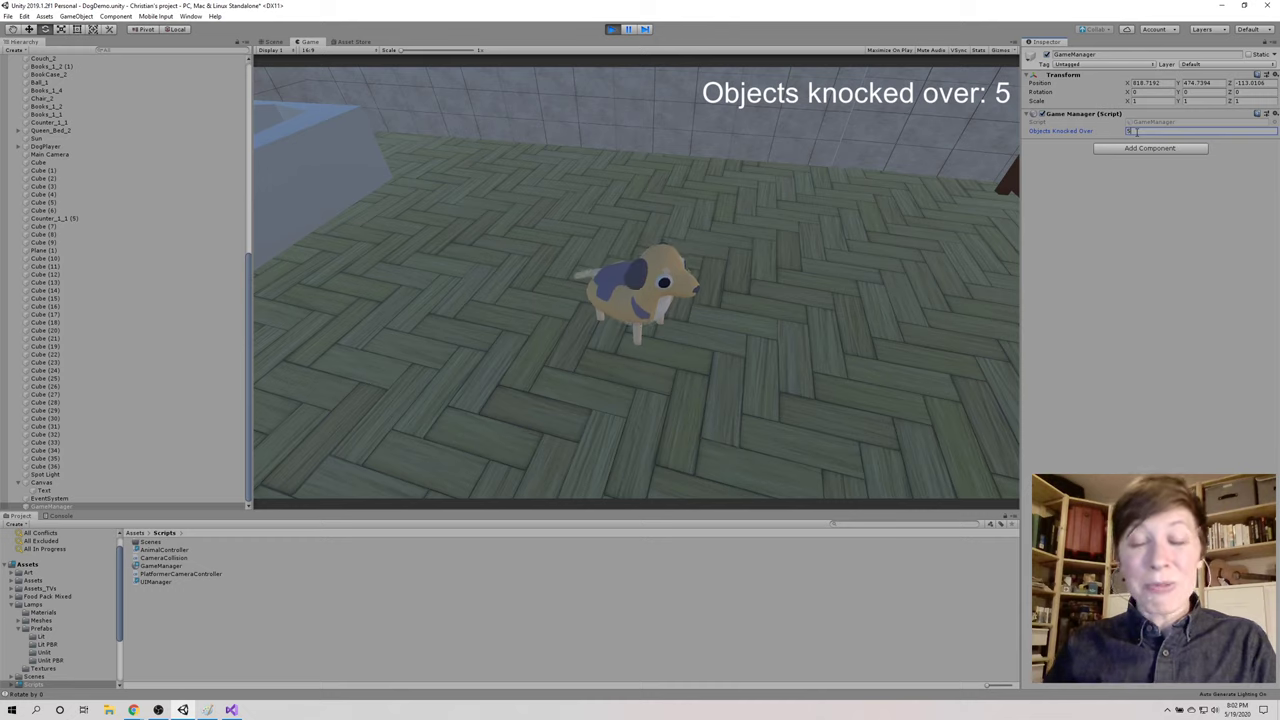
key("BackSpace")
type("10")
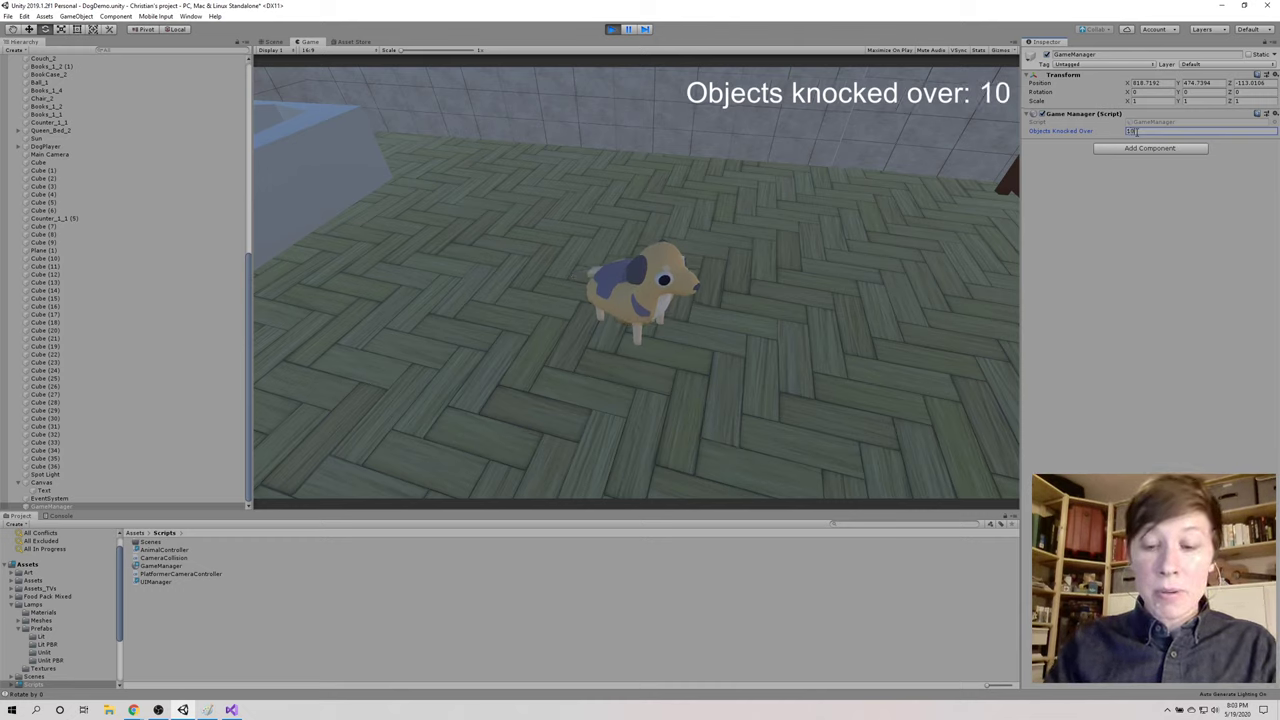
key("BackSpace")
type("2")
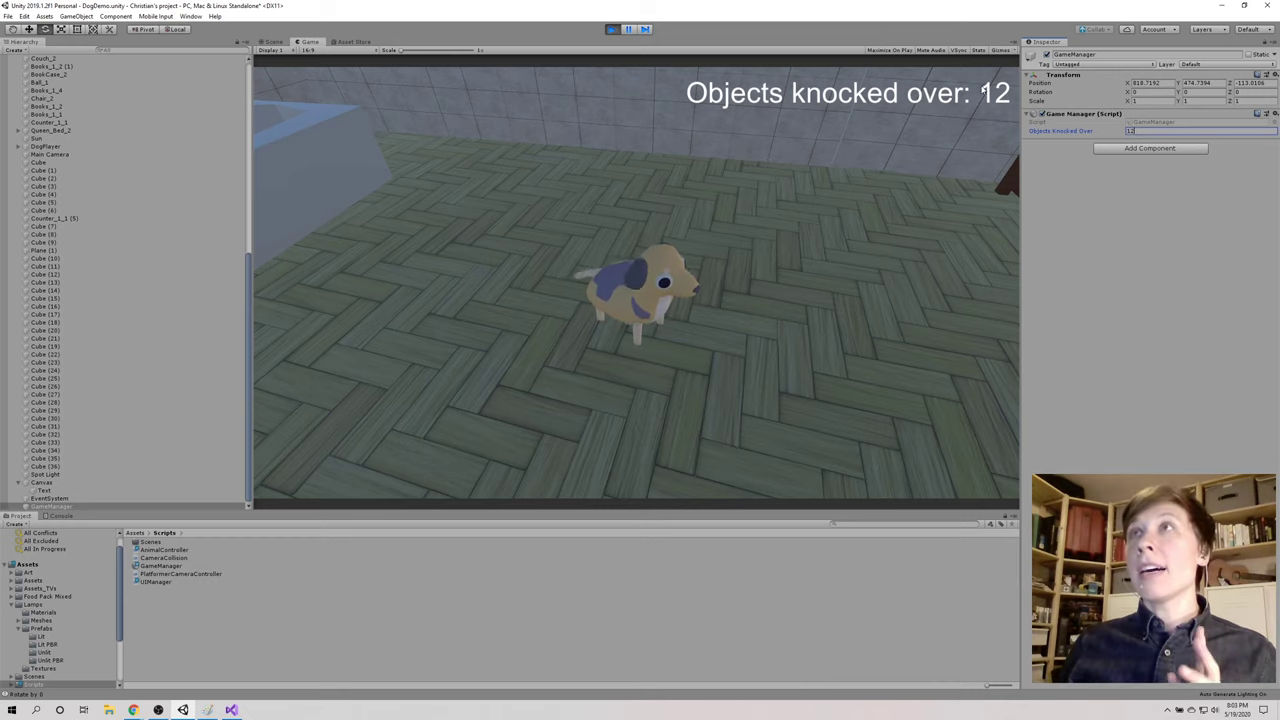
key("w")
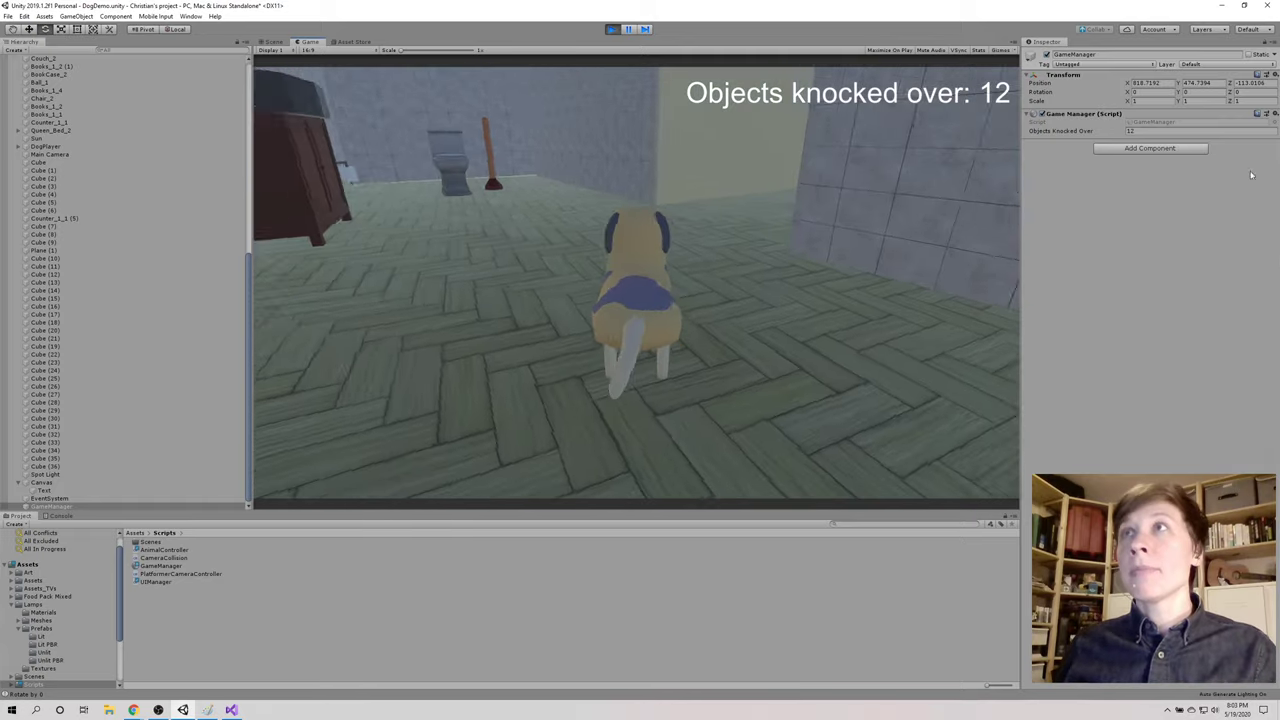
Step: Walk the dog through the house to the living room and knock the vase off the counter beside the couch
key("w")
key("a")
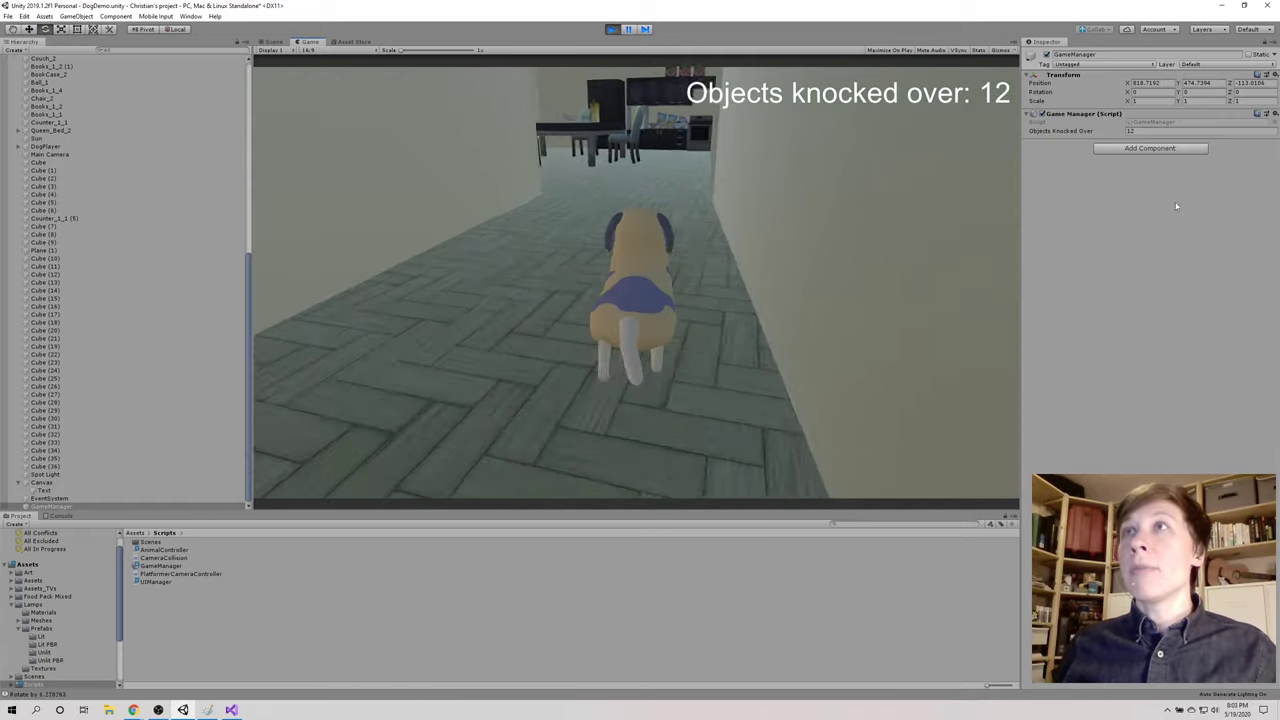
key("w")
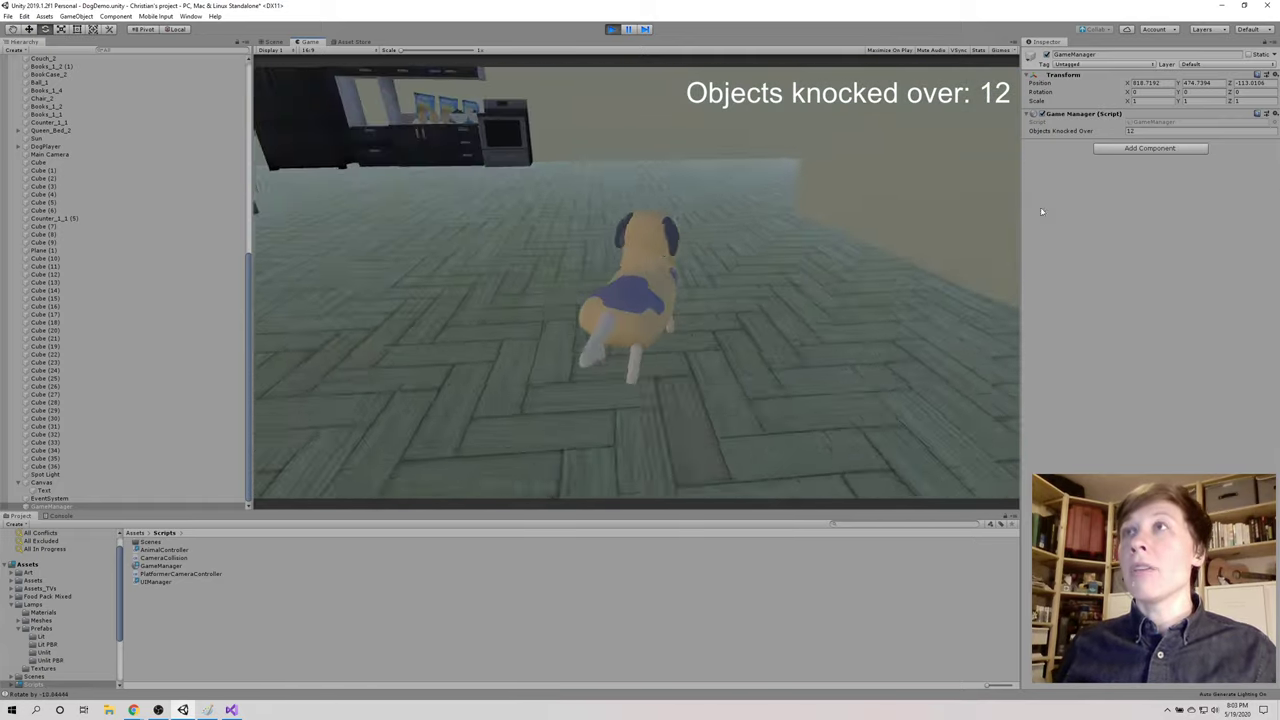
key("w")
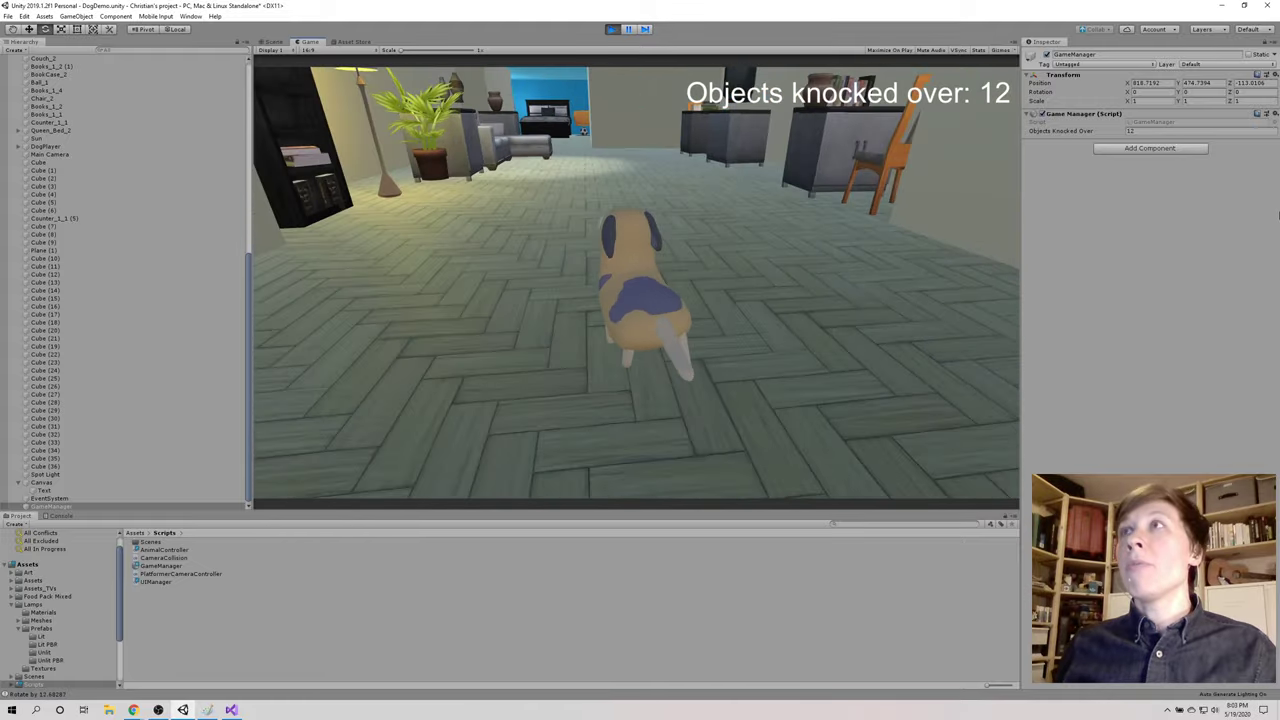
key("w")
key("a")
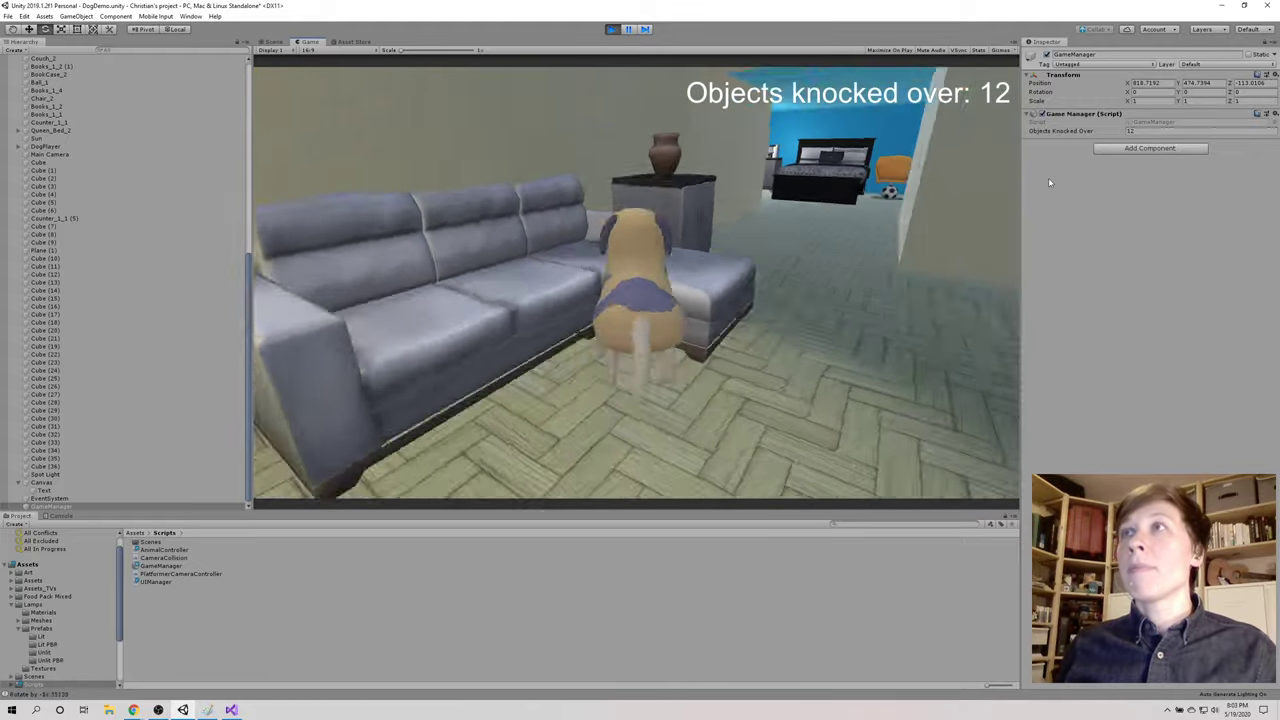
key("w")
key("space")
key("space")
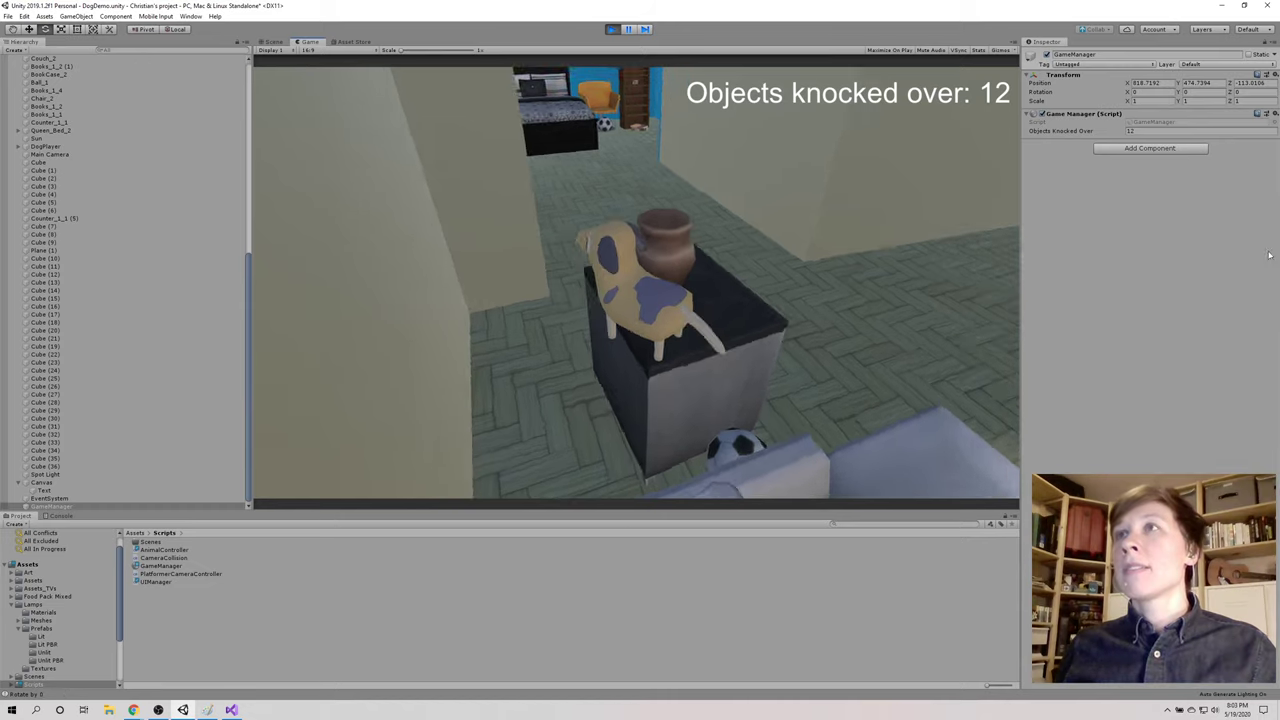
key("w")
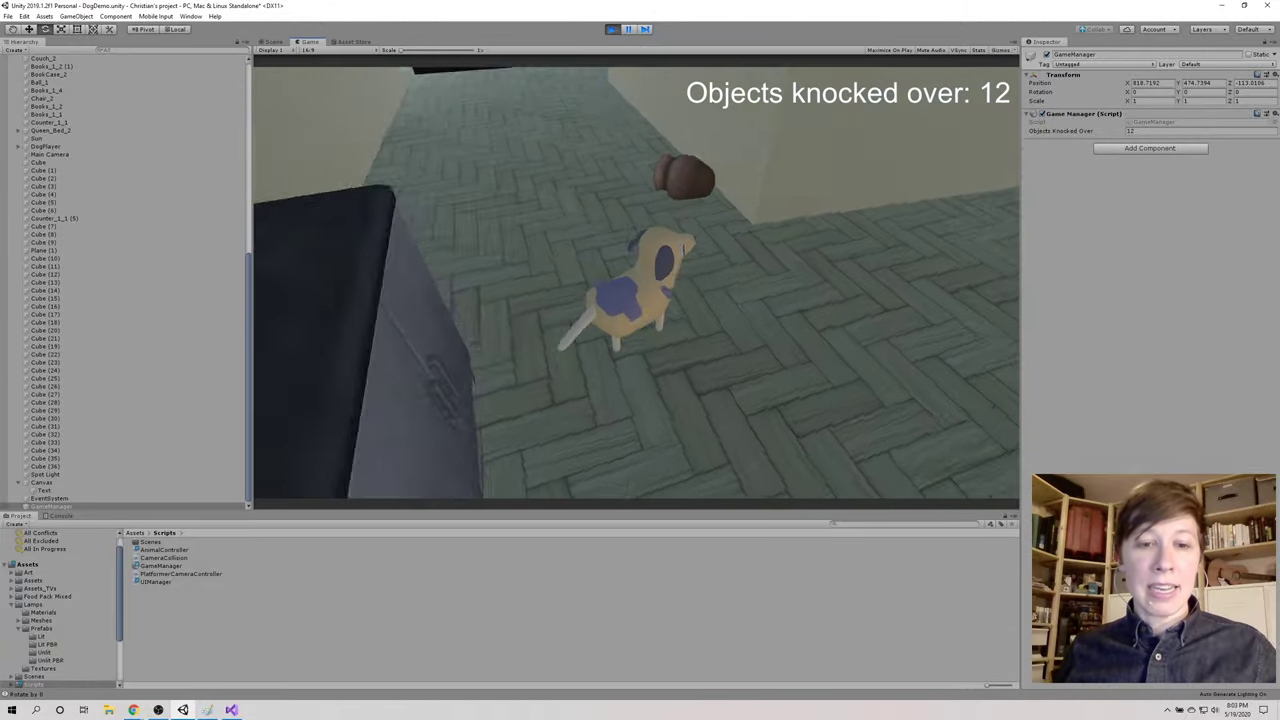
Step: Switch to Paint to review the diagram linking Game Manager, UI and GameObject, and return to the running game in Unity
key("alt+Tab")
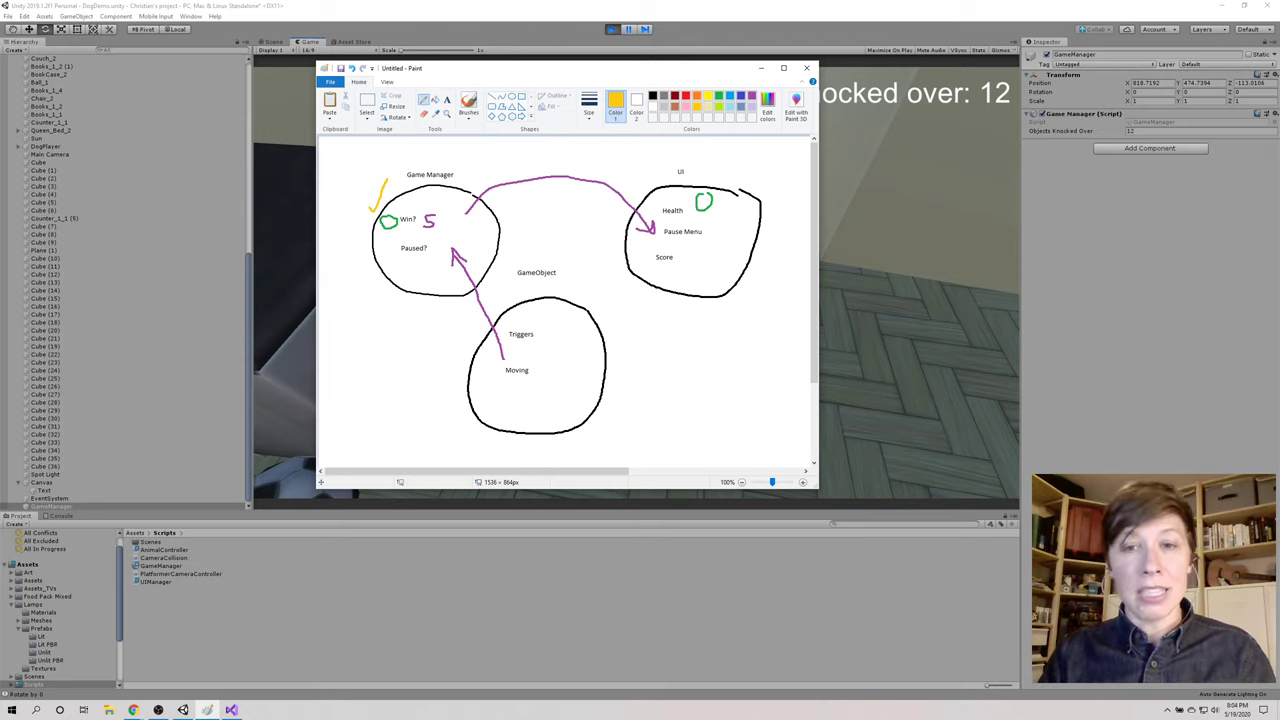
key("alt+Tab")
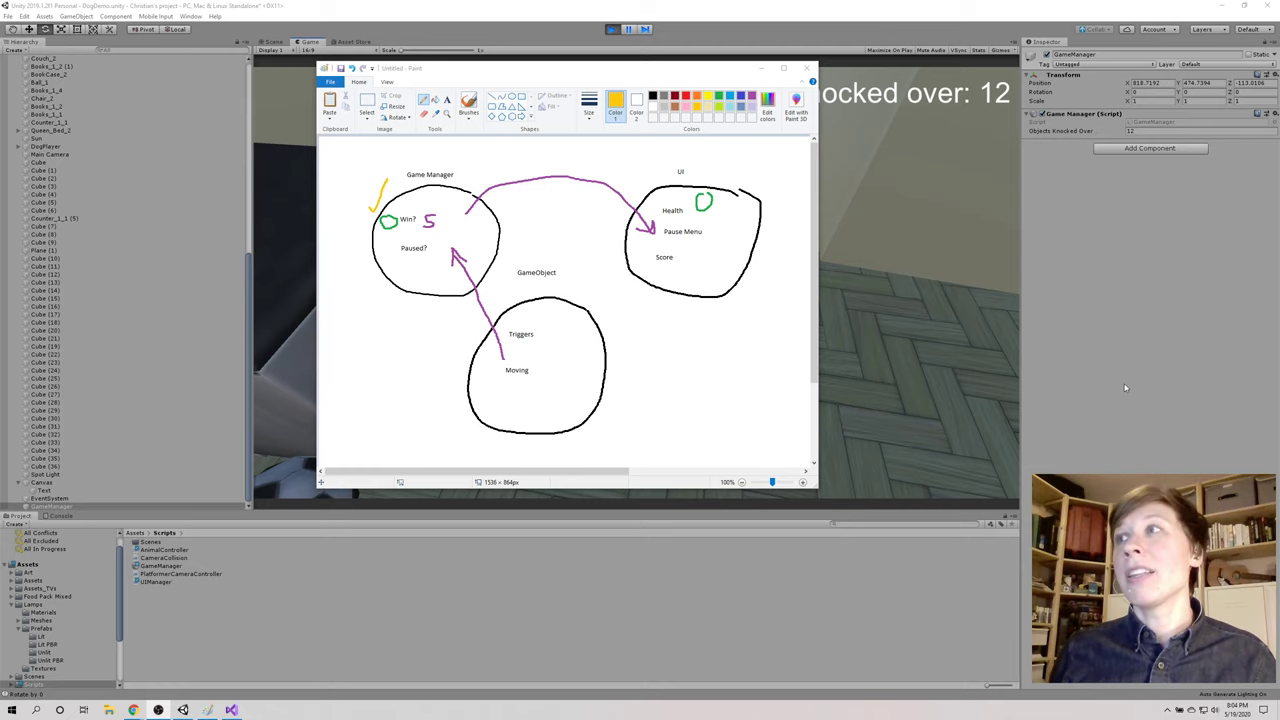
left_click(995, 362)
Step: Look around the dog and the fallen vase in the running game, and stop the game
key("Left")
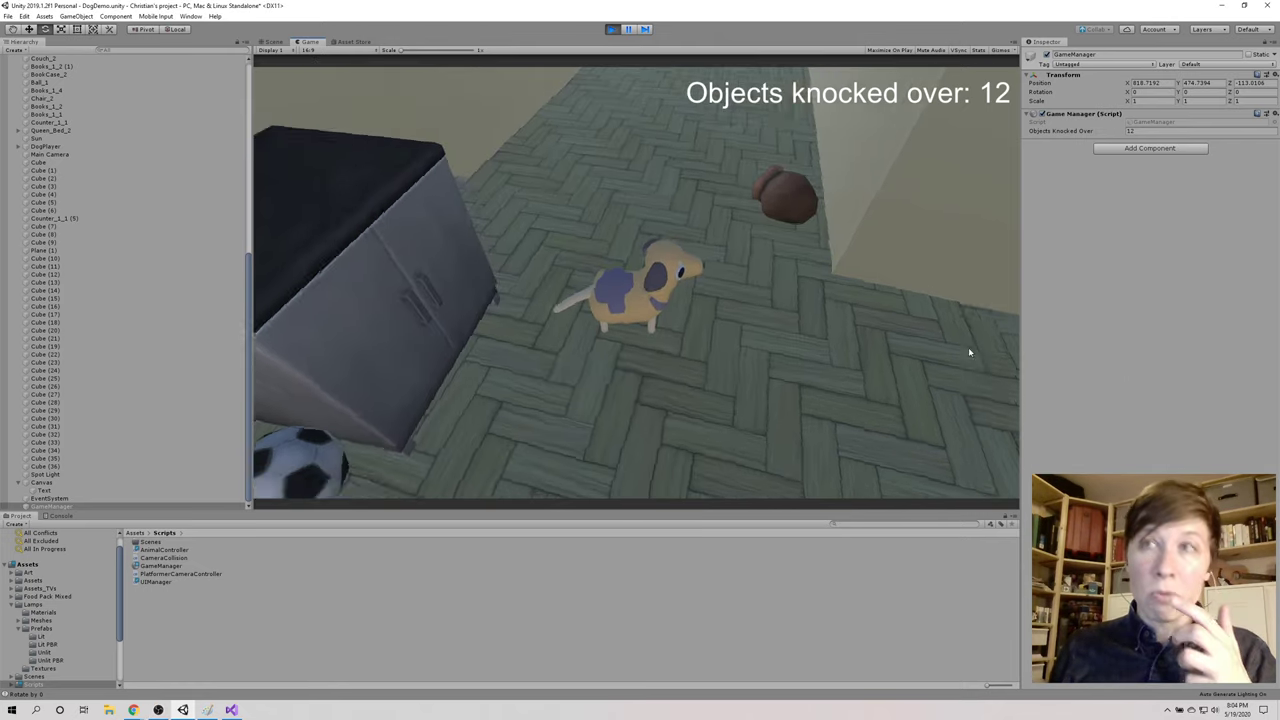
key("Left")
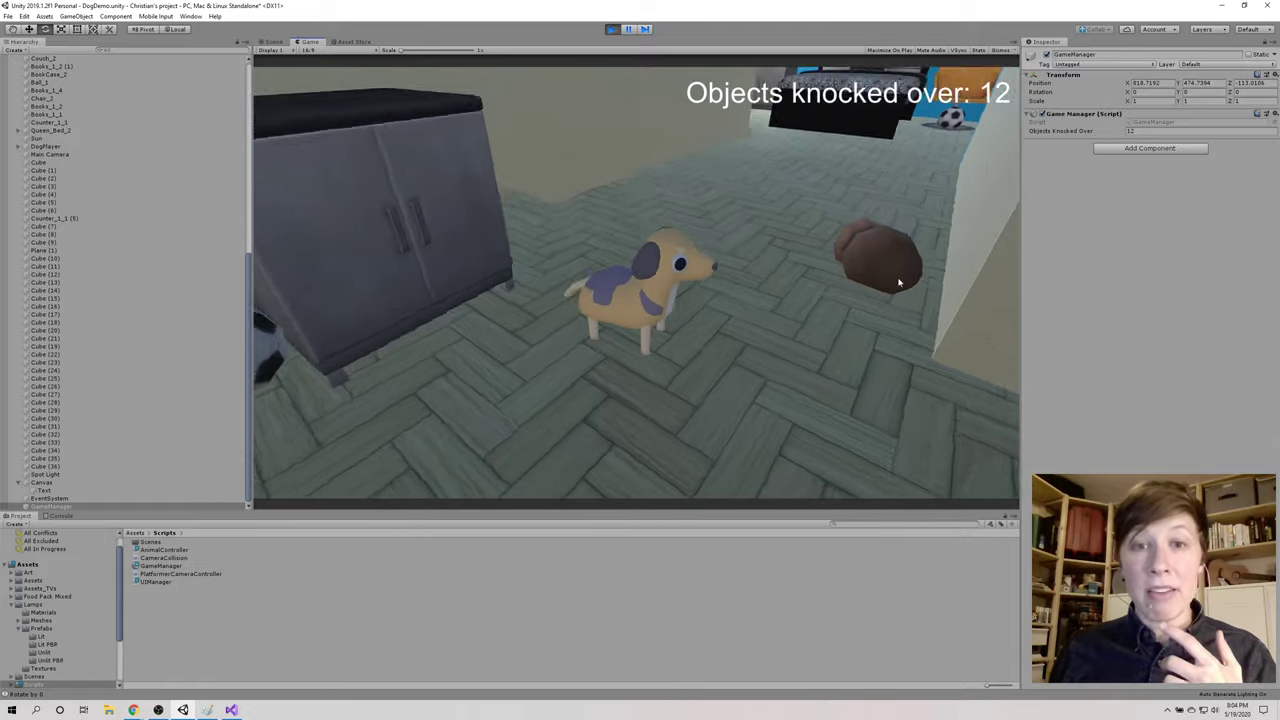
key("Left")
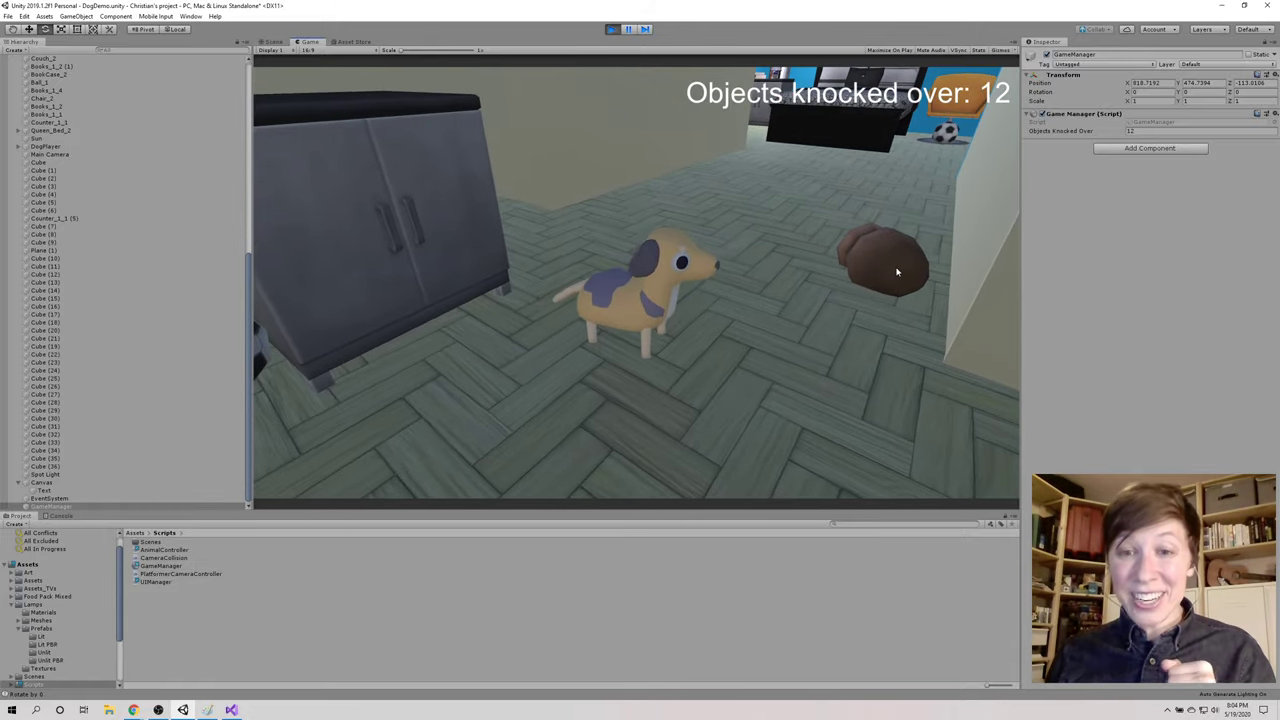
key("Left")
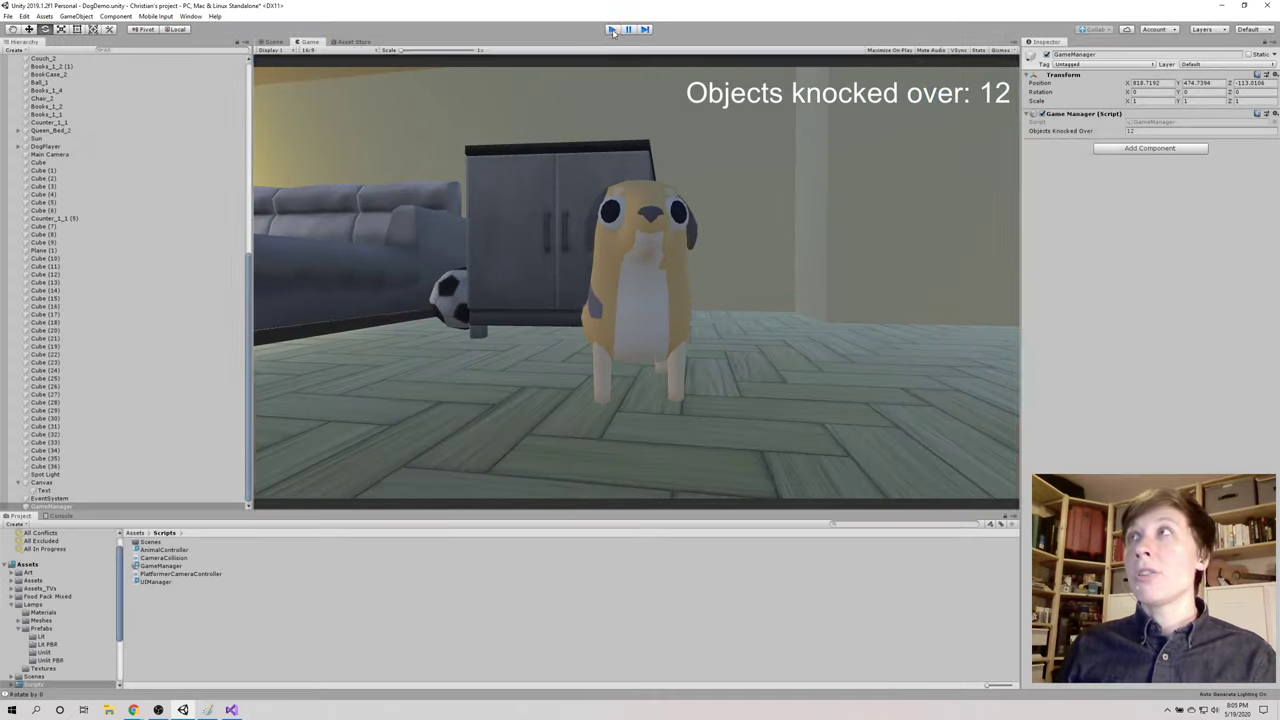
left_click(612, 29)
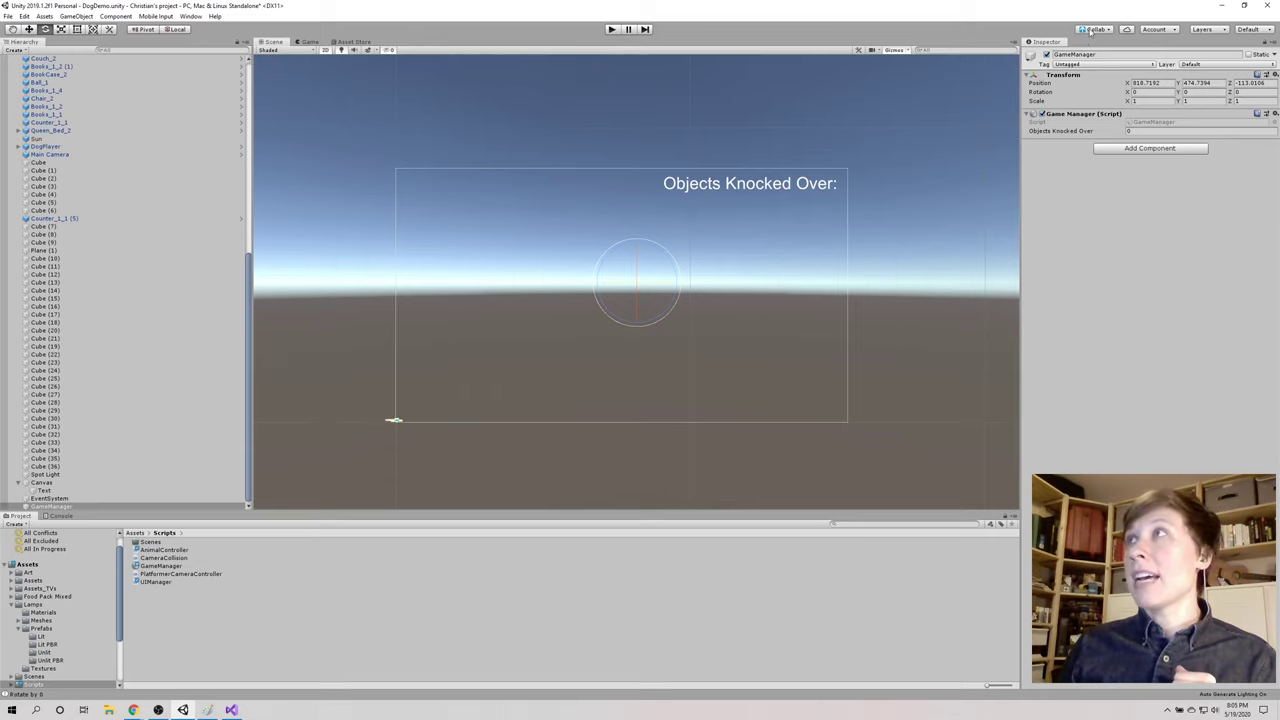
Step: Publish the project's pending changes, including AnimalController.cs and GameManager.cs, through Collab
left_click(1093, 29)
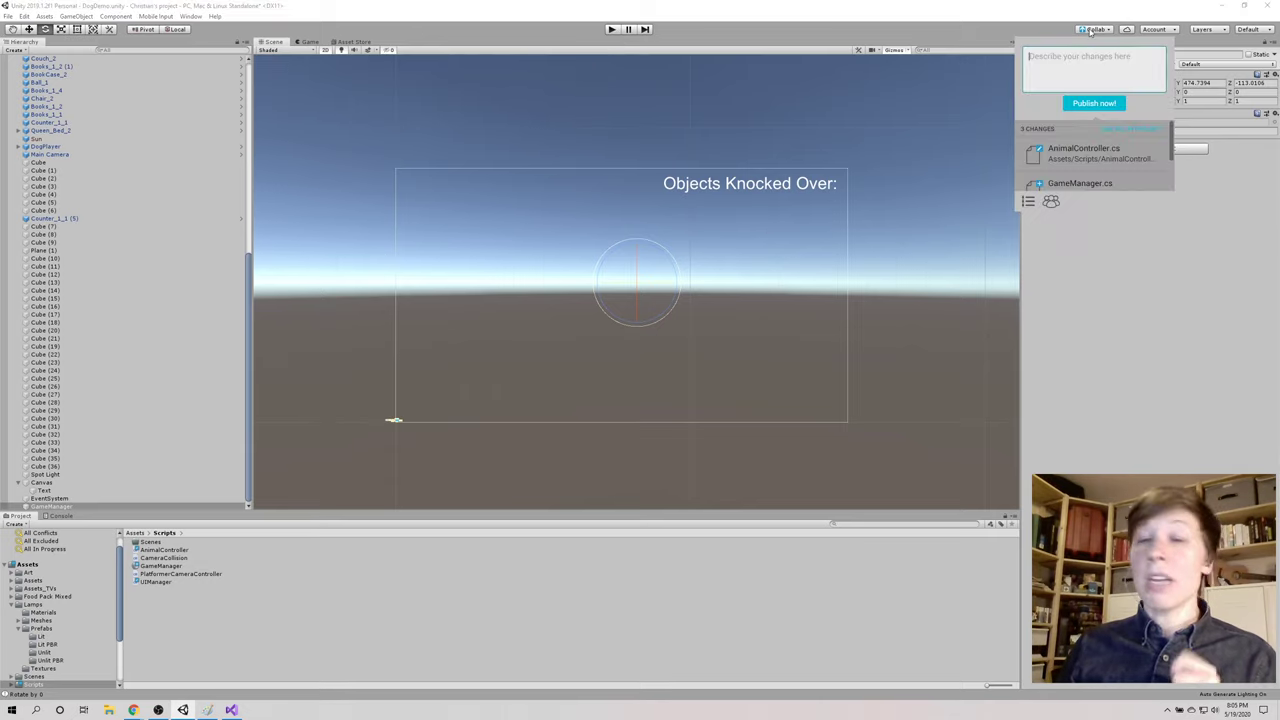
left_click(1076, 105)
left_click(619, 375)
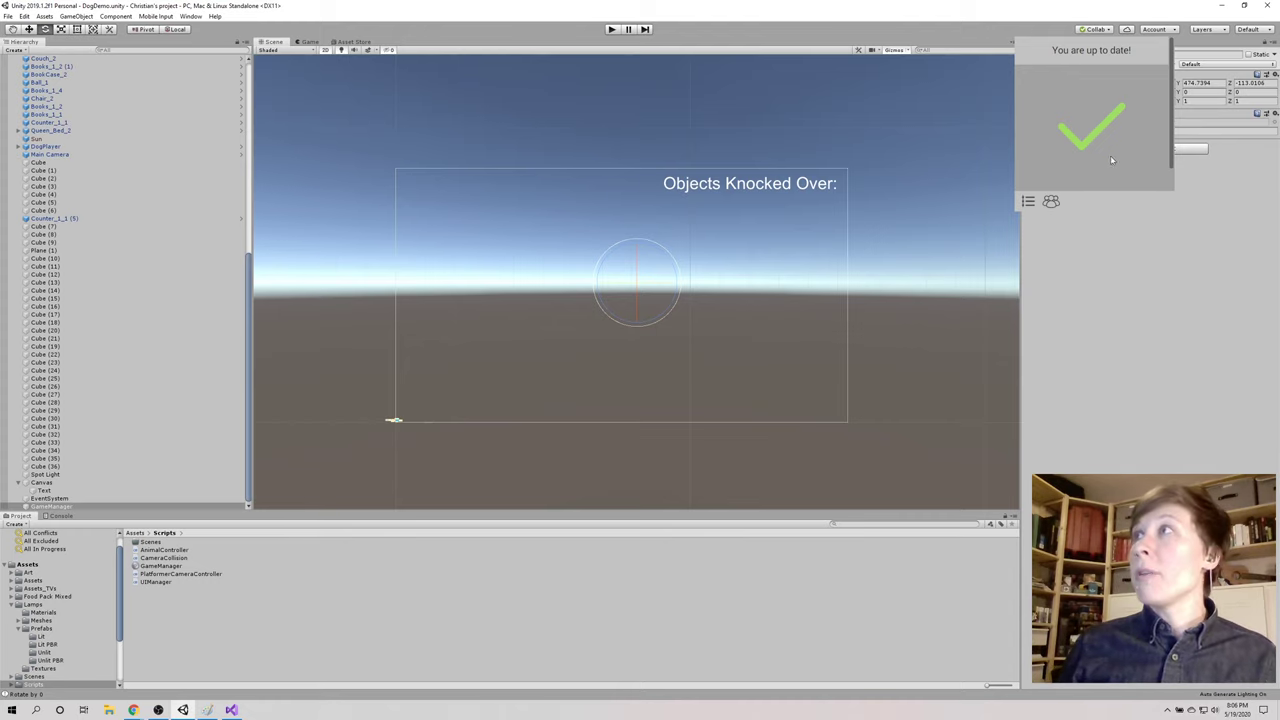
left_click(1120, 332)
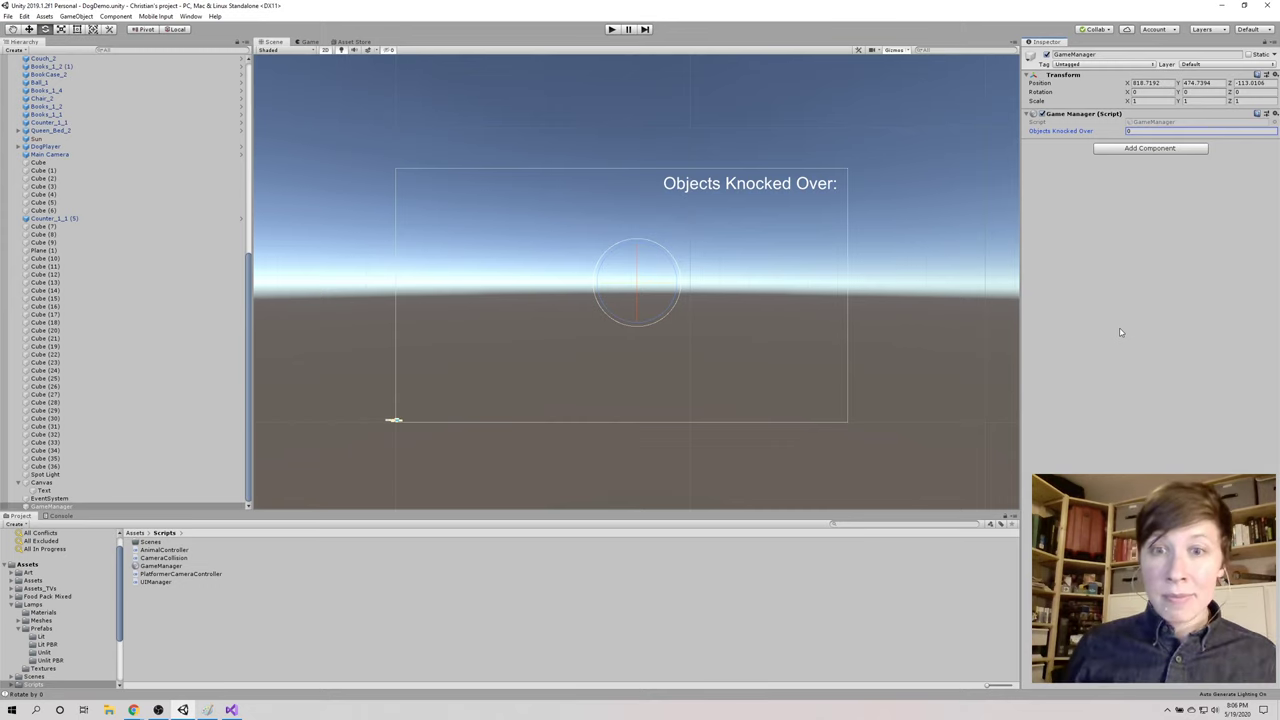
Step: Frame table_lamp2 in the scene with the gizmos hidden and assign it the Knockable tag
left_click(333, 52)
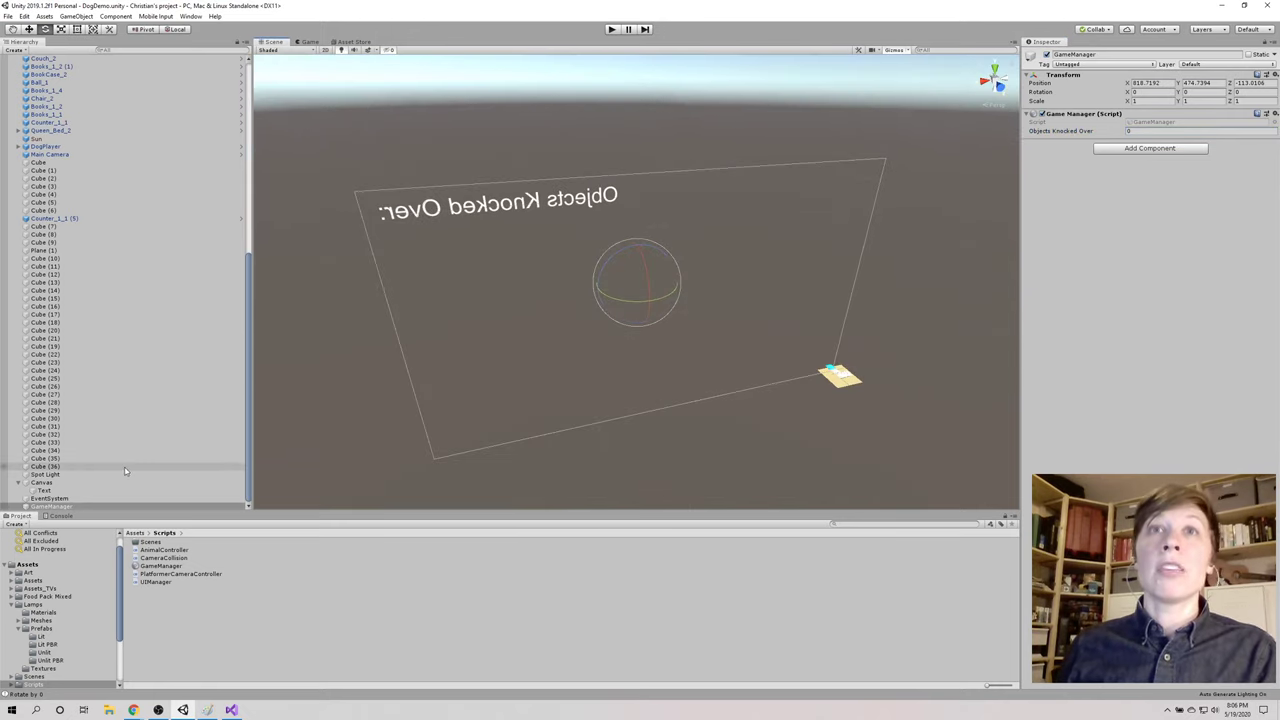
scroll(126, 472, "up", 2)
scroll(126, 472, "up", 10)
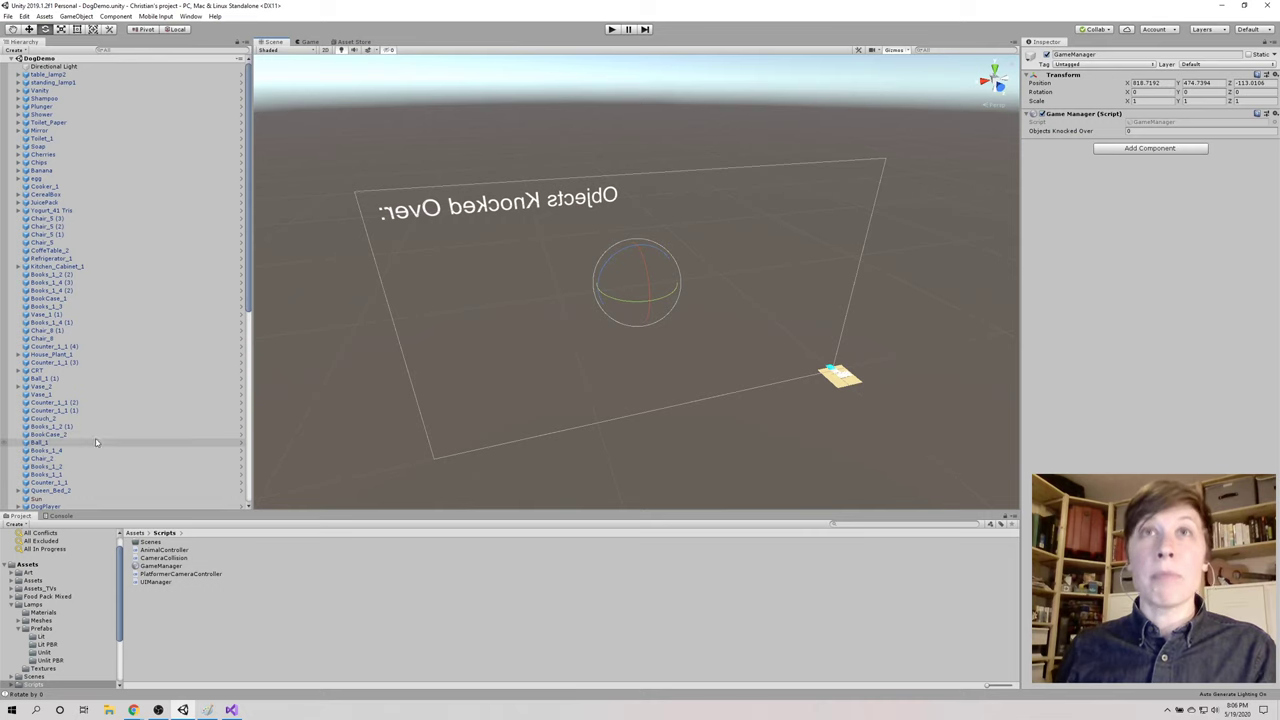
left_click(45, 74)
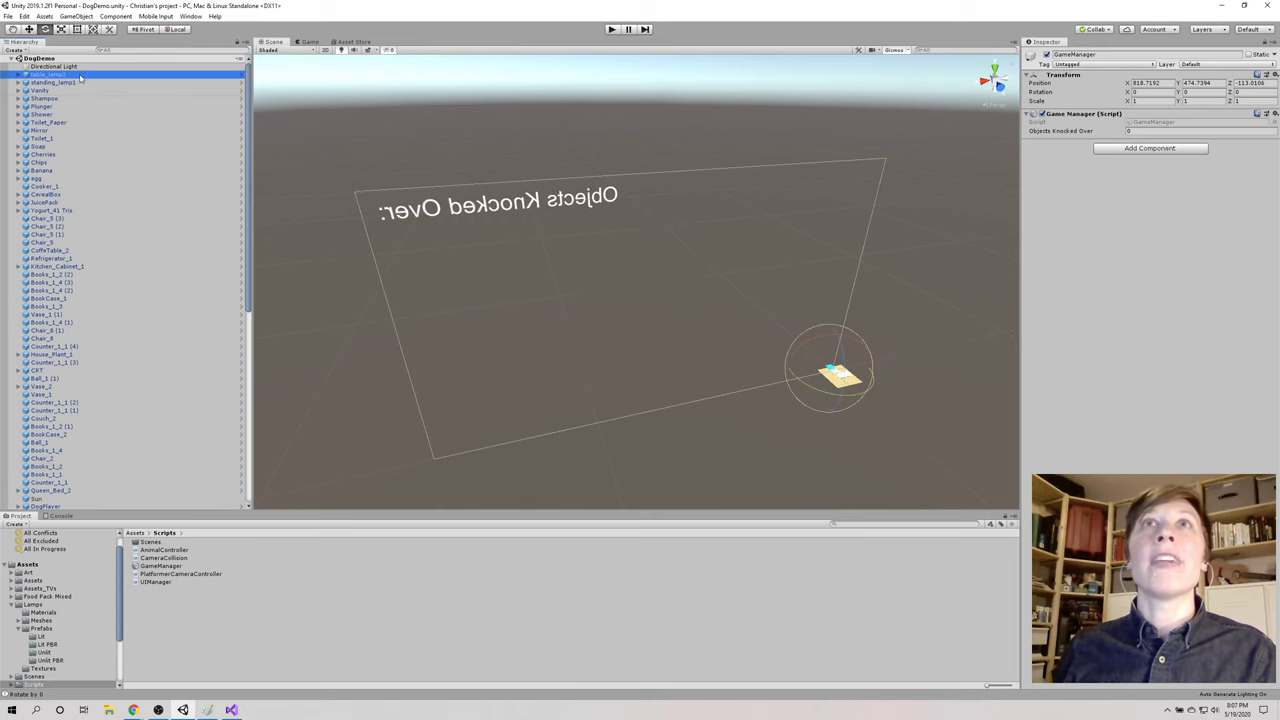
key("f")
scroll(753, 396, "down", 3)
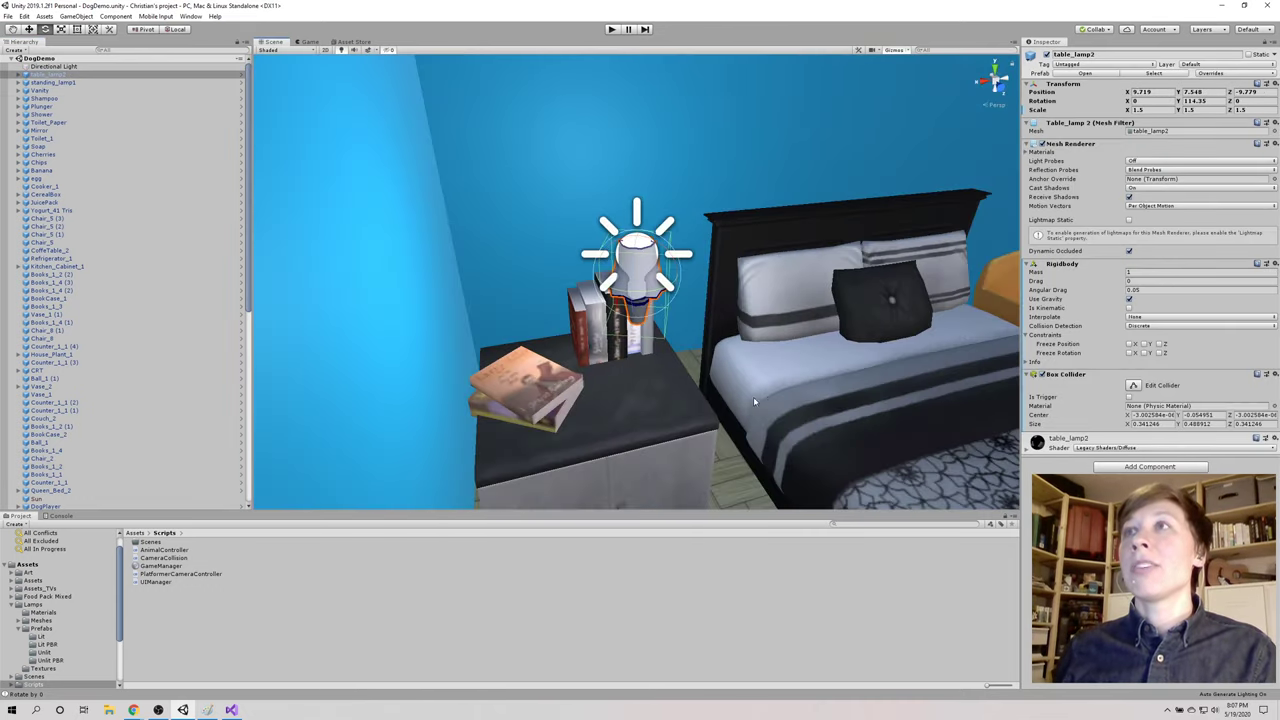
left_click_drag(753, 396, 765, 397)
left_click(872, 51)
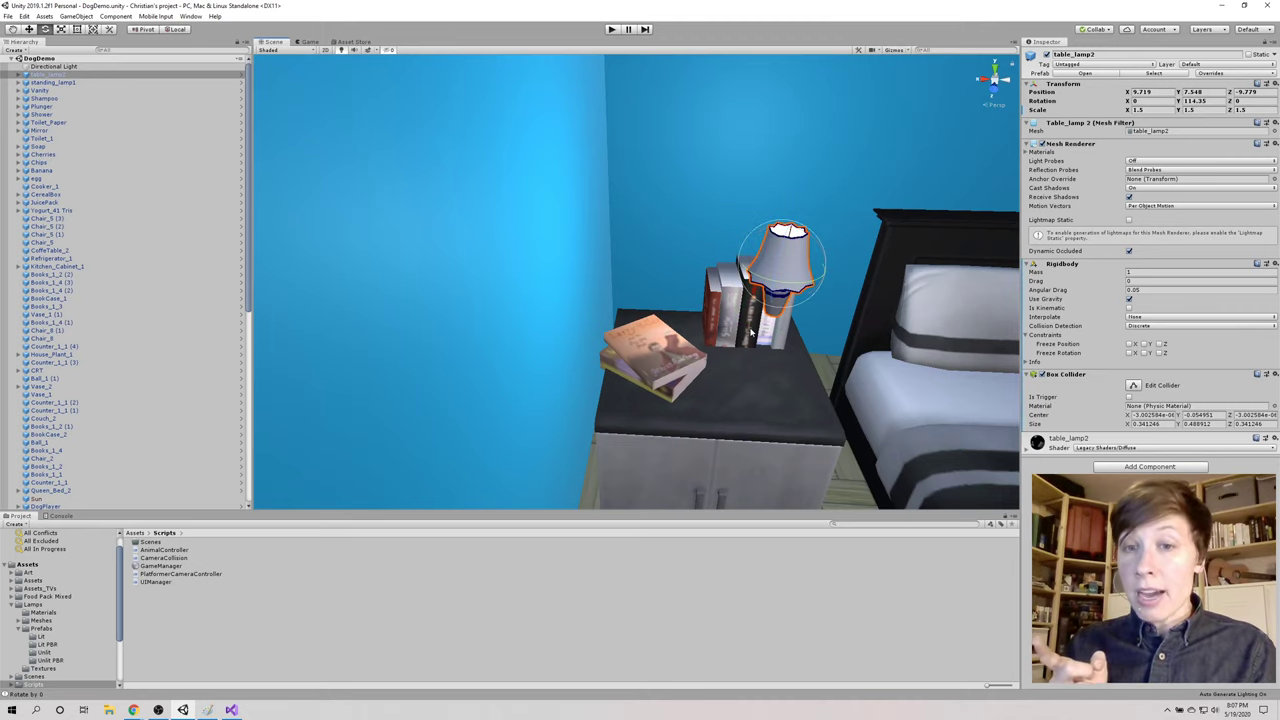
left_click(1082, 64)
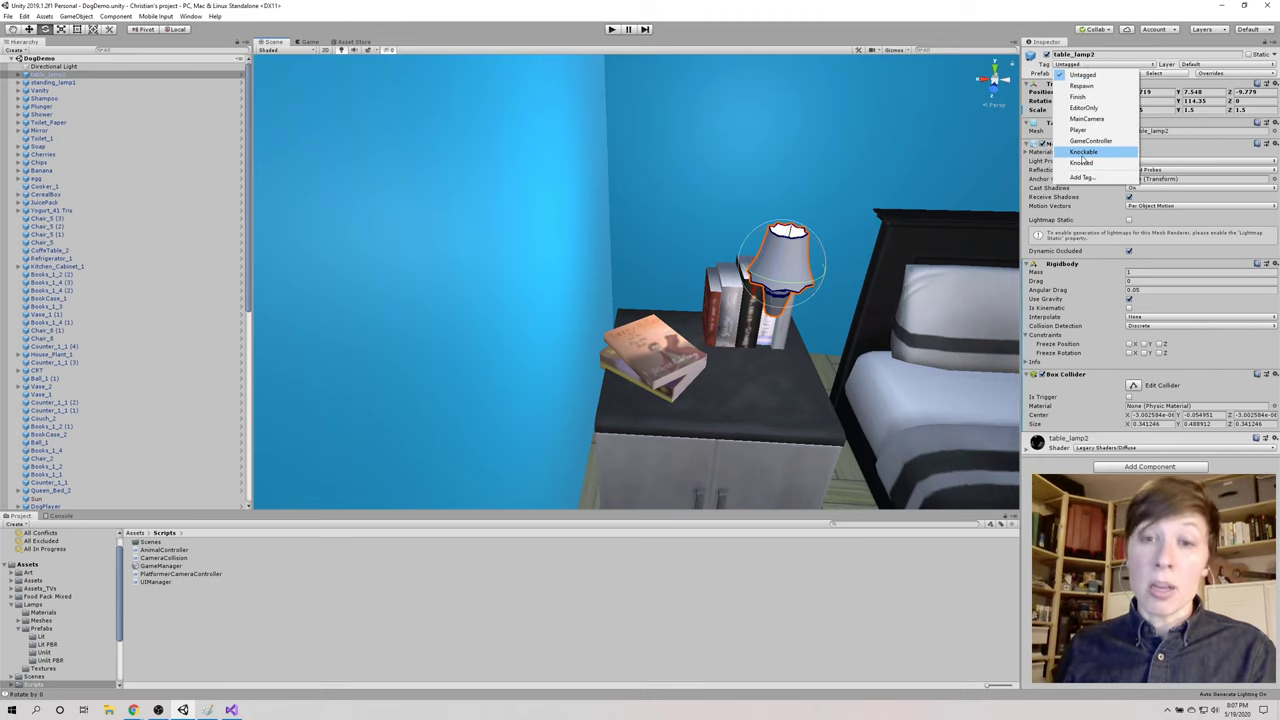
left_click(1083, 152)
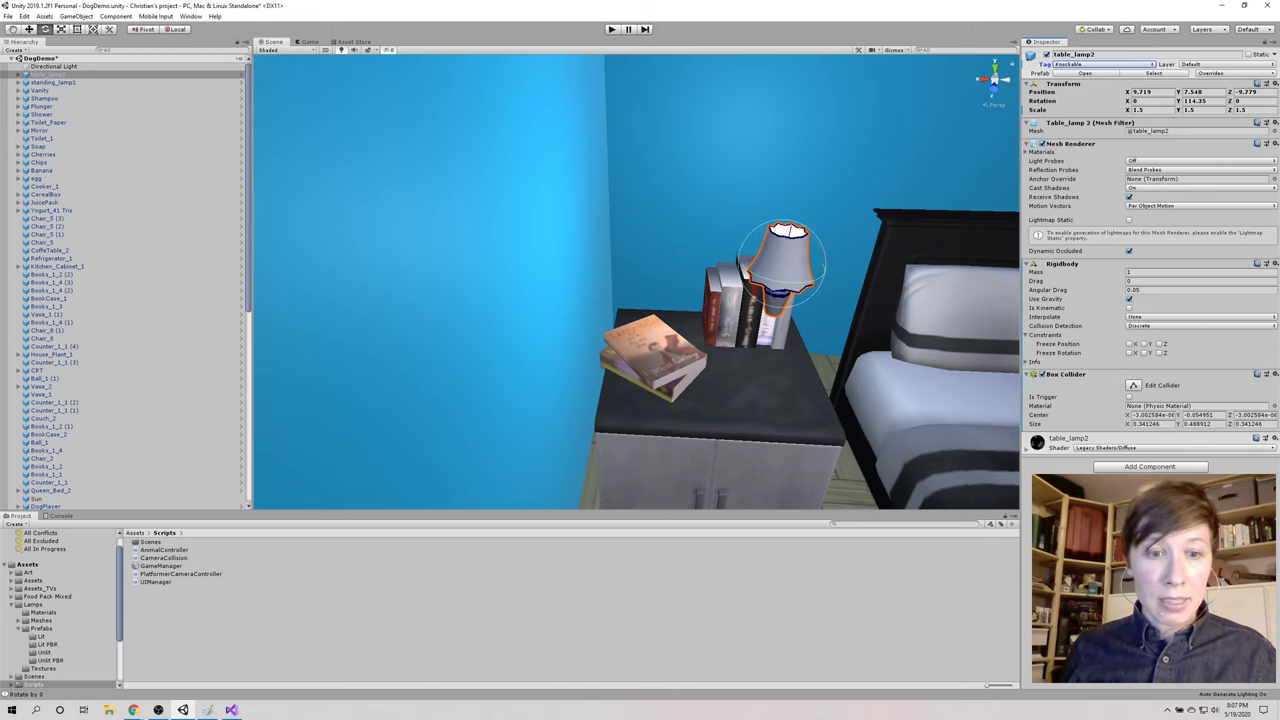
Step: Revisit the Game Manager diagram in Paint and return to Unity's scene to view the vase on the living-room counter
key("alt+Tab")
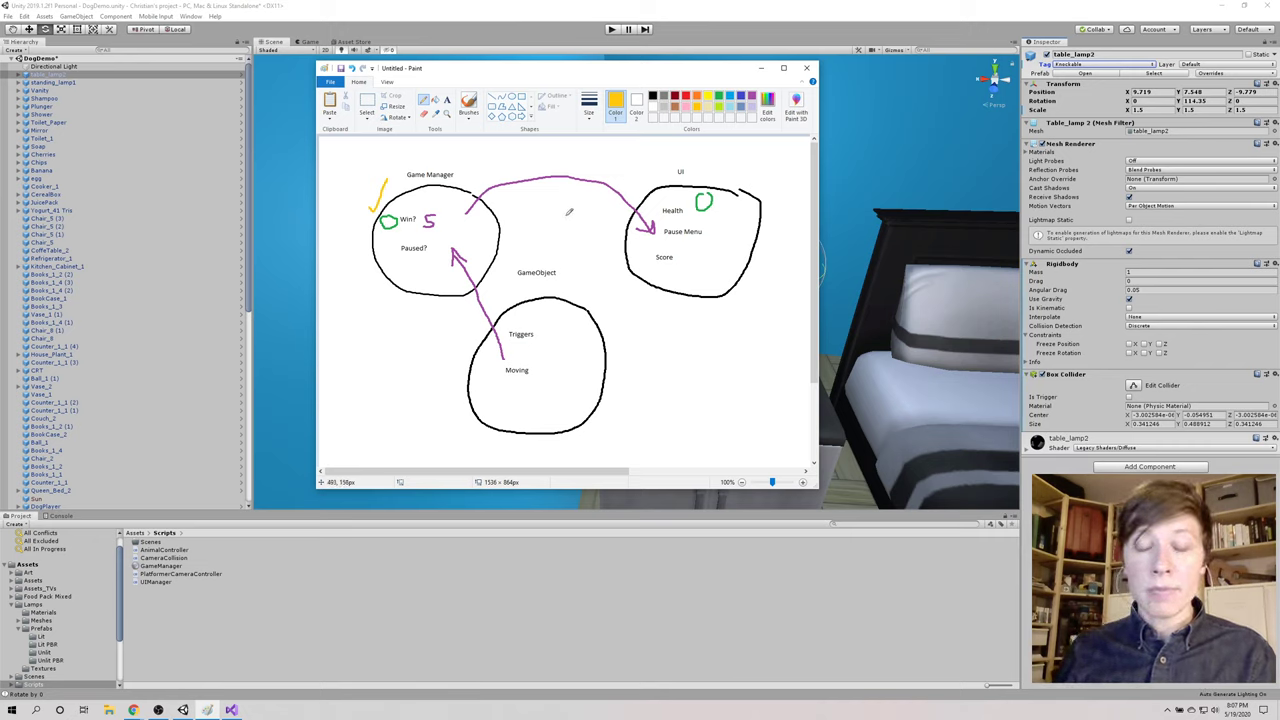
left_click(945, 290)
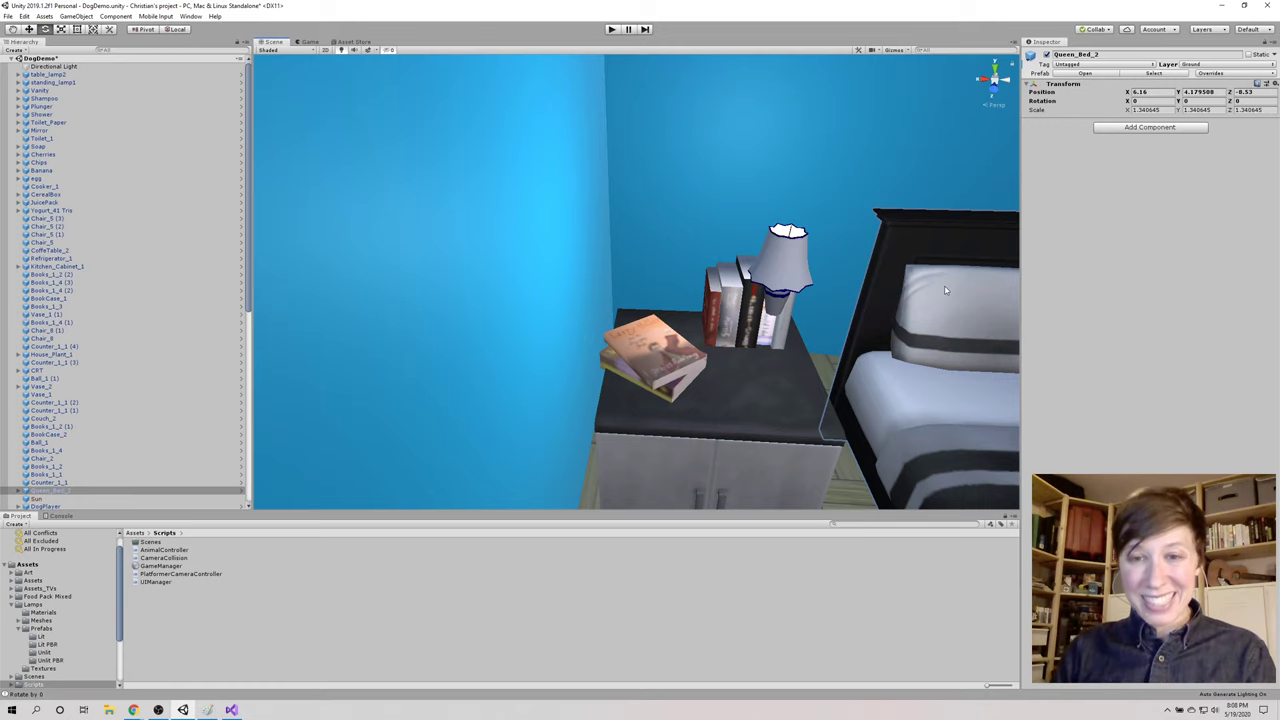
mouse_move(640, 303)
left_mouse_down()
mouse_move(557, 286)
mouse_move(586, 300)
mouse_move(530, 332)
mouse_move(557, 300)
mouse_move(656, 306)
left_mouse_up()
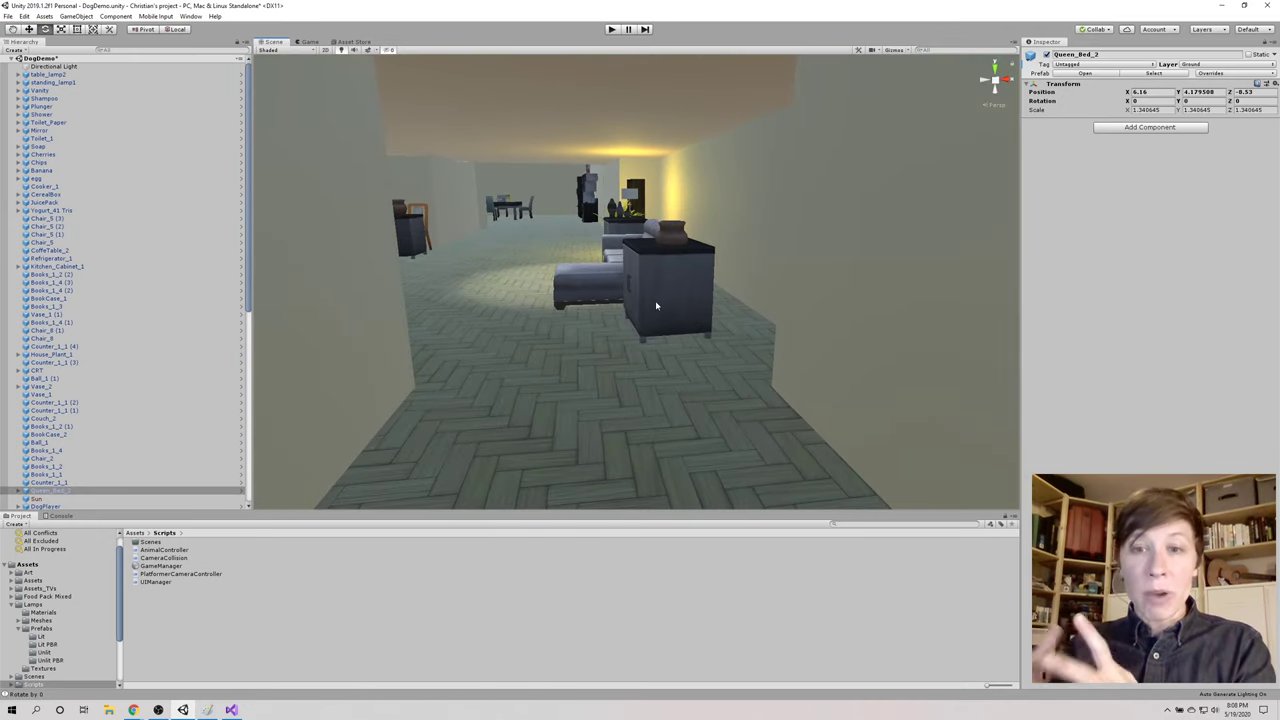